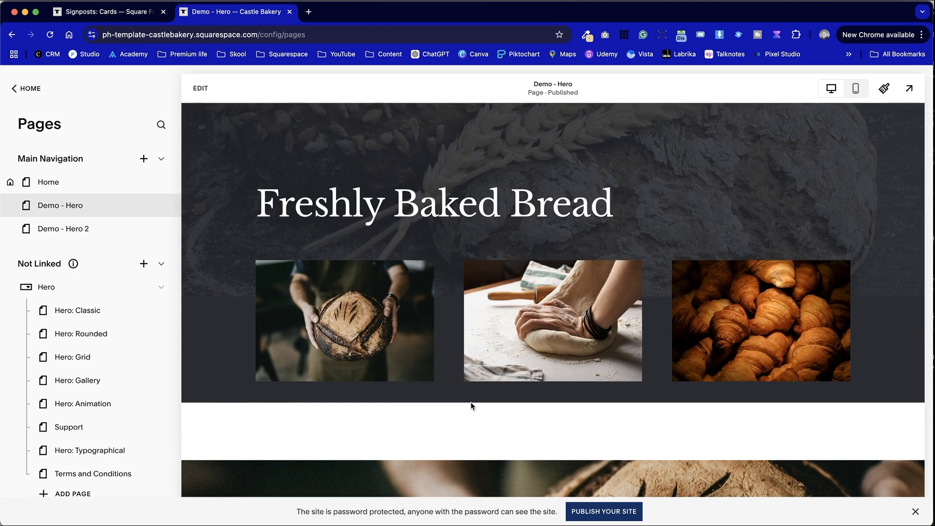
Examine the different hero section layouts on the Demo - Hero page of the Castle Bakery site.
scroll(471, 404, down, 10)
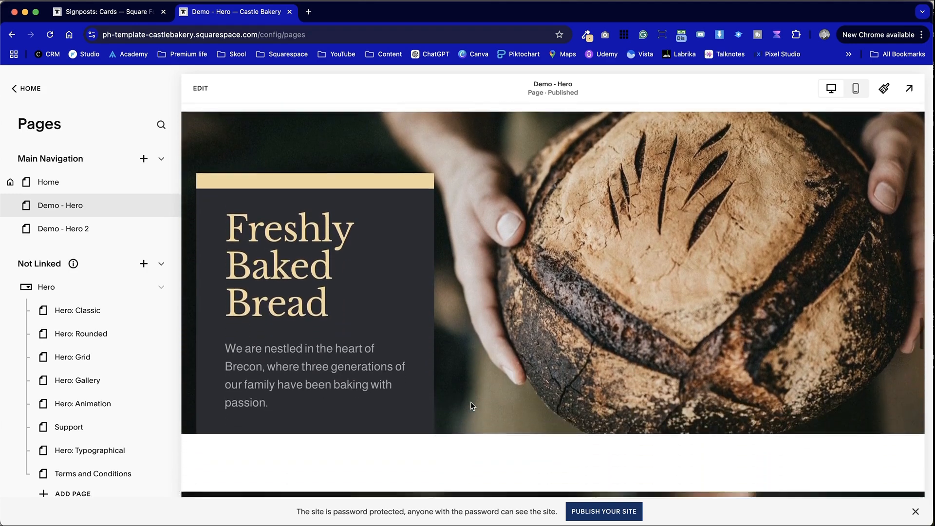
scroll(470, 401, down, 8)
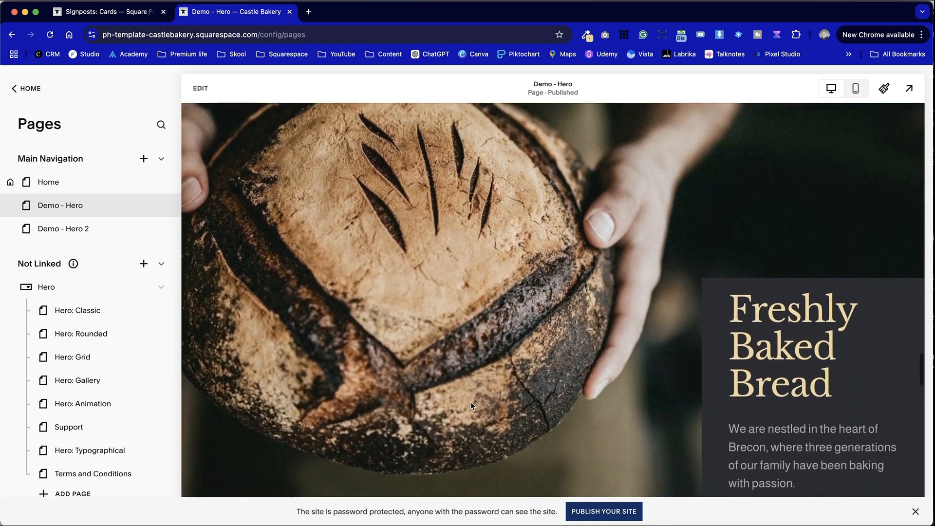
scroll(471, 405, down, 10)
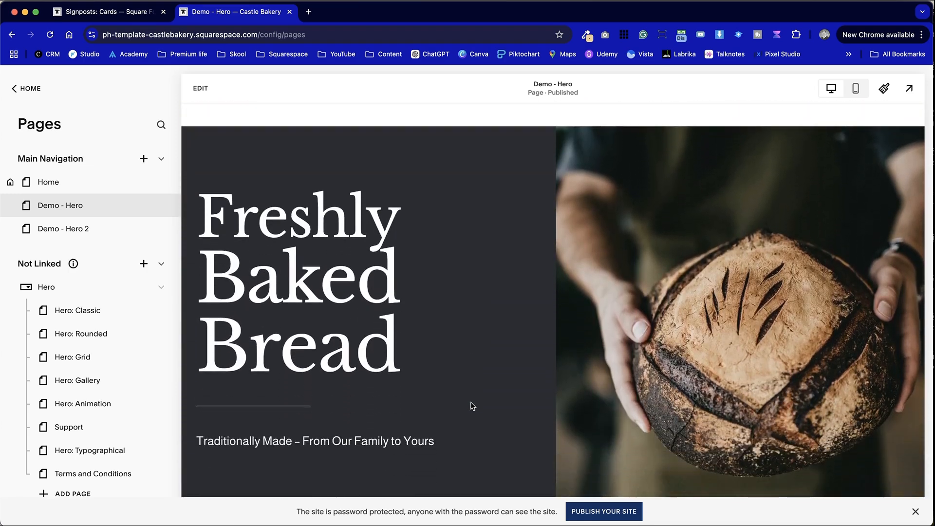
scroll(471, 406, down, 5)
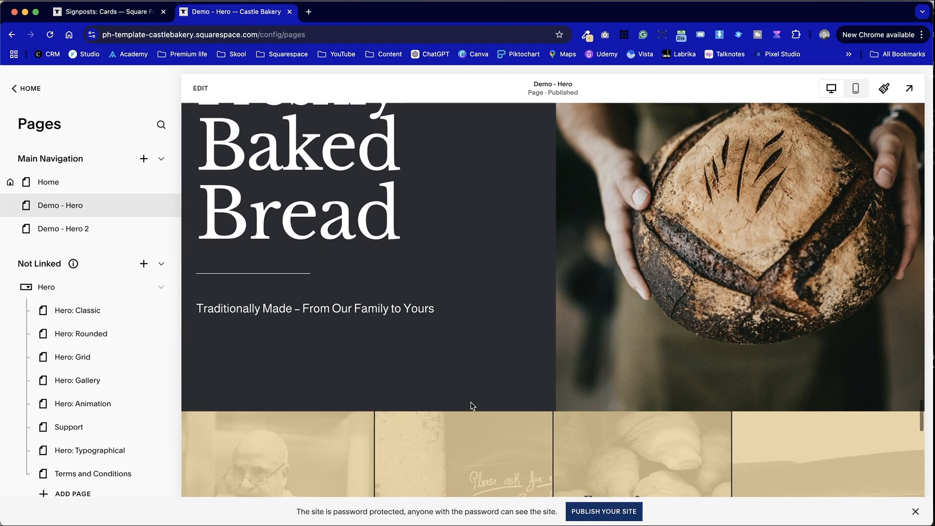
scroll(471, 405, up, 6)
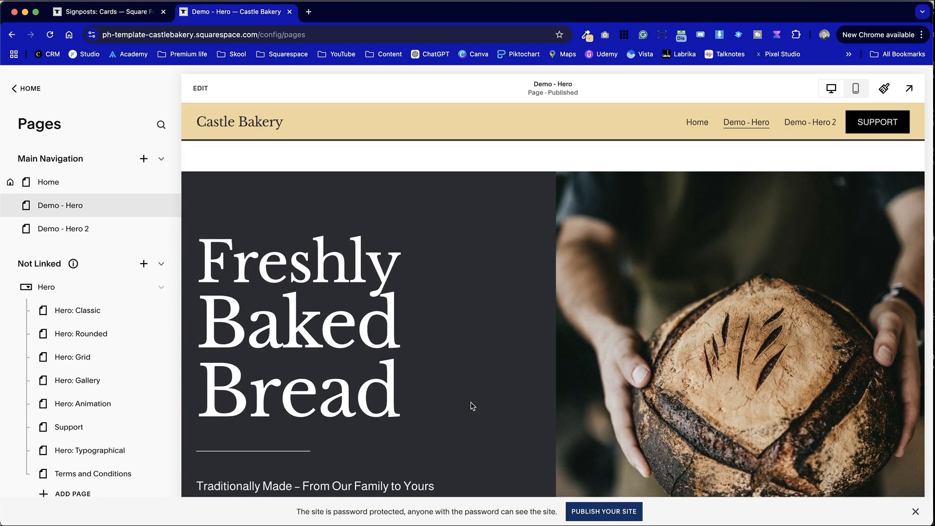
scroll(471, 406, down, 2)
scroll(471, 406, up, 1)
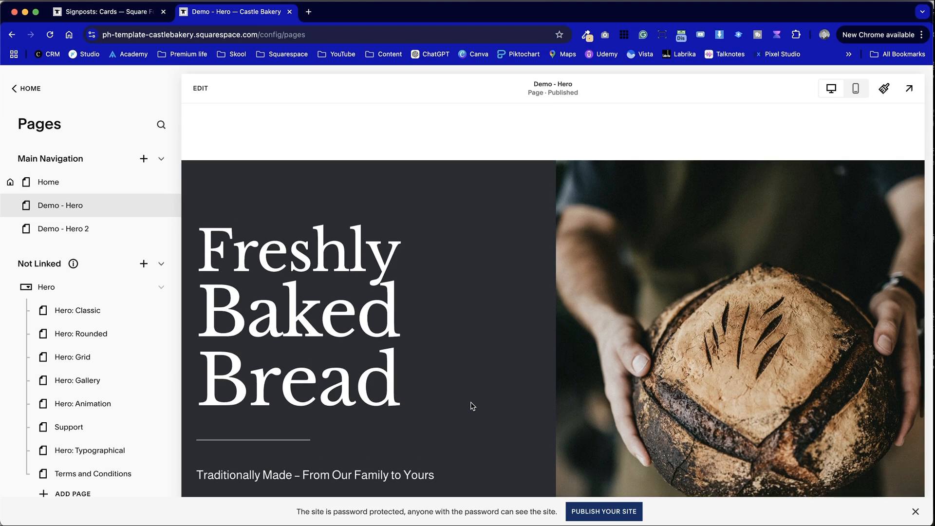
scroll(471, 405, down, 1)
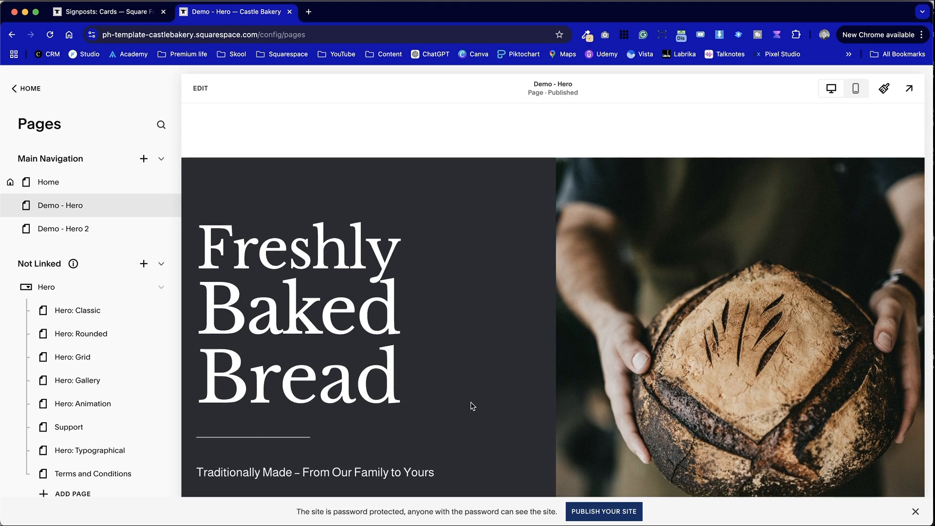
scroll(471, 405, up, 5)
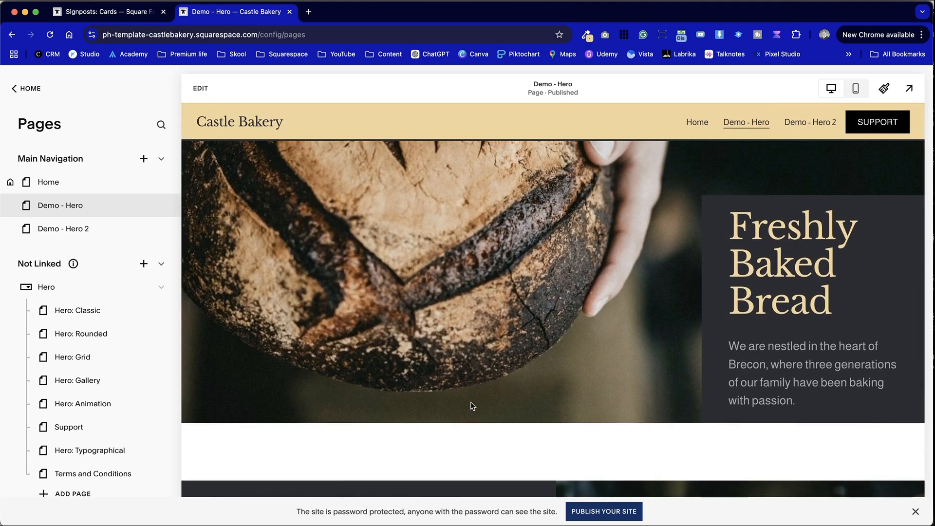
scroll(471, 406, up, 3)
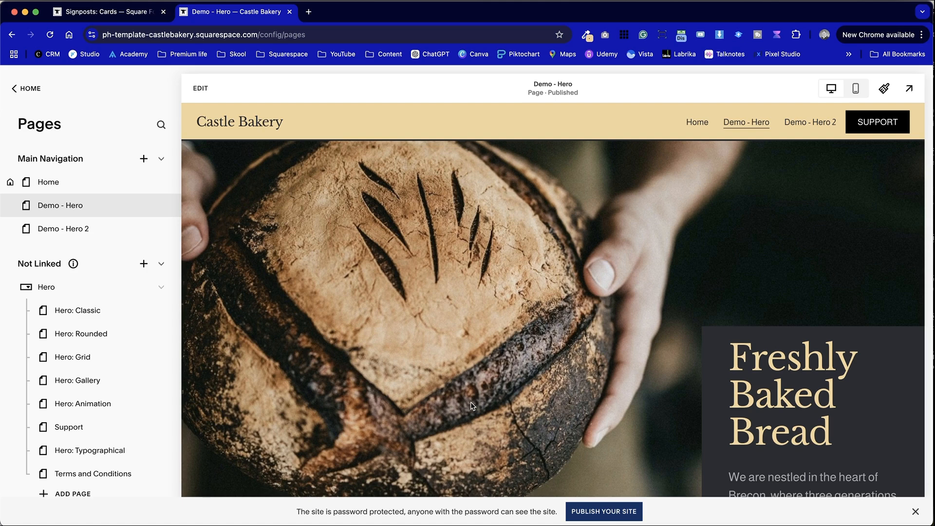
scroll(472, 405, down, 2)
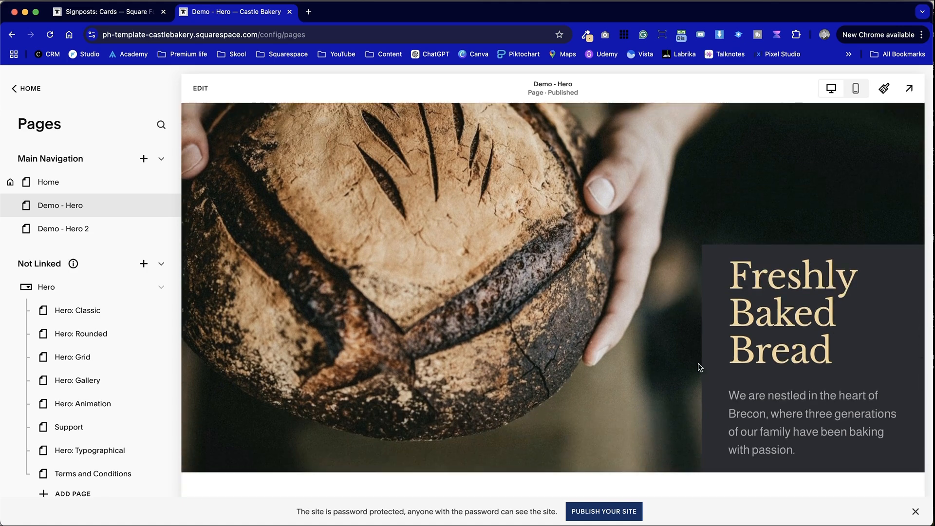
drag(735, 397, 857, 451)
click(897, 416)
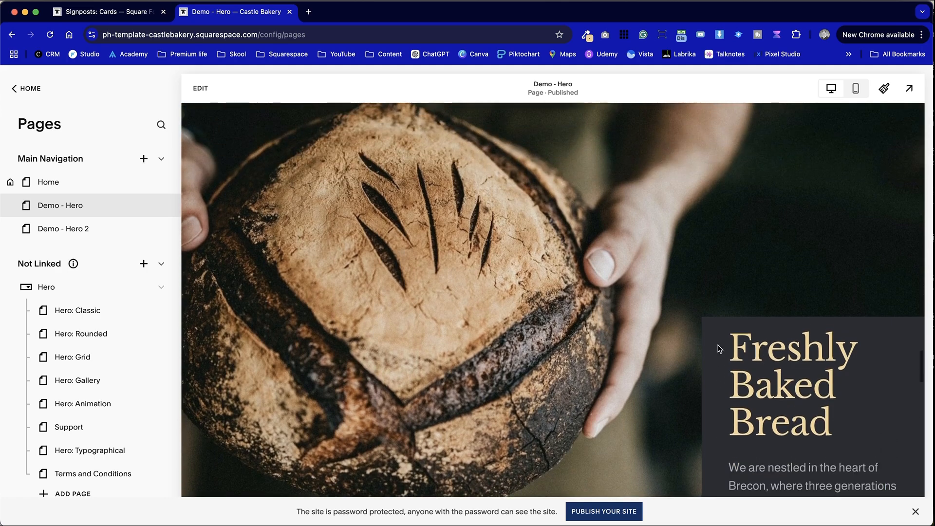
scroll(719, 348, down, 20)
scroll(719, 349, up, 15)
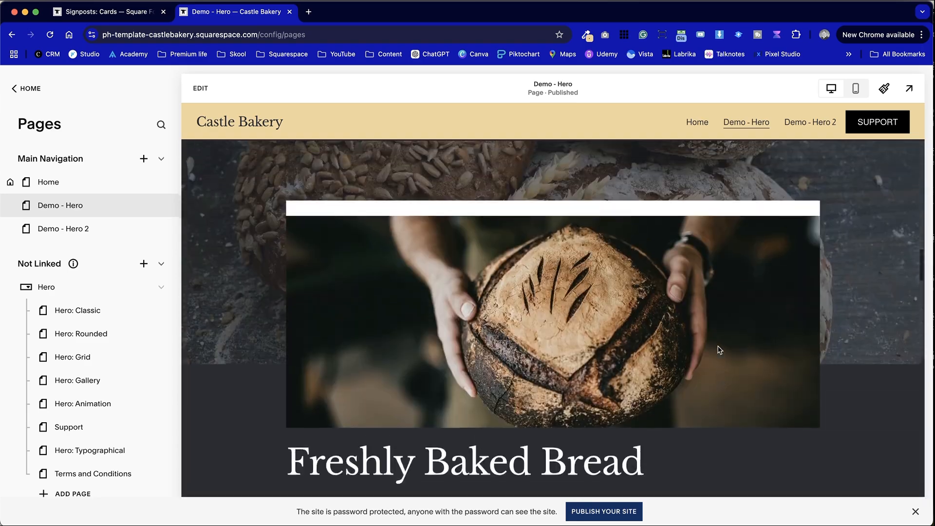
scroll(719, 349, up, 10)
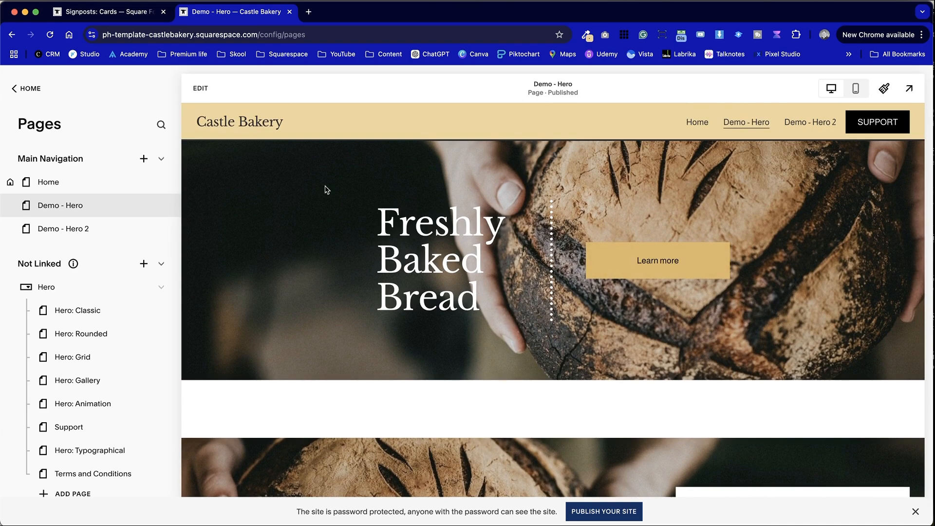
scroll(430, 225, down, 7)
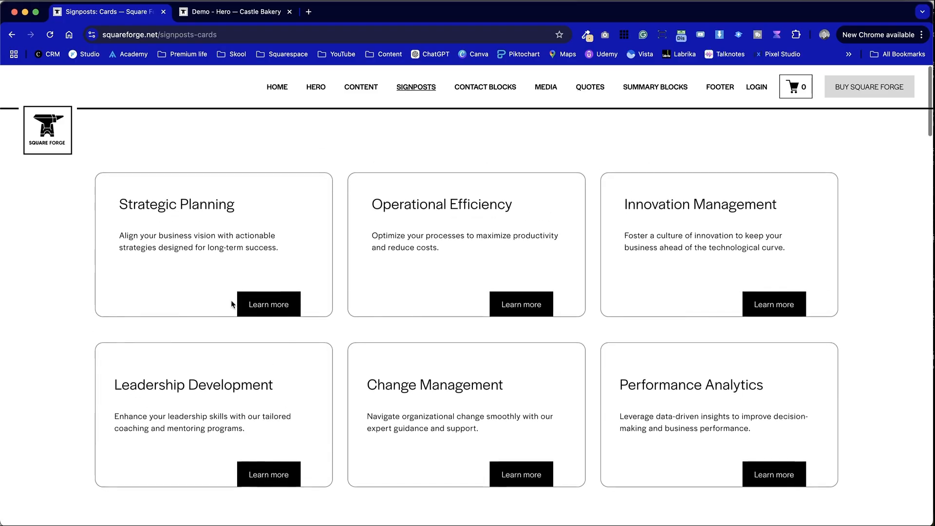
Look through the card section layouts on Square Forge's Signposts: Cards page.
scroll(290, 396, down, 20)
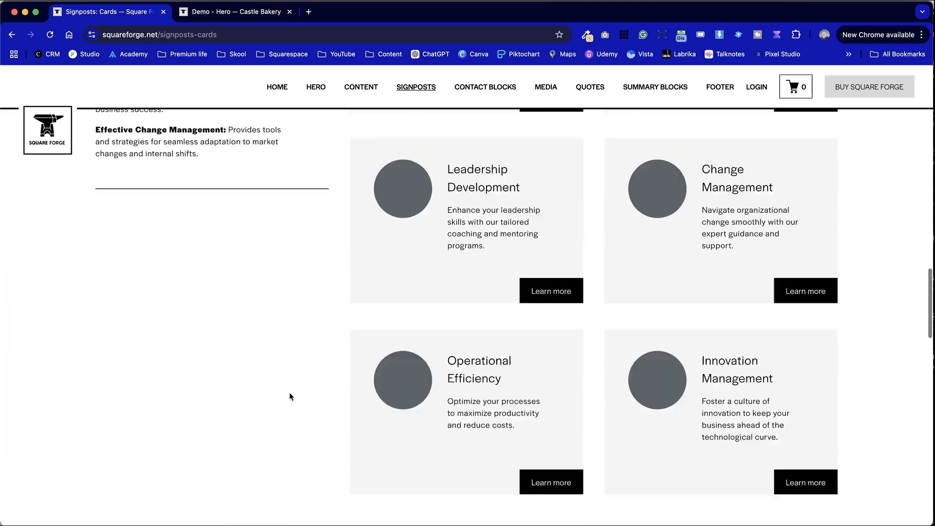
scroll(291, 396, down, 10)
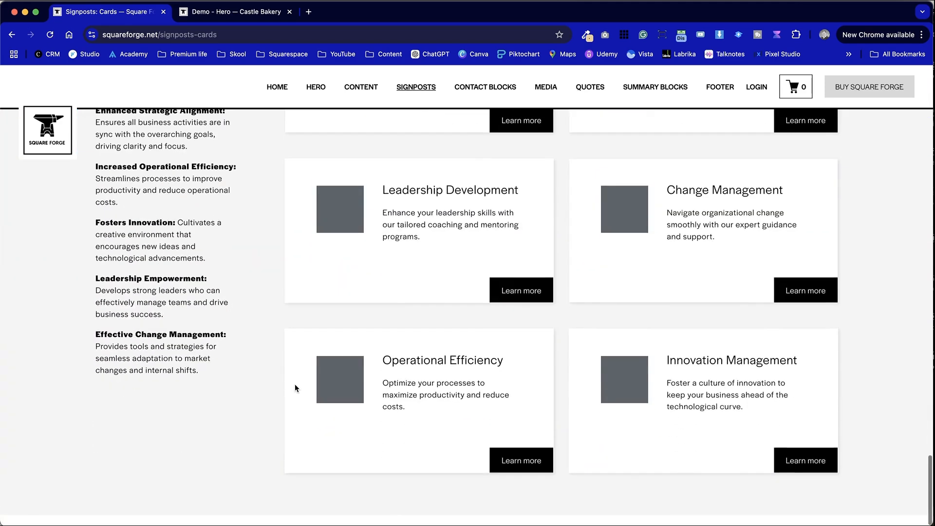
scroll(520, 265, up, 20)
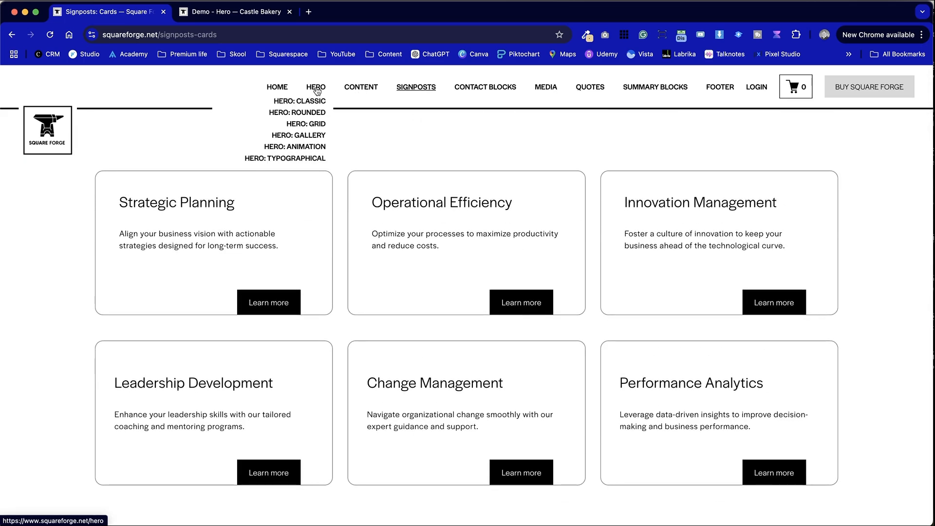
Open Square Forge's Hero: Classic page and examine how its hero layouts arrange headings, text and buttons.
click(316, 102)
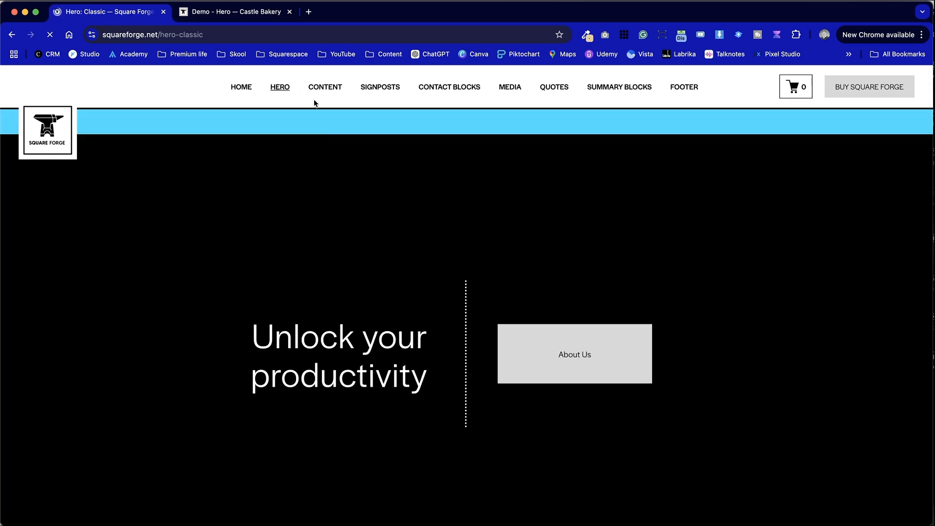
scroll(636, 229, down, 10)
scroll(637, 229, up, 8)
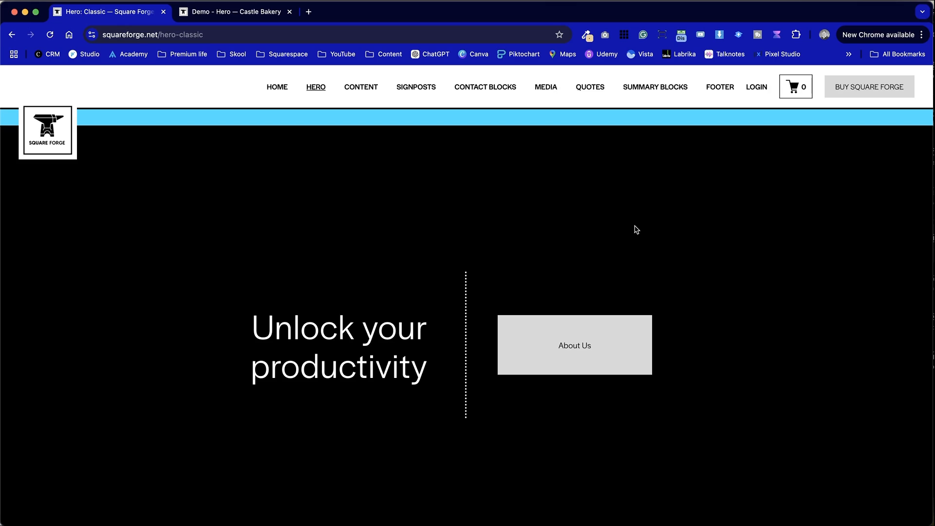
scroll(637, 230, down, 15)
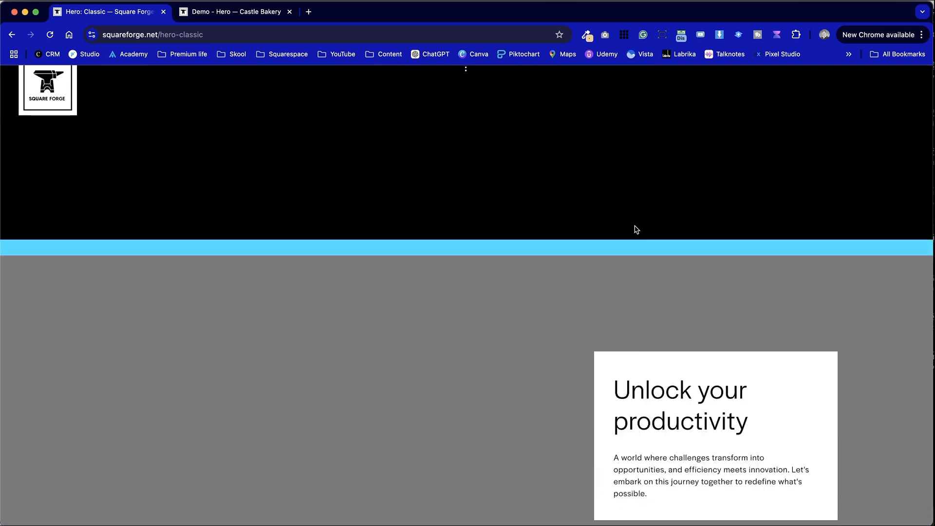
scroll(635, 226, down, 9)
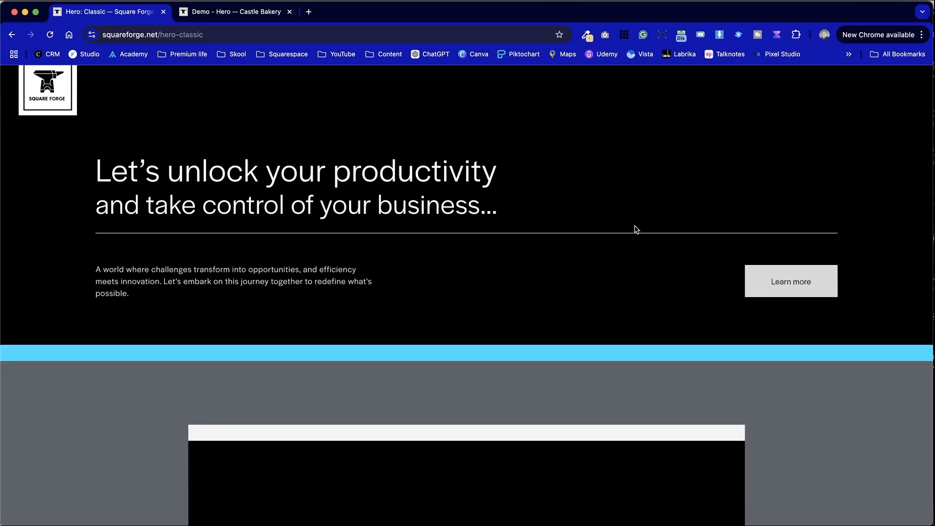
scroll(637, 230, down, 10)
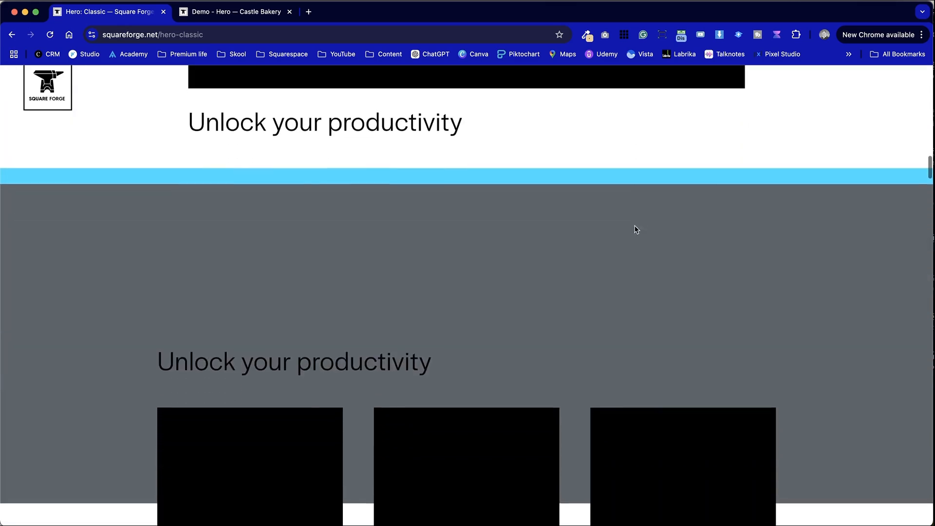
scroll(635, 228, down, 20)
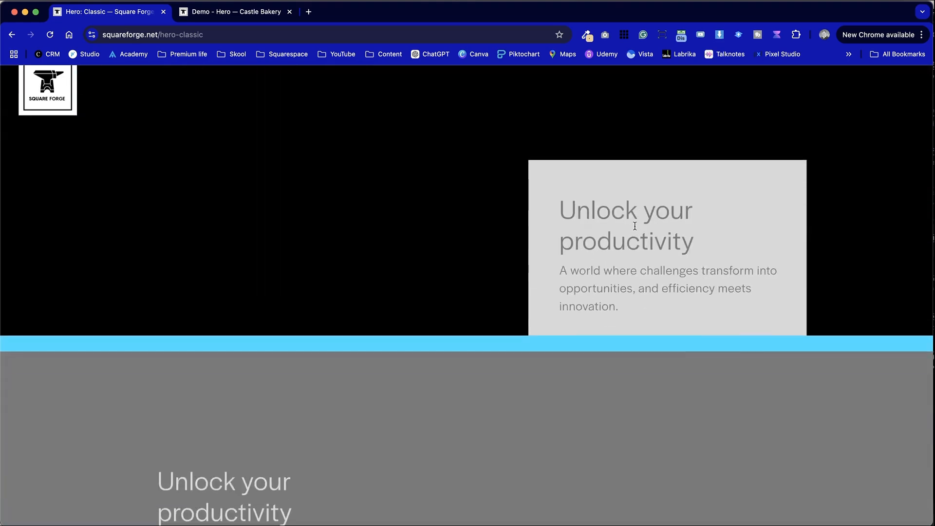
scroll(635, 226, down, 5)
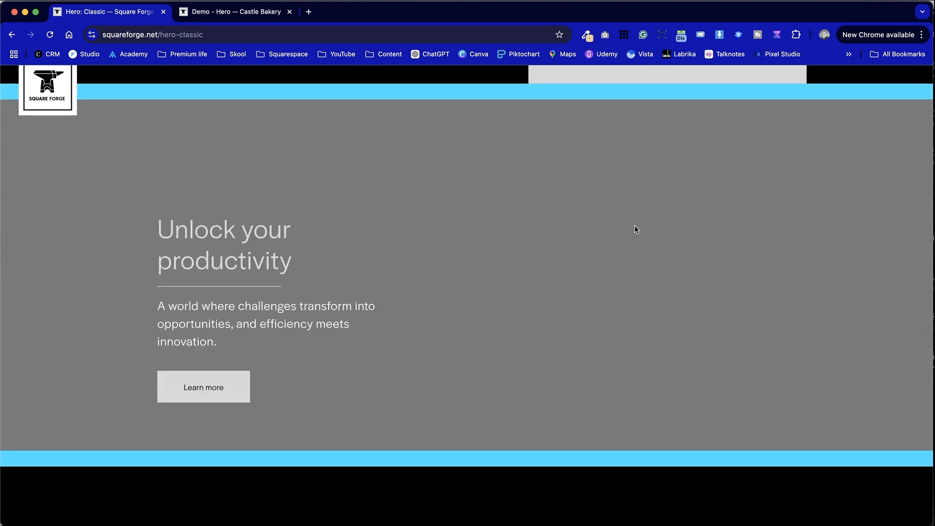
scroll(635, 229, down, 15)
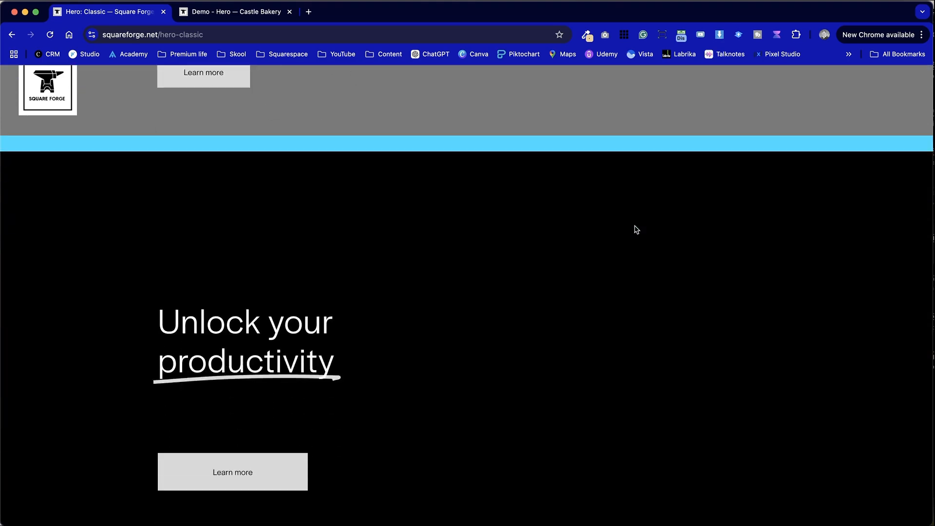
scroll(635, 229, up, 1)
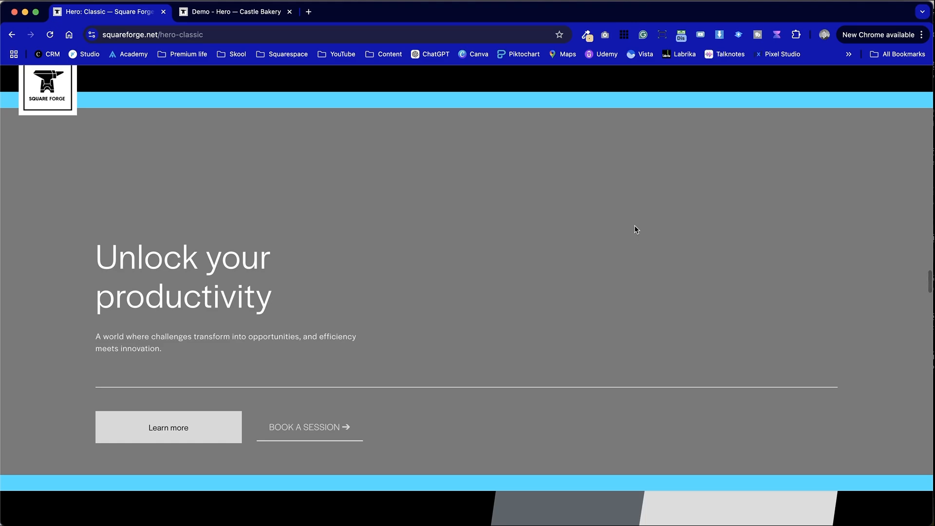
drag(108, 258, 248, 357)
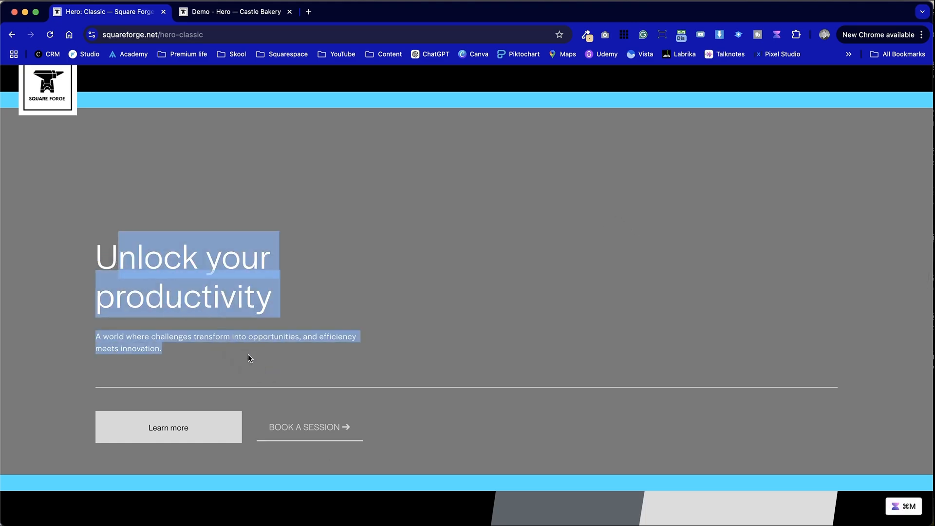
Duplicate the Castle Bakery browser tab and return to the original one.
click(252, 14)
right_click(242, 18)
click(272, 80)
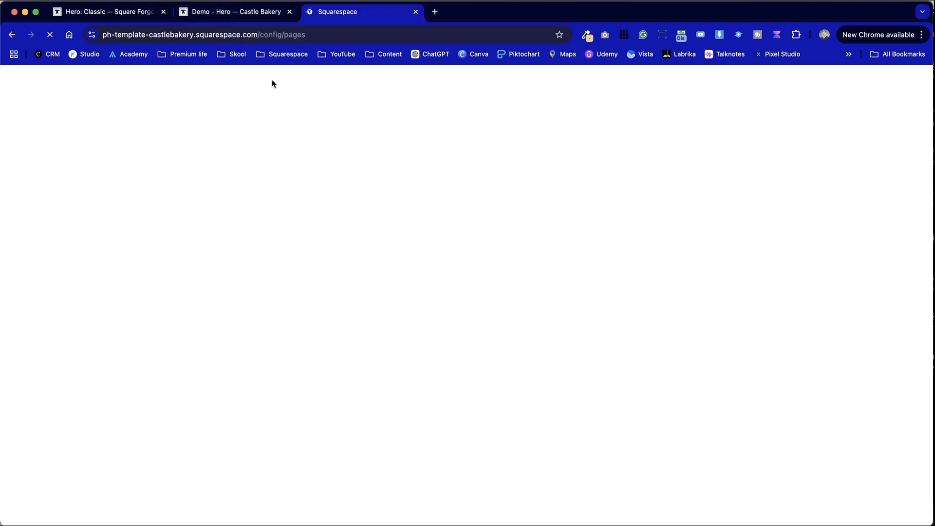
click(256, 9)
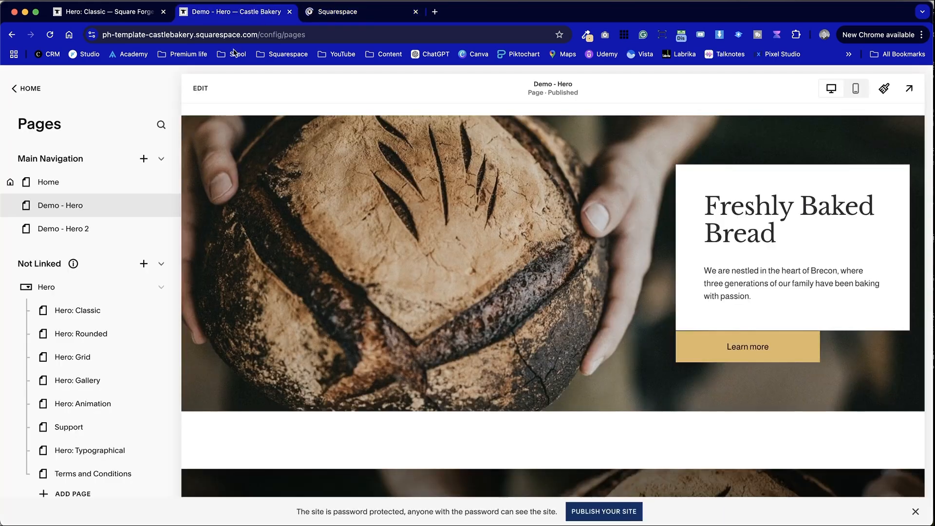
Open the Demo - Hero 2 page for editing and add a blank section to it.
click(64, 228)
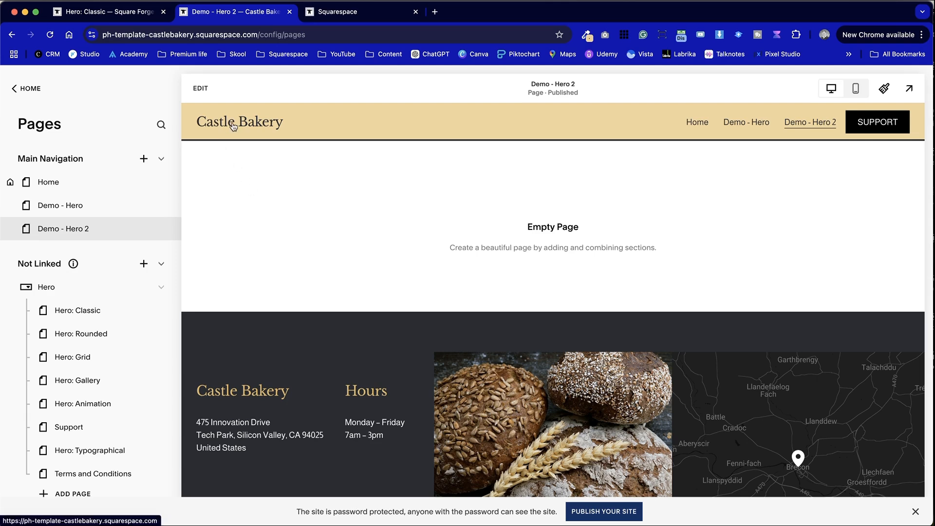
click(205, 97)
click(454, 246)
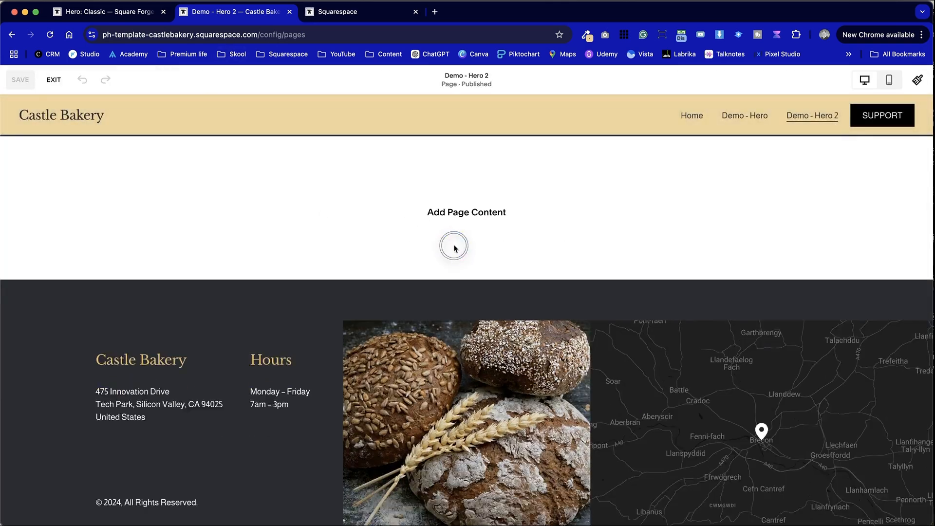
click(475, 230)
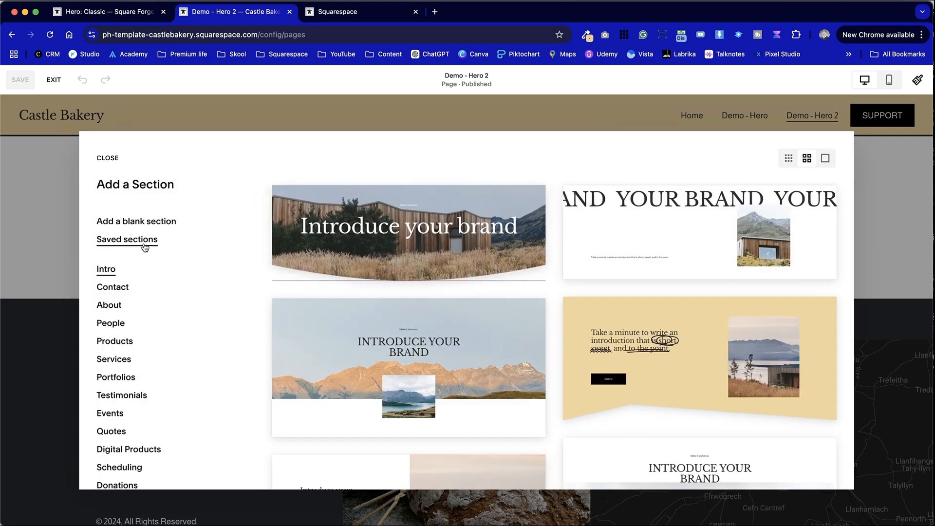
click(165, 219)
Copy the heading "Freshly Baked Bread" from the Demo - Hero page in the duplicated tab.
click(359, 13)
scroll(451, 305, down, 5)
scroll(451, 305, down, 5)
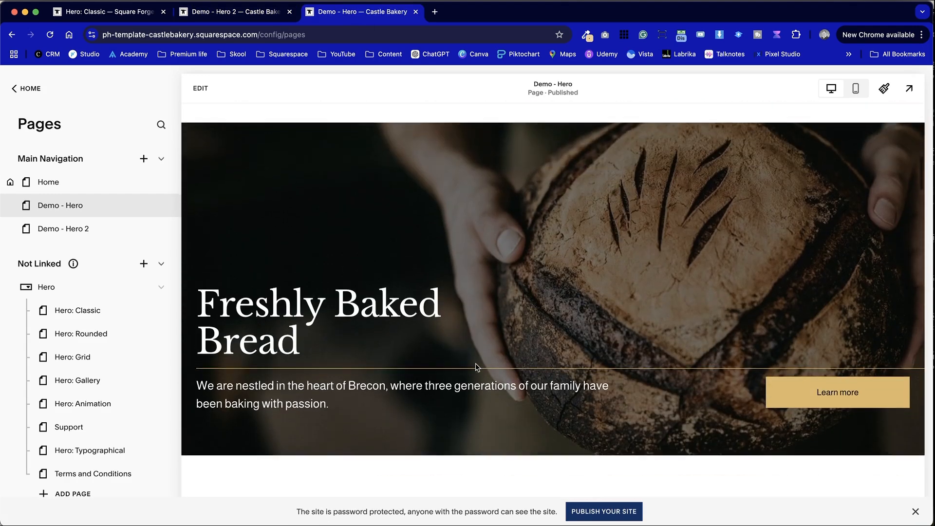
drag(298, 341, 195, 311)
key(cmd+c)
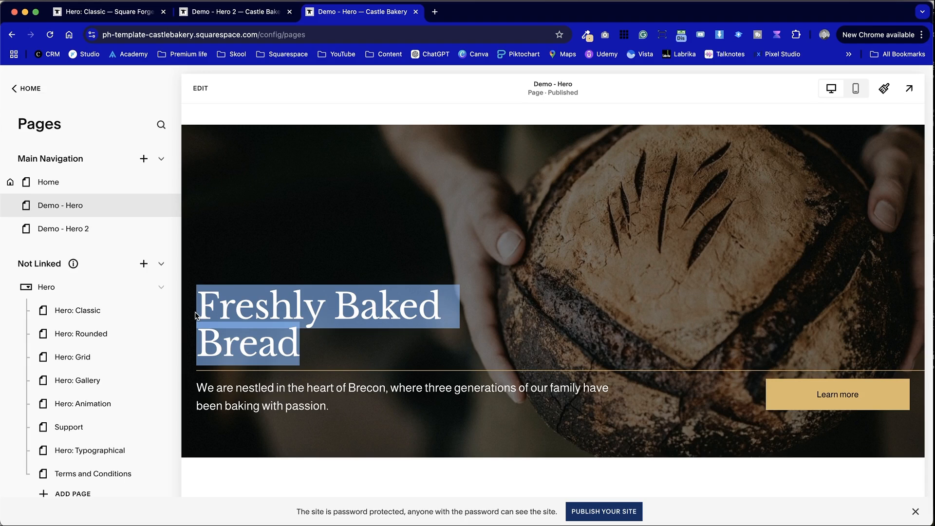
Examine how the Hero: Classic layout stacks its heading, description, divider line and buttons, and return to the Demo - Hero 2 editor.
key(ctrl+shift+Tab)
click(292, 262)
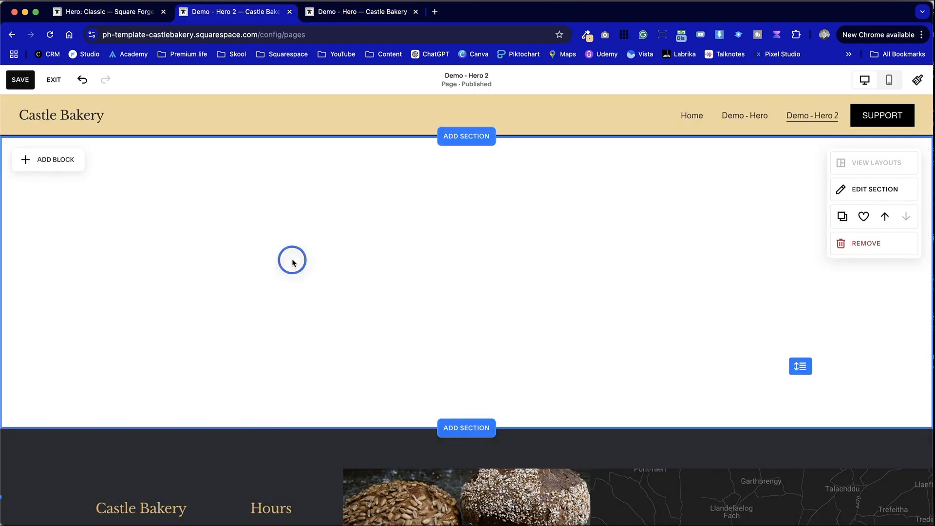
key(ctrl+shift+Tab)
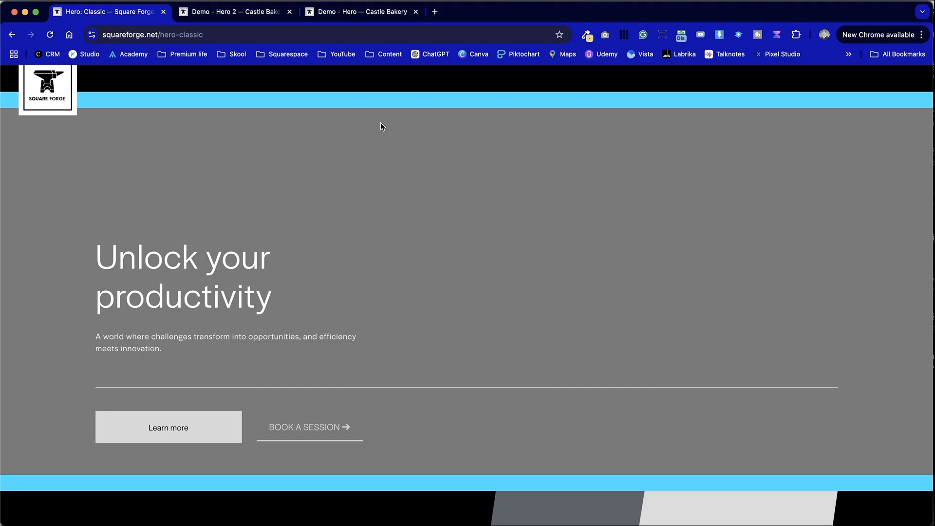
drag(102, 248, 286, 307)
click(103, 328)
drag(102, 328, 244, 376)
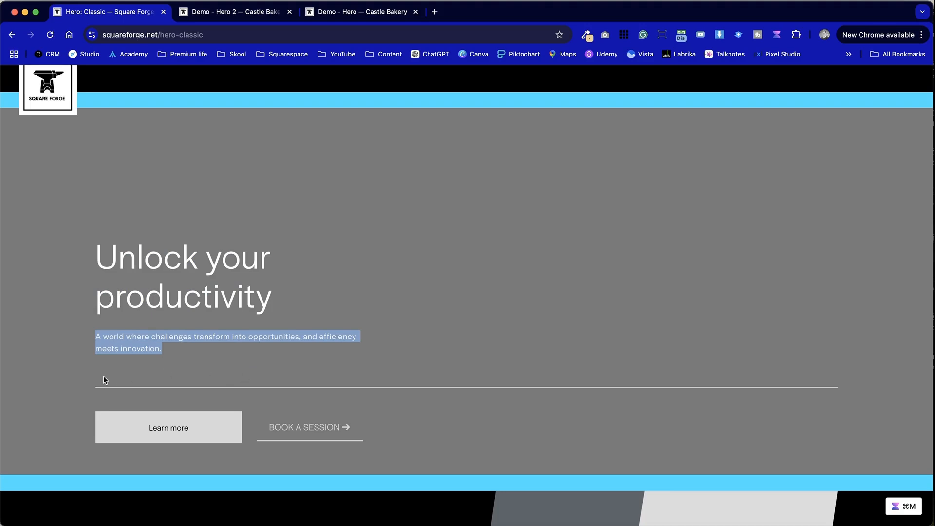
click(399, 388)
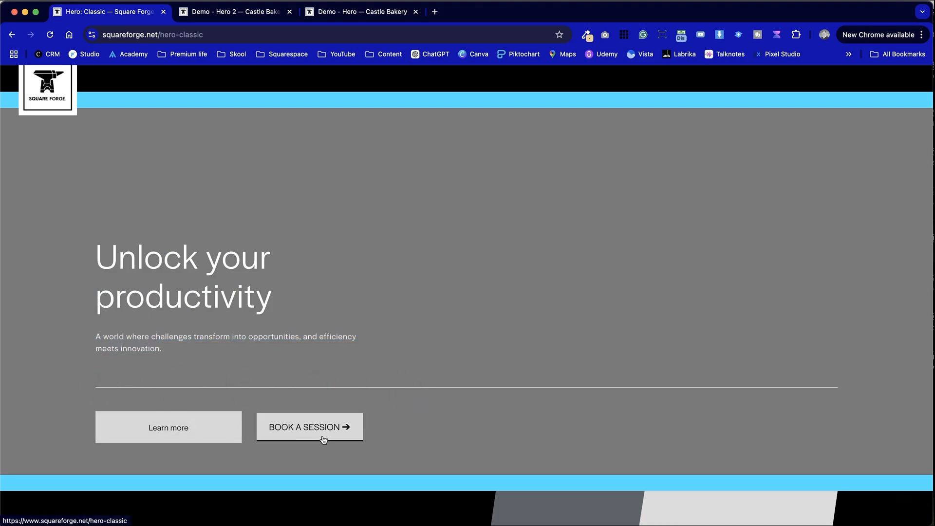
key(ctrl+Tab)
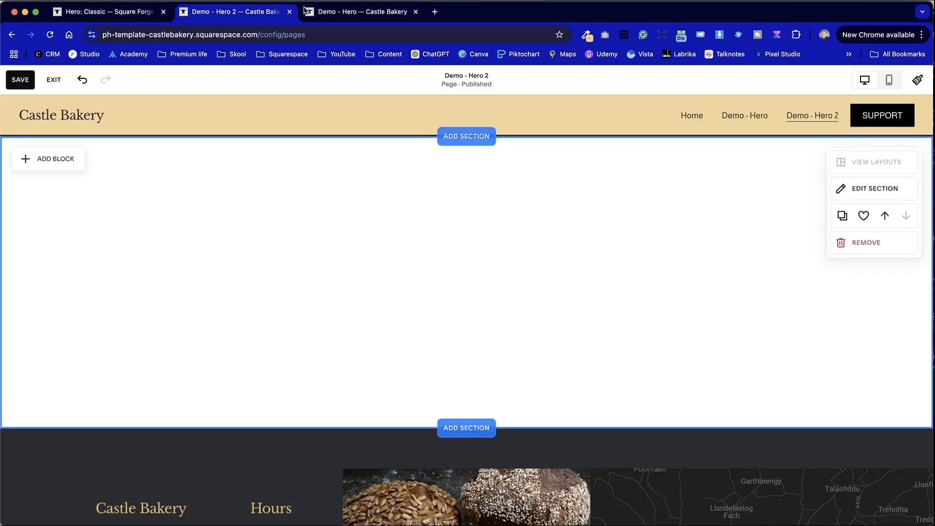
key(ctrl+shift+Tab)
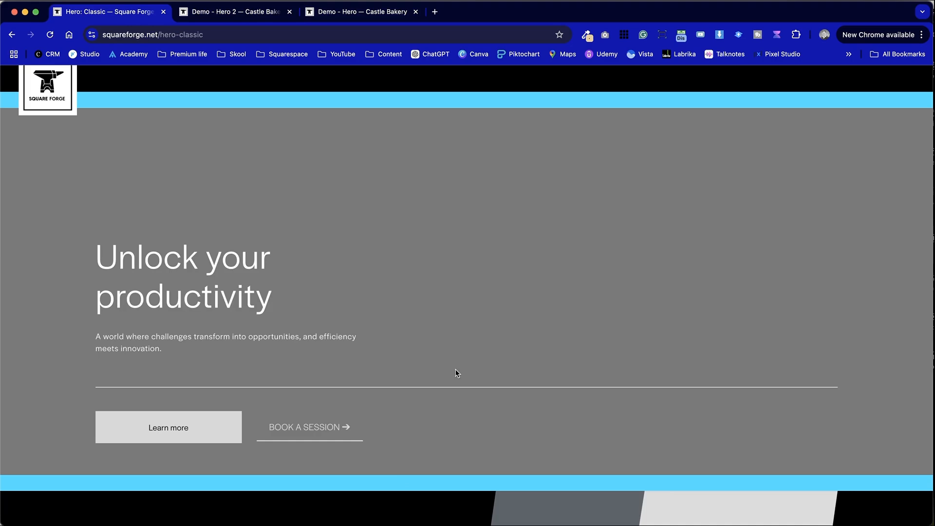
key(ctrl+Tab)
mouse_move(779, 204)
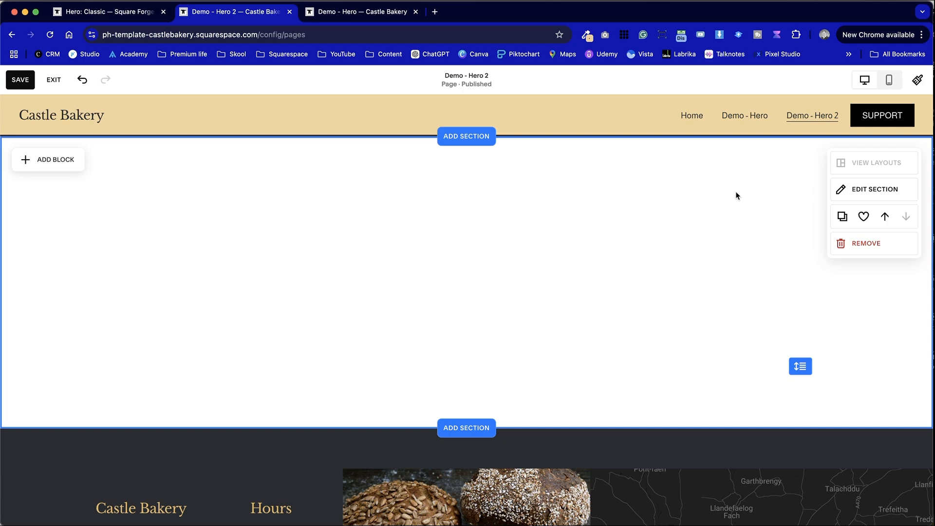
click(73, 161)
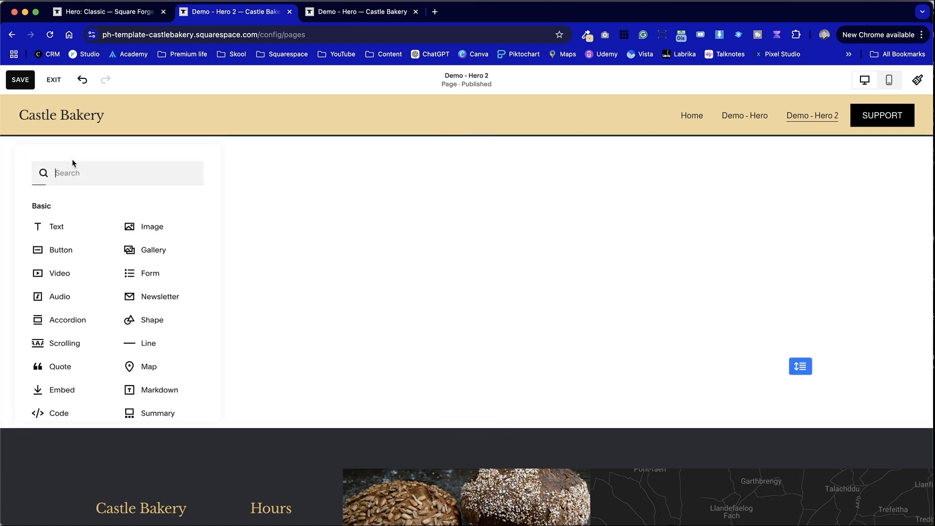
click(342, 217)
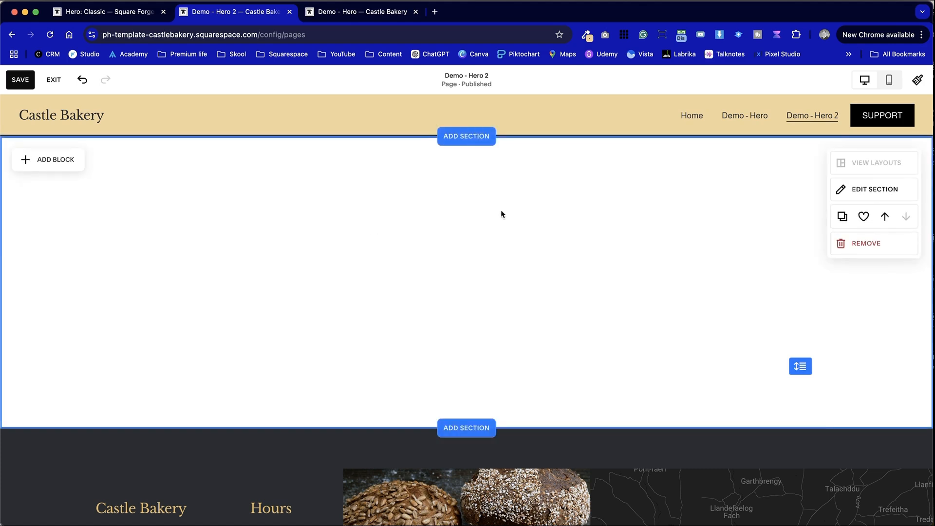
Set the library image unsplash-image-YUzSjKG9QmU.jpg with the bread on the right as the section background and remove its light overlay.
click(877, 195)
drag(876, 190, 676, 176)
click(593, 175)
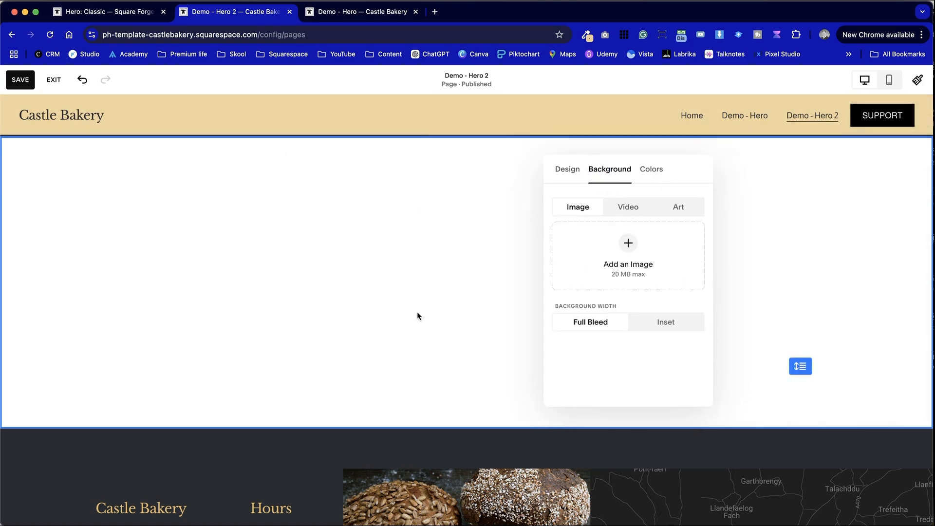
click(636, 230)
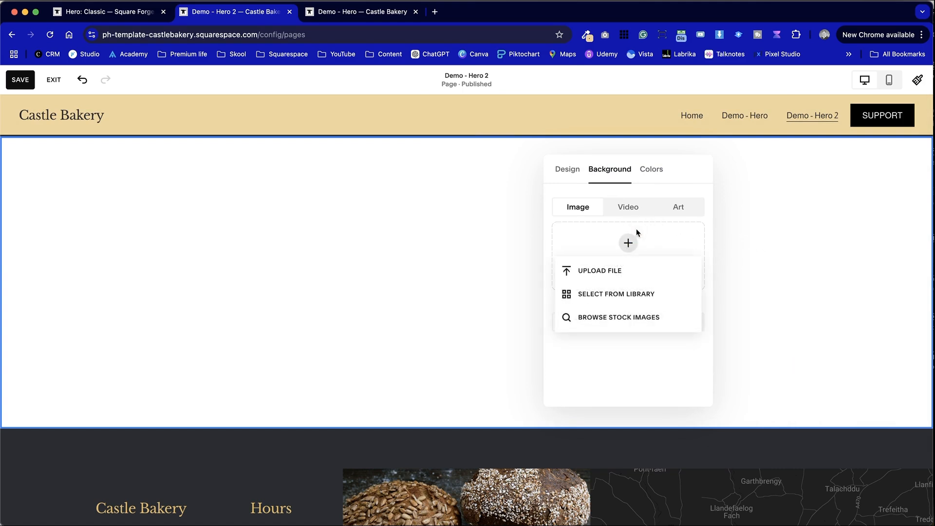
click(587, 299)
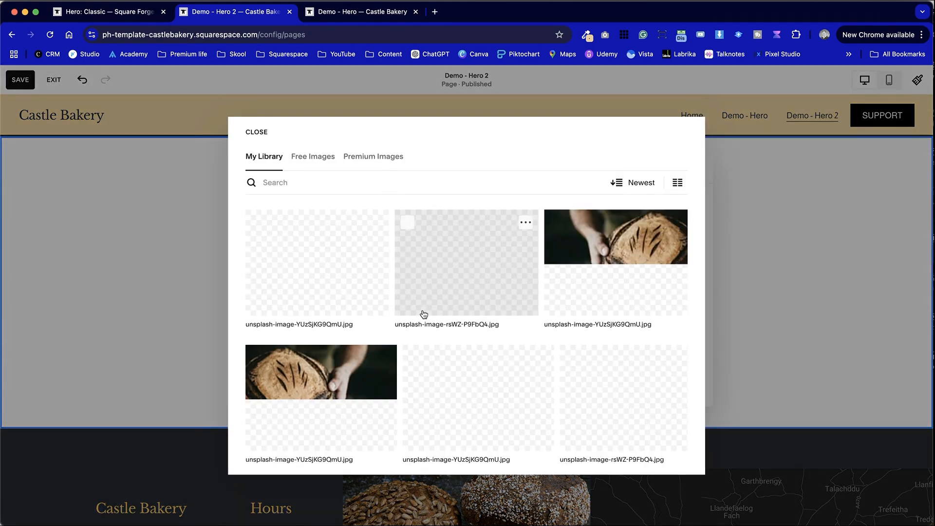
scroll(423, 314, down, 2)
scroll(424, 314, up, 2)
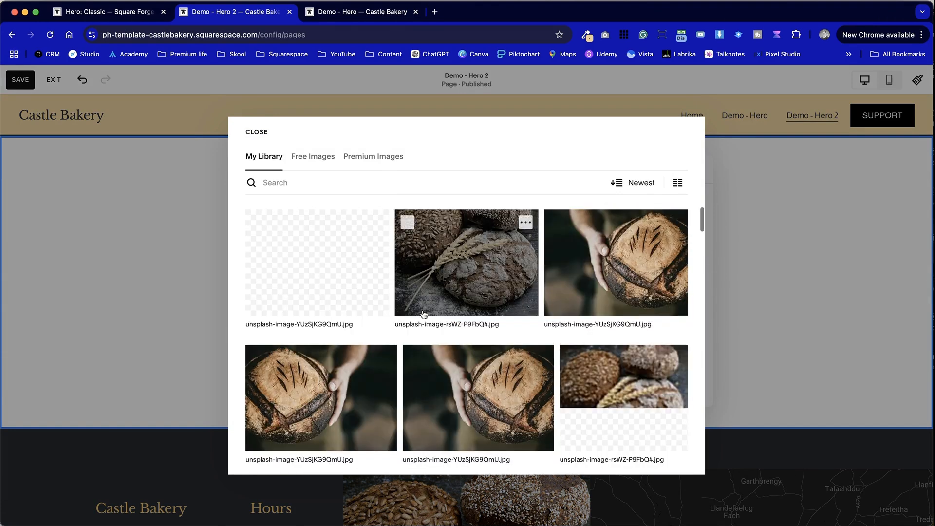
click(628, 266)
click(672, 458)
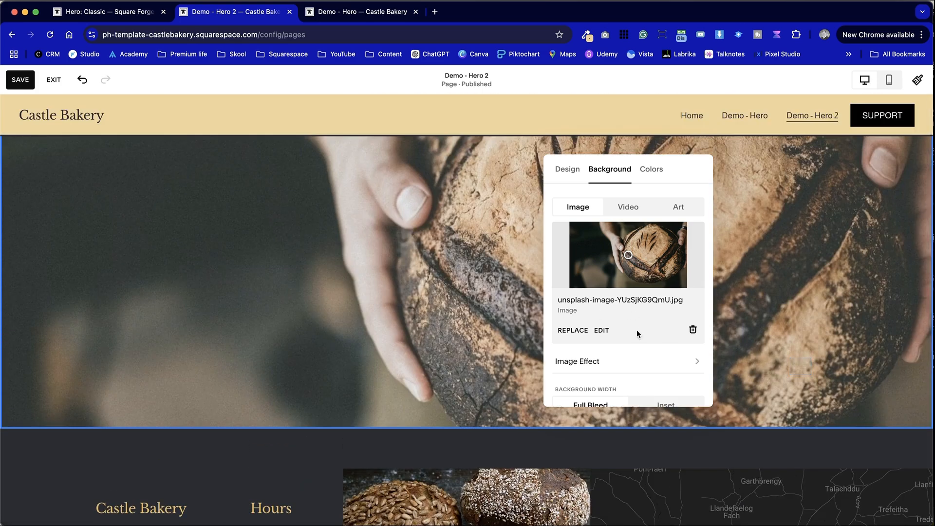
scroll(636, 318, down, 3)
drag(582, 384, 556, 383)
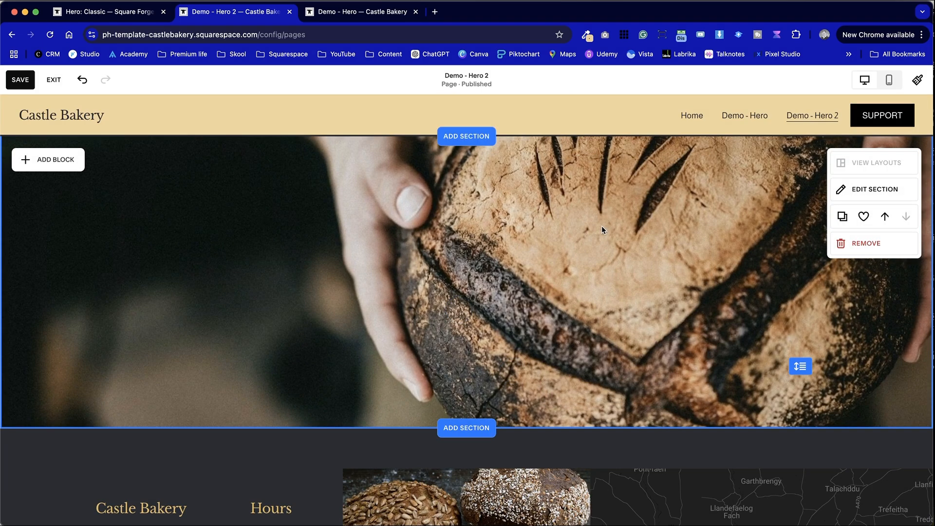
Add a text block to the hero section and paste the copied heading "Freshly Baked Bread" into it.
key(ctrl+shift+Tab)
key(ctrl+Tab)
click(53, 159)
click(69, 227)
click(119, 204)
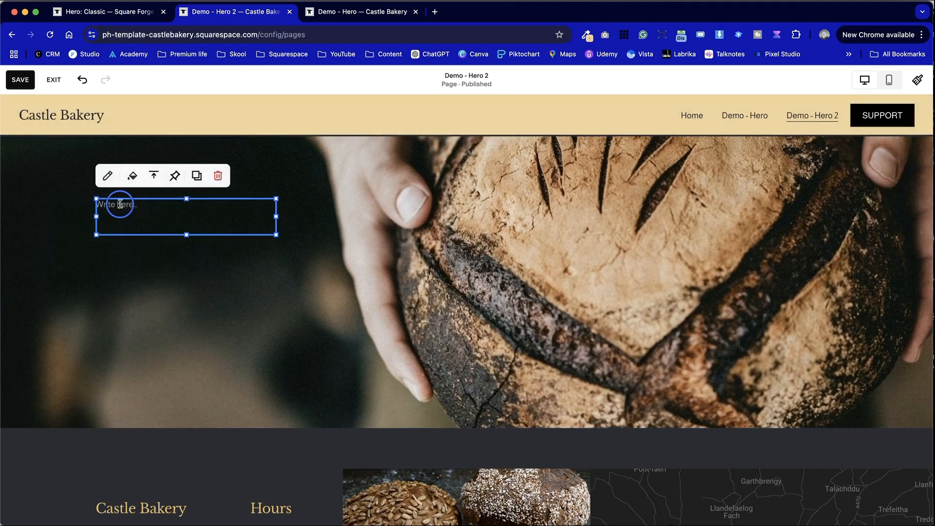
key(cmd+v)
click(297, 277)
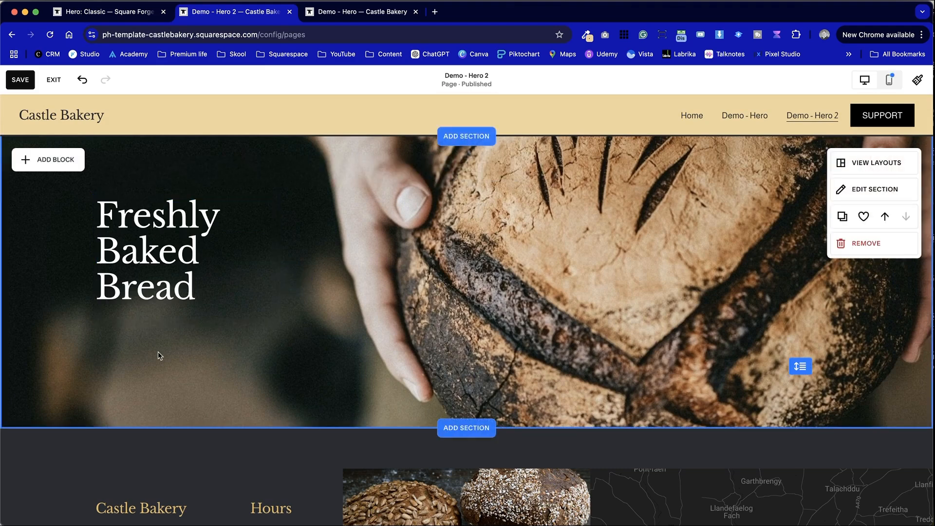
Turn off Fill Screen for the hero section and move the heading block lower, extending the section's height.
mouse_move(179, 258)
mouse_down()
mouse_move(230, 261)
mouse_move(198, 267)
mouse_move(187, 257)
mouse_up()
click(388, 269)
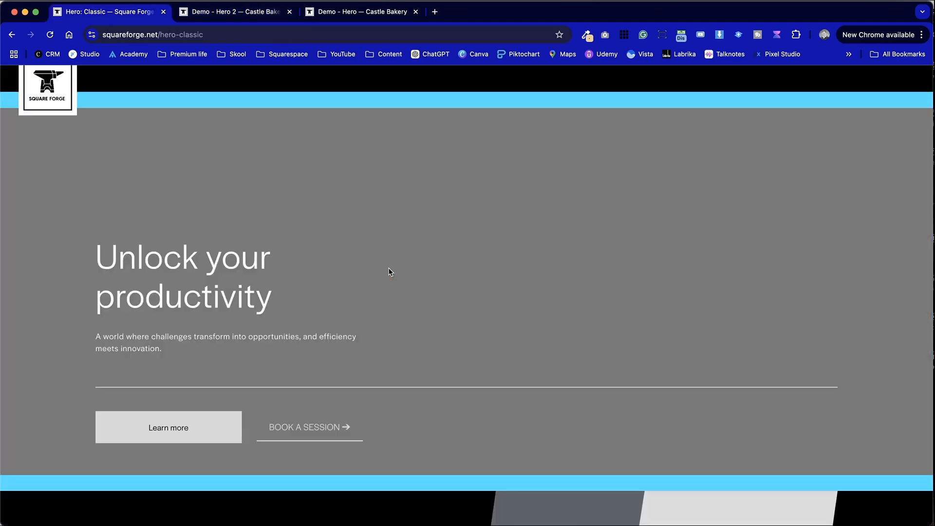
key(ctrl+Tab)
click(861, 195)
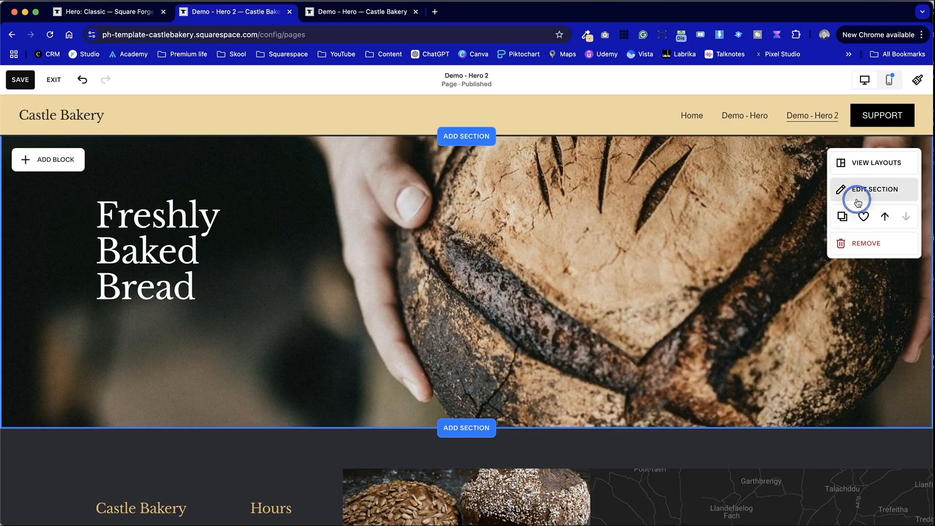
drag(893, 200, 636, 165)
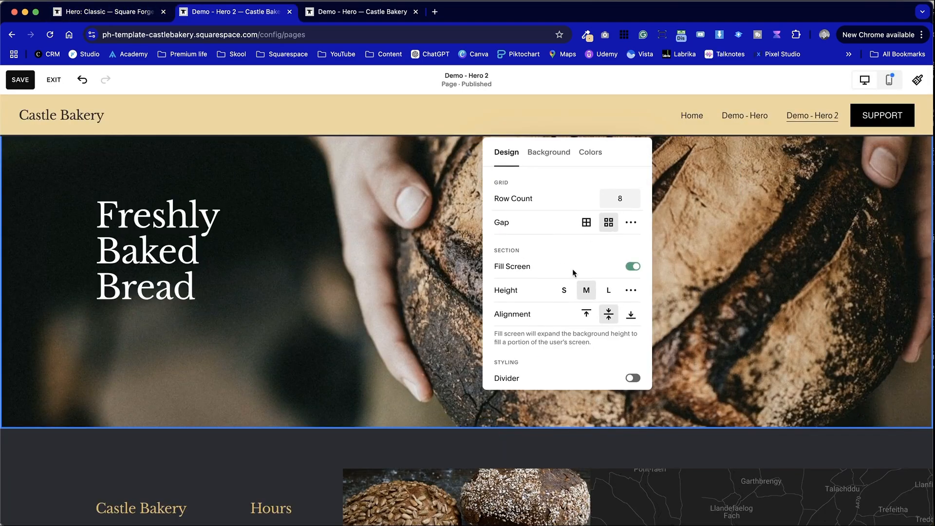
click(635, 263)
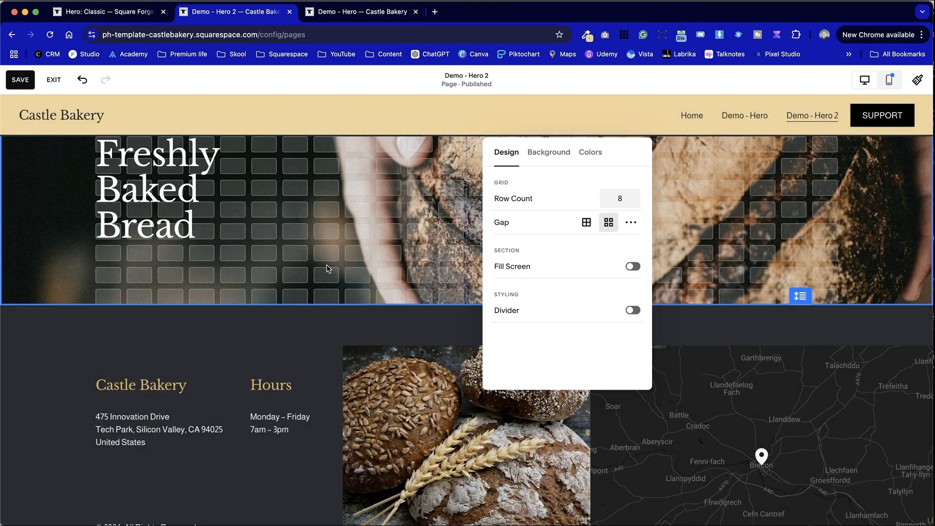
click(268, 235)
click(323, 220)
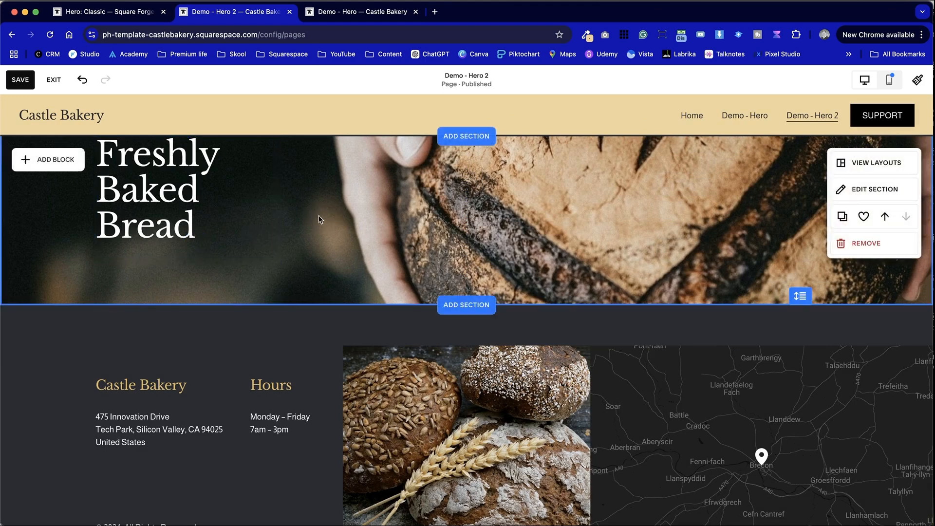
drag(208, 198, 188, 268)
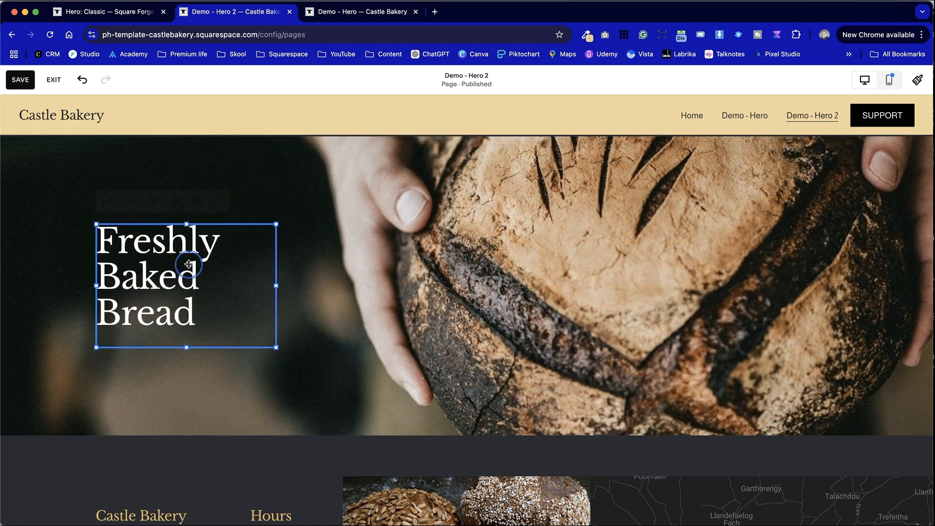
Add a line block below the heading and stretch it across the full content width.
click(47, 161)
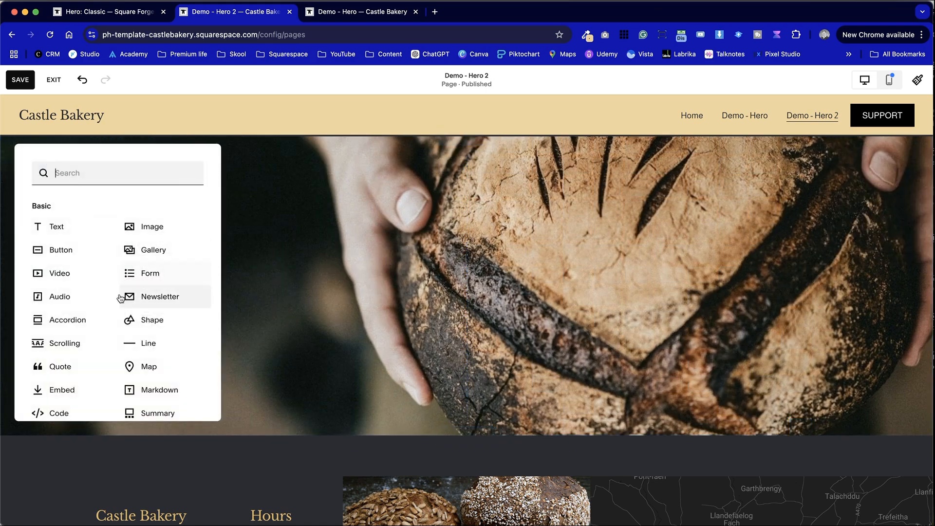
click(147, 340)
drag(176, 165, 835, 359)
click(729, 284)
click(653, 282)
click(407, 359)
click(328, 262)
Try the dark color themes on the hero section and apply Darkest 1.
click(827, 191)
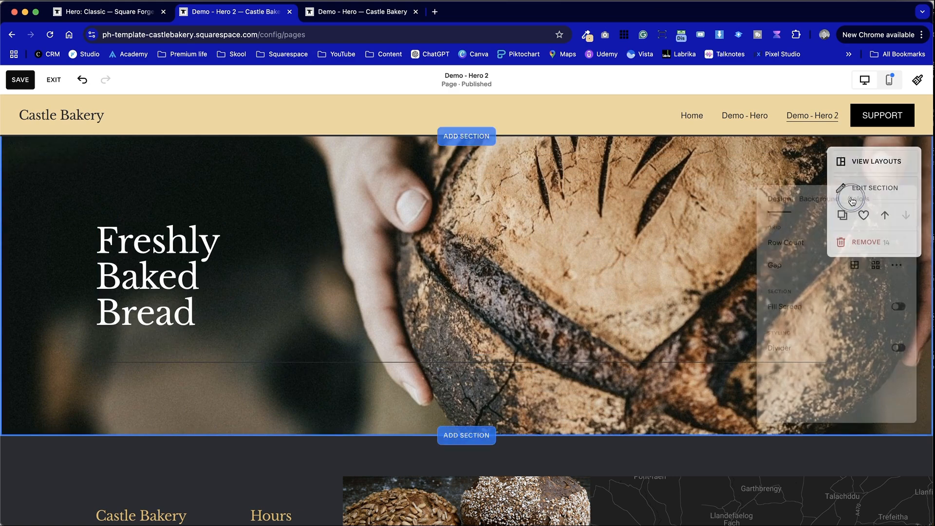
drag(877, 215, 643, 100)
click(643, 99)
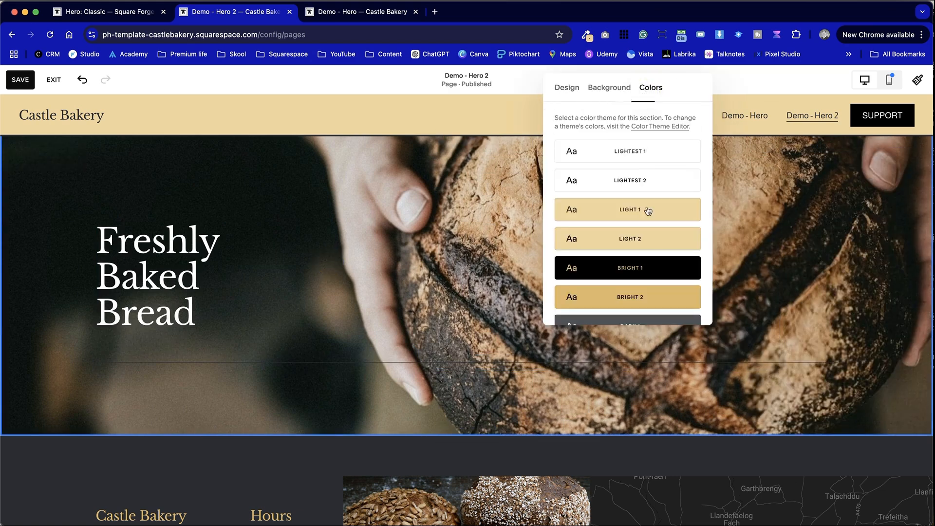
scroll(648, 239, down, 5)
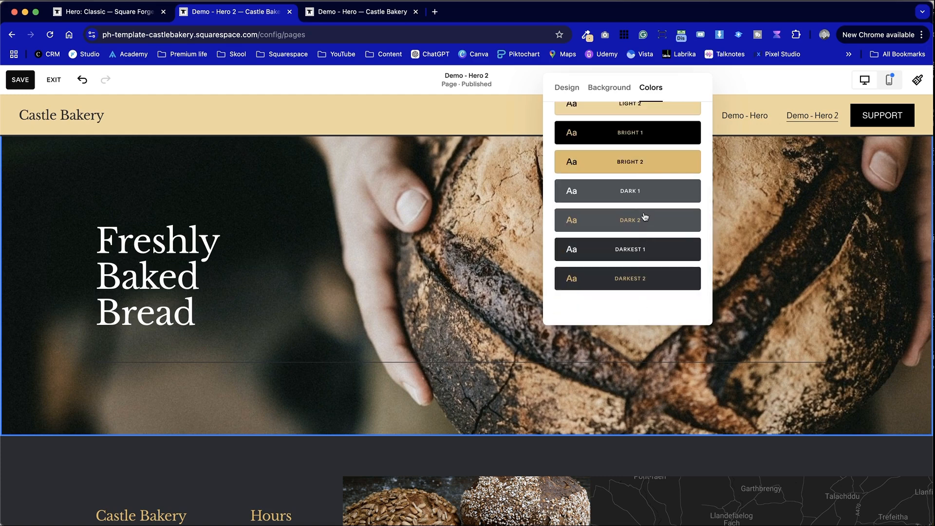
click(673, 254)
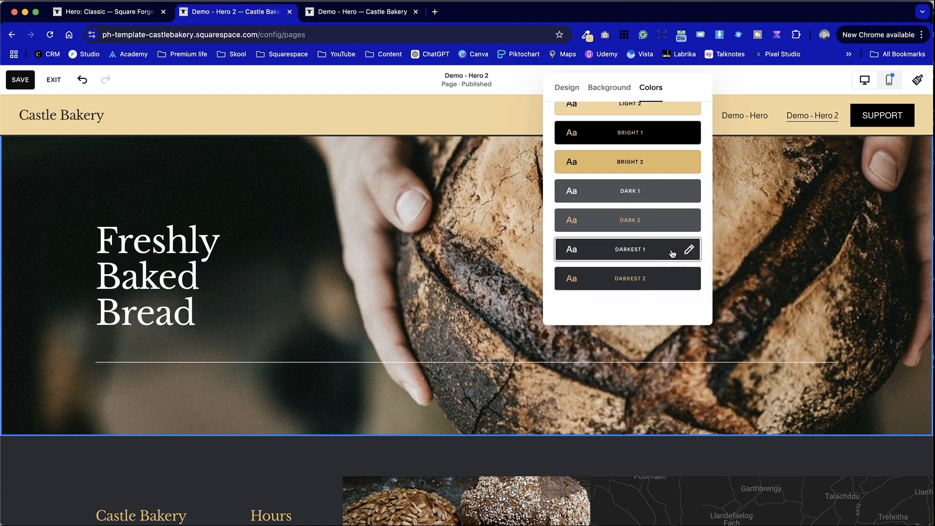
click(666, 279)
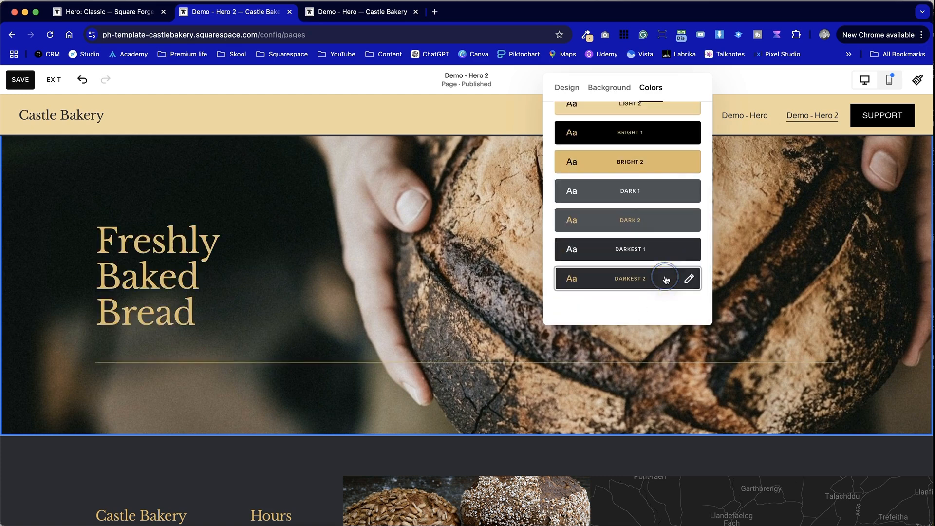
click(672, 245)
click(427, 243)
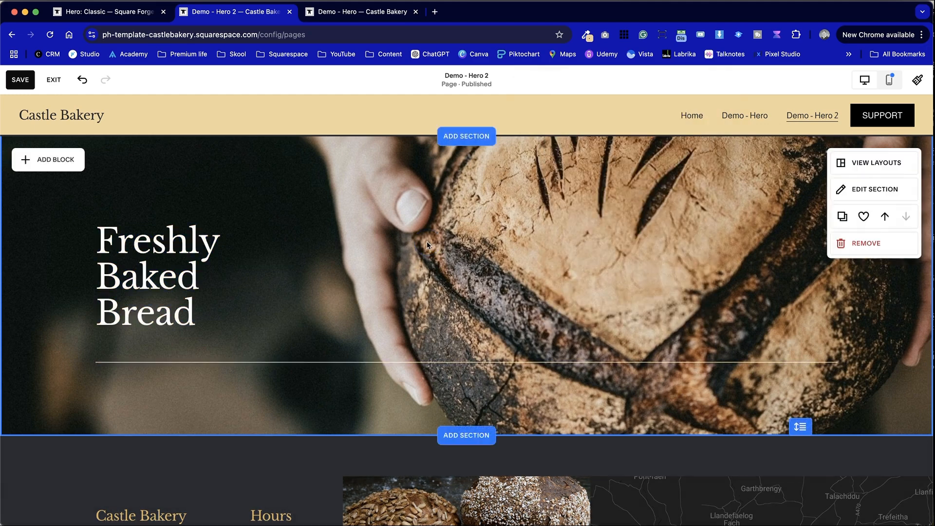
click(901, 189)
click(615, 186)
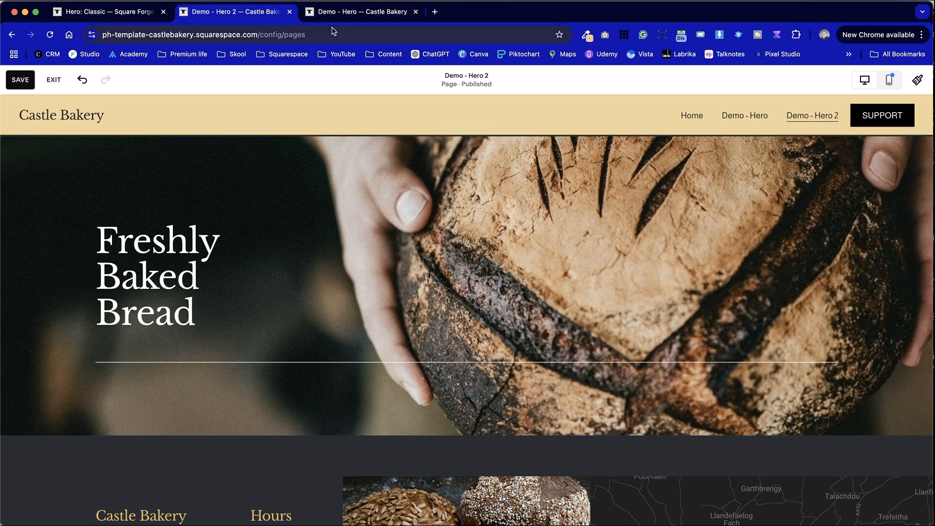
Compare with the Hero: Classic layout and move the heading block up to leave space above the line.
key(ctrl+shift+Tab)
key(ctrl+Tab)
drag(116, 256, 117, 212)
click(346, 299)
Add an empty text block between the heading and the line, wider than the heading block.
click(42, 159)
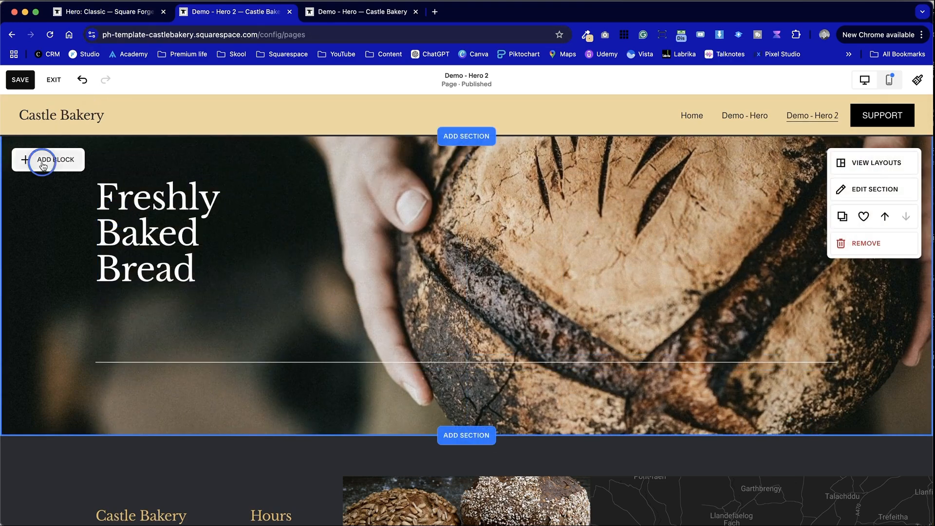
click(83, 222)
drag(214, 177, 395, 330)
click(258, 315)
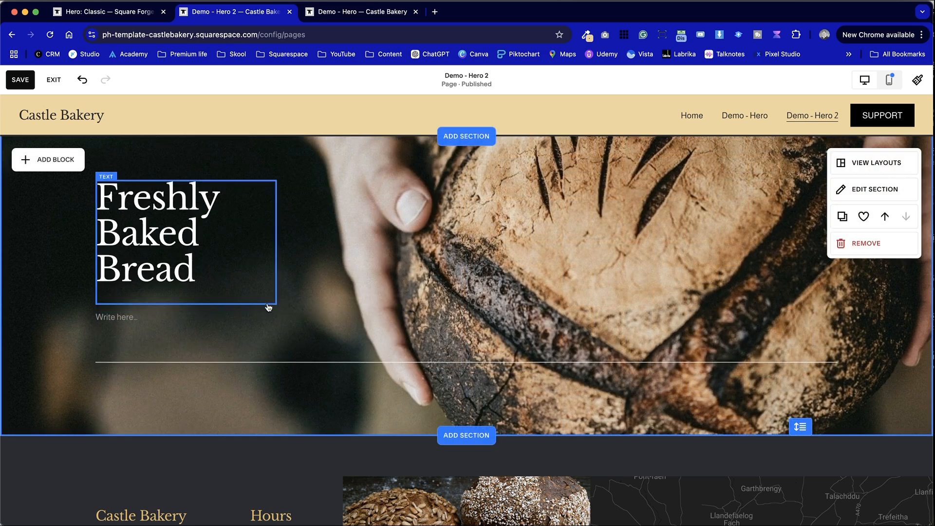
Copy the introductory paragraph from the Demo - Hero page into the empty text block on Demo - Hero 2.
key(ctrl+shift+Tab)
drag(168, 349, 114, 341)
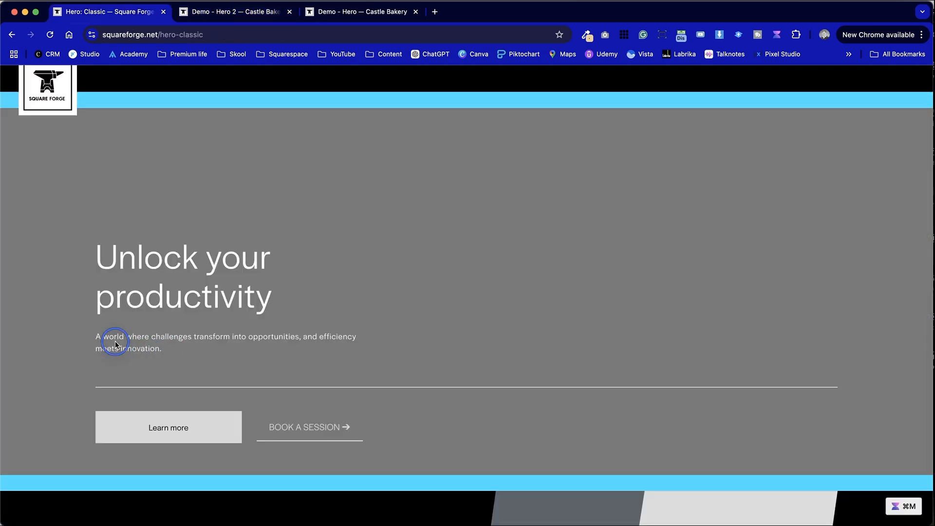
key(ctrl+Tab)
key(ctrl+Tab)
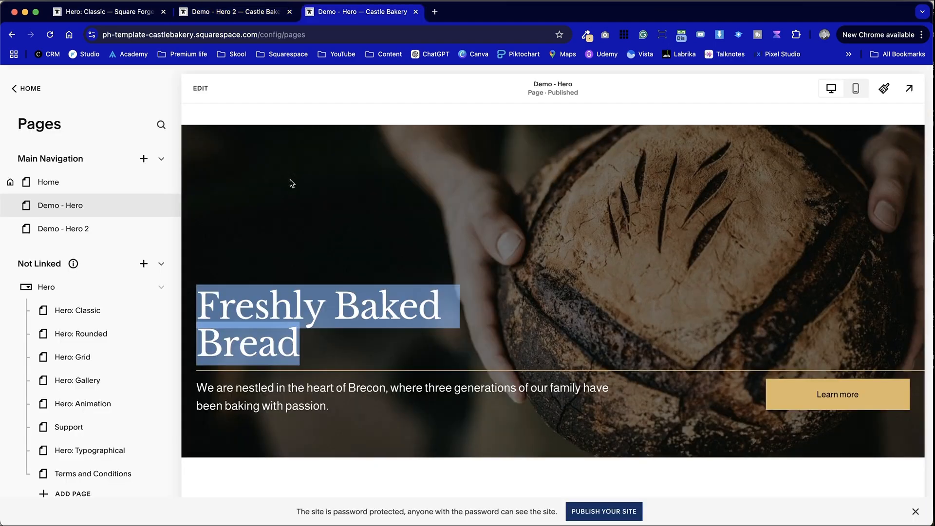
drag(353, 416, 198, 382)
key(super+c)
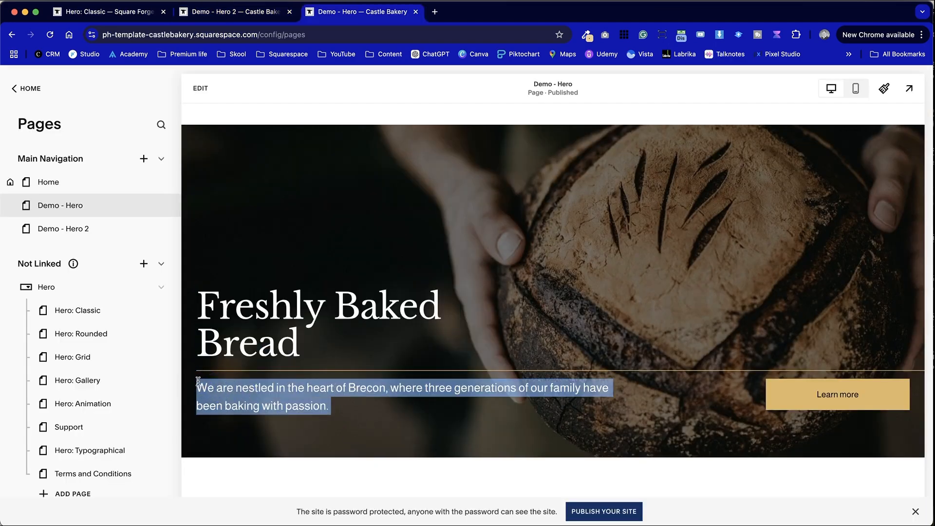
key(ctrl+shift+Tab)
click(128, 318)
click(133, 318)
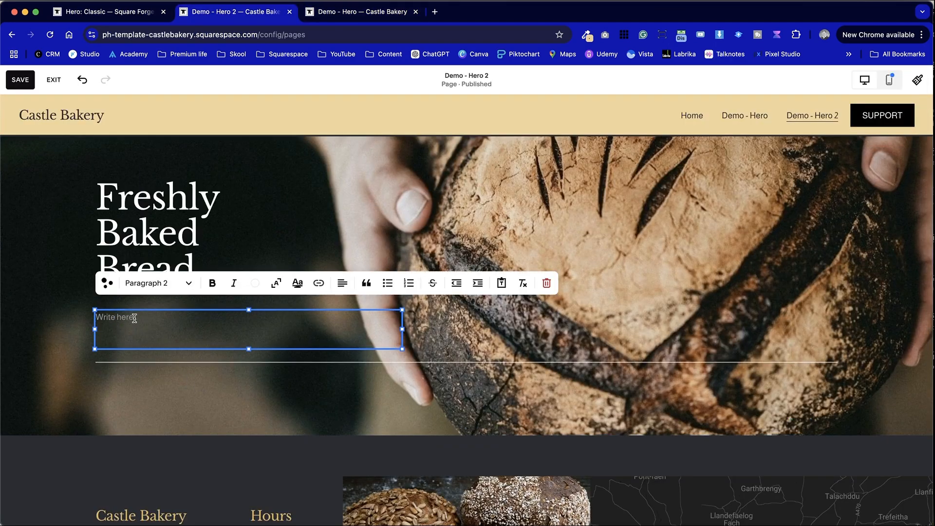
key(super+v)
click(38, 277)
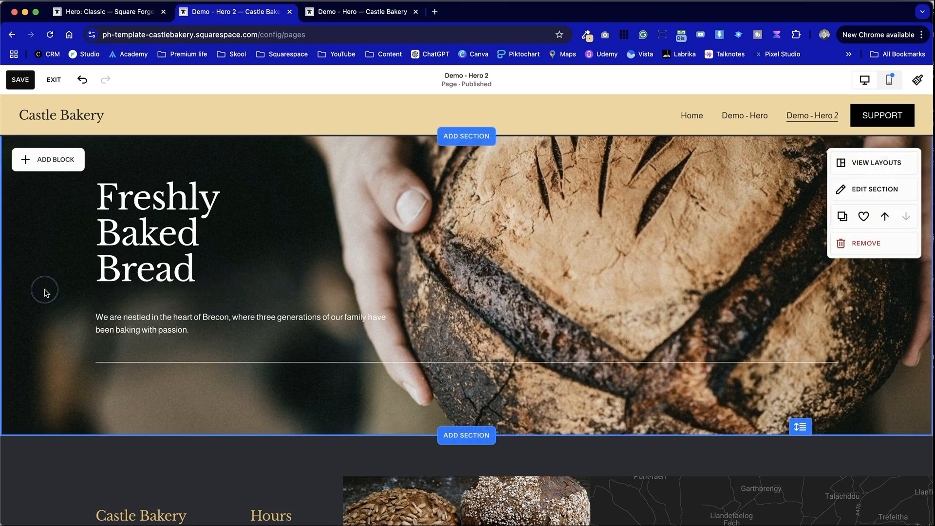
Format the introductory text under the heading as Paragraph 1.
click(224, 324)
click(224, 323)
click(156, 283)
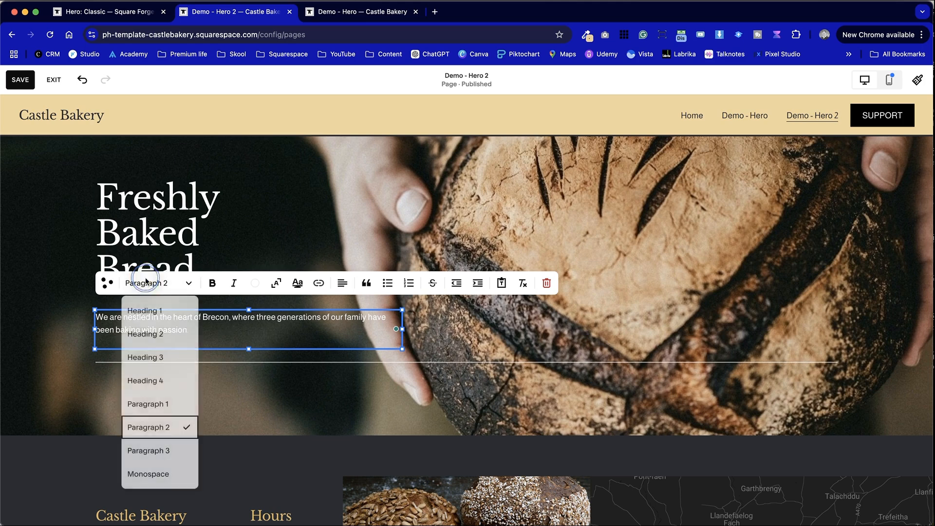
click(177, 404)
click(9, 354)
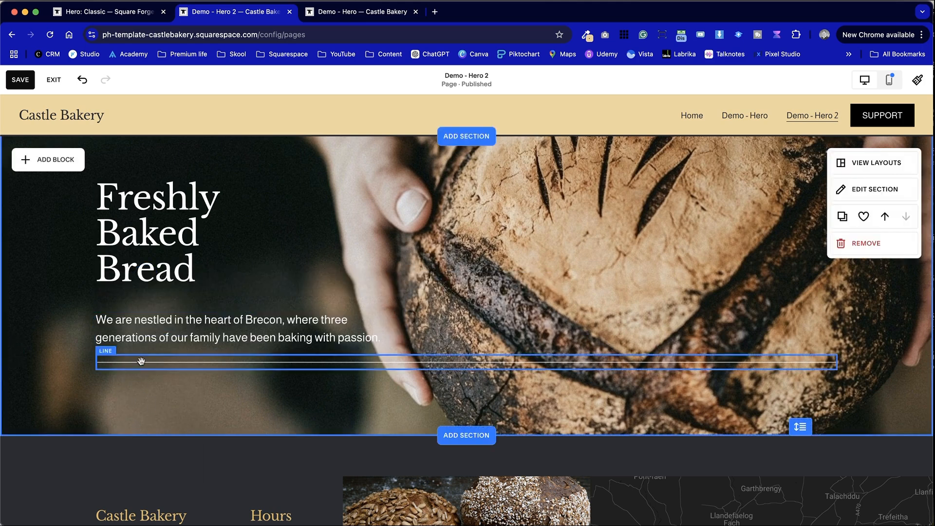
click(144, 326)
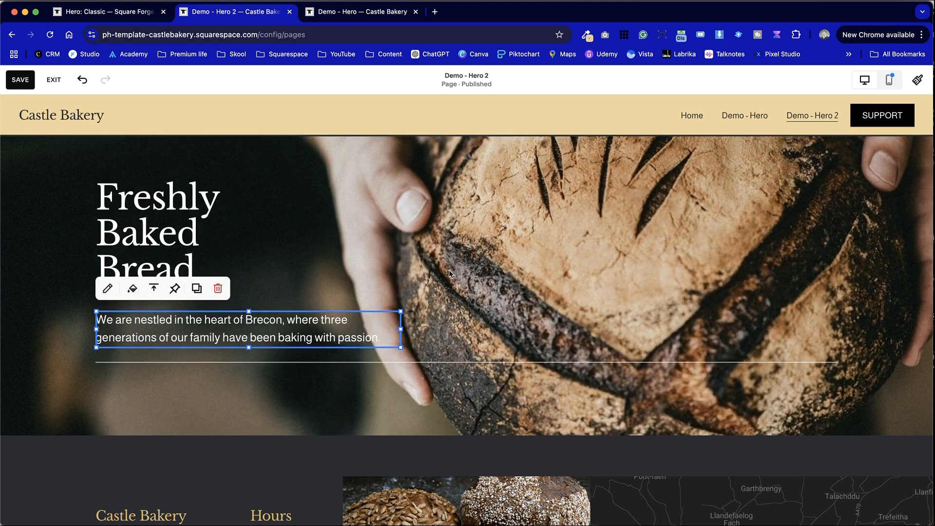
click(499, 389)
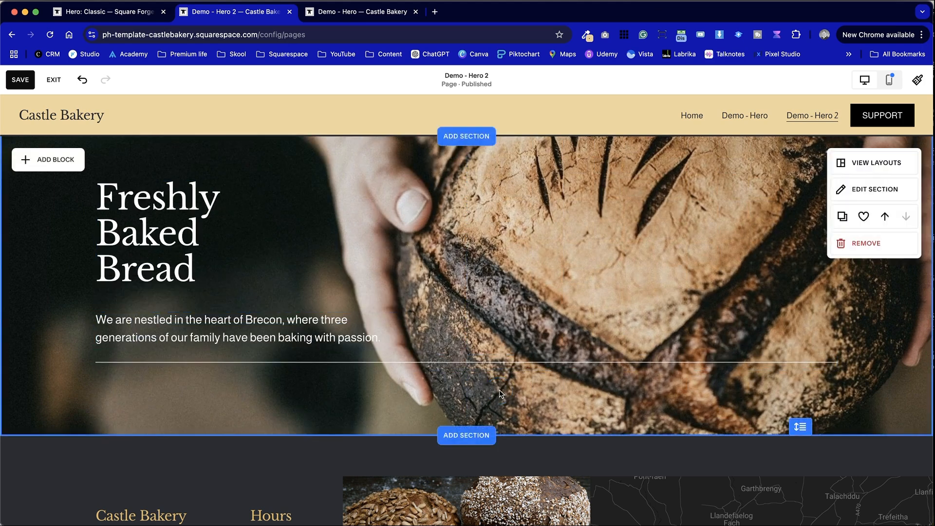
Align the heading text vertically to the middle of its block.
click(161, 266)
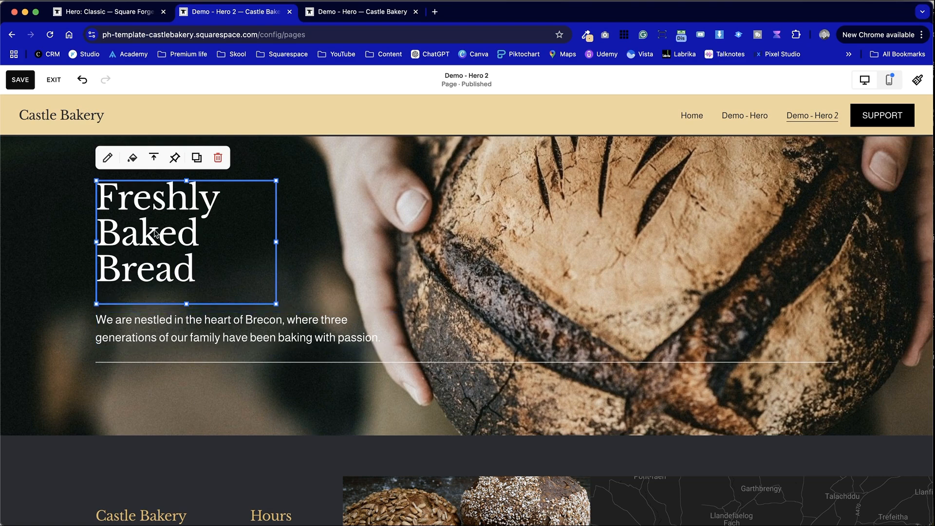
click(153, 157)
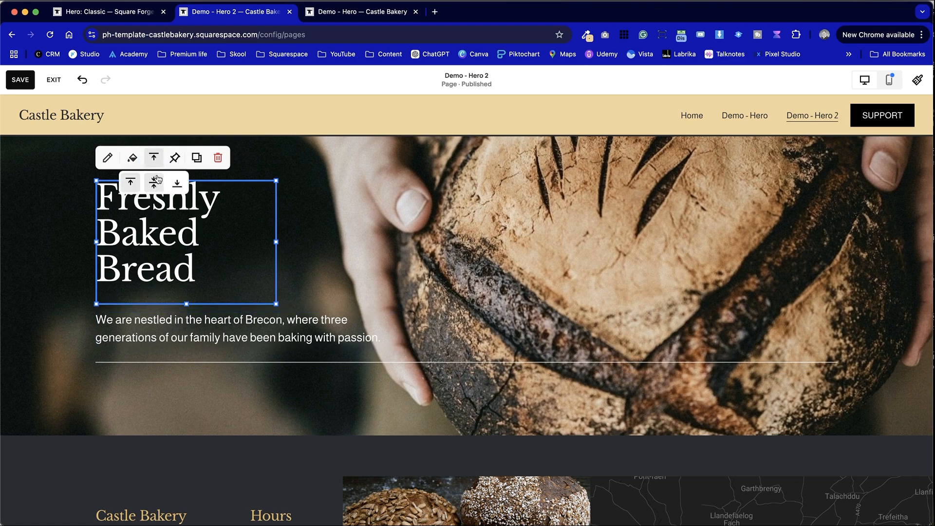
click(154, 182)
click(83, 280)
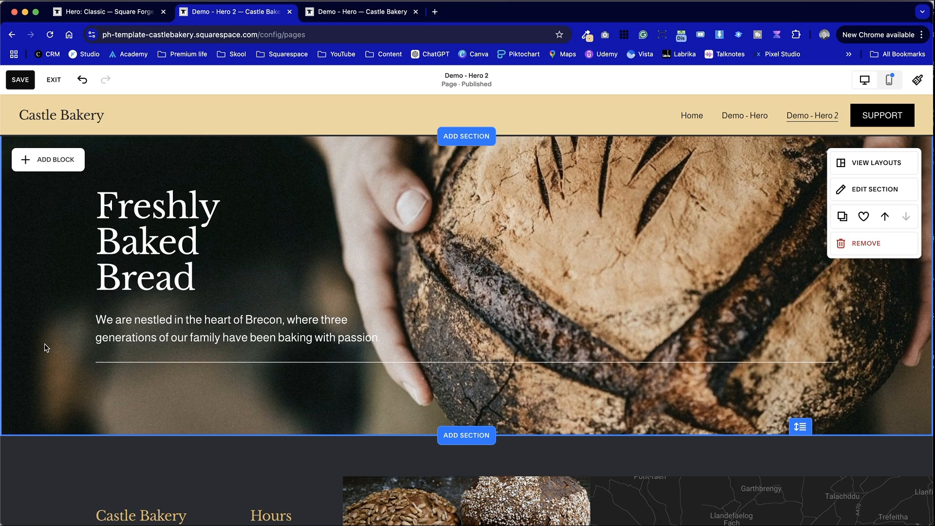
Narrow the paragraph block from its right edge so the text wraps onto three lines.
click(401, 340)
drag(400, 330, 370, 330)
click(528, 390)
Move the line down to clear the paragraph and extend the bottom of the hero section by the same amount.
drag(489, 362, 491, 384)
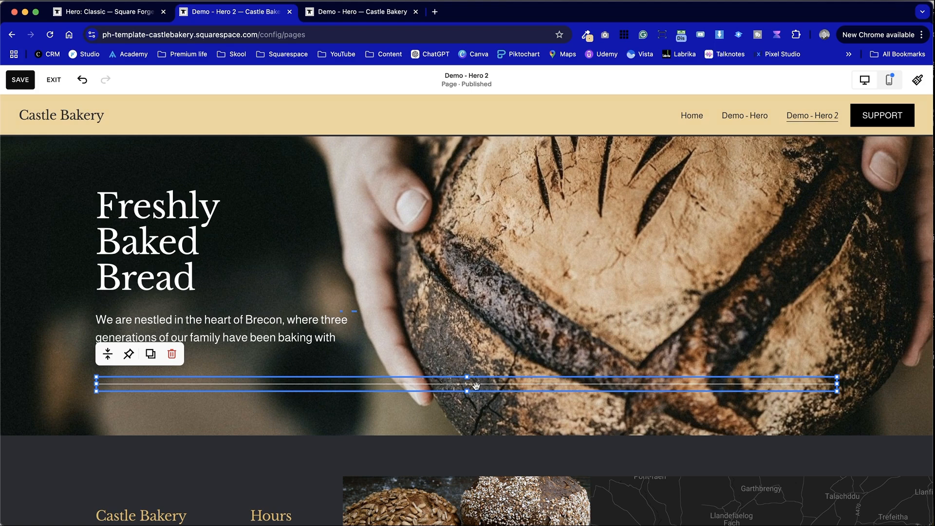
click(515, 415)
drag(800, 427, 800, 448)
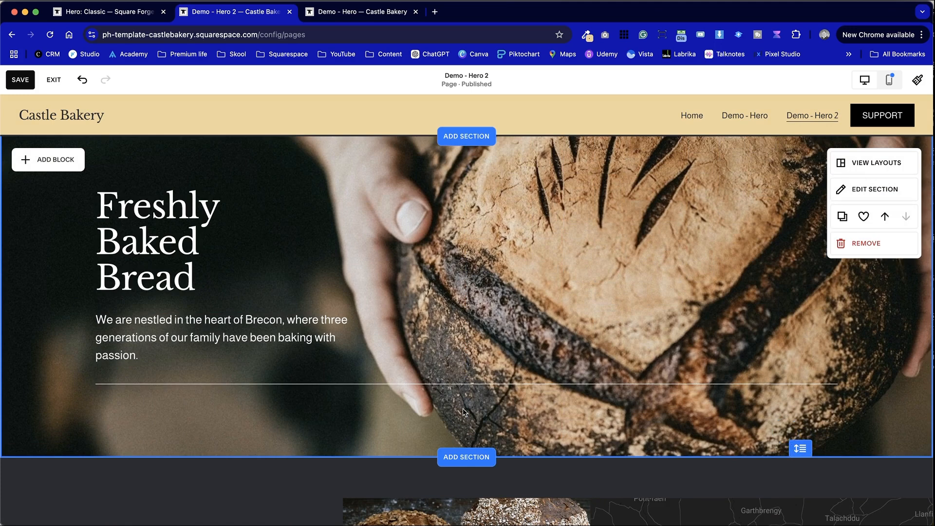
Add a button block and place it below the line, aligned with the left edge of the text.
click(45, 160)
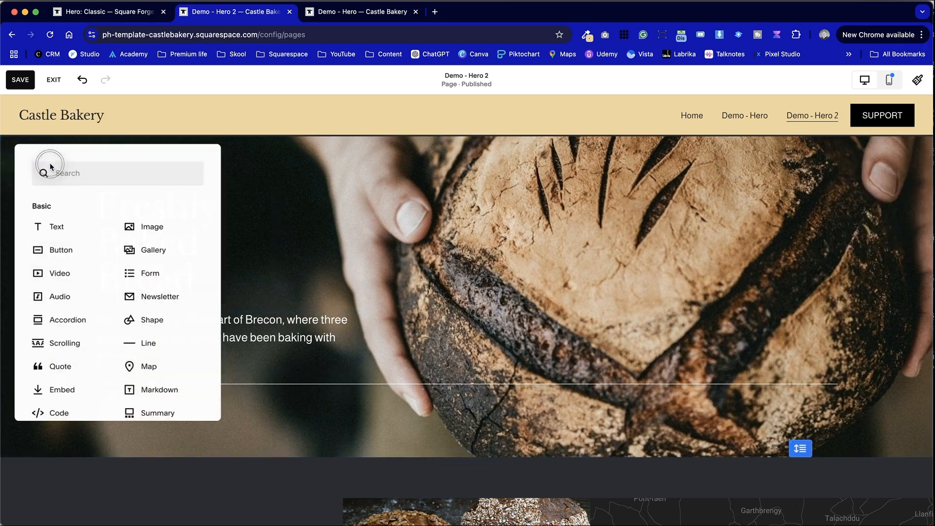
click(58, 250)
drag(214, 188, 221, 413)
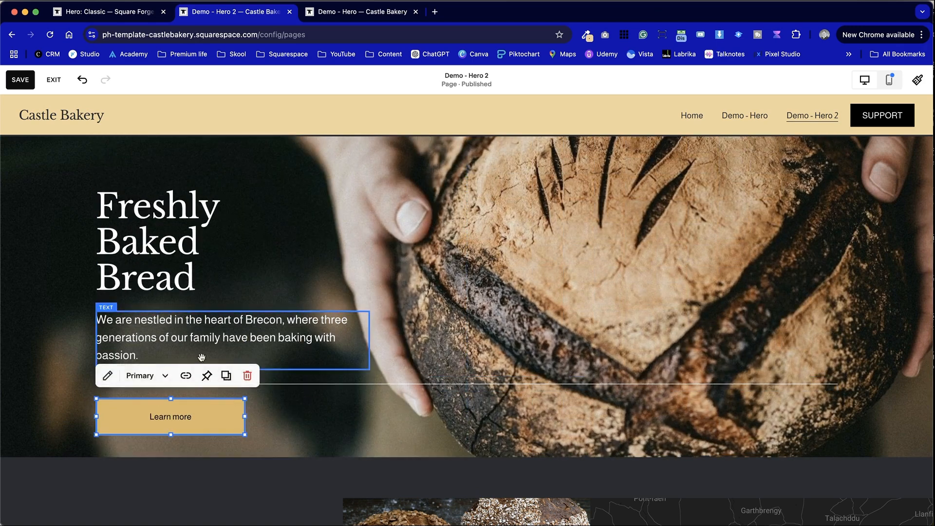
Examine the new button's link options and its label text setting.
click(187, 381)
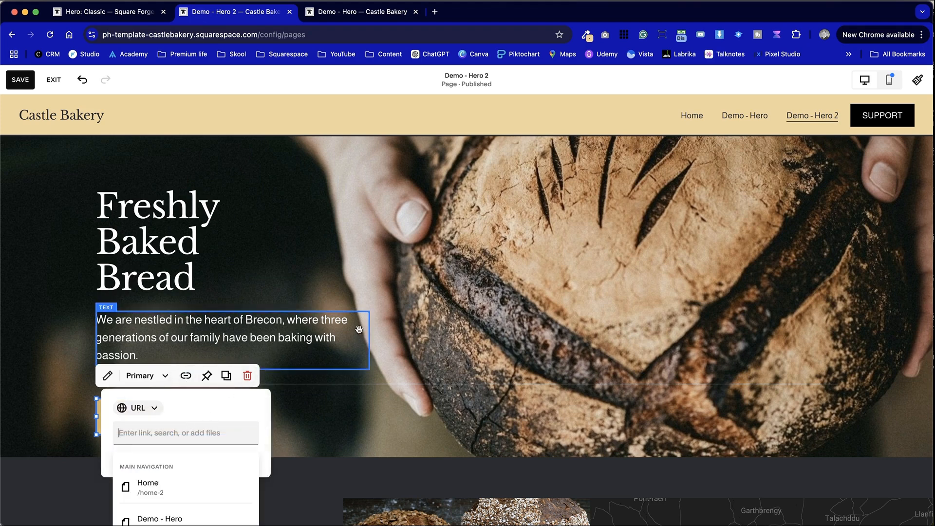
scroll(194, 468, down, 3)
scroll(195, 471, up, 3)
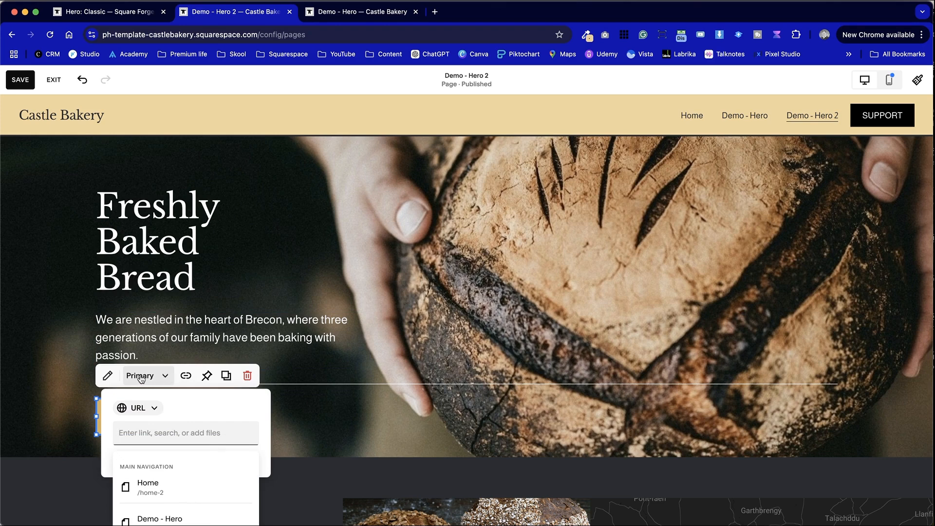
click(68, 380)
click(173, 419)
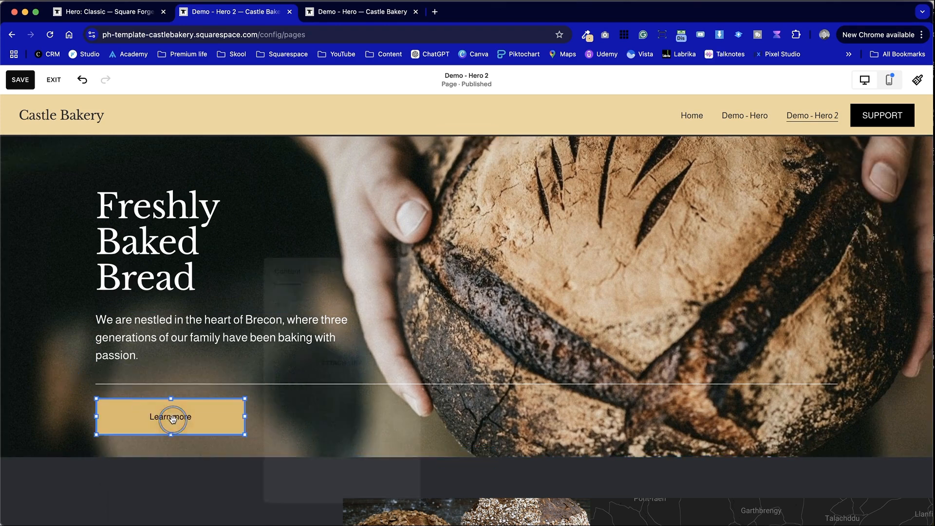
triple_click(301, 315)
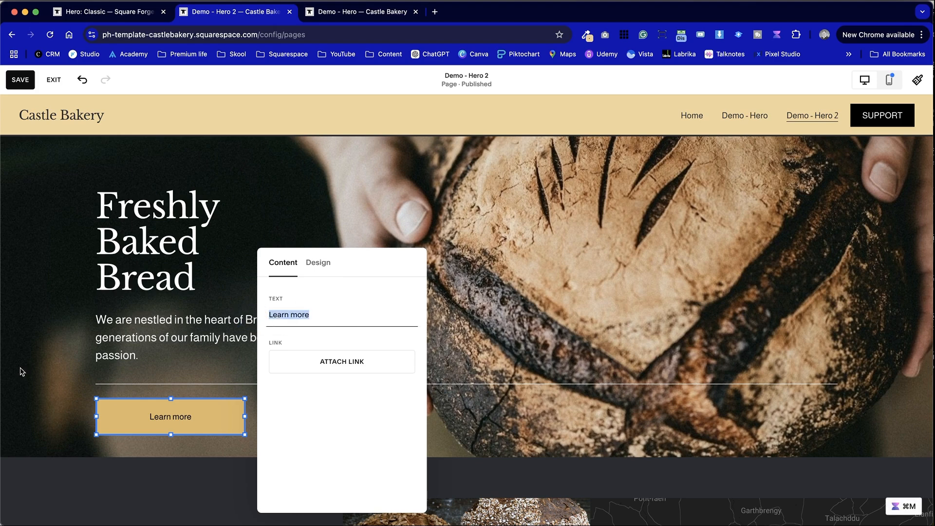
click(50, 344)
Duplicate the Learn more button and place the copy directly to its right in the same row.
click(207, 428)
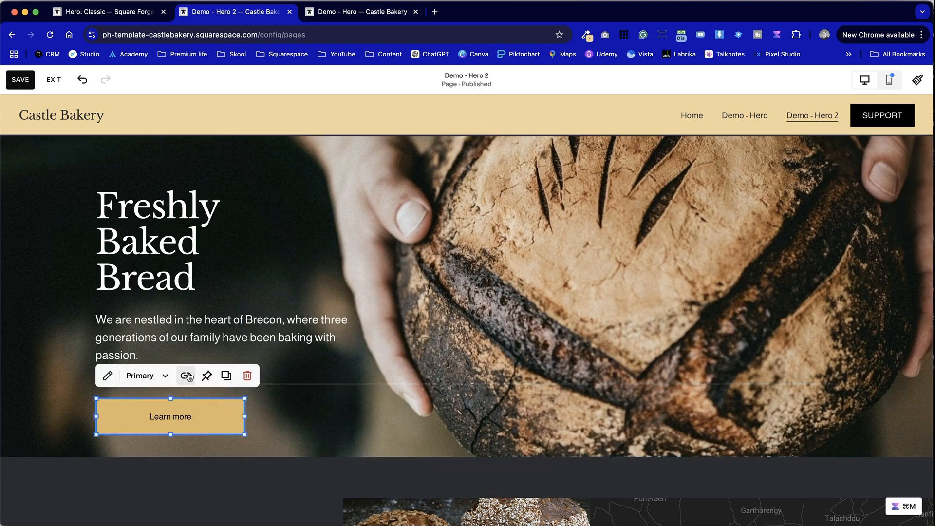
click(238, 384)
drag(238, 435, 369, 416)
click(473, 433)
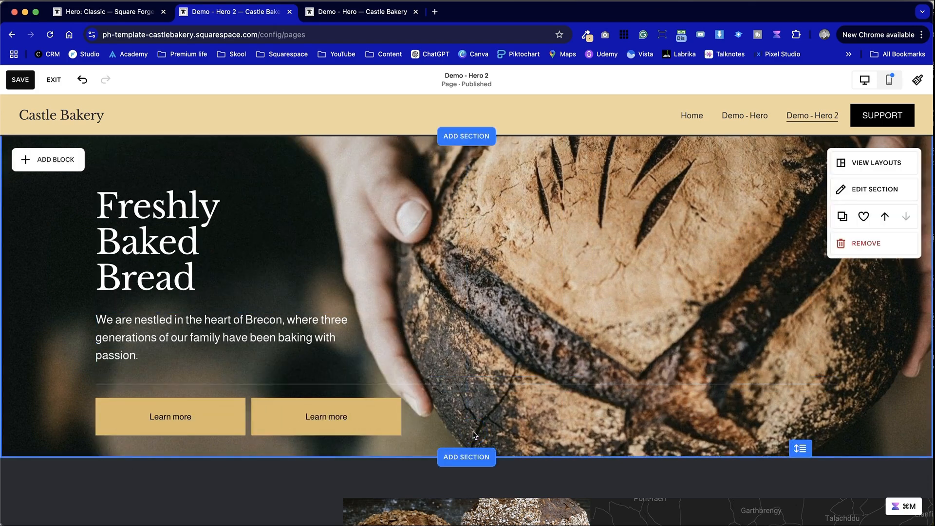
Compare with the Hero: Classic layout and extend the hero section downward to add space below the buttons.
key(ctrl+shift+Tab)
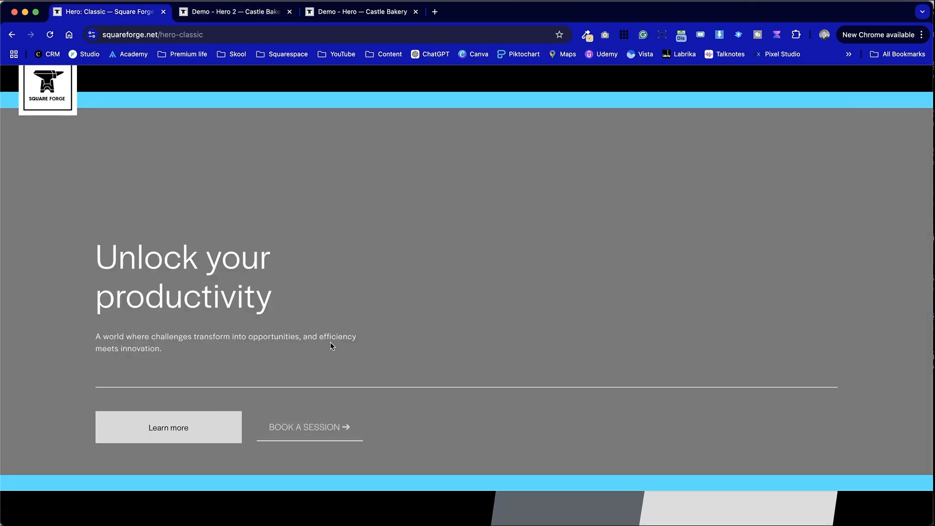
key(ctrl+Tab)
drag(800, 448, 800, 469)
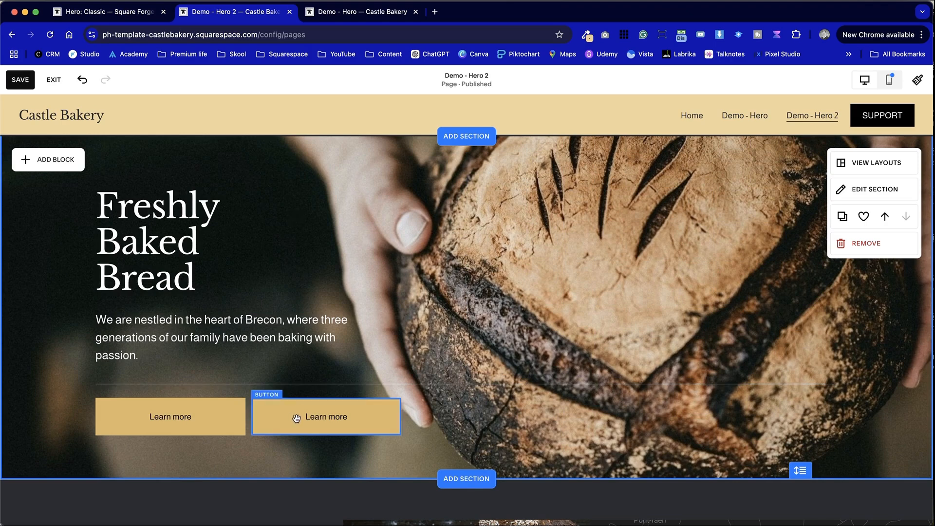
Apply the Secondary Button style to the second Learn more button and review the site-wide button styles.
click(353, 409)
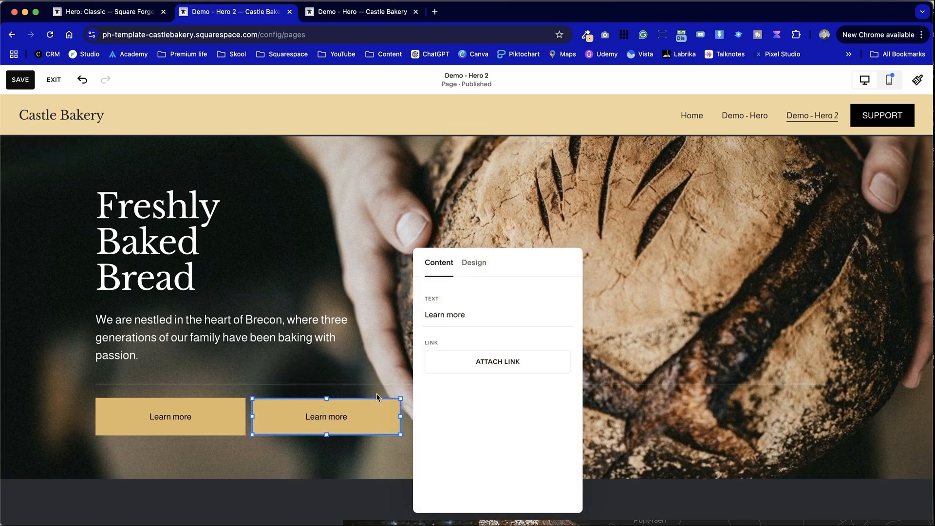
click(474, 263)
click(484, 317)
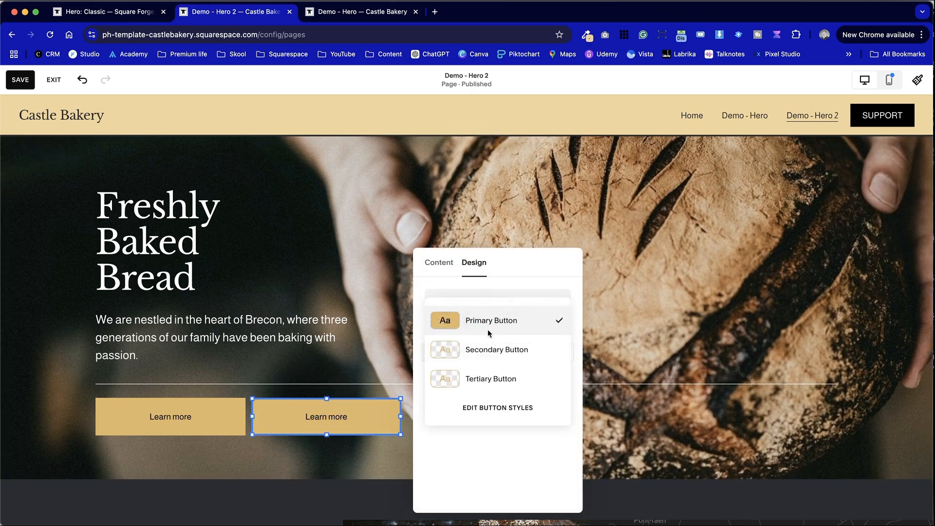
click(494, 349)
click(509, 317)
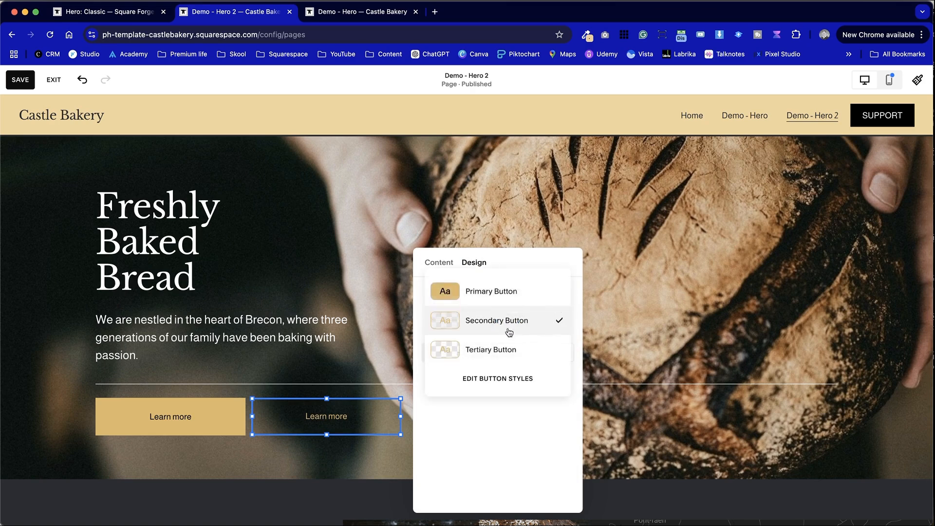
click(509, 380)
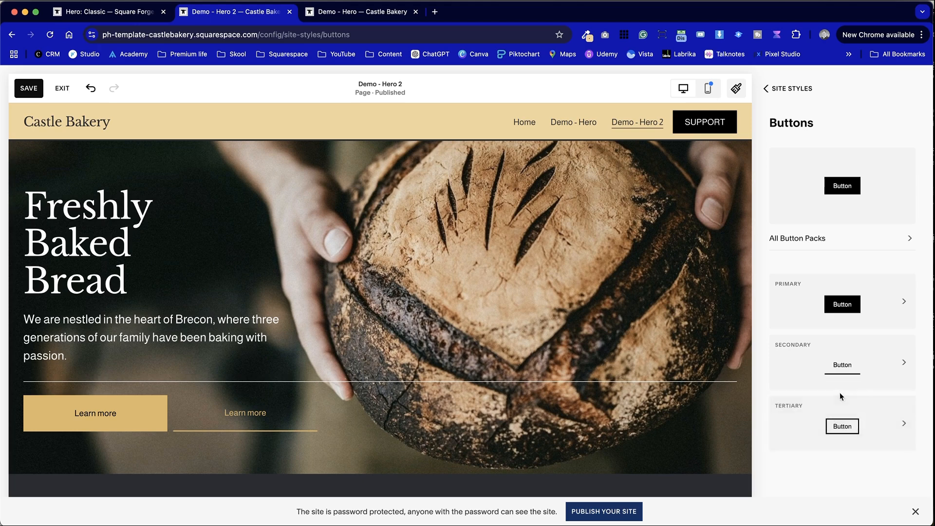
click(793, 90)
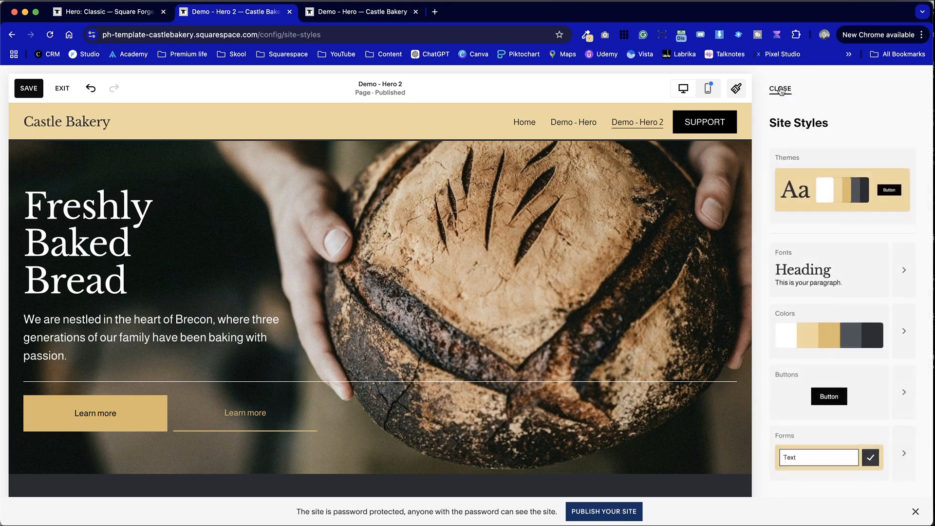
click(794, 89)
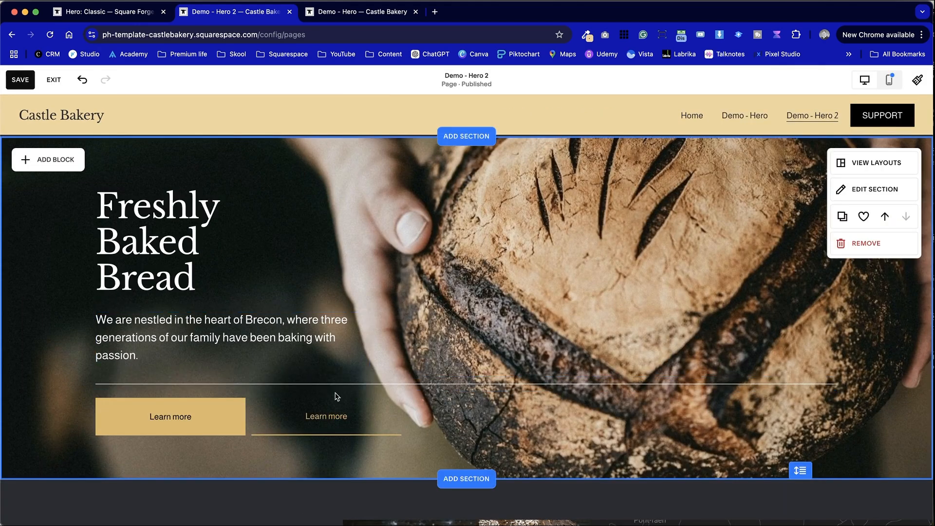
Check the arrow in Hero: Classic's Book a Session button label and search Google for html icons in a new browser tab.
key(ctrl+shift+Tab)
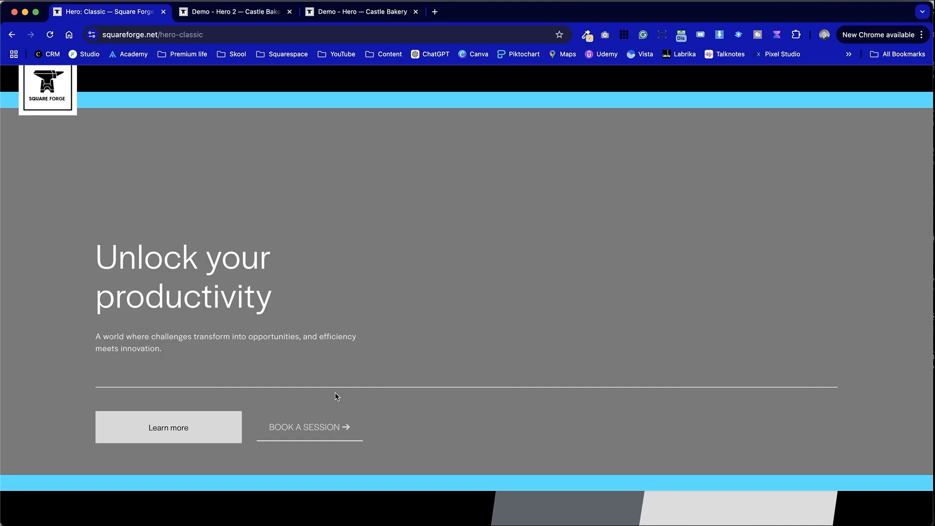
drag(360, 429, 341, 425)
drag(253, 428, 361, 426)
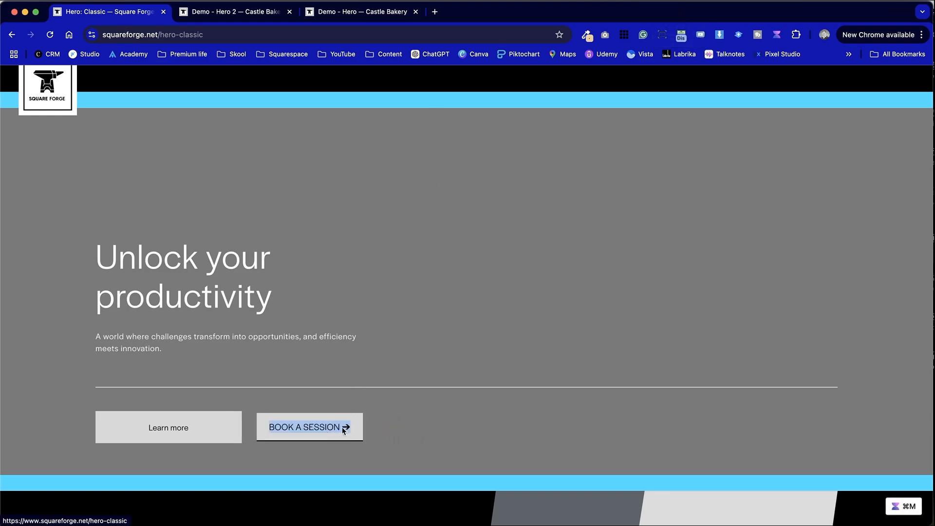
click(434, 11)
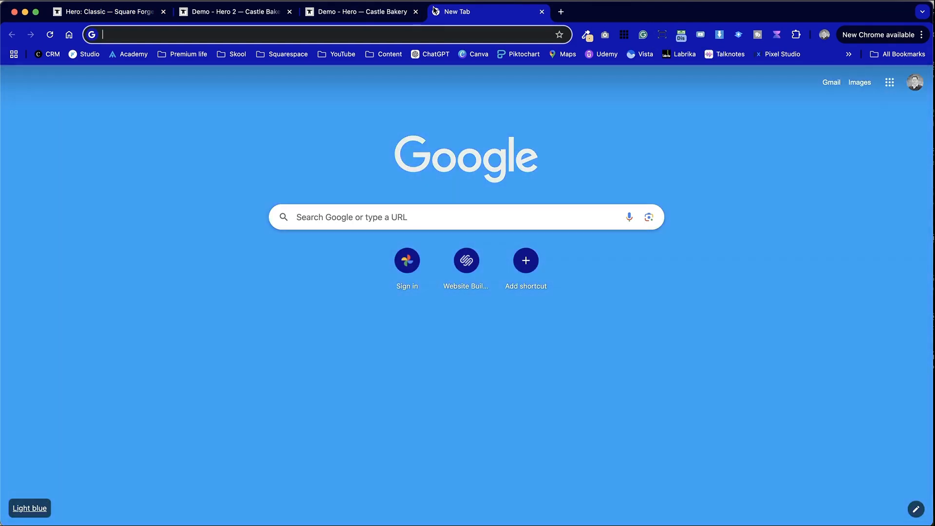
text(h)
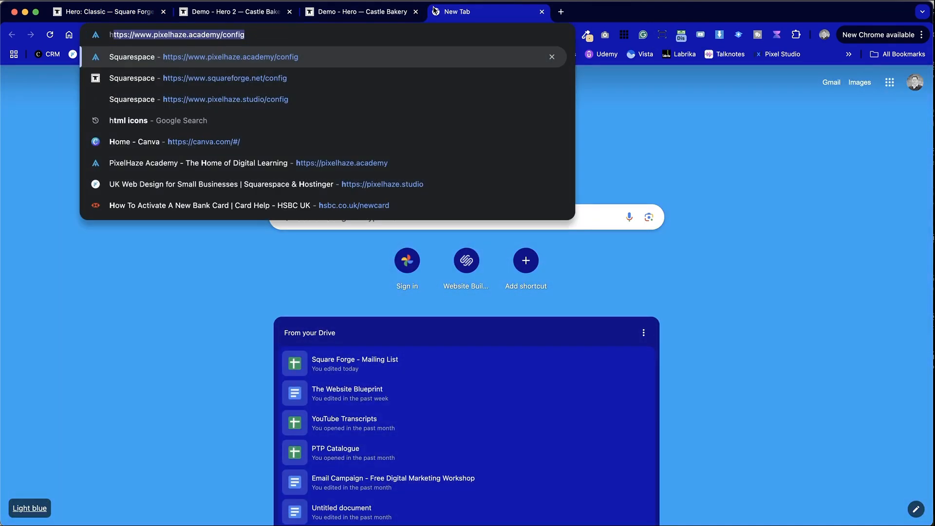
text(tml icons)
key(Return)
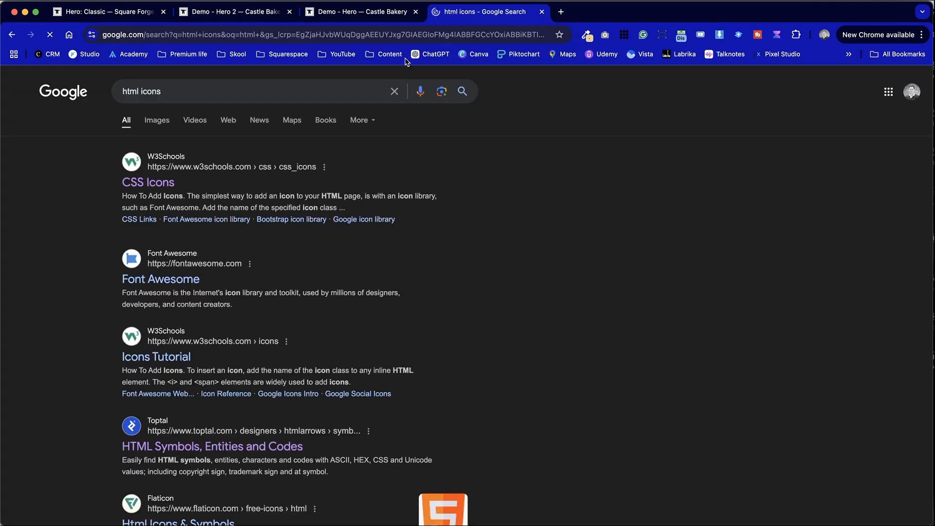
Open Toptal's HTML Symbols, Entities and Codes reference from the search results and browse its symbol grid.
scroll(200, 351, down, 2)
click(215, 355)
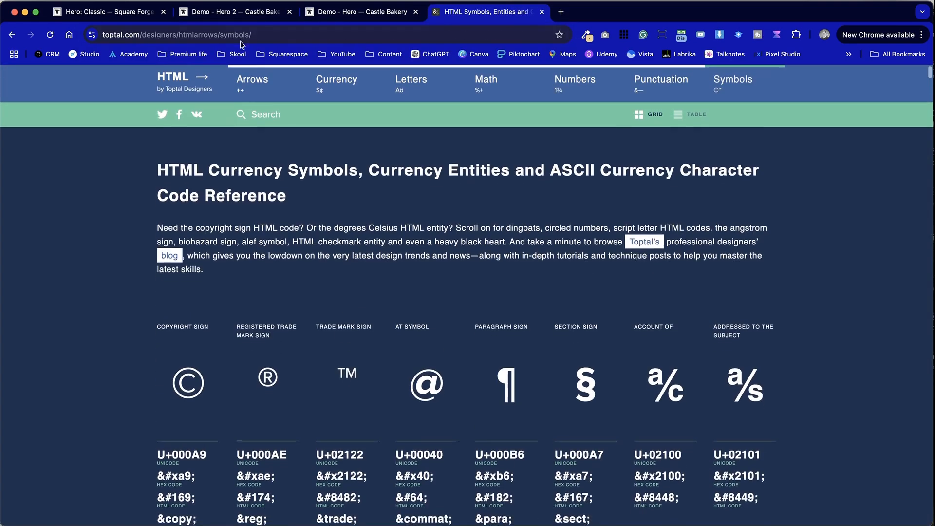
scroll(370, 240, down, 2)
scroll(370, 240, down, 10)
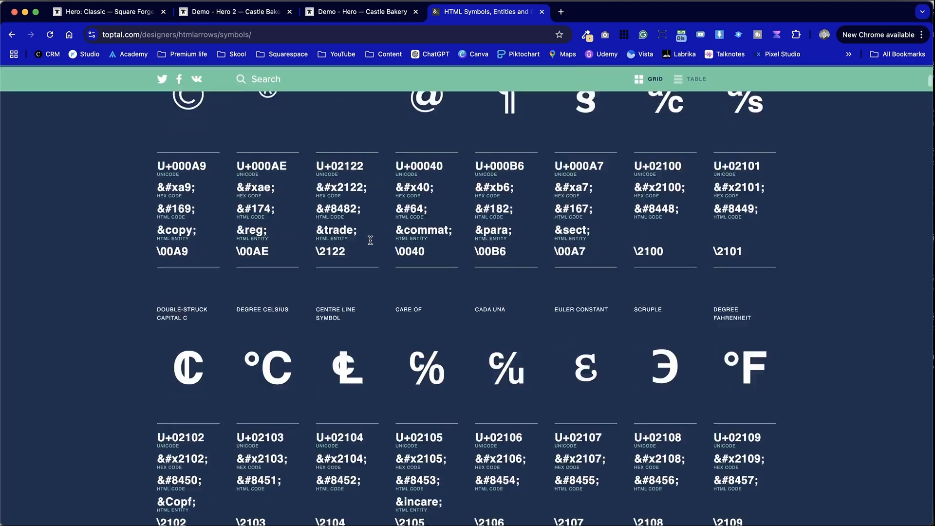
scroll(370, 243, down, 15)
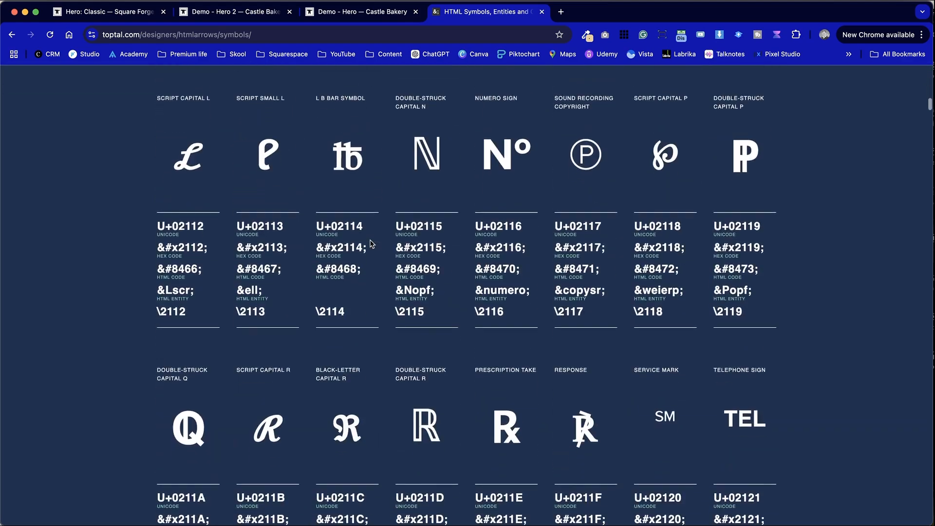
scroll(370, 244, down, 3)
Search the symbols page for "arrow" and copy the Heavy Wide-Headed Right Arrow character.
key(super+f)
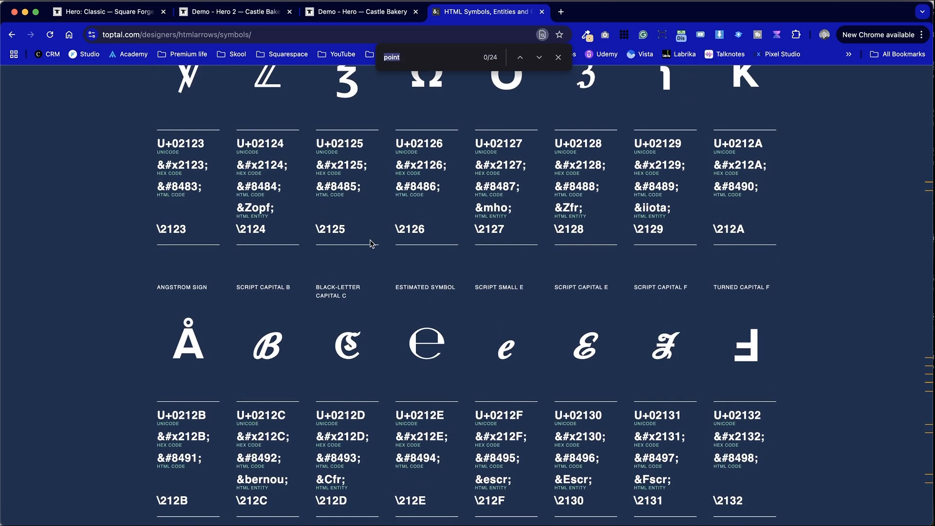
key(Return)
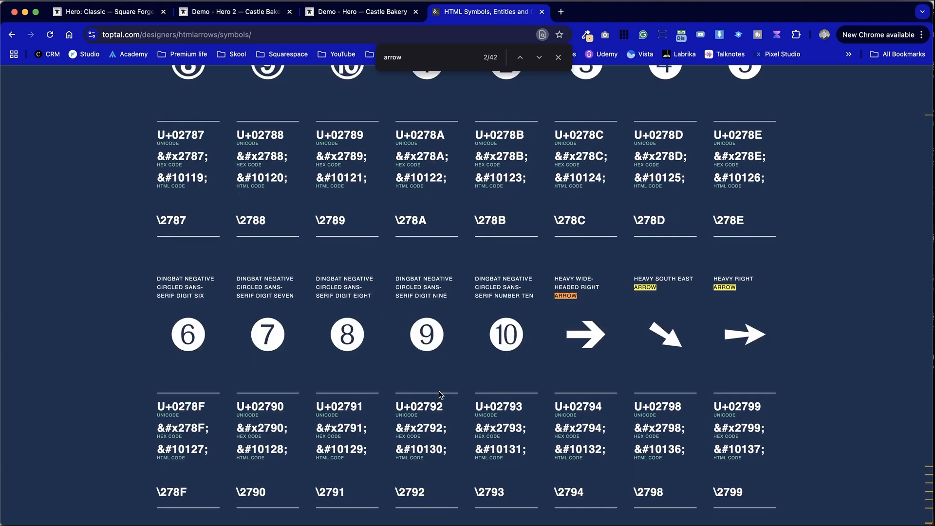
drag(588, 356, 555, 333)
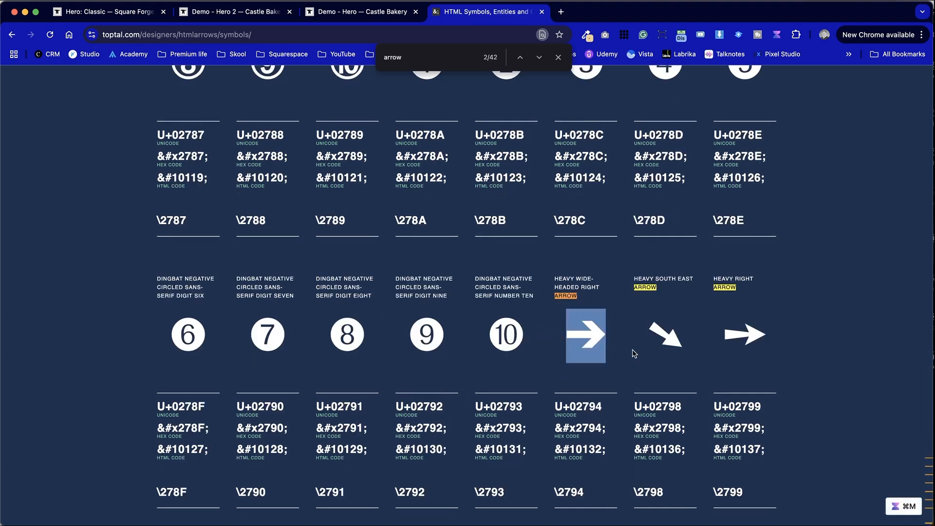
Back on Demo - Hero 2, append the copied right arrow to the second Learn more button's label.
key(super+2)
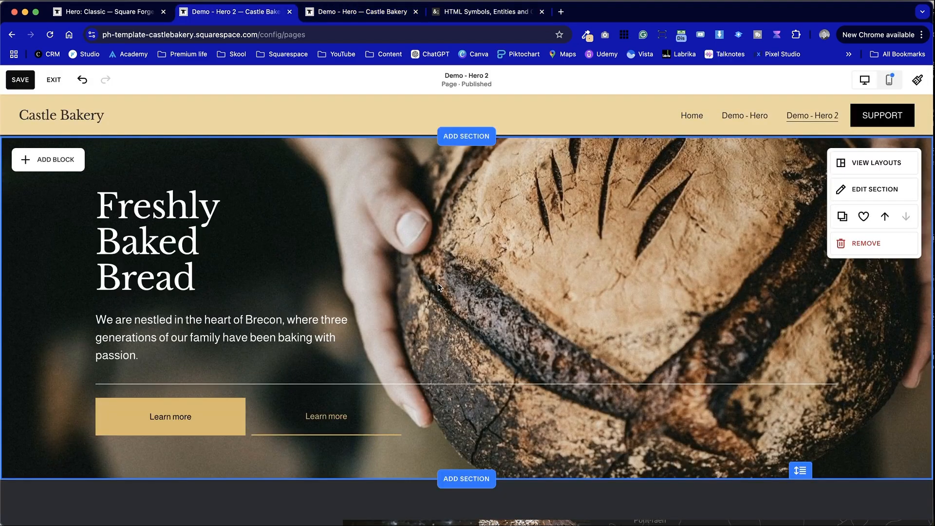
double_click(341, 418)
click(481, 312)
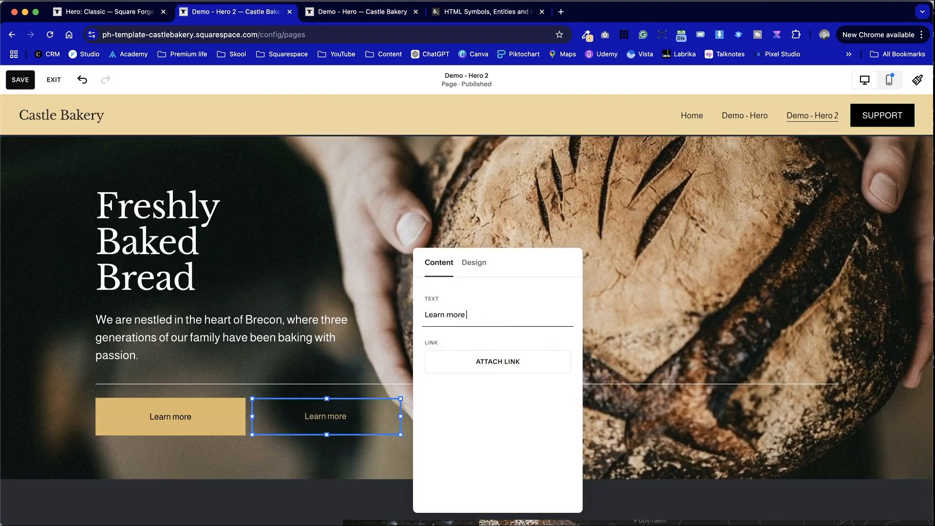
text(→)
Add the same right arrow after the text of the first, filled Learn more button.
double_click(201, 419)
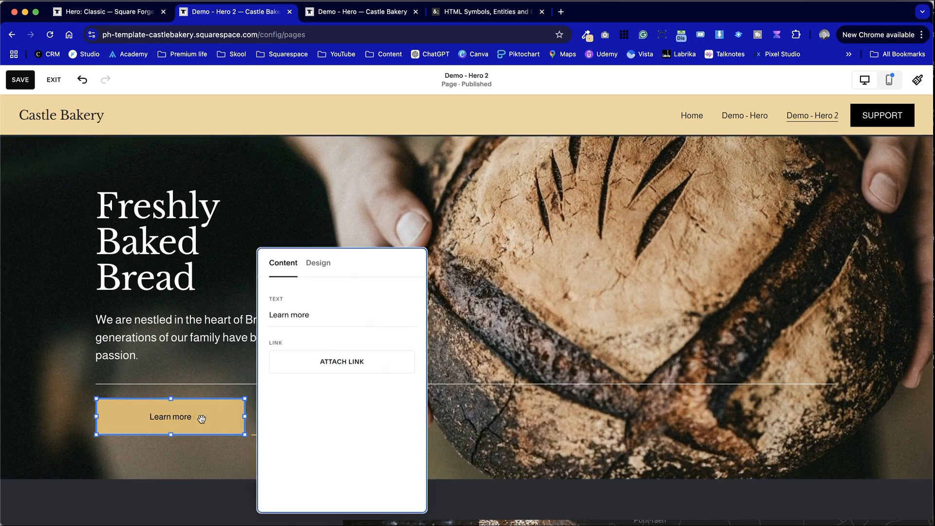
click(338, 313)
text(→)
click(531, 221)
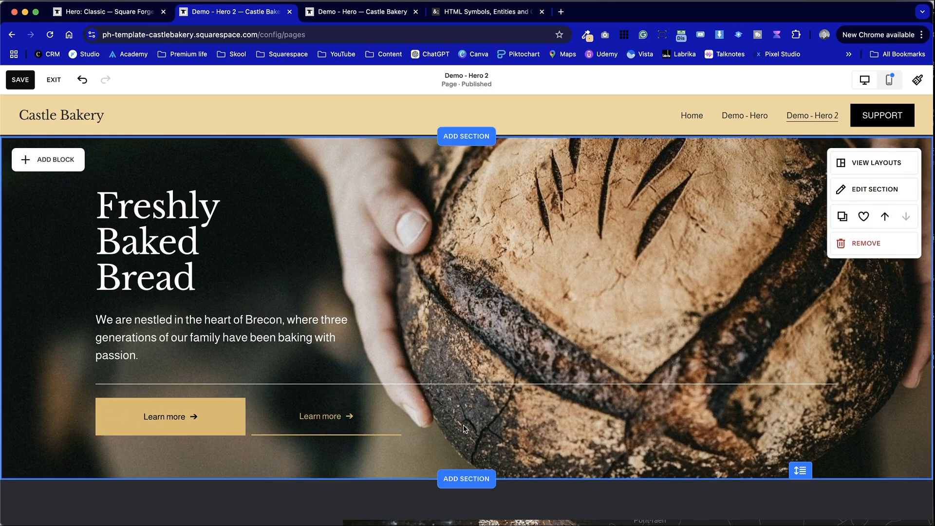
Compare the hero section on Demo - Hero 2 with Square Forge's first Hero: Classic layout.
scroll(510, 359, down, 5)
scroll(510, 358, up, 5)
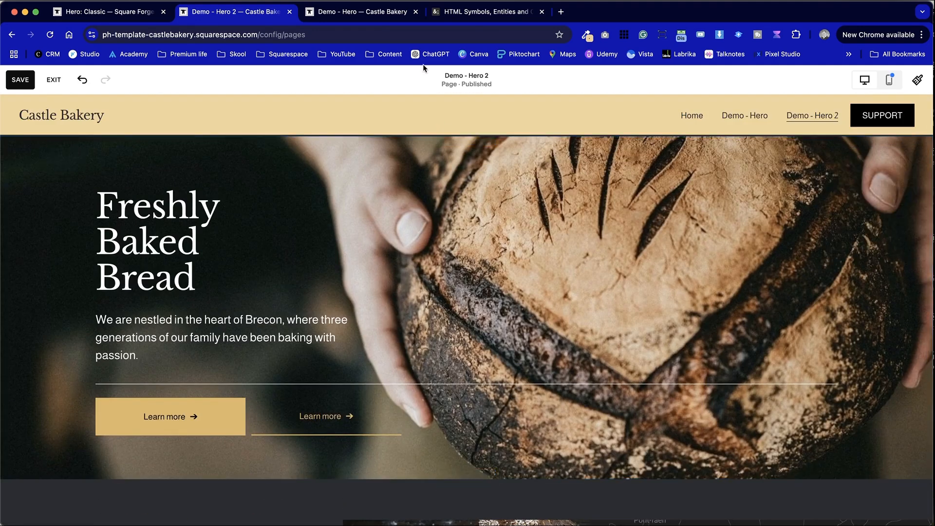
key(ctrl+shift+Tab)
click(441, 179)
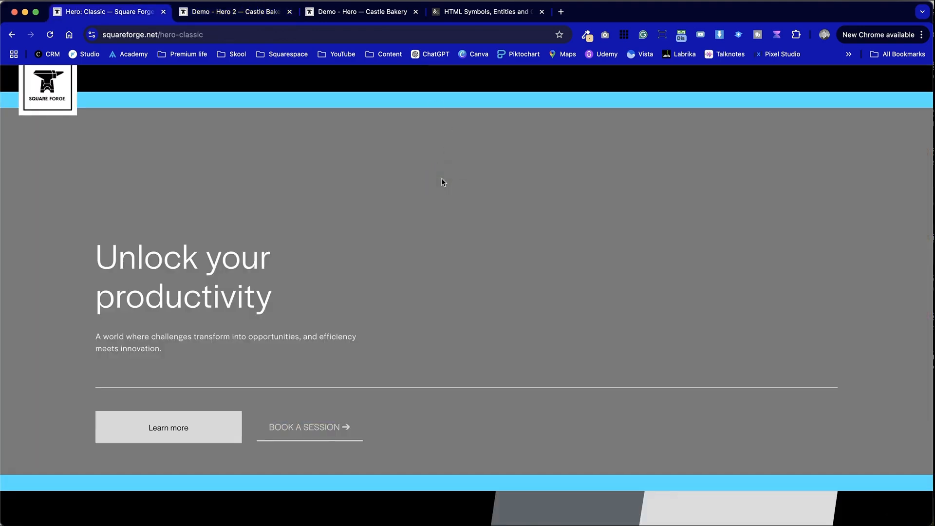
key(ctrl+Tab)
key(ctrl+shift+Tab)
key(ctrl+Tab)
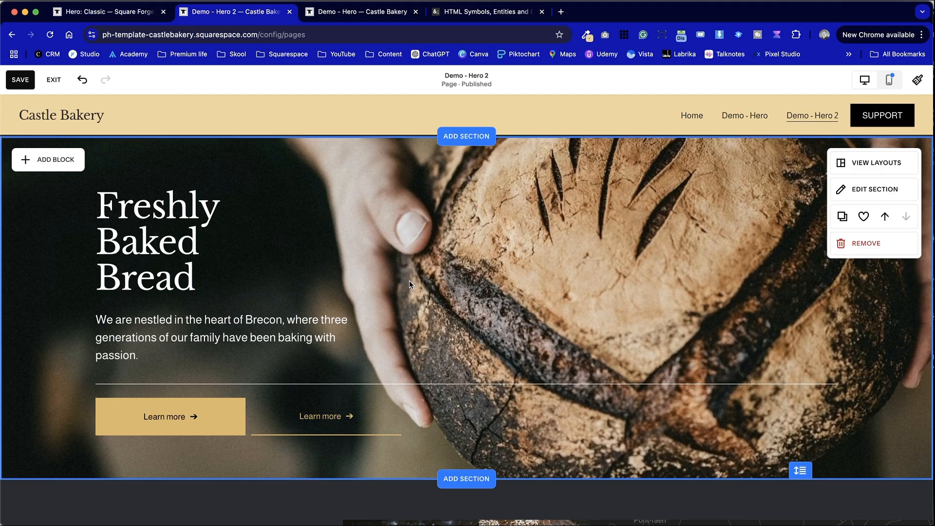
Exit the page editor and review the Demo - Hero 2 page from hero to footer in the preview.
click(47, 80)
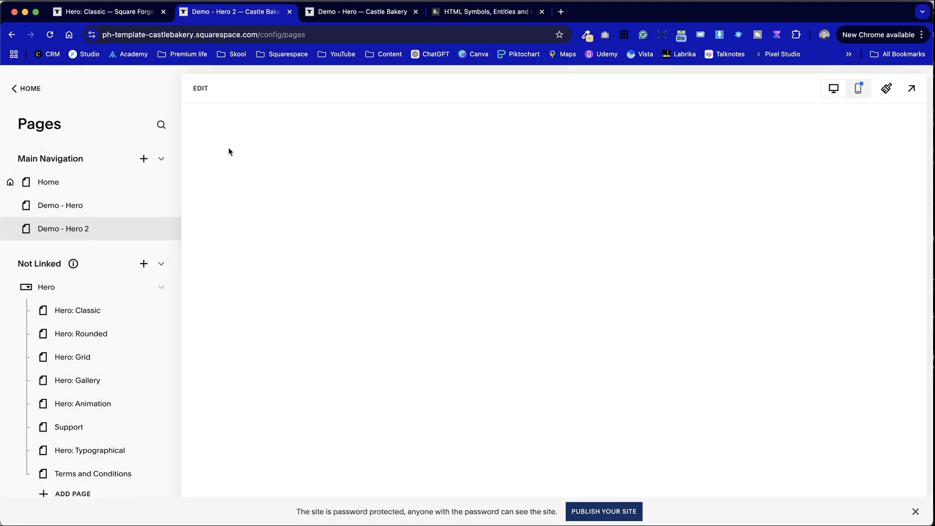
scroll(529, 230, down, 5)
scroll(529, 230, up, 5)
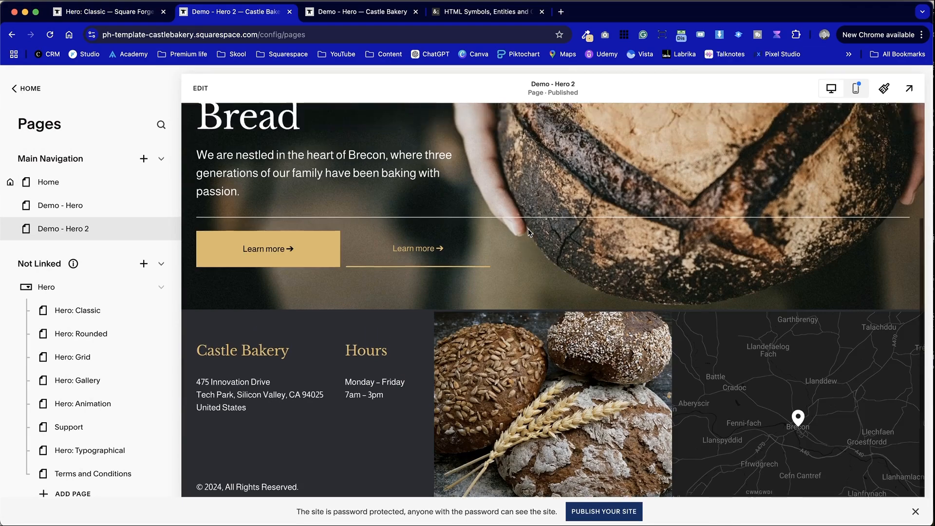
scroll(529, 229, down, 5)
scroll(528, 232, down, 1)
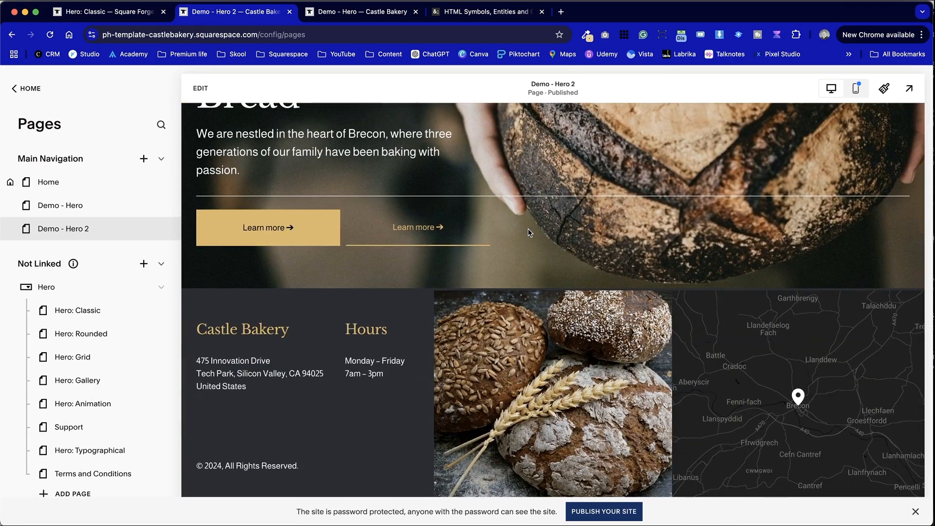
scroll(528, 230, up, 5)
scroll(528, 229, down, 5)
scroll(528, 232, up, 5)
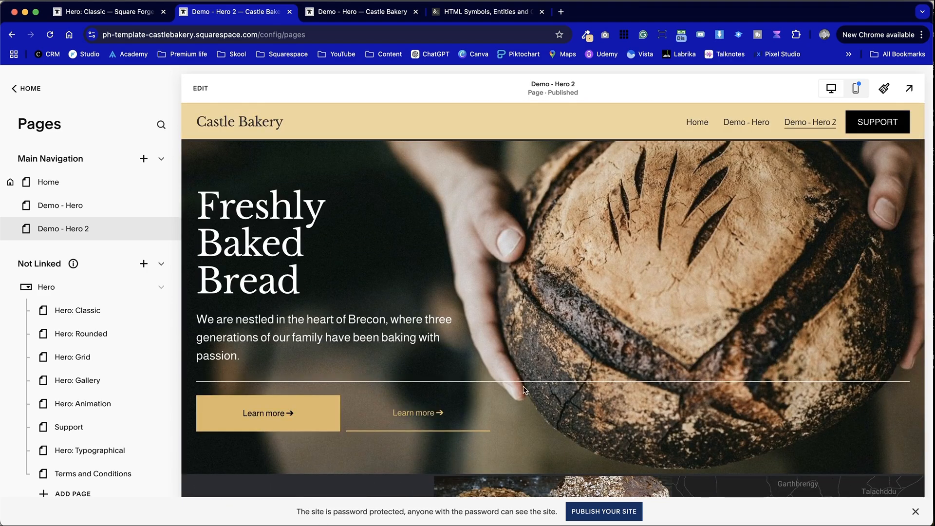
Check the next Hero: Classic variant with two filled buttons, and duplicate the hero section on Demo - Hero 2.
key(ctrl+shift+Tab)
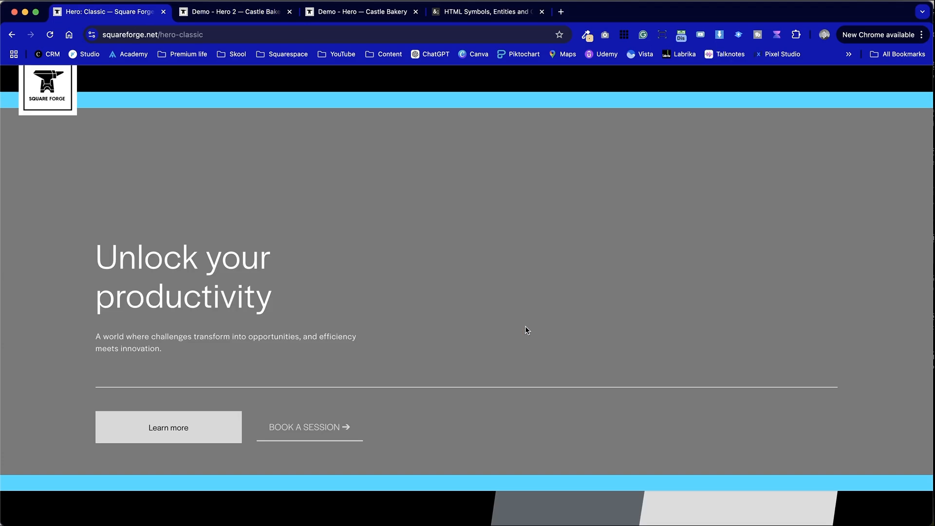
scroll(525, 330, down, 7)
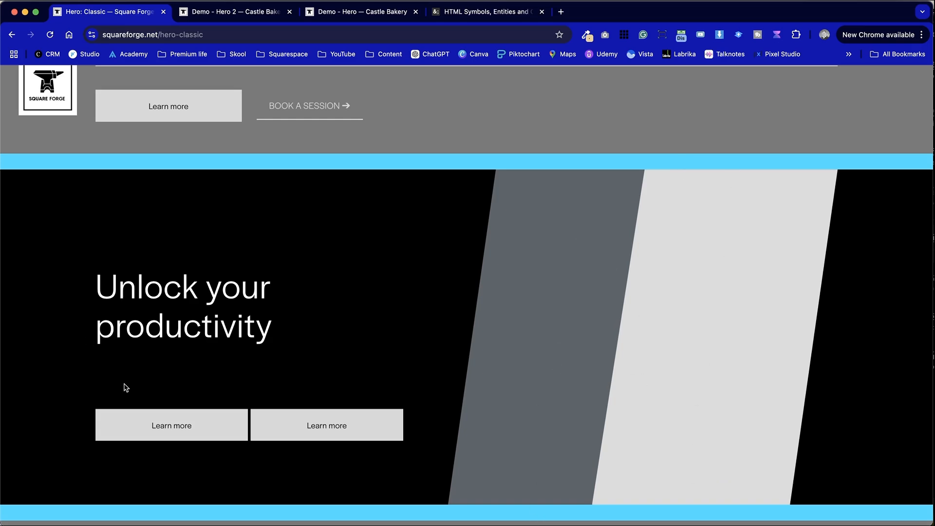
click(211, 13)
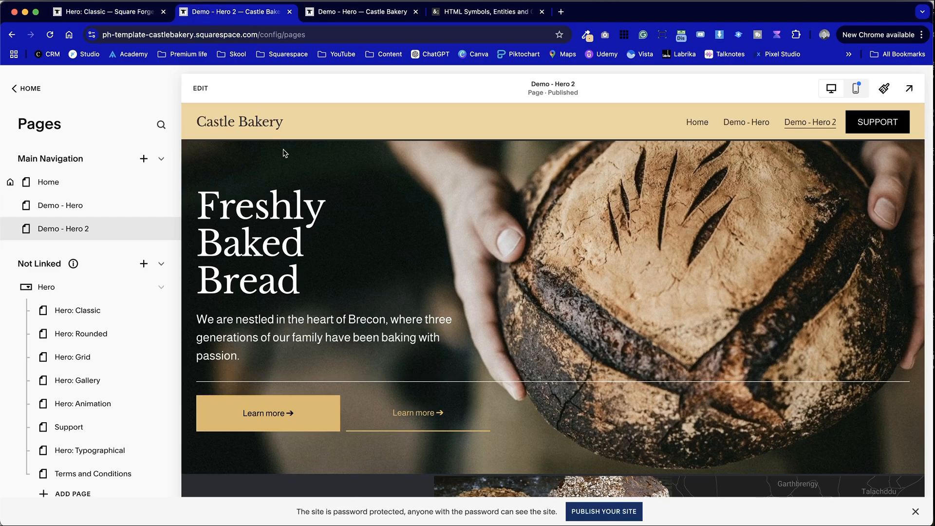
click(223, 90)
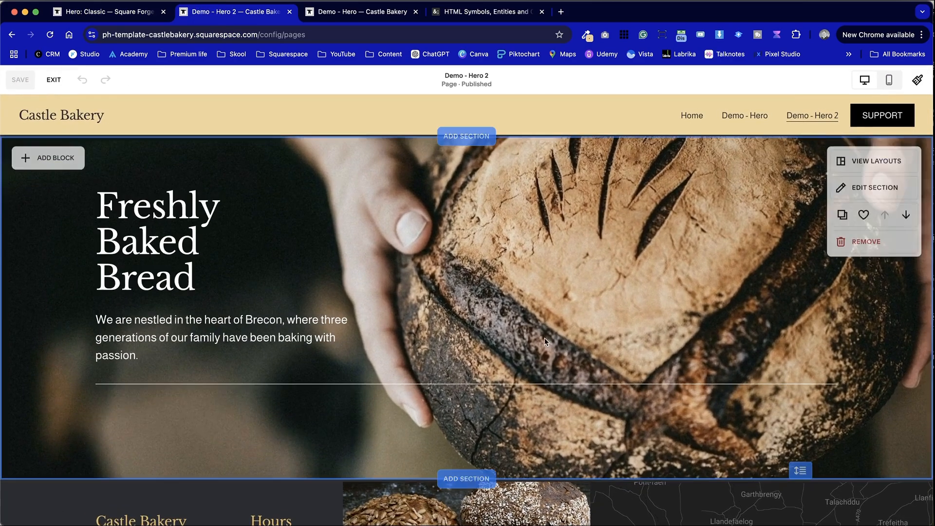
click(843, 216)
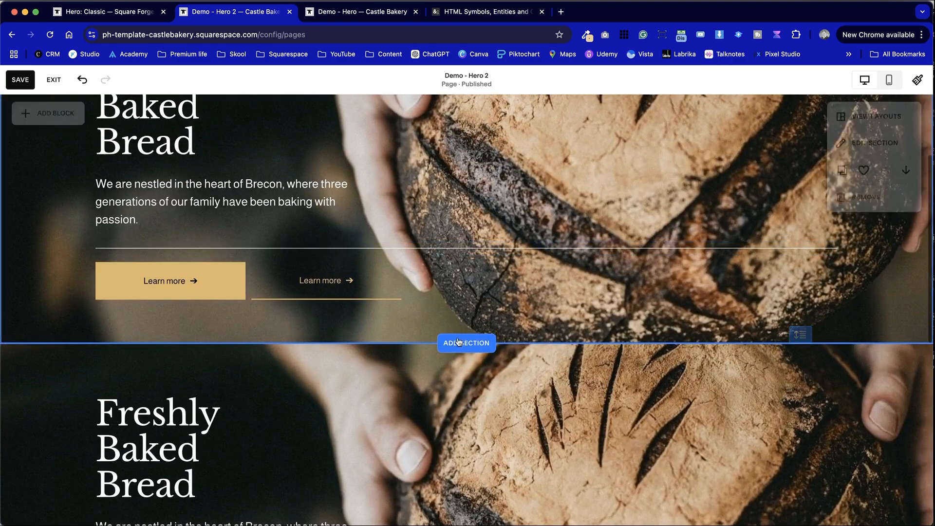
Insert a white spacer section from the saved sections between the two hero sections.
click(459, 342)
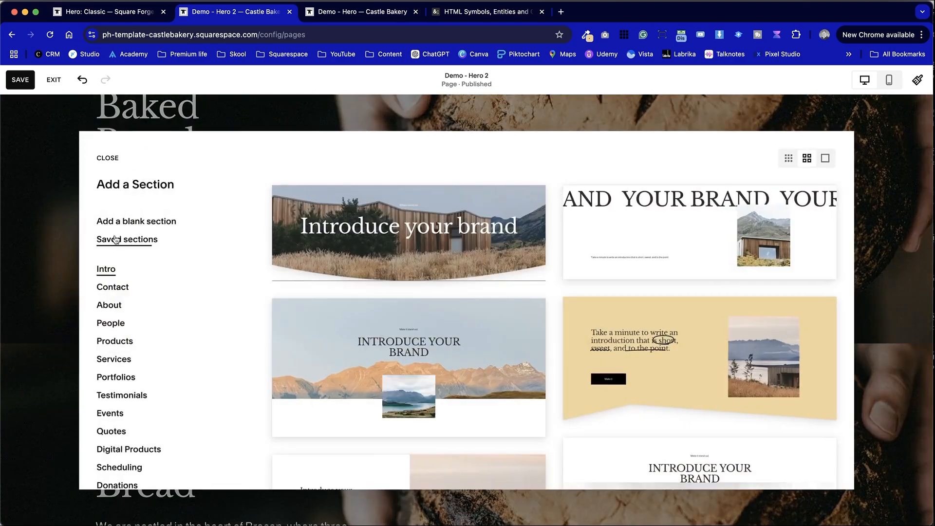
click(127, 239)
click(465, 199)
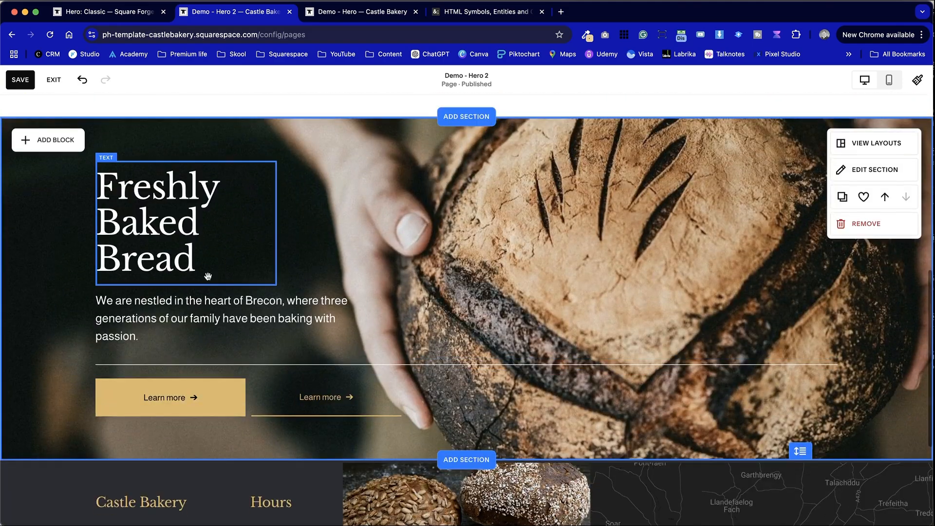
Delete the paragraph and the horizontal line from the duplicated hero section, using the Hero: Classic variant as reference.
click(227, 316)
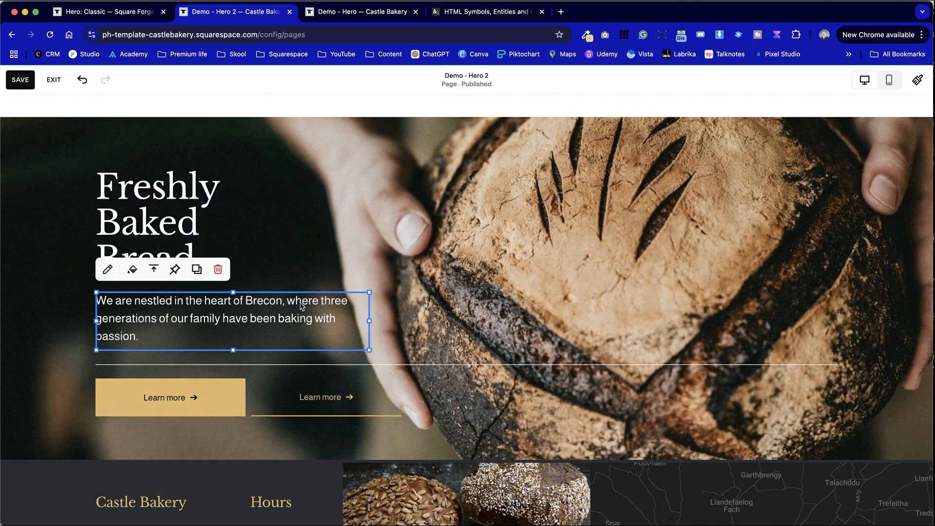
click(217, 269)
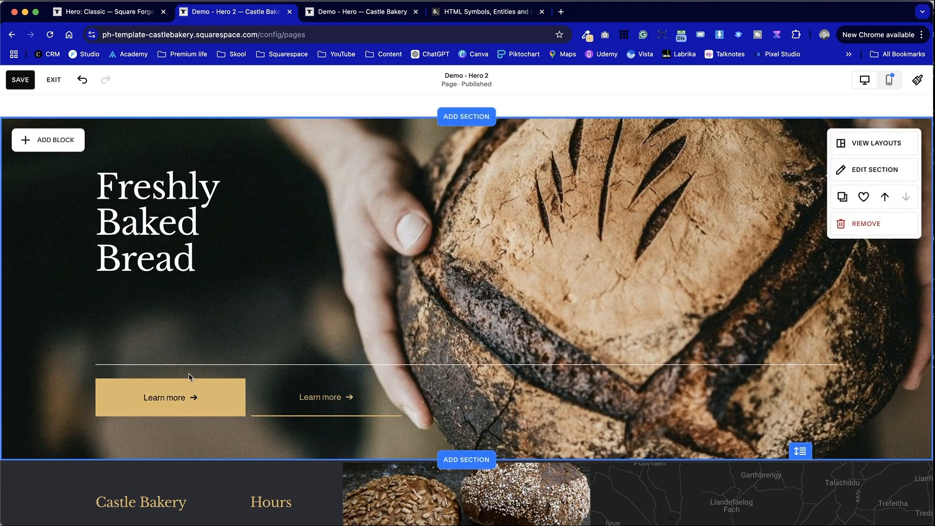
key(ctrl+shift+Tab)
key(ctrl+Tab)
click(205, 361)
click(173, 336)
Move both Learn more buttons up beneath the heading of the duplicated hero and narrow them to equal widths.
click(323, 397)
drag(324, 396, 326, 331)
click(253, 375)
click(357, 338)
shift+click(219, 333)
drag(401, 332, 321, 375)
click(320, 375)
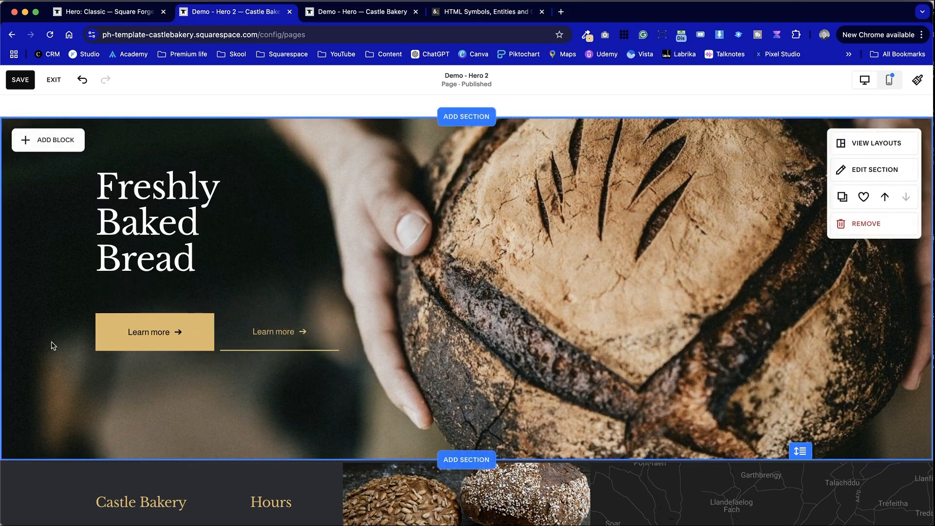
Restyle the second Learn more button in the duplicated hero as a filled button matching the first.
click(282, 348)
click(288, 290)
click(295, 323)
click(309, 419)
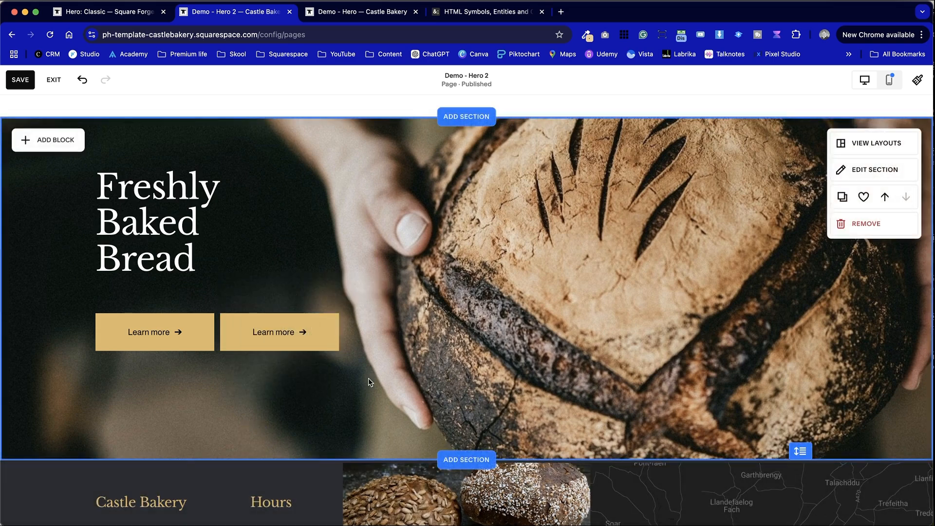
Compare with the two-button Hero: Classic variant and move the Freshly Baked Bread heading down to sit directly above the buttons.
key(ctrl+shift+Tab)
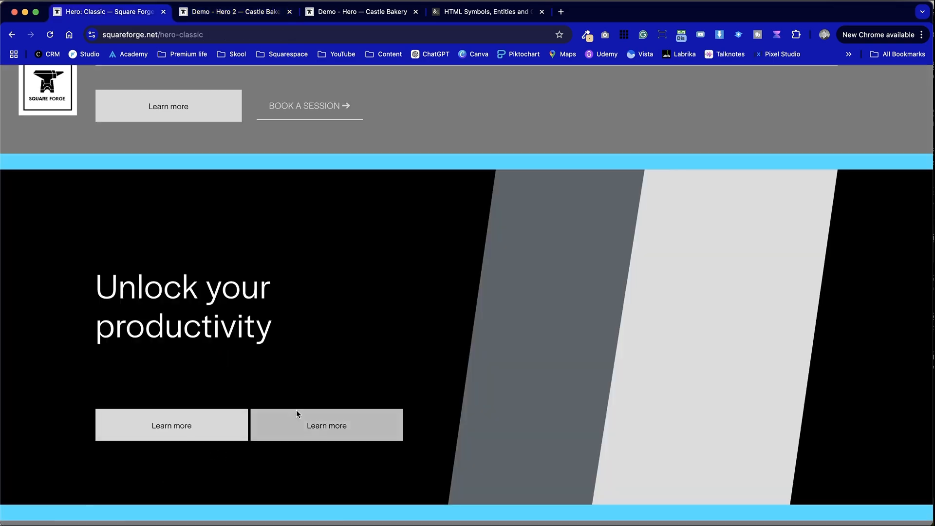
key(ctrl+Tab)
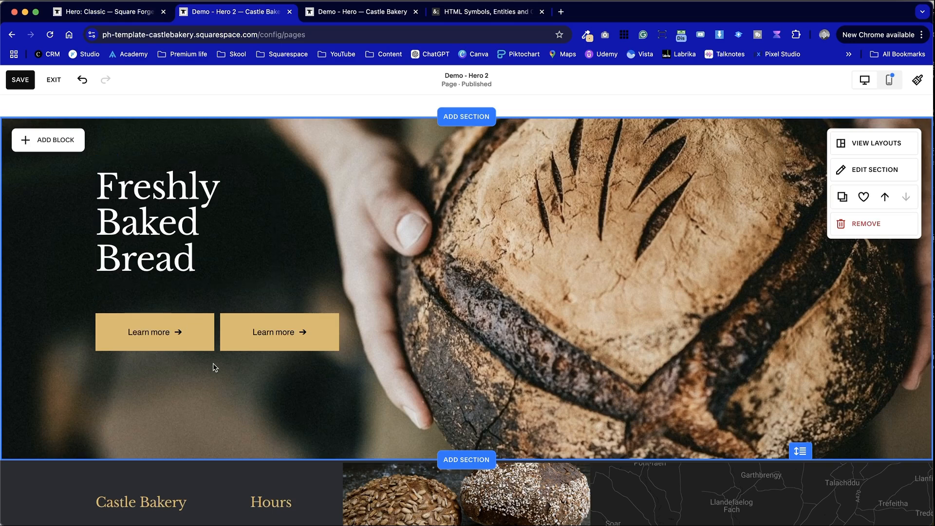
scroll(210, 360, up, 2)
click(192, 311)
drag(192, 310, 192, 317)
click(355, 315)
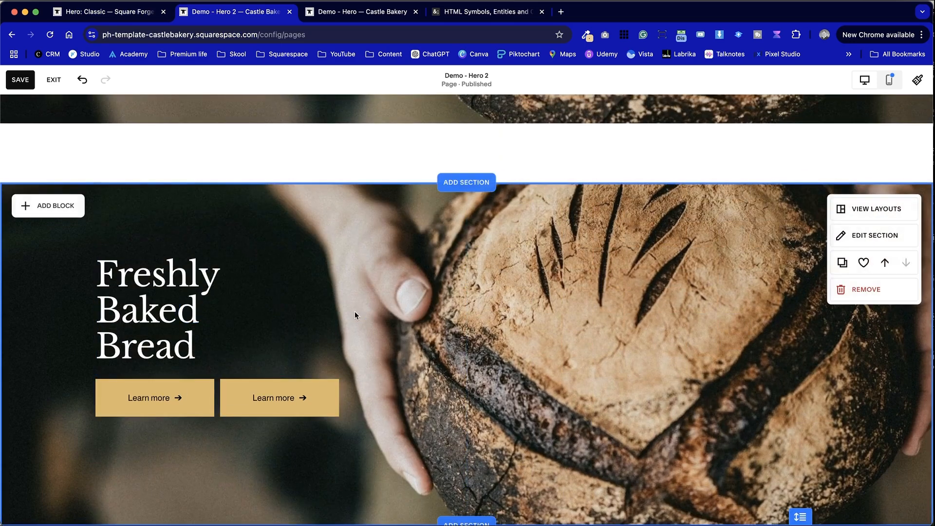
Select the duplicated hero's heading and both buttons together and move the group slightly down in the section.
drag(323, 438, 83, 203)
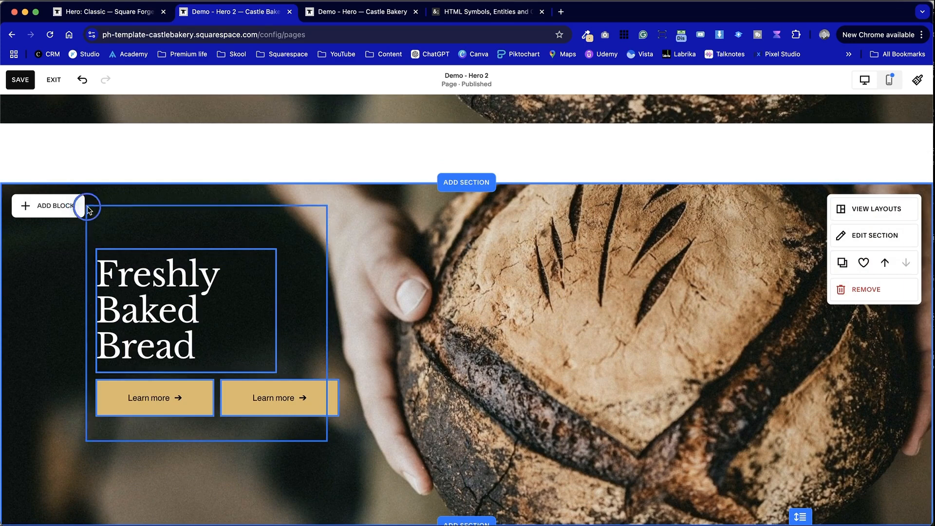
drag(147, 269, 147, 291)
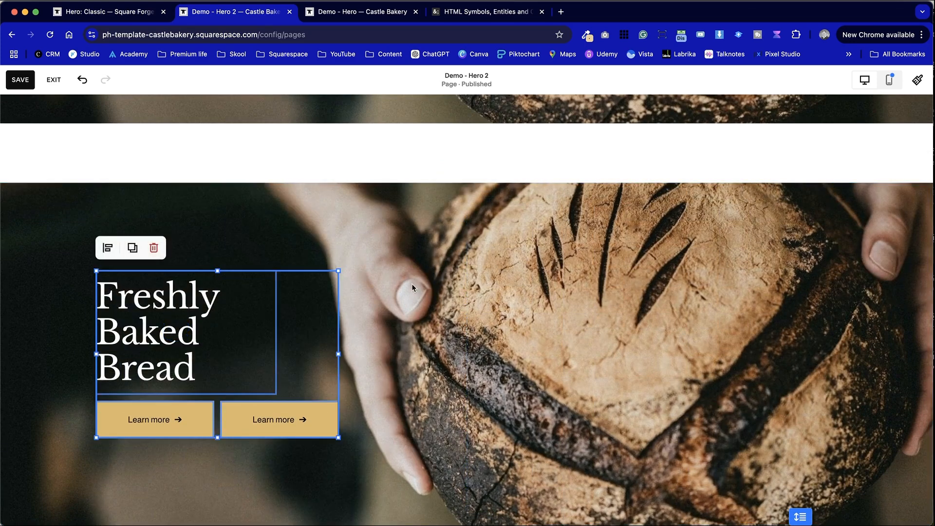
click(437, 288)
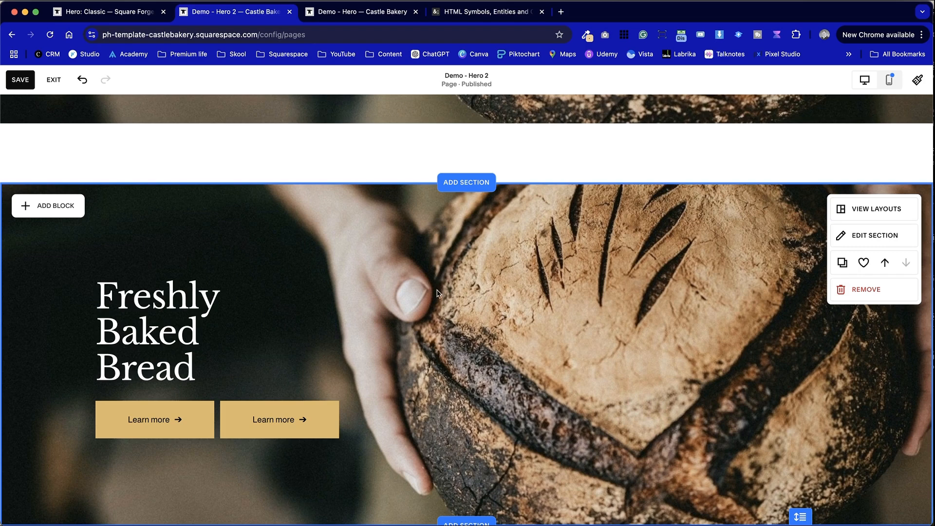
scroll(643, 251, down, 2)
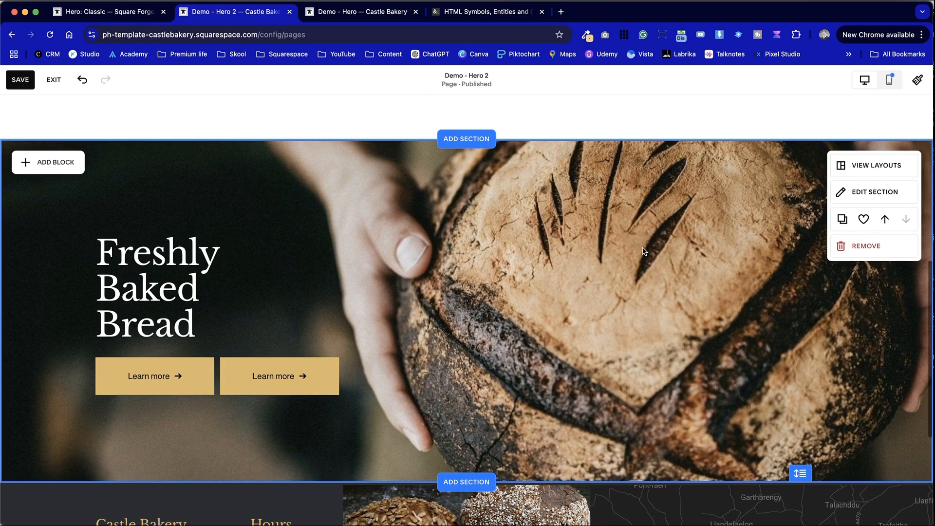
Delete the bread background image from the duplicated two-button hero section.
click(885, 193)
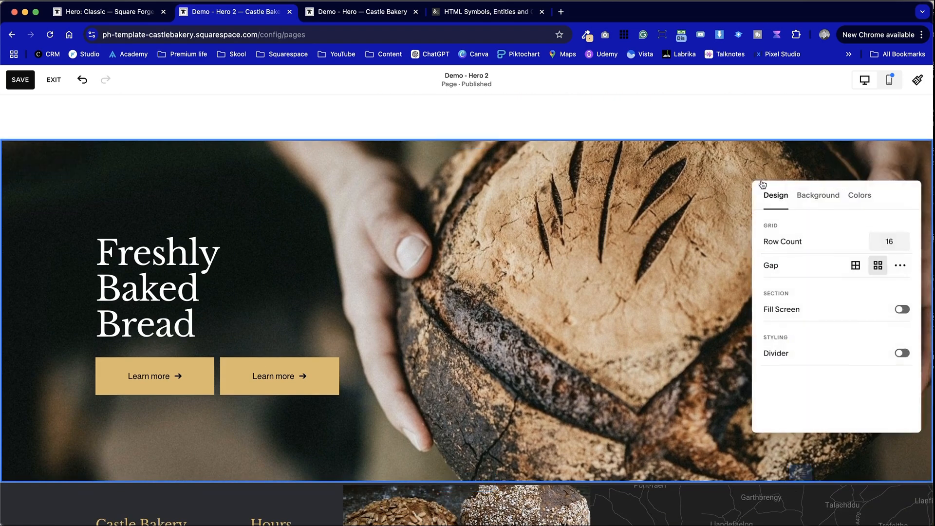
click(817, 196)
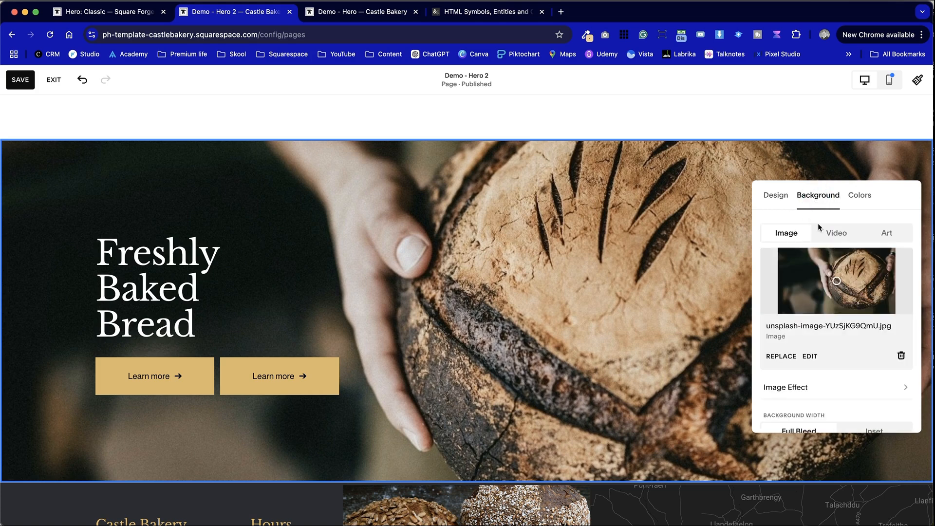
click(900, 356)
click(531, 316)
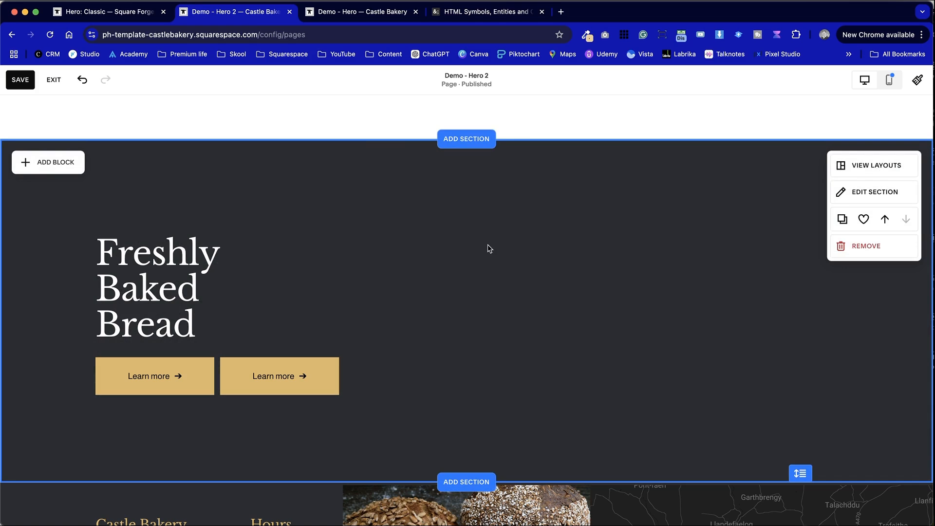
Compare with the two-panel Hero: Classic variant and add an image block right of the buttons, spanning the section's trimmed height.
key(ctrl+shift+Tab)
key(ctrl+Tab)
key(ctrl+shift+Tab)
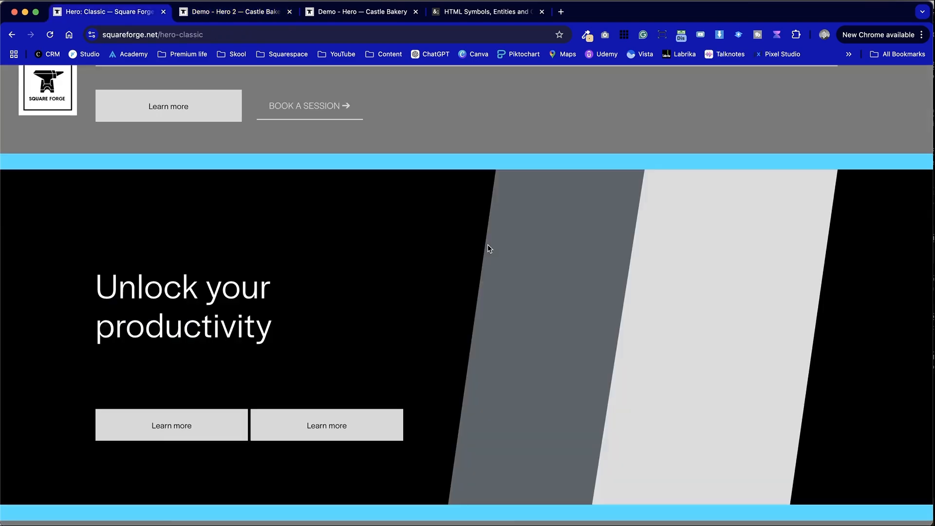
key(ctrl+Tab)
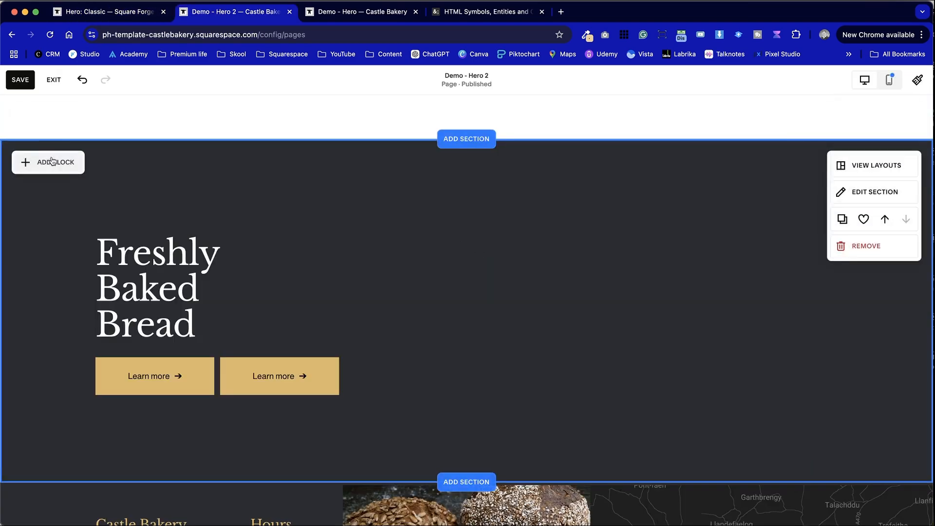
click(44, 161)
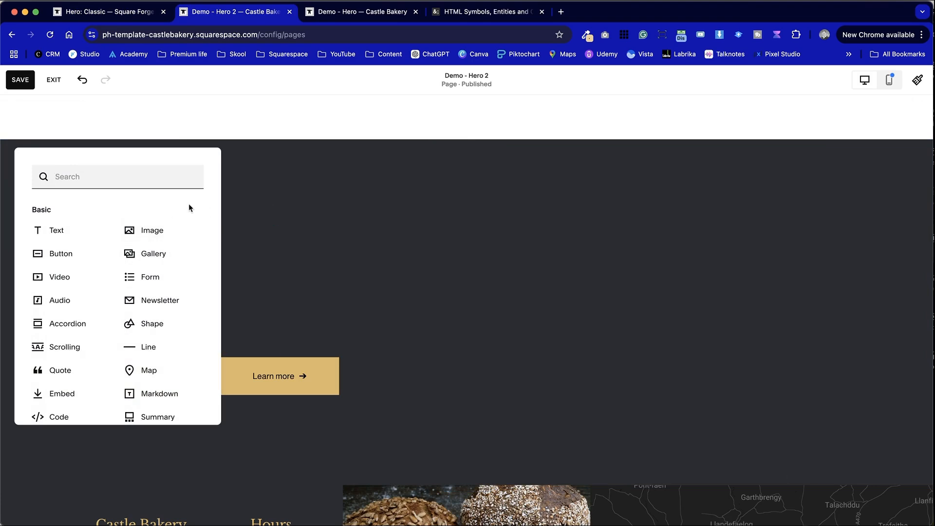
click(175, 231)
drag(196, 223, 565, 157)
drag(554, 265, 572, 459)
drag(801, 475, 801, 458)
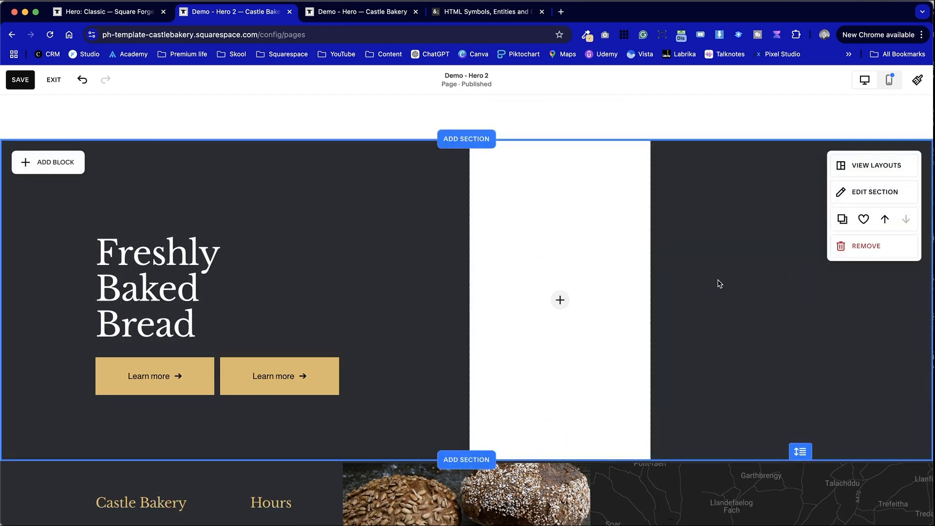
Duplicate the empty image block, place the copy beside the original and trim the section's extra rows.
click(516, 270)
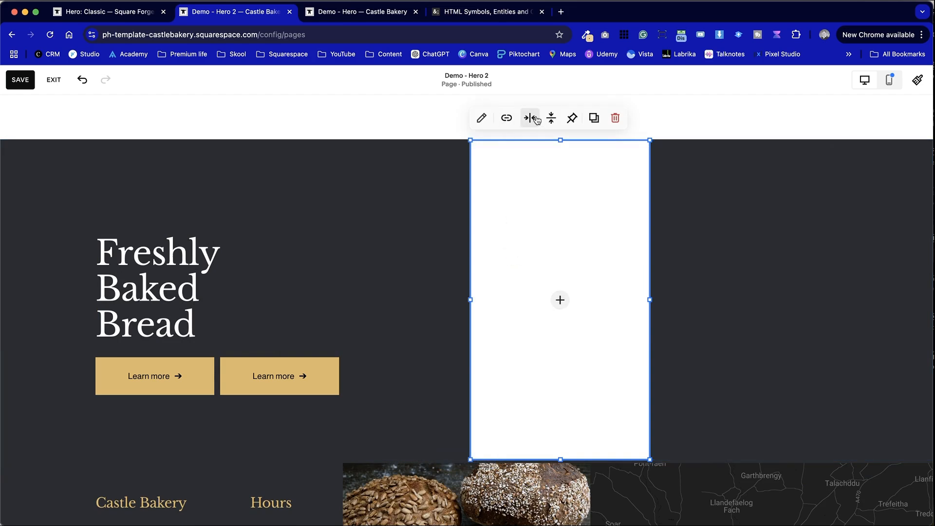
click(594, 118)
drag(534, 229, 662, 210)
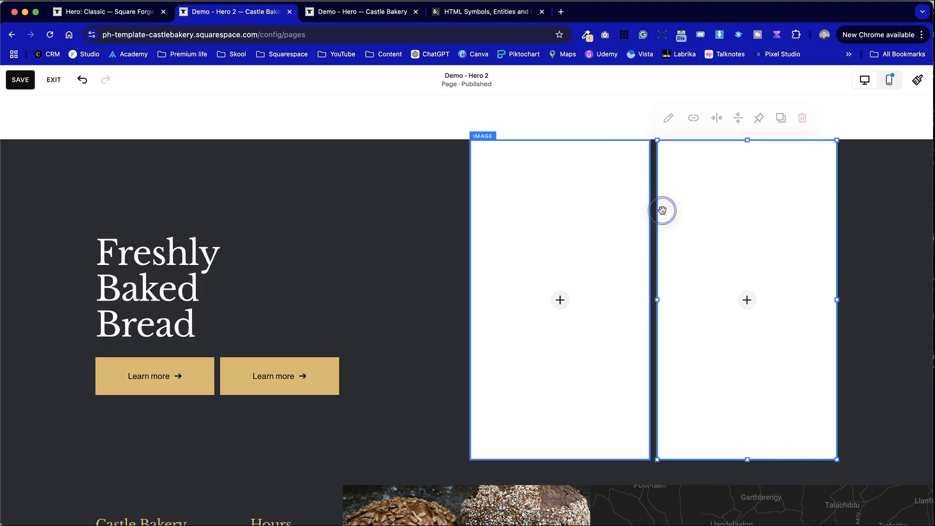
drag(795, 468, 799, 371)
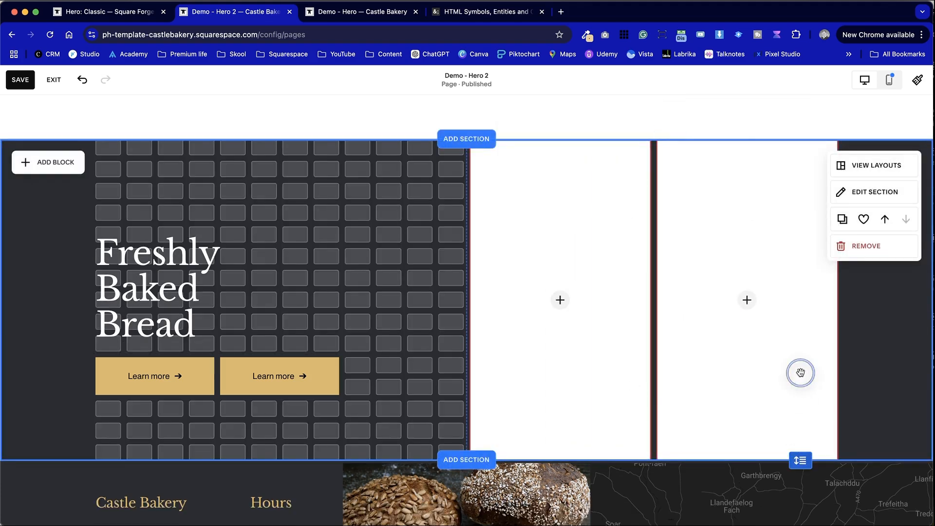
click(760, 401)
click(365, 280)
Fill the first empty image block with the dough-kneading photo unsplash-image-tOYiQxF9-Ys.jpg from the image library.
click(560, 299)
click(558, 300)
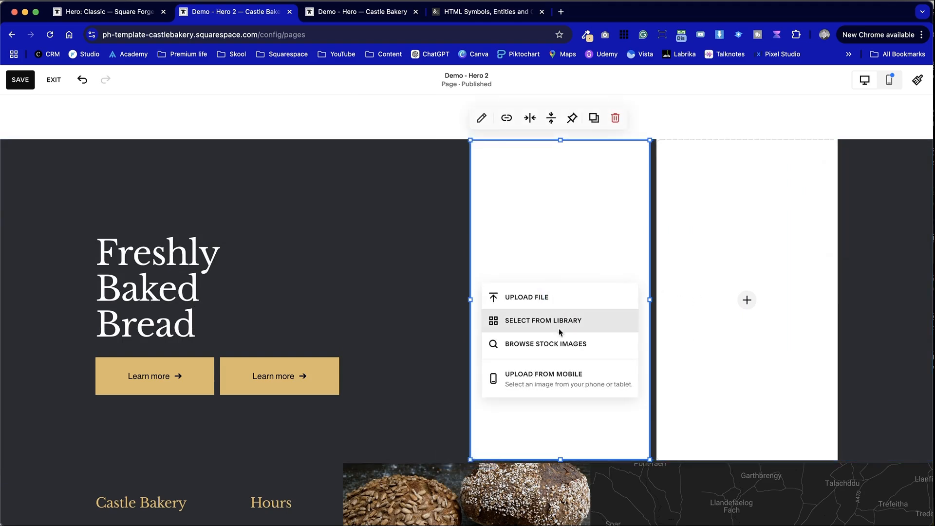
click(560, 321)
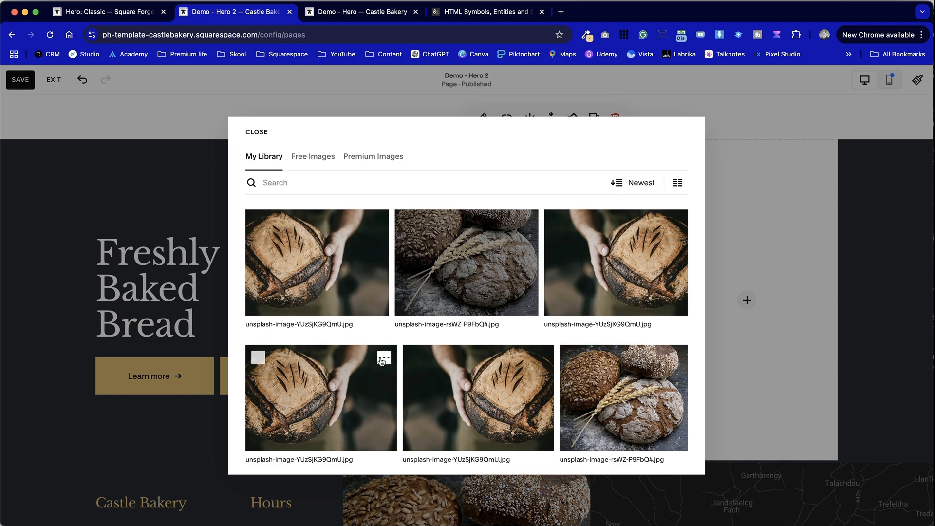
scroll(414, 397, down, 5)
scroll(414, 397, up, 3)
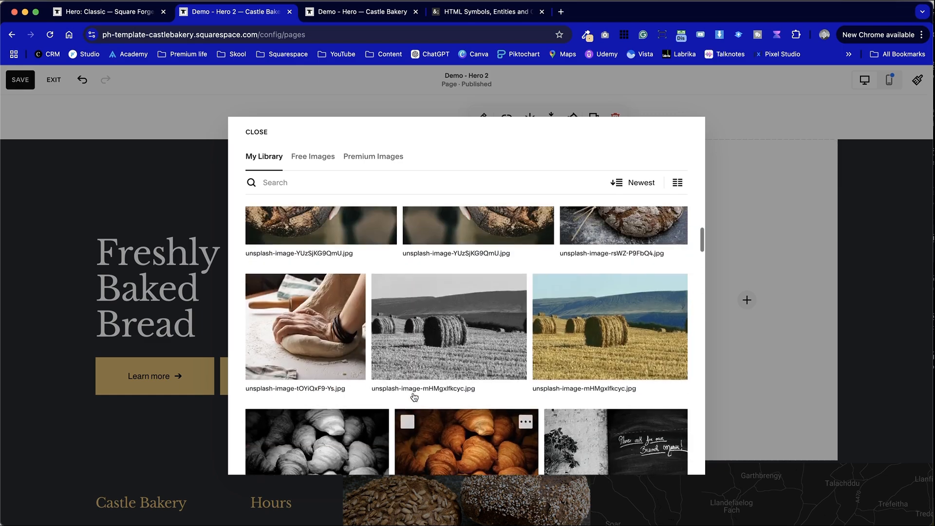
click(258, 337)
click(672, 457)
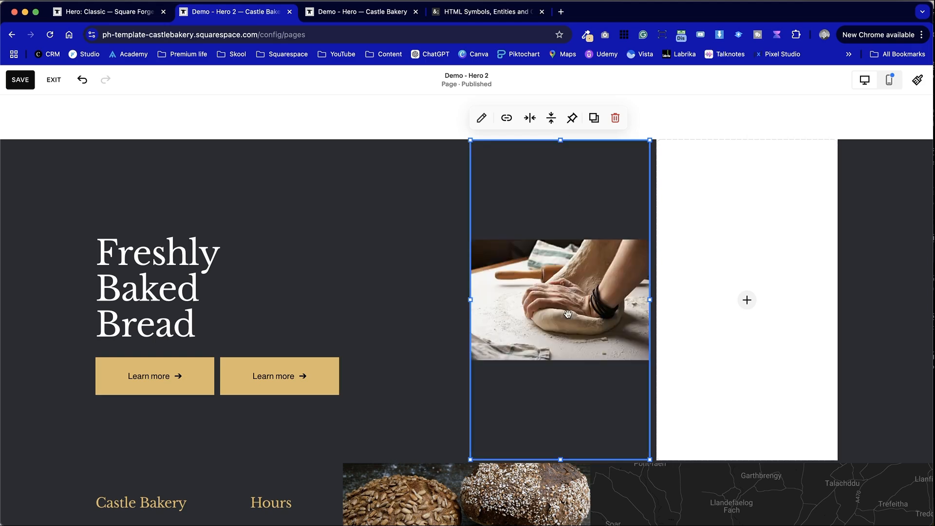
Mask the dough-kneading image with the slanted parallelogram from the 2:3 shapes.
double_click(565, 255)
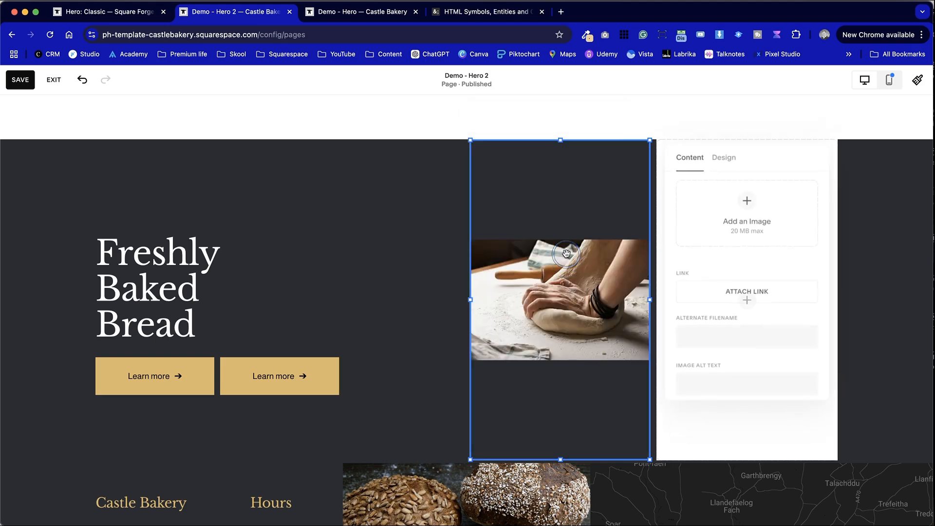
click(725, 150)
click(751, 190)
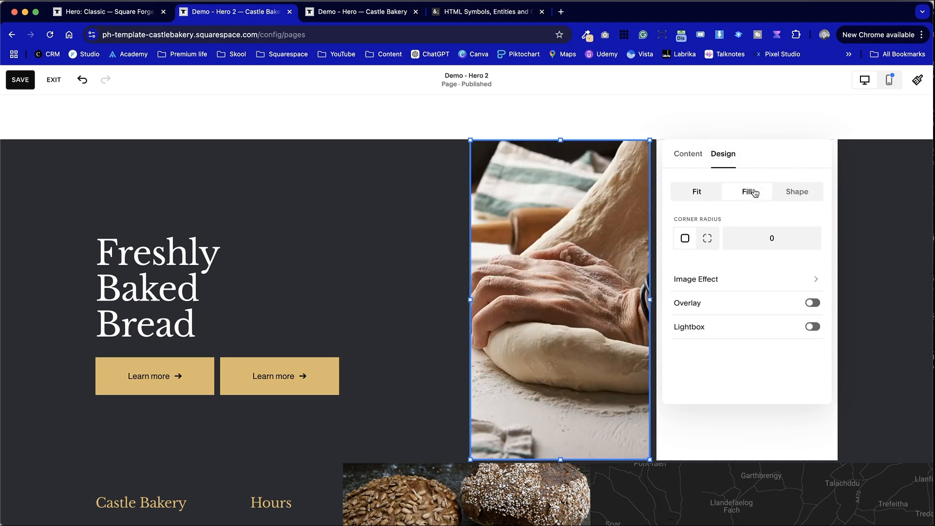
click(796, 191)
drag(803, 167, 295, 125)
click(256, 175)
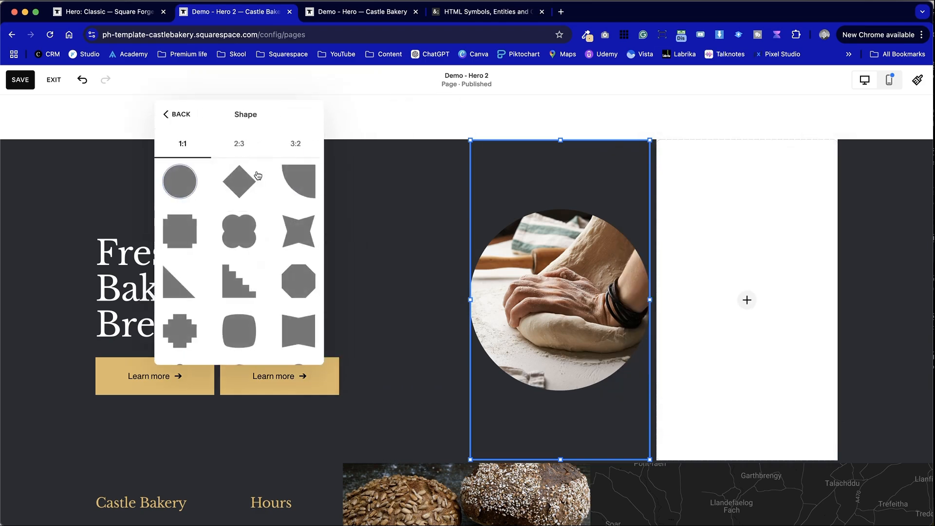
click(249, 143)
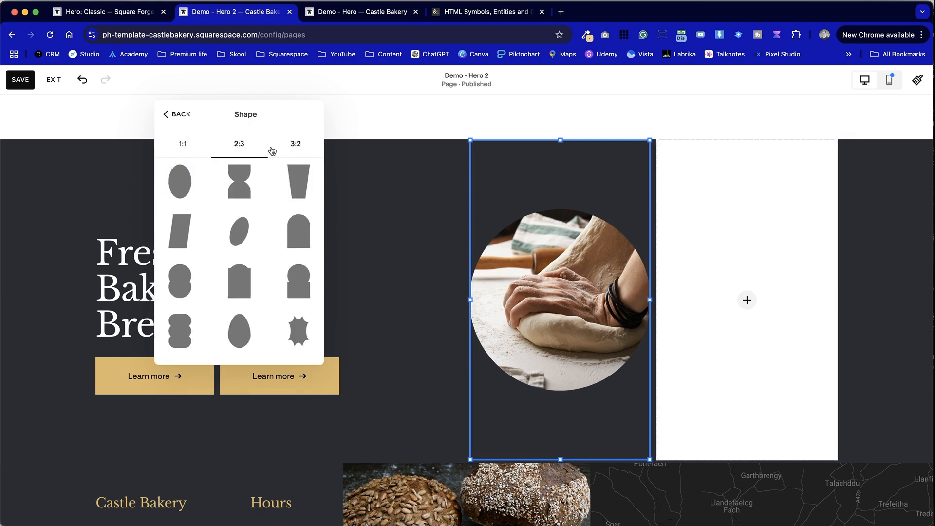
click(176, 237)
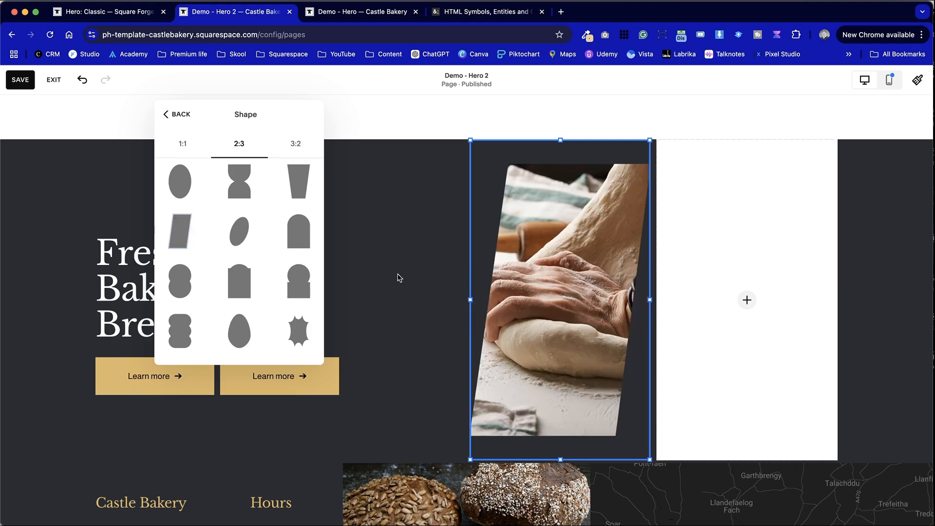
Shorten the dough-kneading image block from below until its height fits the slanted shape.
click(397, 278)
click(563, 372)
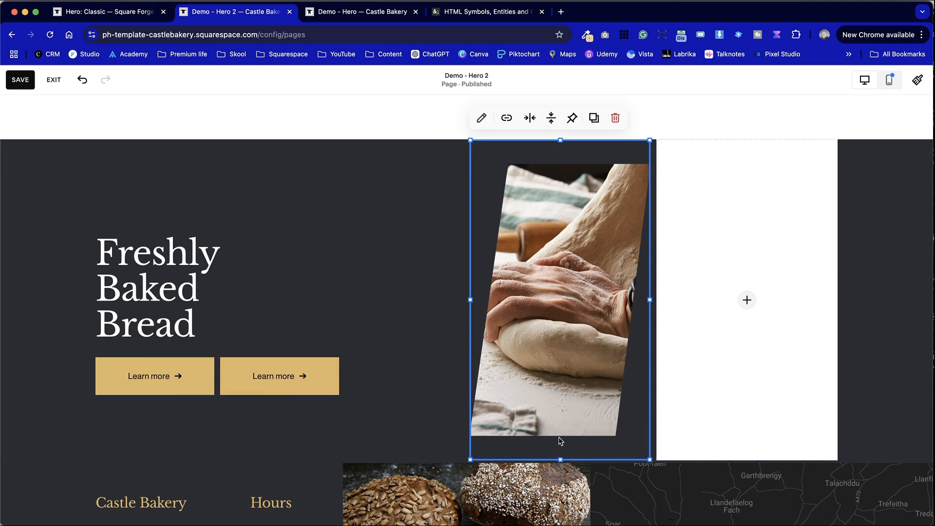
drag(558, 458, 559, 414)
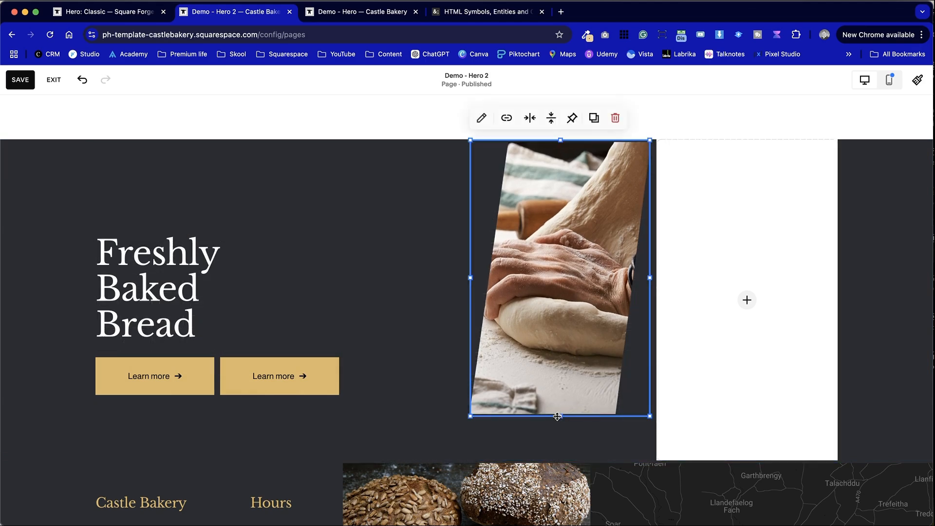
Delete the empty image block beside the dough-kneading image.
click(446, 377)
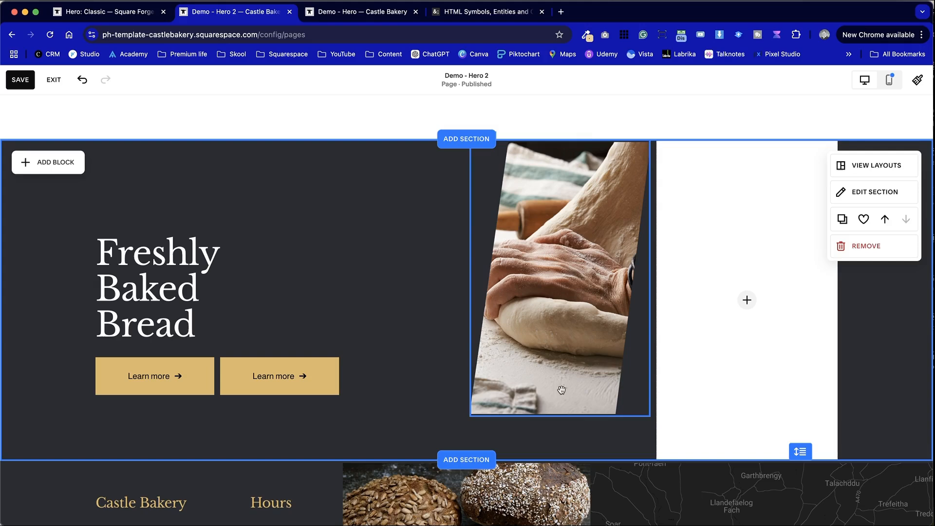
click(774, 359)
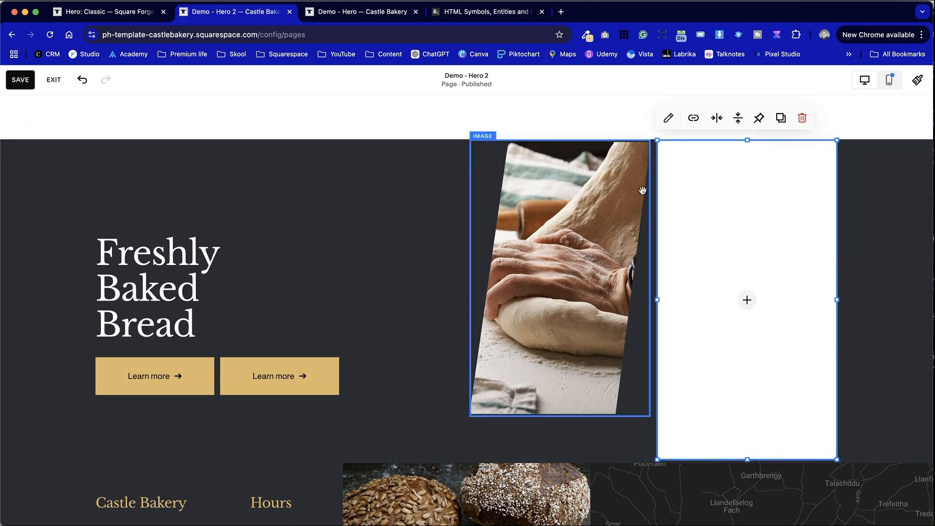
click(802, 119)
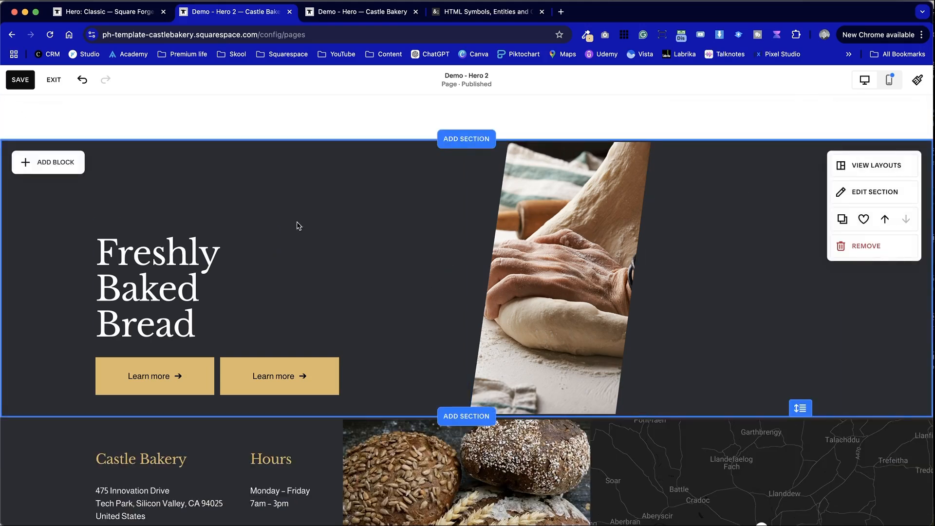
Select the Freshly Baked Bread heading and both buttons together and move them up to centre them in the shorter section.
drag(395, 365, 176, 273)
drag(155, 264, 154, 219)
click(419, 271)
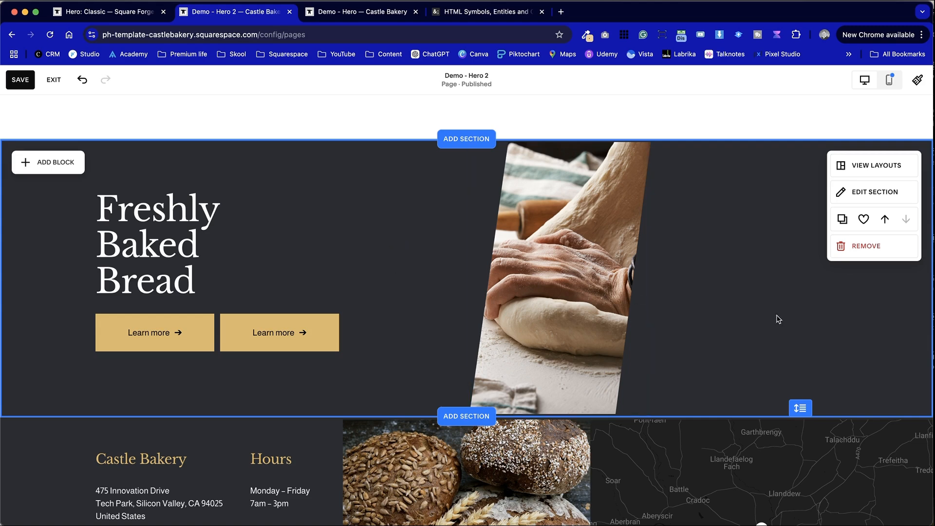
Shift the dough-kneading image's focal point slightly left so the hands sit further right in the slanted shape.
click(593, 286)
click(593, 287)
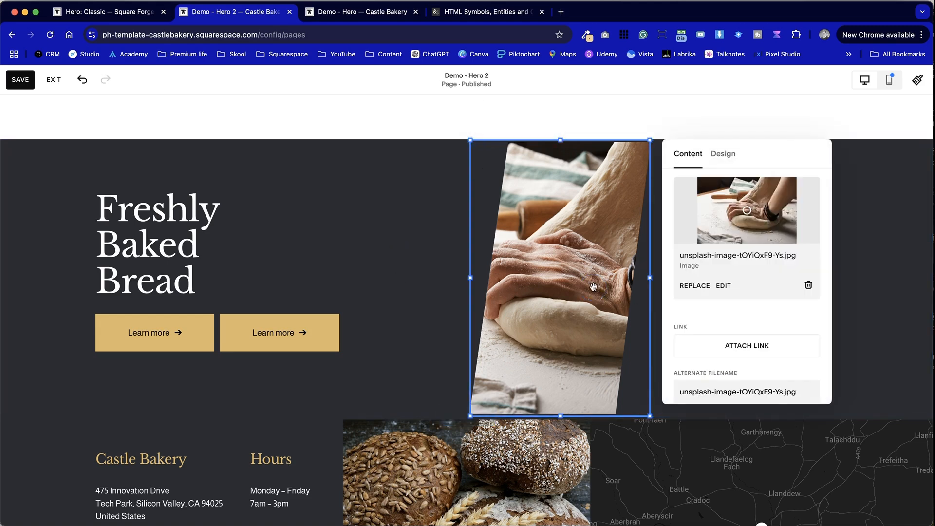
drag(746, 211, 736, 210)
drag(735, 210, 737, 211)
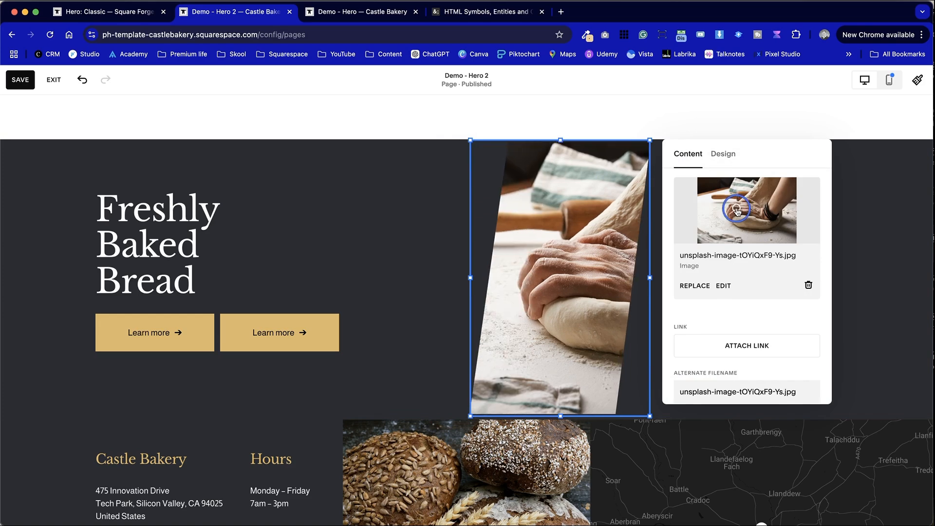
click(448, 246)
Duplicate the slanted dough-kneading image, place the copy to its right with a narrow slanted gap, and trim the section's extra row.
click(535, 194)
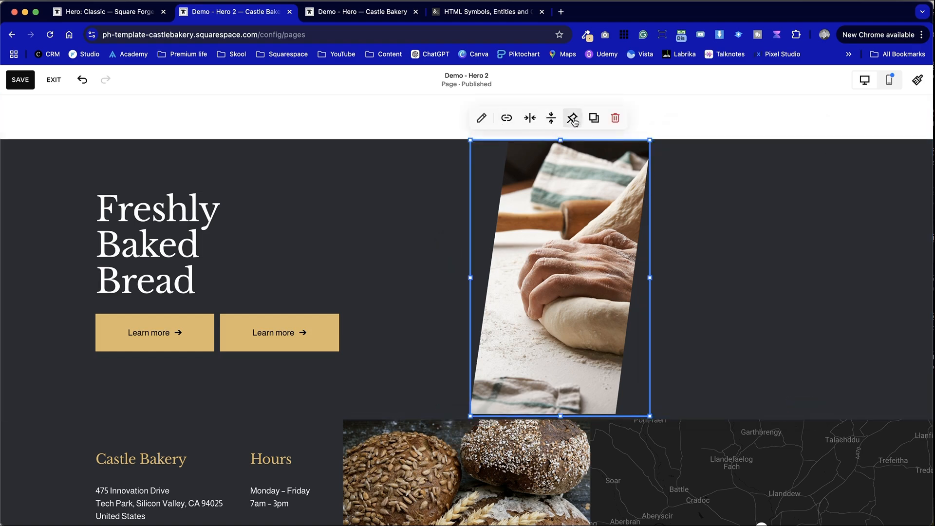
click(591, 118)
drag(564, 317, 680, 309)
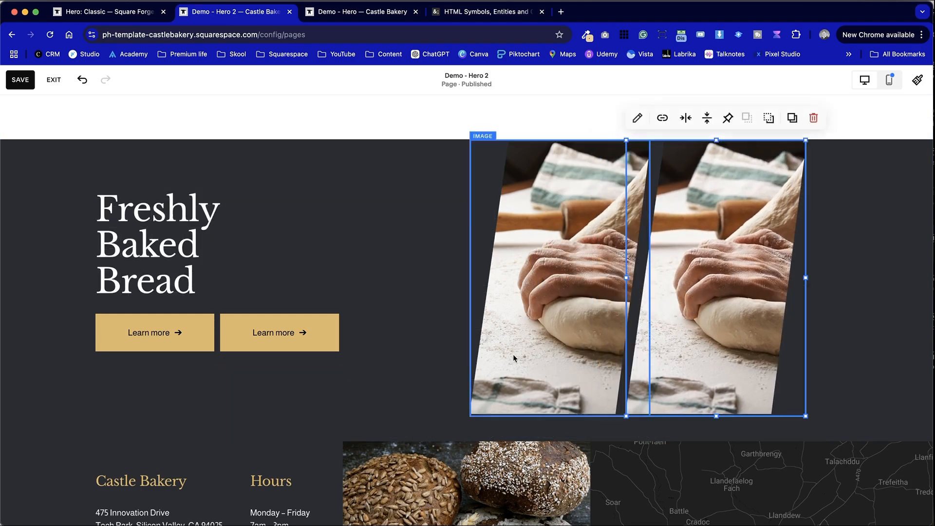
click(363, 336)
drag(803, 430, 803, 408)
click(437, 245)
Replace the right slanted image with the bread-and-wheat photo unsplash-image-rsWZ-P9FbQ4.jpg from the library and review the finished hero.
click(597, 319)
click(687, 303)
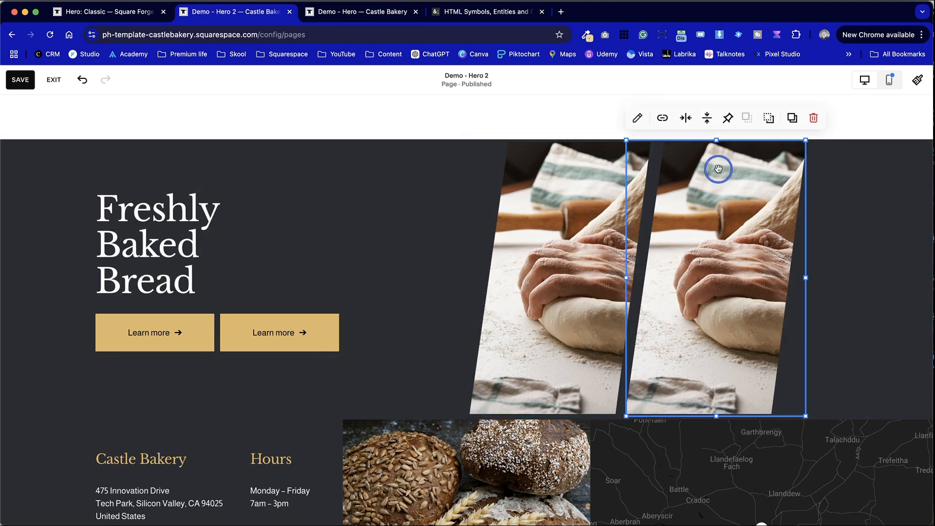
double_click(718, 169)
drag(879, 162, 486, 130)
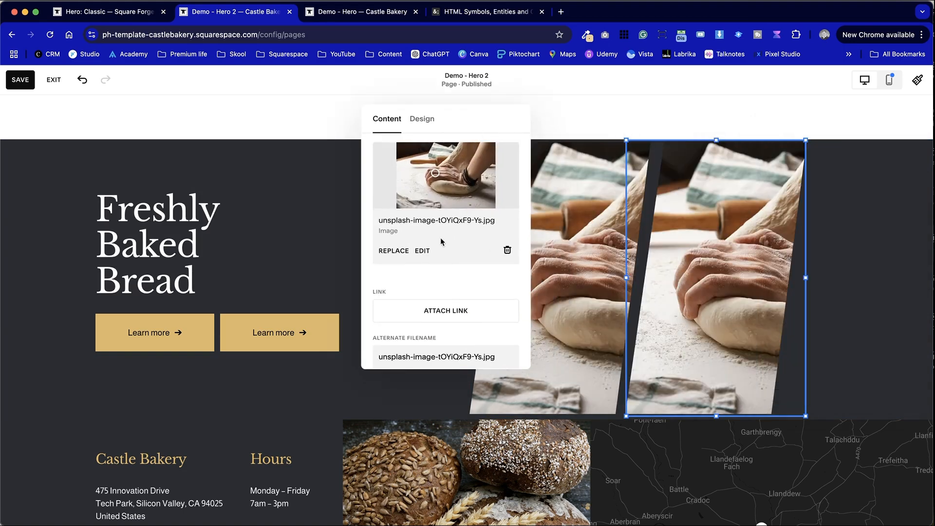
click(387, 251)
click(477, 302)
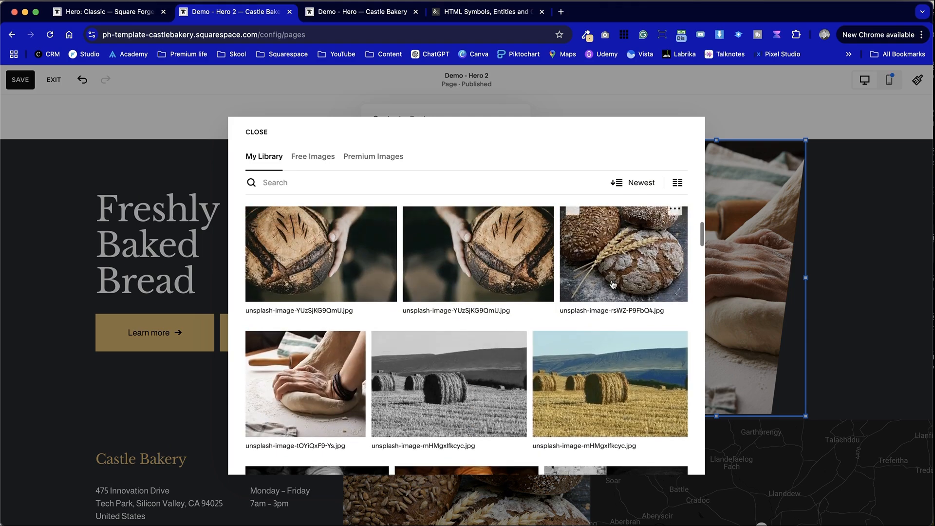
click(611, 283)
click(672, 458)
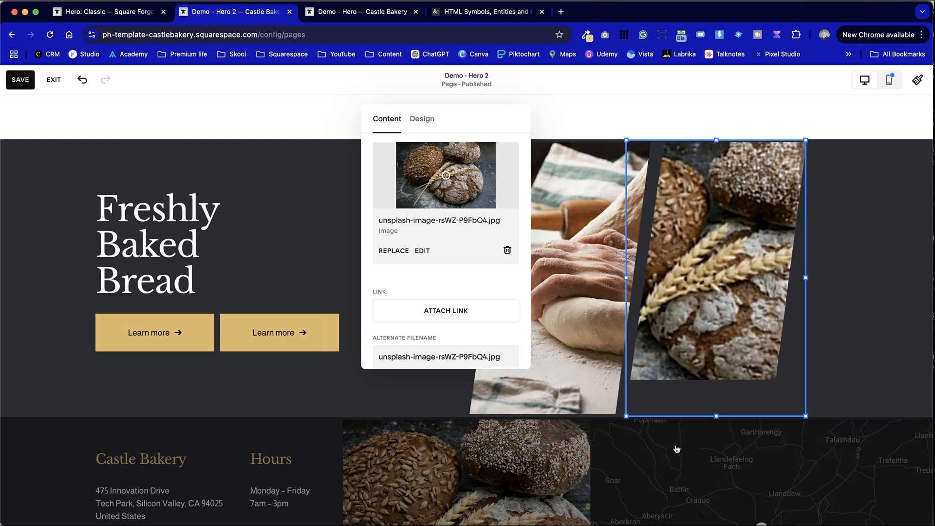
click(326, 201)
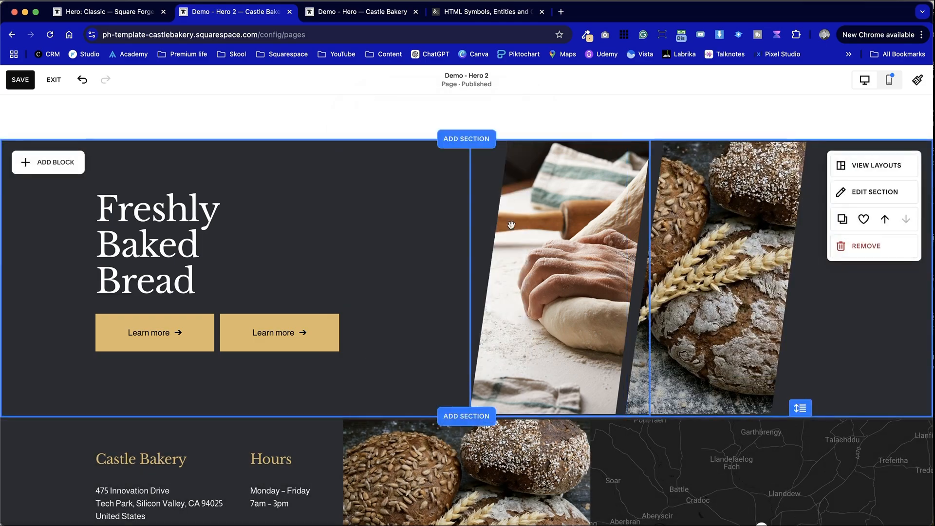
scroll(616, 147, up, 6)
scroll(548, 194, down, 6)
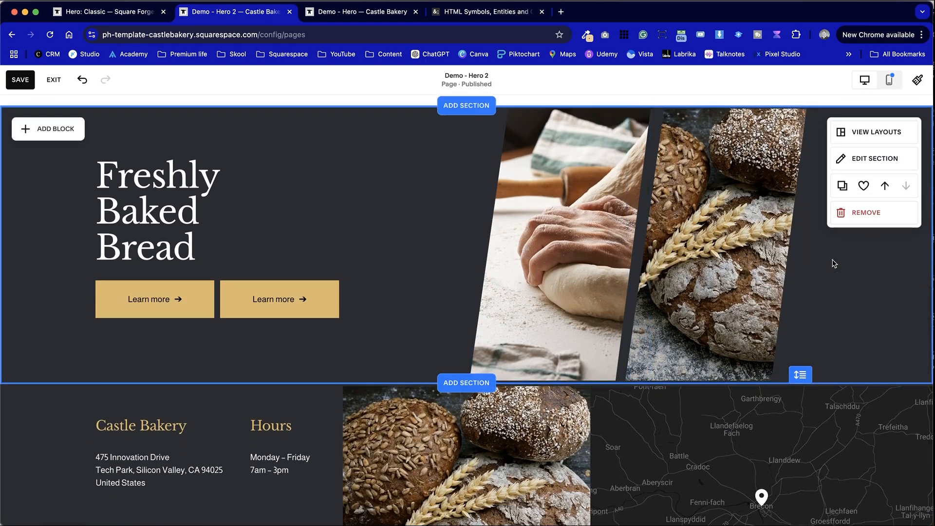
Set the Freshly Baked Bread section's grid to have no gap between cells.
scroll(834, 263, up, 2)
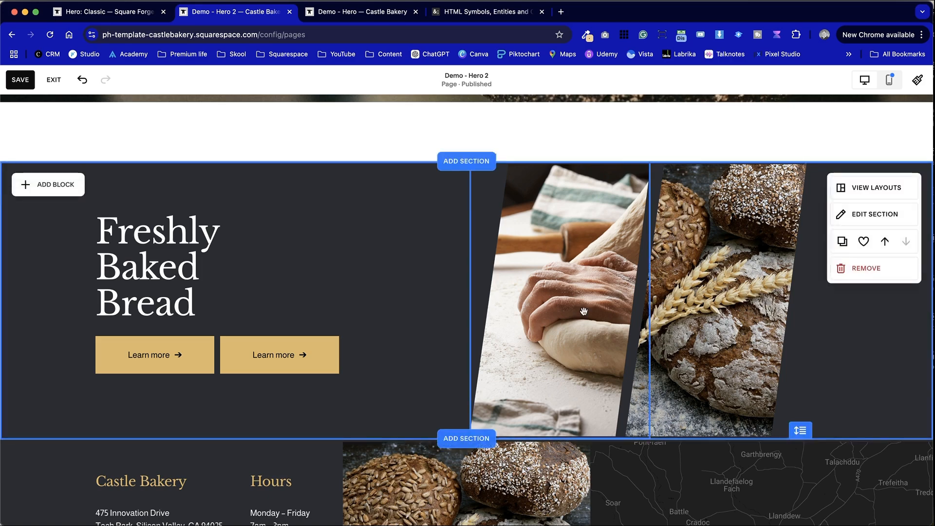
click(891, 215)
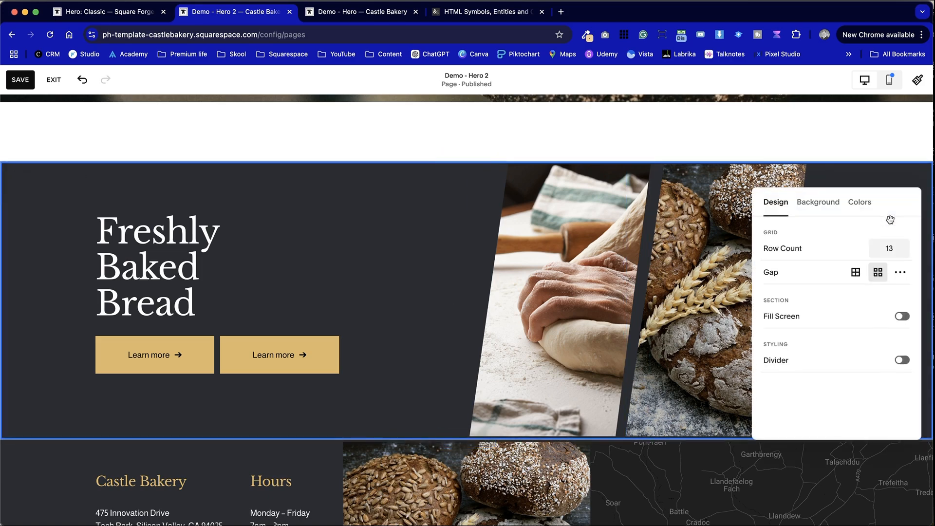
drag(890, 209, 412, 135)
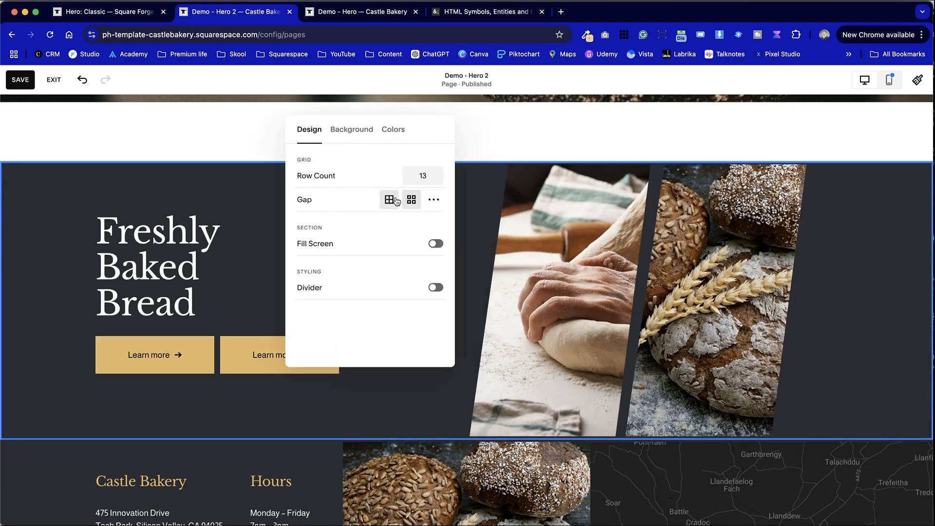
click(388, 209)
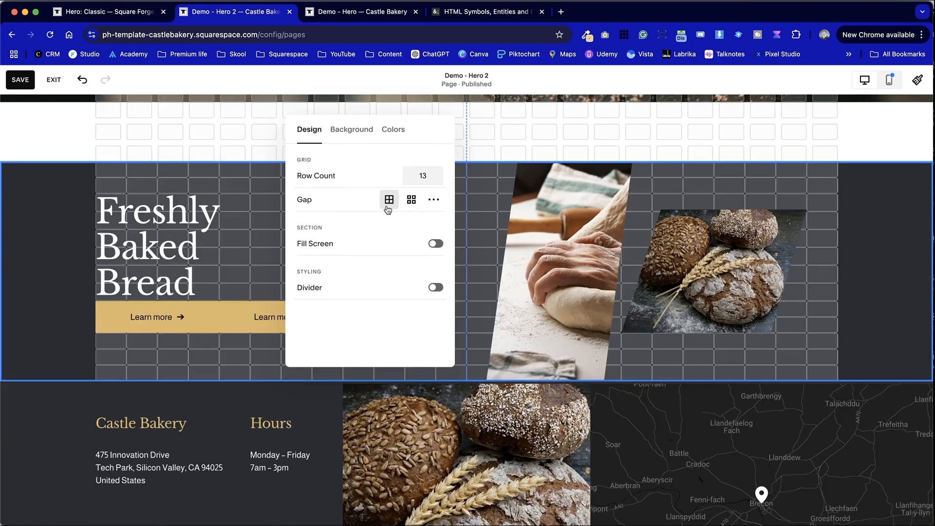
Delete the slanted bread-and-wheat image from the Freshly Baked Bread section.
click(727, 281)
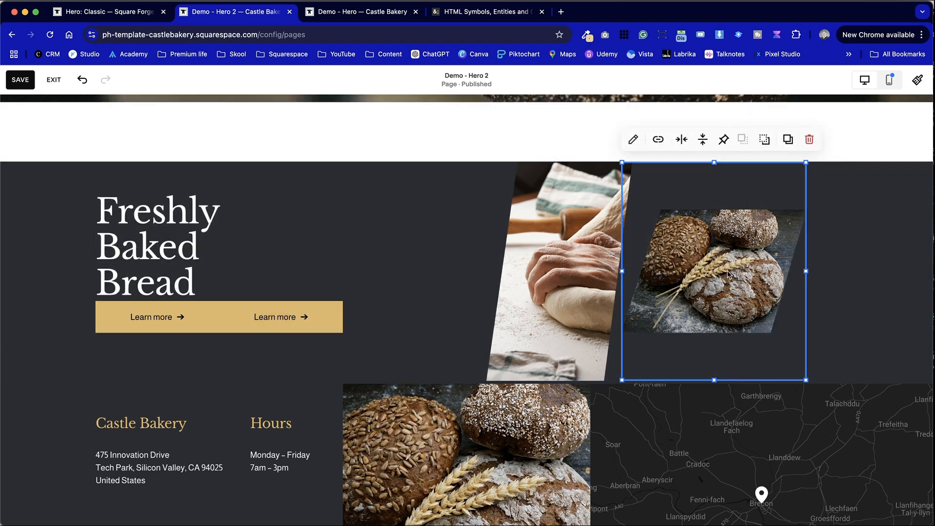
mouse_move(806, 271)
mouse_down()
mouse_move(718, 266)
mouse_move(866, 253)
mouse_move(804, 260)
mouse_up()
click(604, 254)
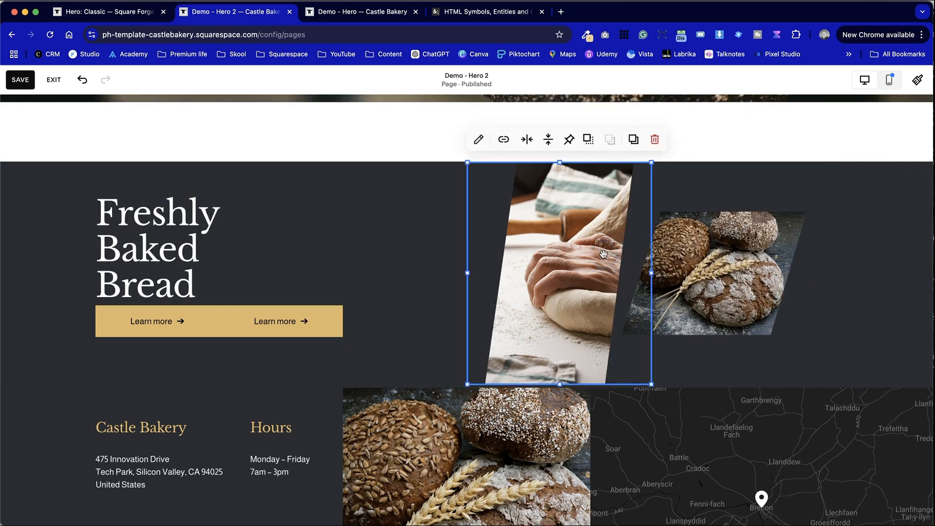
click(713, 303)
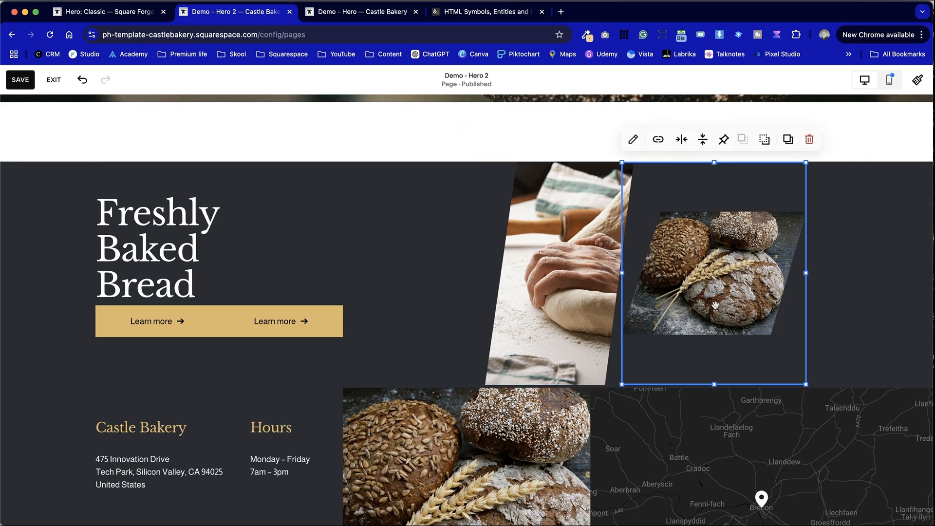
key(BackSpace)
Duplicate the slanted dough-kneading image, place the copy to its right with a narrow gap, and trim the section's extra row.
click(599, 234)
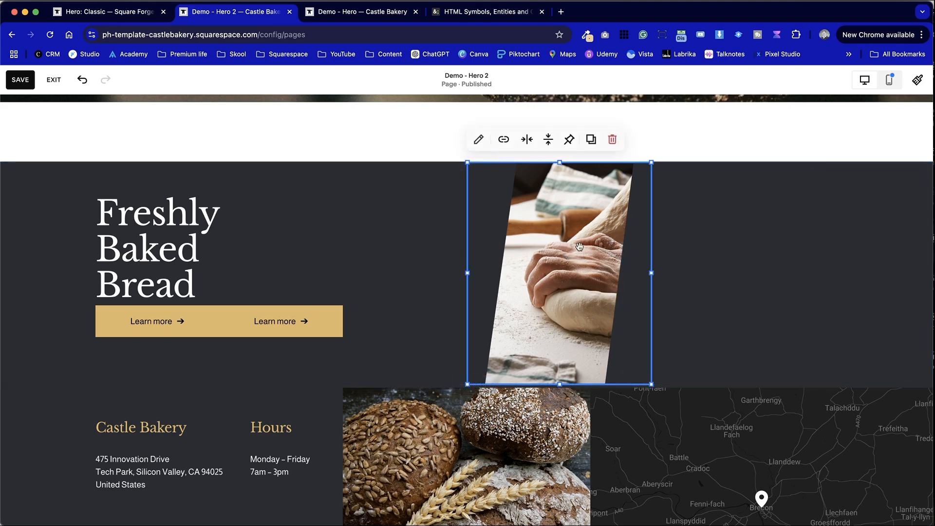
click(589, 140)
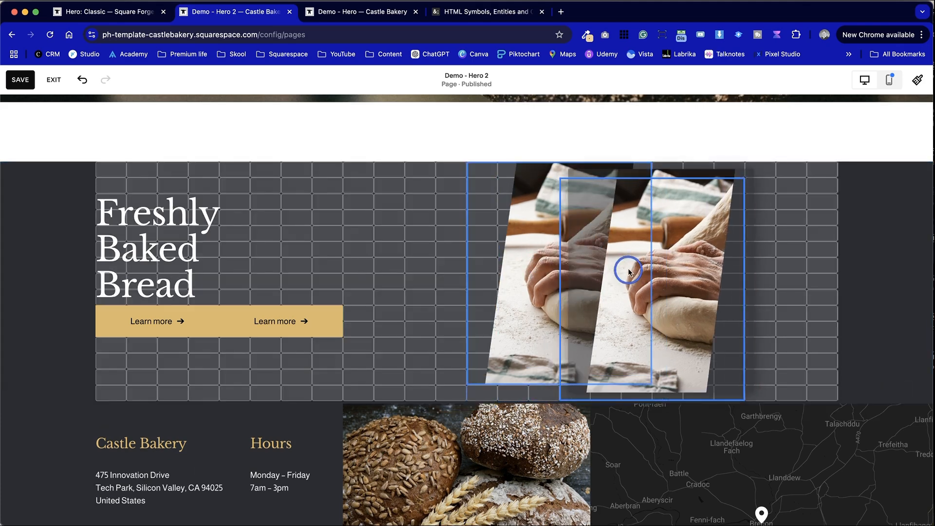
click(643, 255)
click(795, 285)
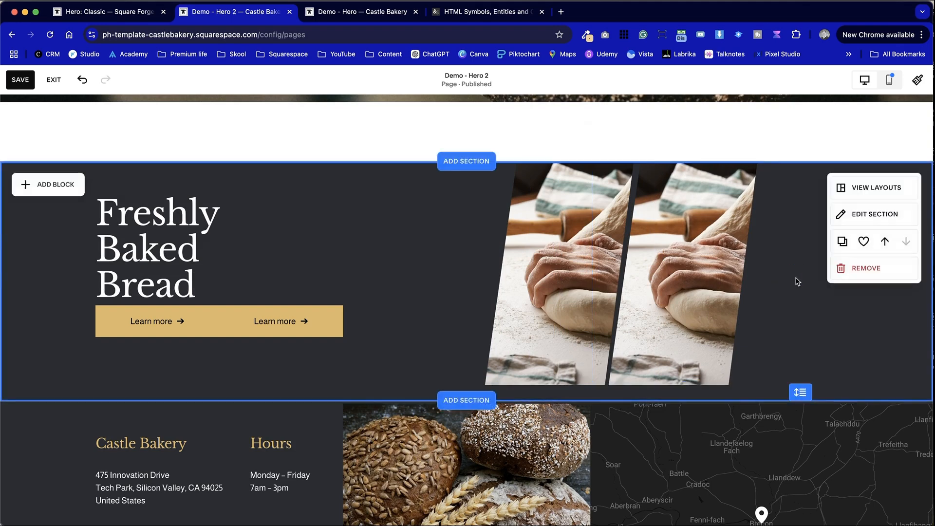
click(817, 346)
drag(804, 392, 802, 376)
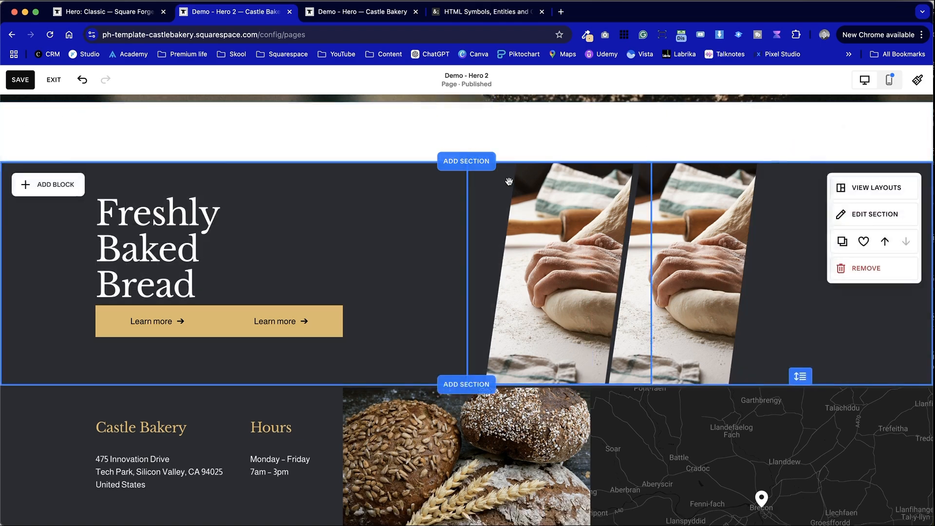
Try the duplicated dough-kneading image on the other side of the original, then return it to the right.
drag(696, 234, 450, 210)
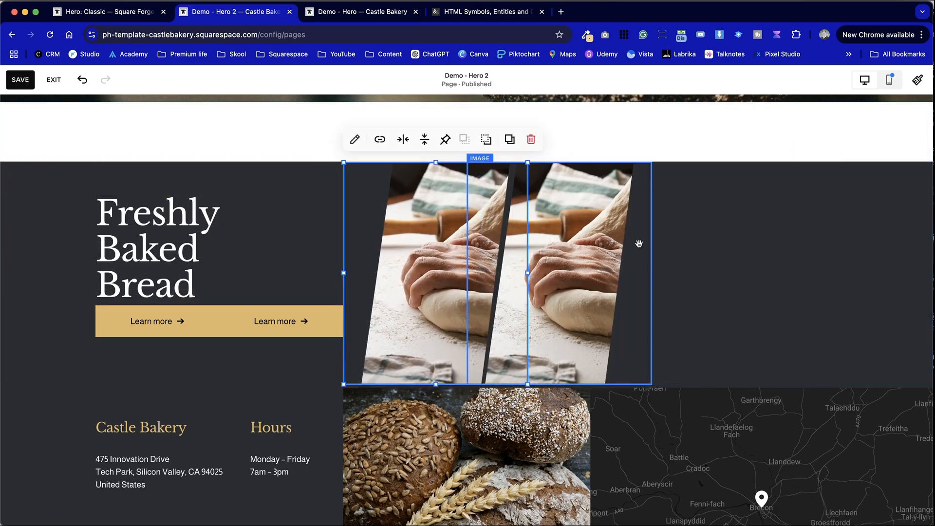
click(637, 256)
drag(398, 230, 662, 213)
click(857, 272)
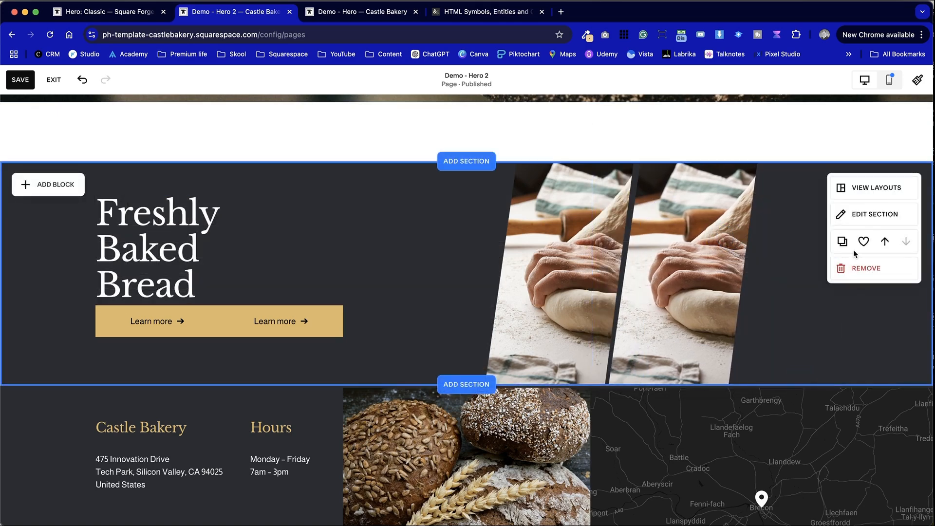
Check the grid row count and gap setting in the section's design options.
click(853, 213)
drag(903, 156, 420, 117)
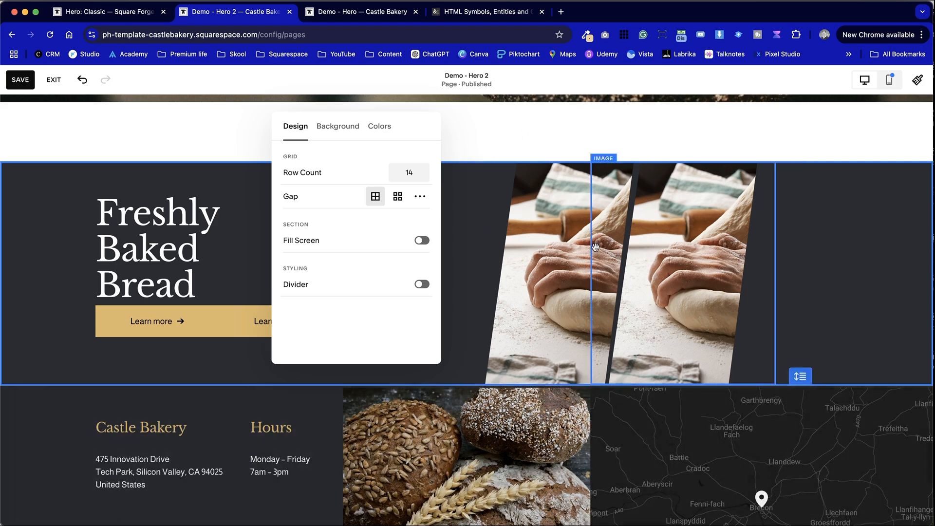
click(789, 317)
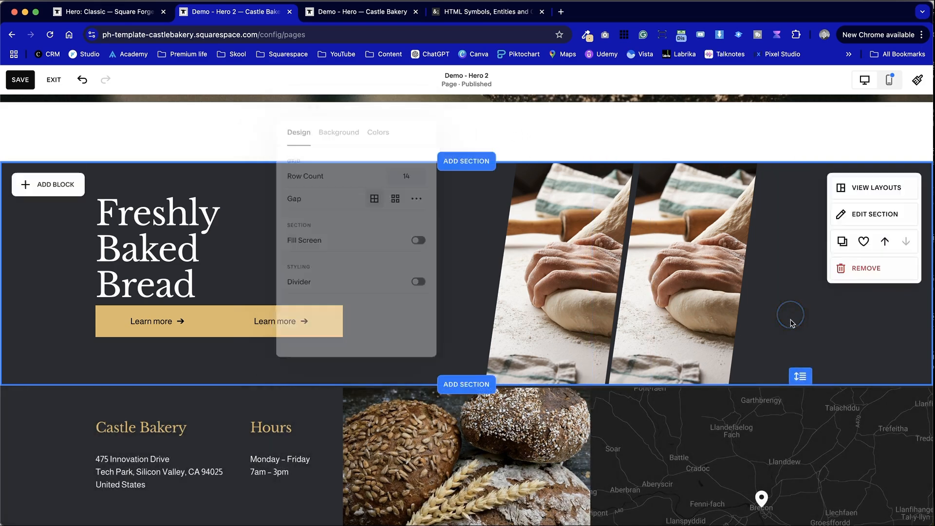
Extend both slanted images down one row to tighten the gap between them, and trim the section's spare row.
click(695, 355)
drag(682, 378, 684, 403)
click(526, 350)
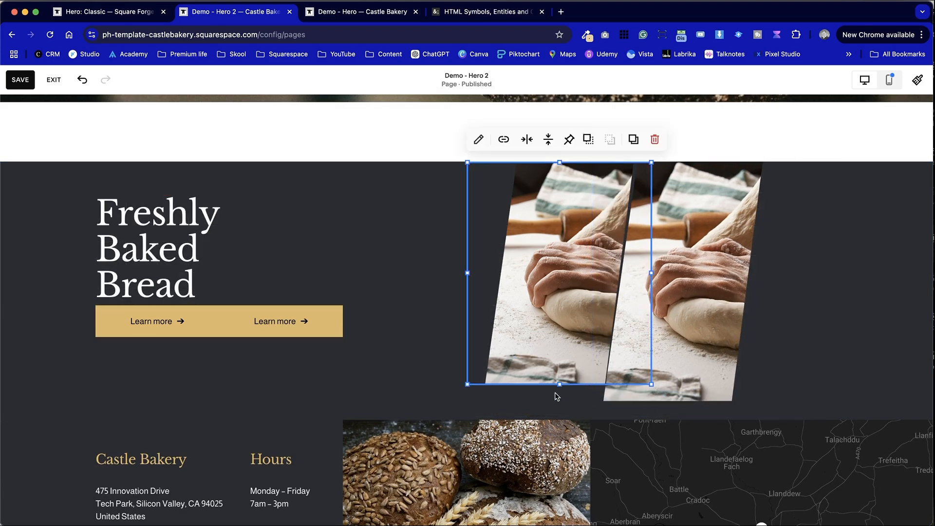
drag(555, 385, 555, 401)
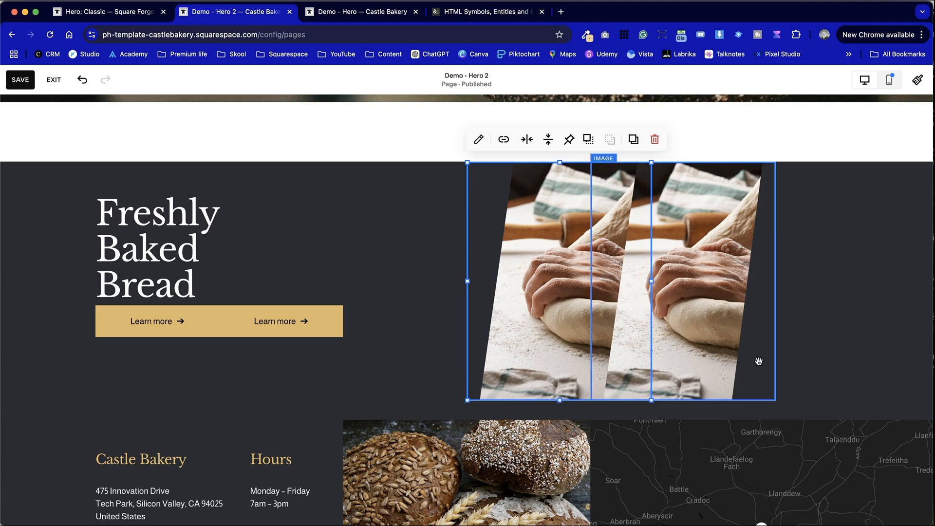
click(856, 344)
drag(555, 253, 577, 271)
click(801, 285)
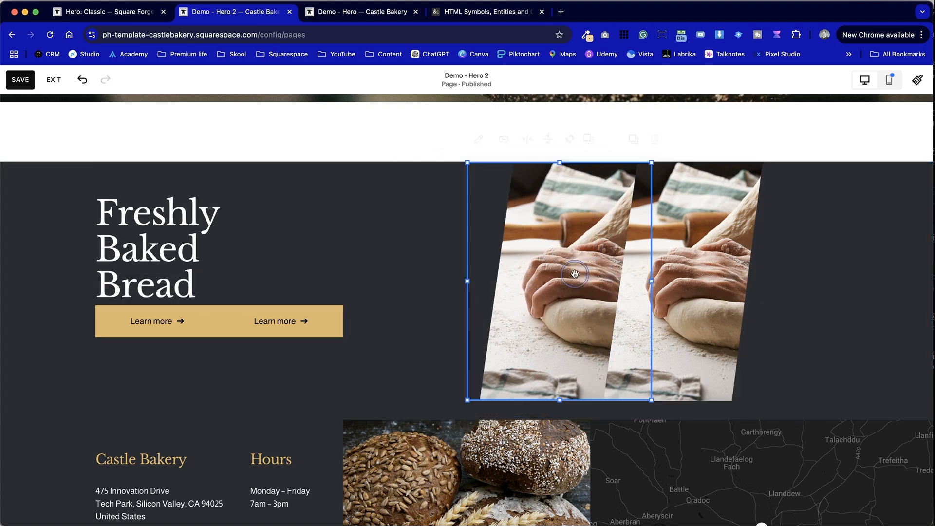
click(795, 280)
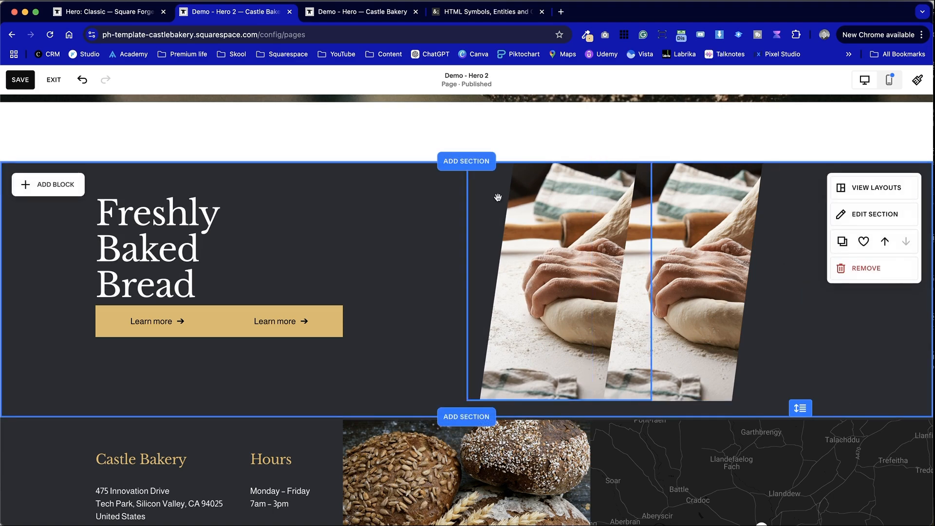
drag(791, 413, 791, 396)
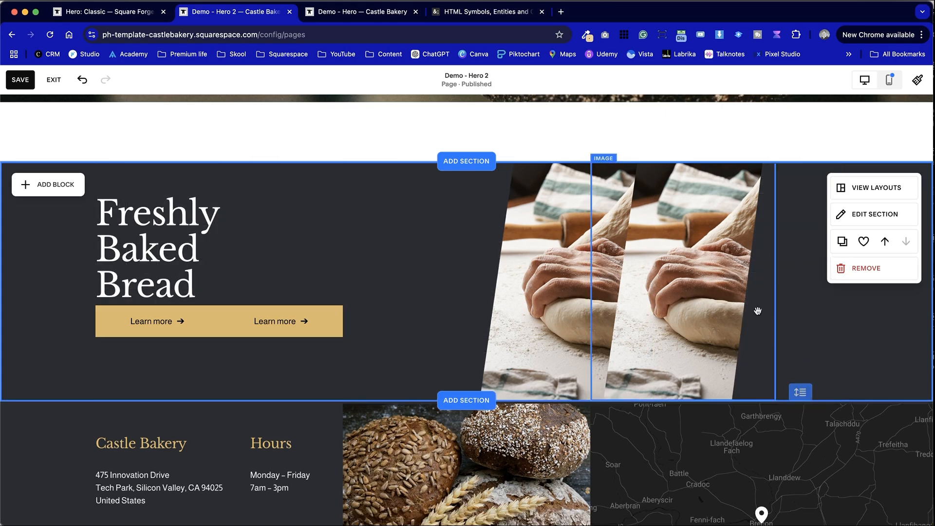
Select the Freshly Baked Bread heading and both buttons together and move them down one row.
drag(418, 313, 111, 197)
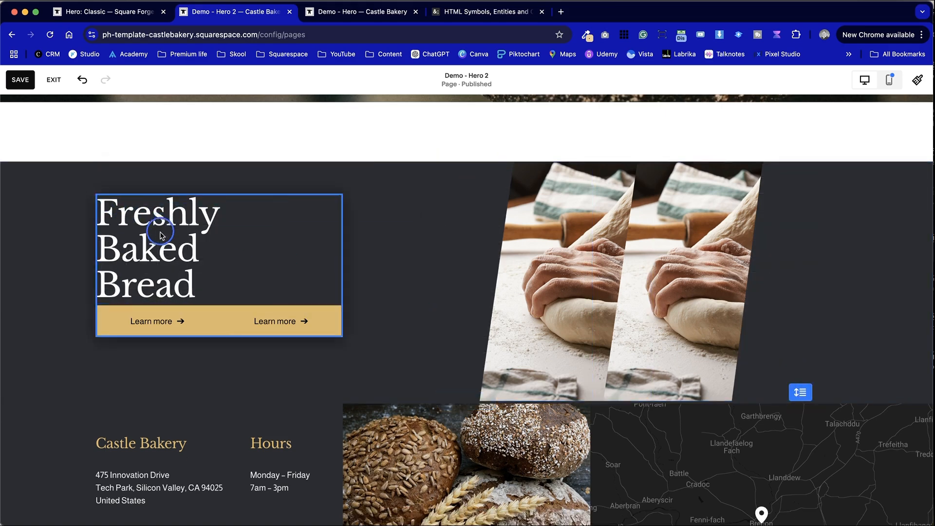
drag(160, 227, 159, 242)
click(324, 357)
Shift the right Learn more button one column right, and move both buttons down one row away from the heading.
double_click(259, 328)
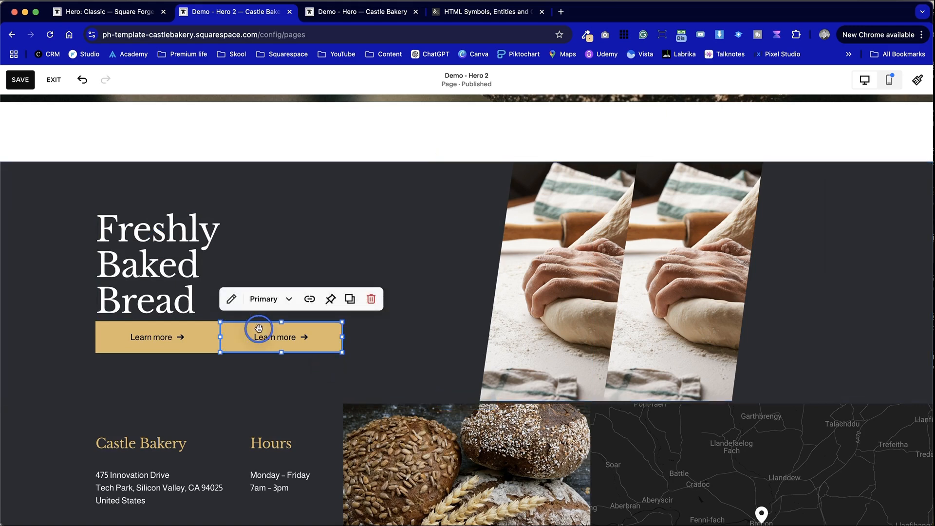
click(288, 369)
drag(271, 336, 302, 337)
drag(313, 371, 191, 361)
click(347, 268)
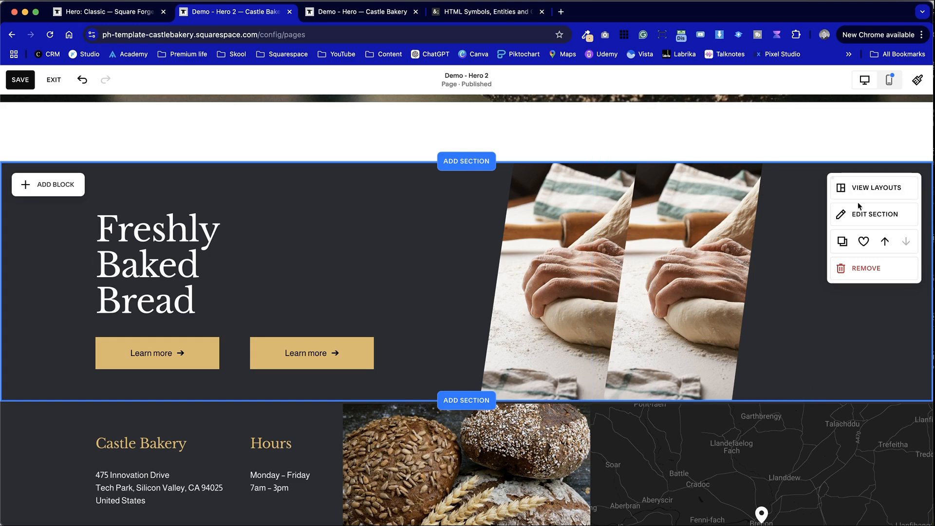
Switch the section to a custom grid gap with a small horizontal value, and move the left slanted image one column left.
click(868, 214)
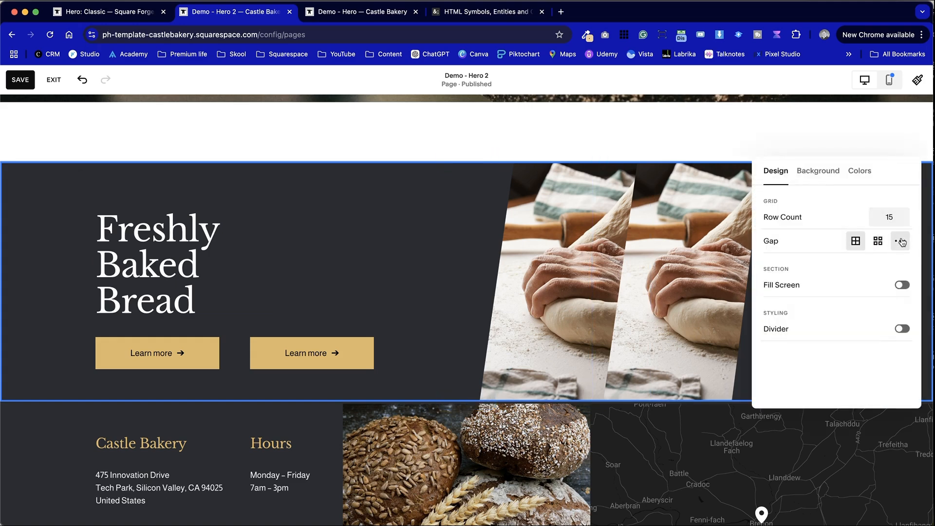
click(900, 243)
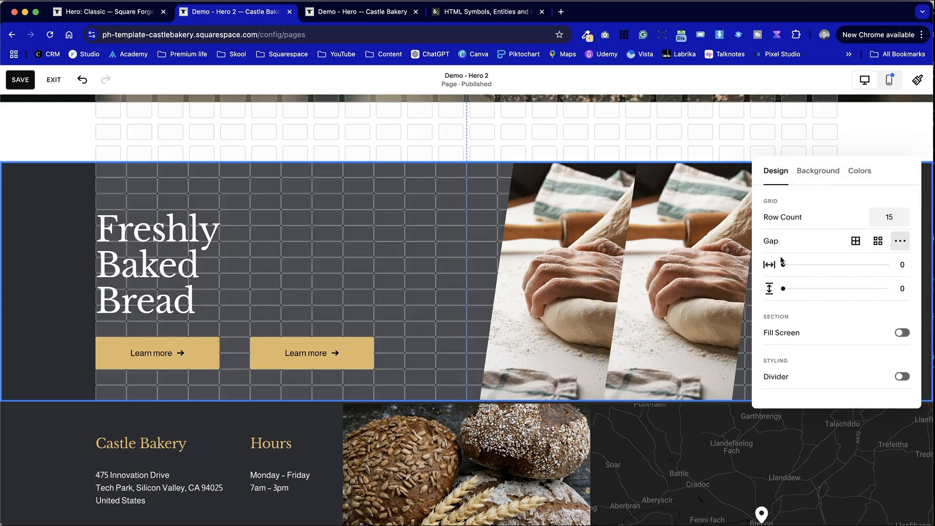
mouse_move(788, 264)
mouse_down()
mouse_move(834, 258)
mouse_move(794, 264)
mouse_up()
click(404, 278)
drag(560, 277, 532, 278)
click(797, 312)
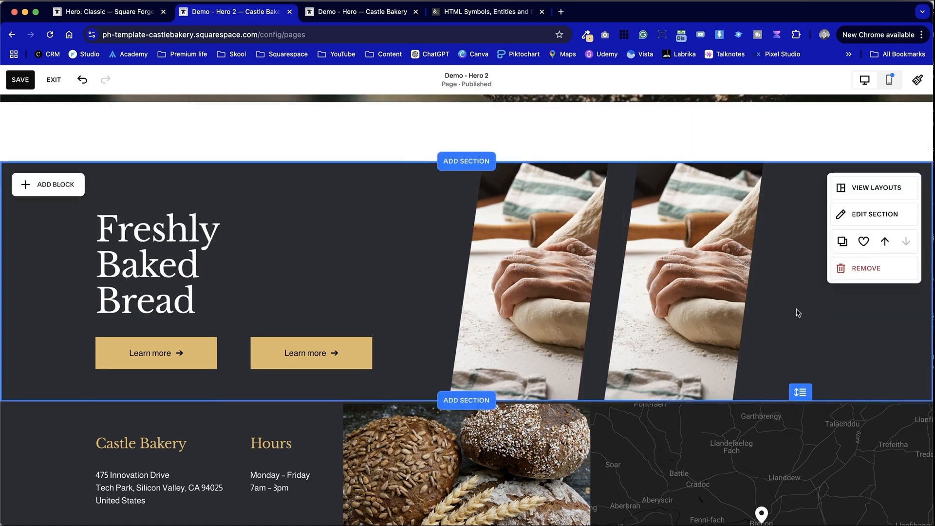
click(687, 292)
click(830, 291)
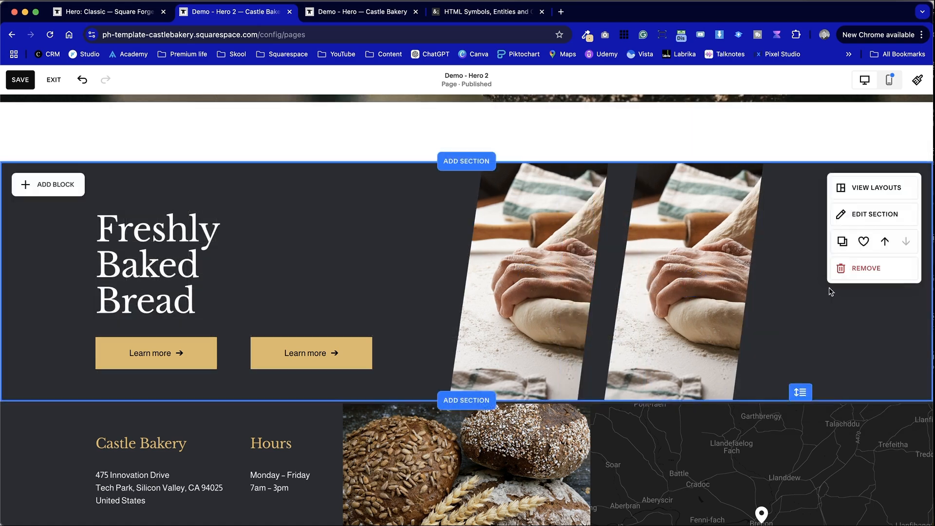
Set the section's horizontal grid gap to 35 and move the left slanted image one column right.
click(869, 216)
drag(790, 265, 855, 255)
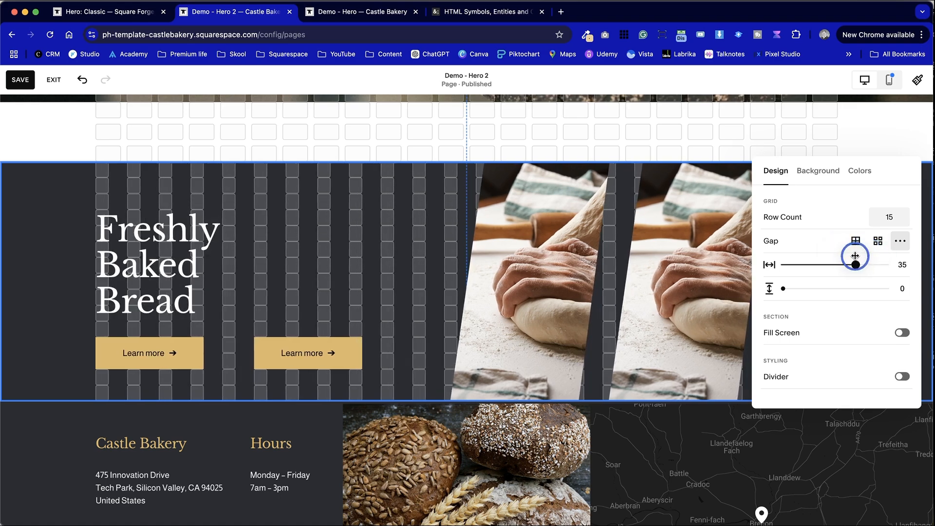
click(398, 250)
click(568, 252)
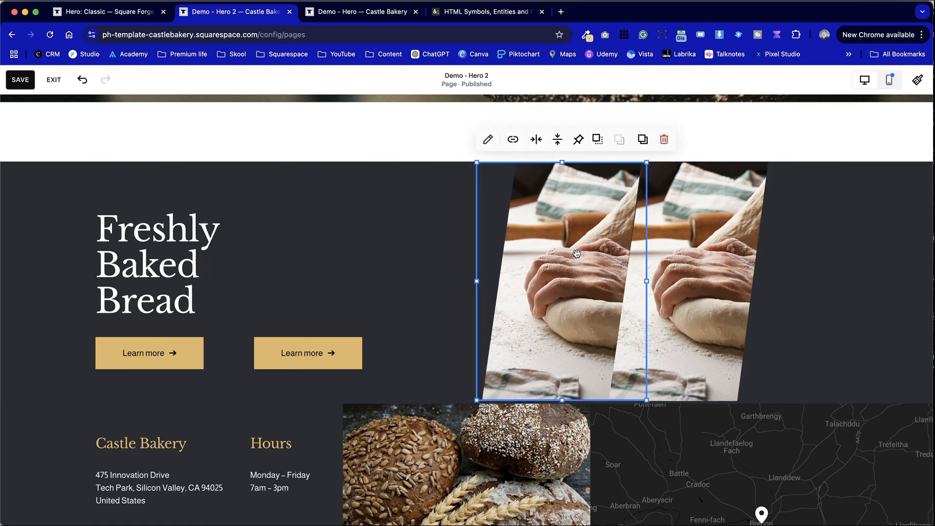
click(819, 289)
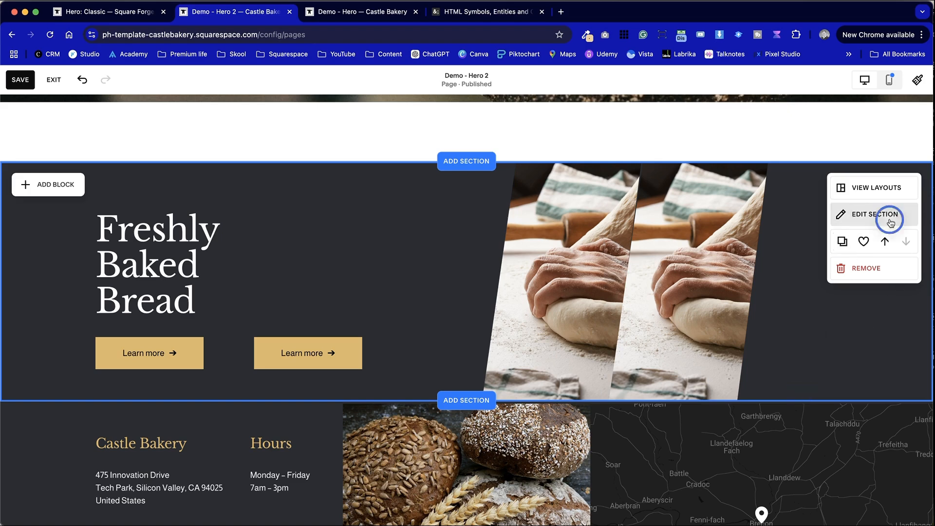
Set the section's horizontal grid gap to 50.
click(872, 215)
drag(860, 266, 892, 266)
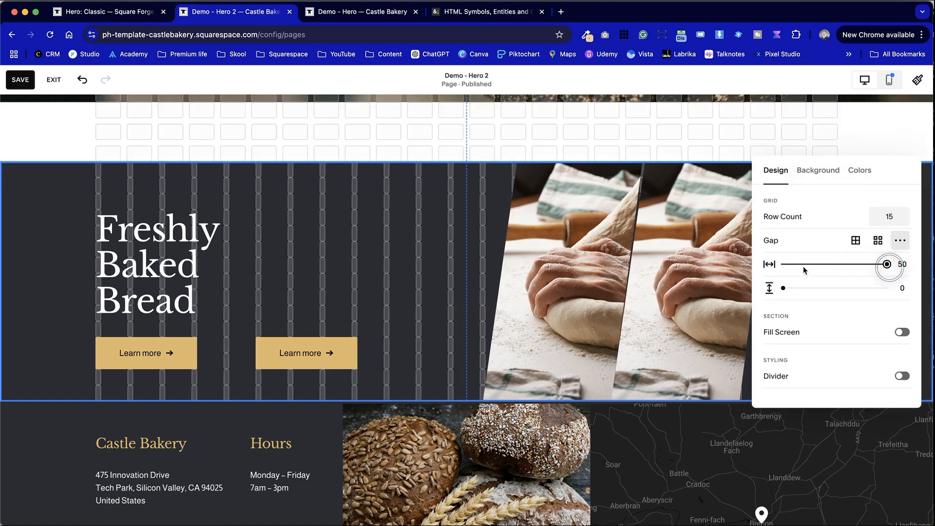
click(480, 247)
Make the section two rows taller and extend both slanted images down to its lower edge.
drag(800, 392, 800, 424)
click(706, 372)
drag(686, 401, 685, 434)
click(518, 358)
drag(558, 399, 561, 421)
click(803, 343)
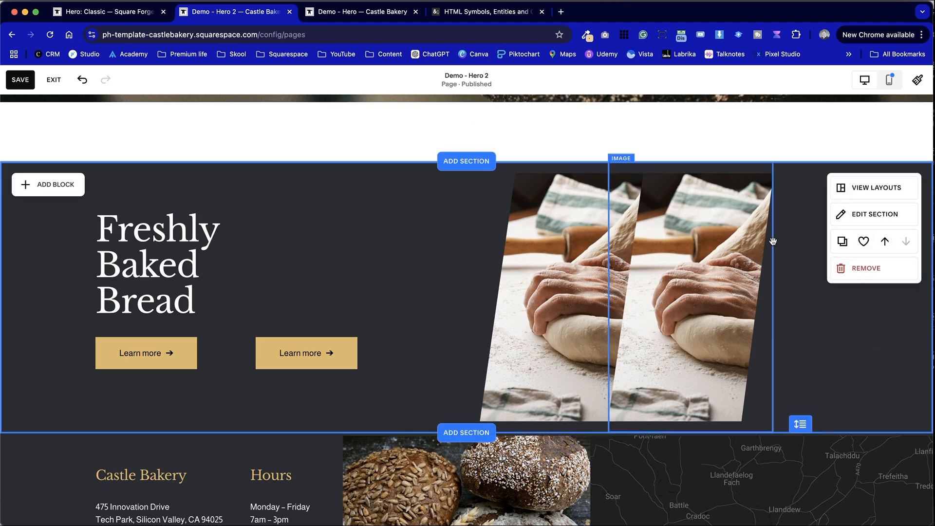
Set the section's horizontal grid gap to 3 and move the left slanted image one column left.
click(845, 214)
drag(866, 290, 887, 289)
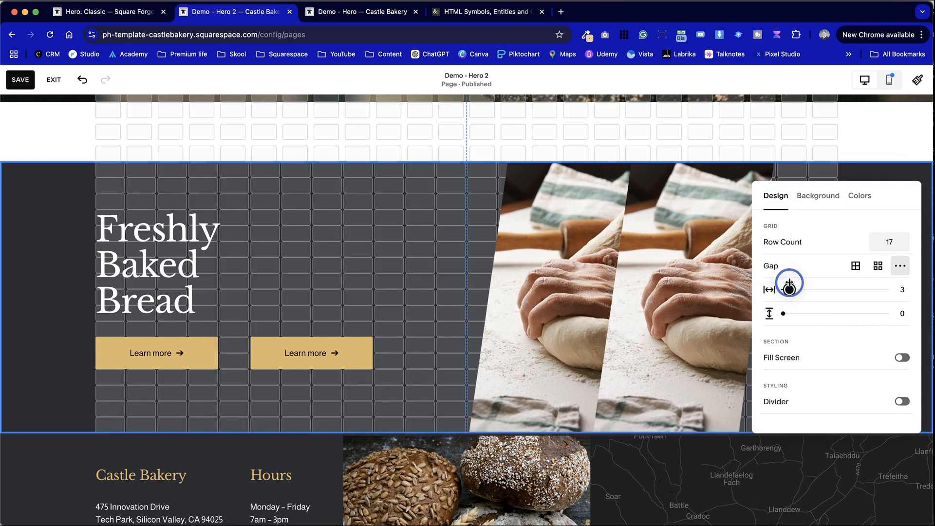
click(513, 271)
click(521, 269)
click(404, 267)
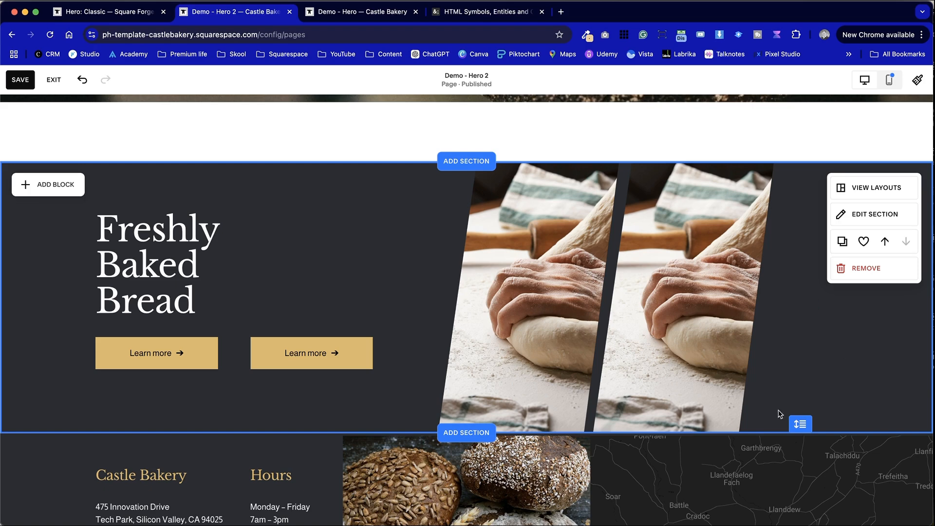
mouse_move(540, 286)
mouse_down()
mouse_move(573, 285)
mouse_move(532, 278)
mouse_up()
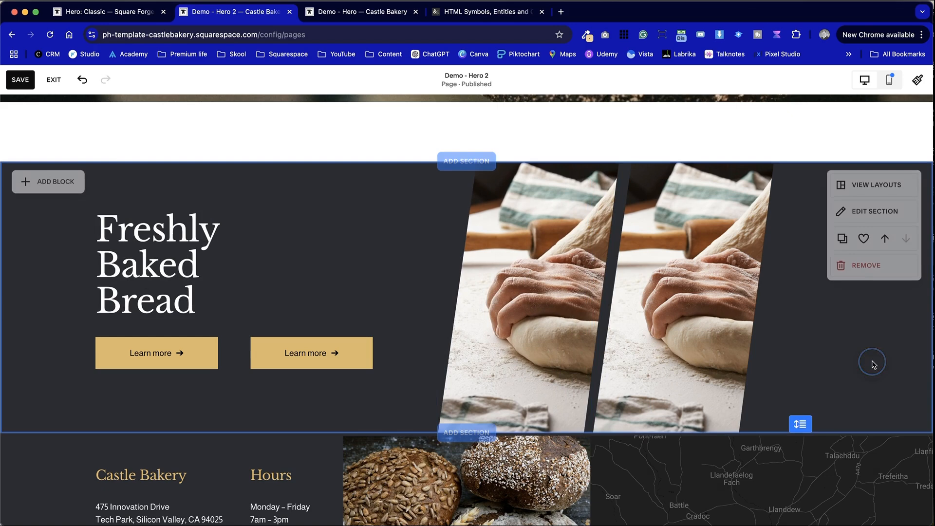
Replace the right slanted image with the library photo of seeded bread loaves and wheat, unsplash-image-rsWZ-P9FbQ4.jpg.
double_click(701, 294)
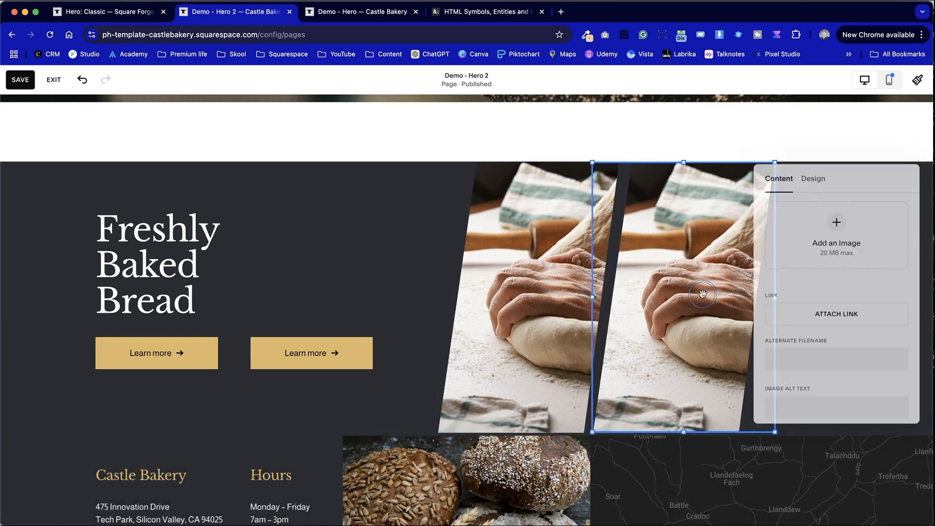
click(791, 308)
click(643, 358)
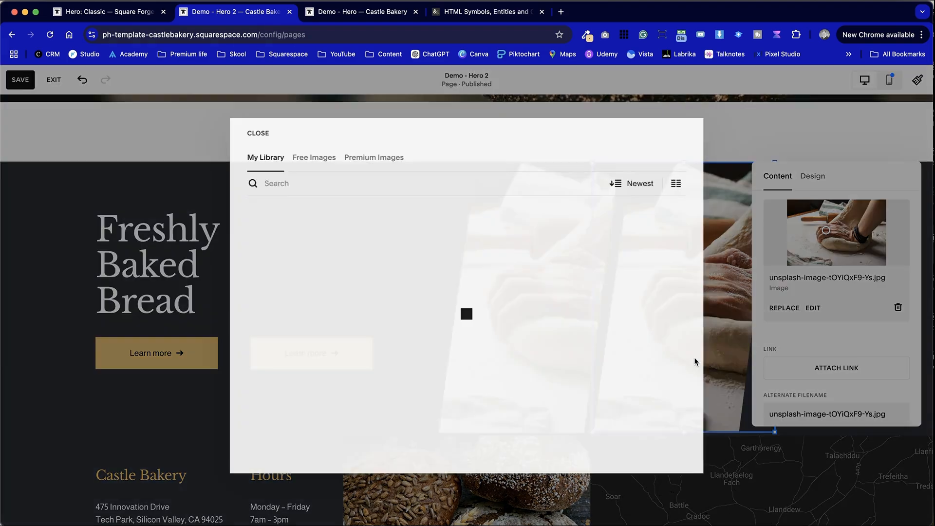
click(616, 414)
click(670, 458)
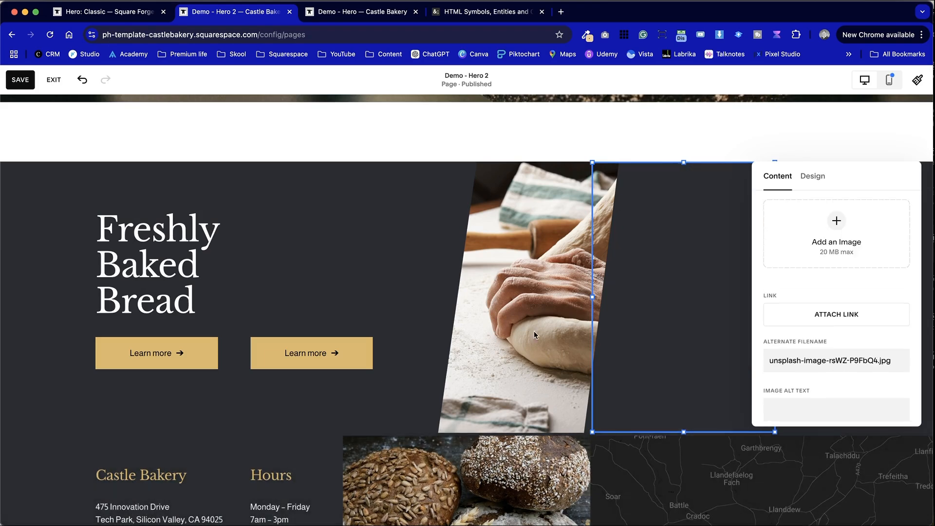
click(437, 281)
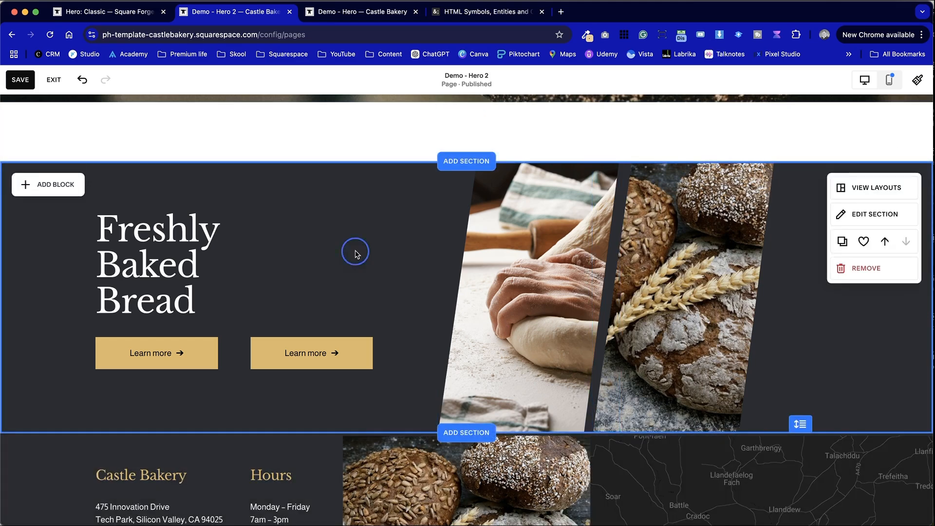
Open the hero section's background settings and try the gold light-ray art with floating specks as its background.
scroll(355, 251, down, 2)
scroll(355, 251, up, 2)
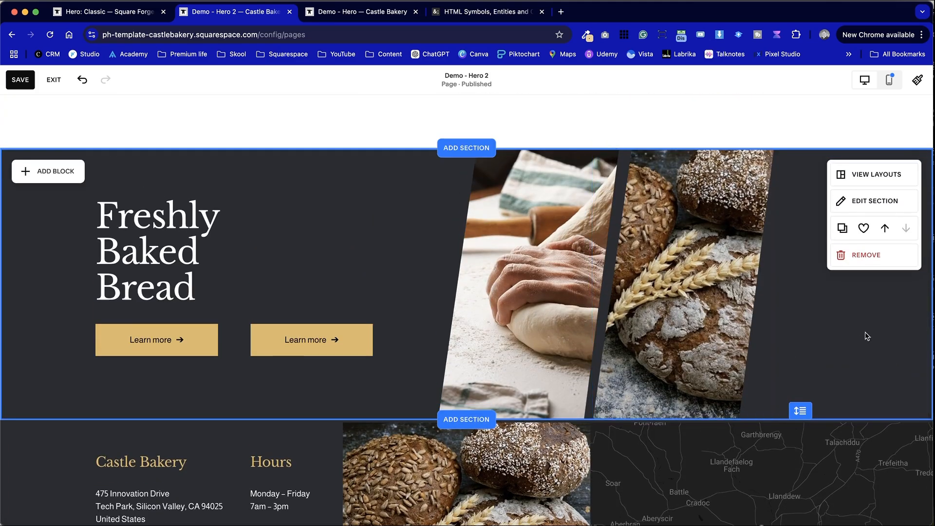
click(890, 203)
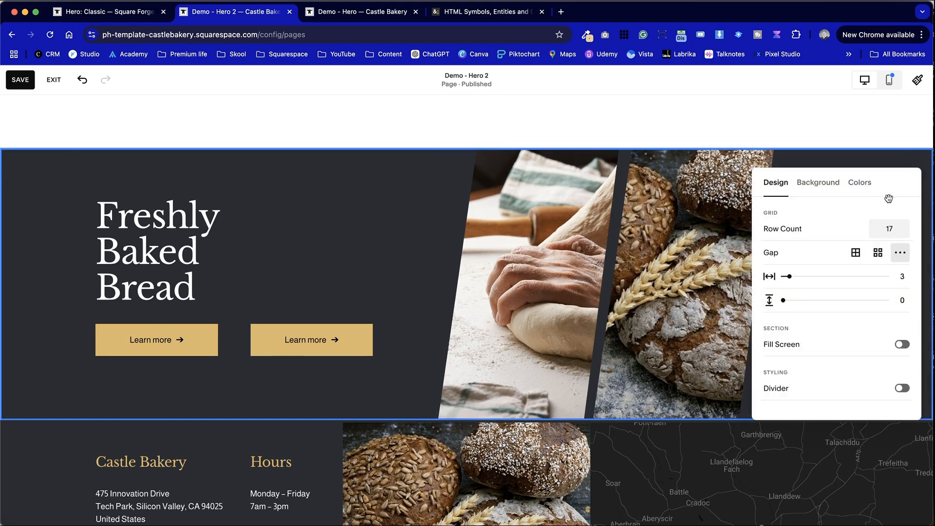
drag(893, 198, 588, 170)
click(495, 155)
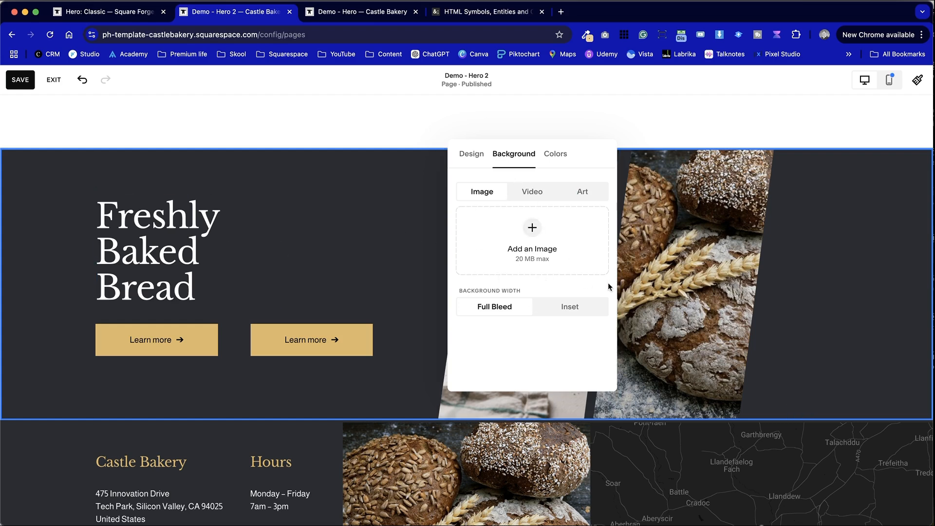
click(588, 194)
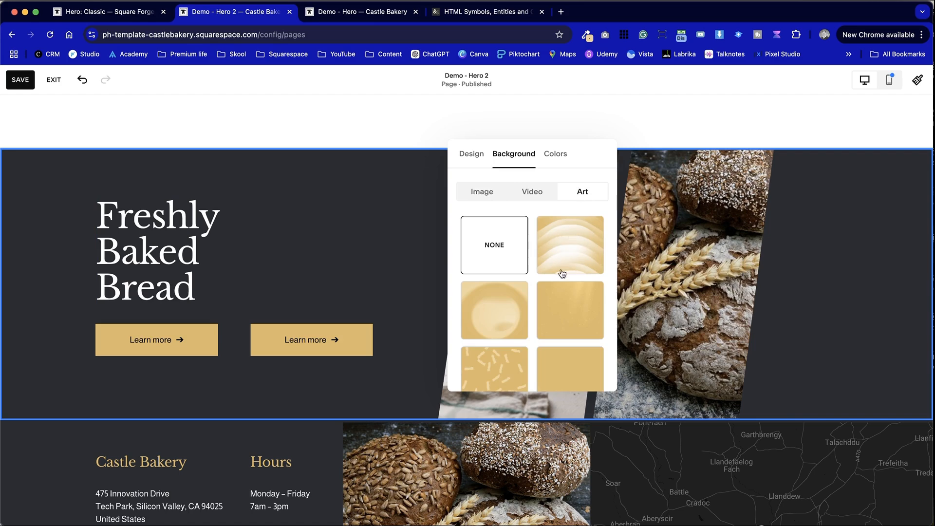
scroll(564, 264, down, 3)
click(580, 227)
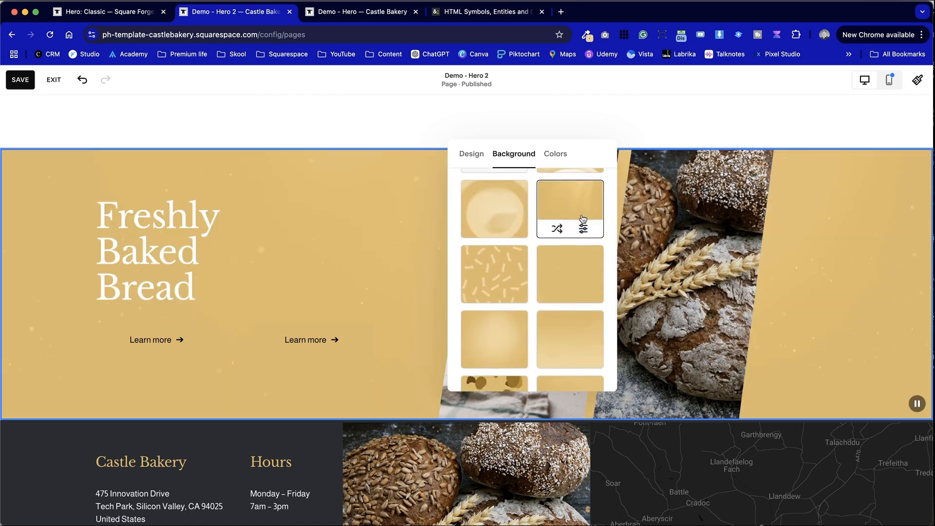
Browse the remaining background art styles and set the section's background art back to None.
scroll(573, 292, down, 5)
scroll(575, 291, up, 10)
scroll(575, 291, down, 5)
scroll(574, 292, up, 8)
click(513, 246)
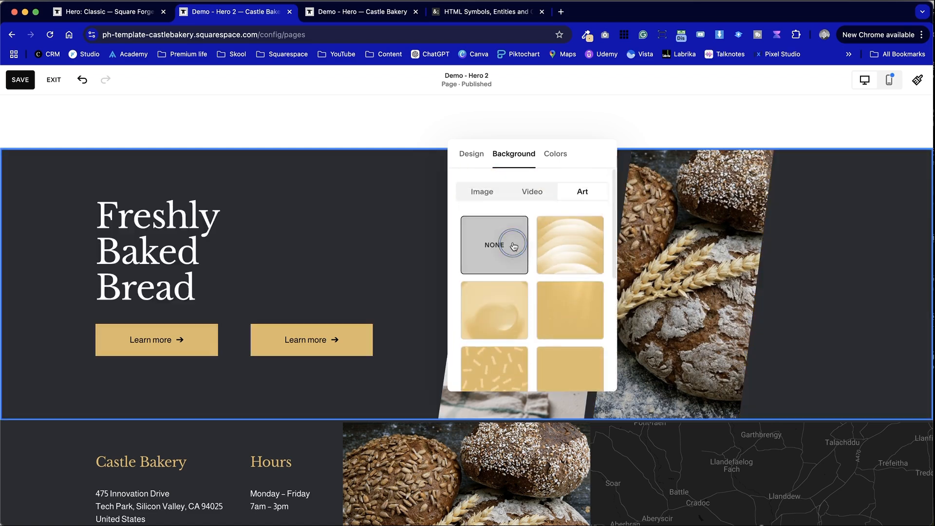
Show the section's video background options.
click(536, 191)
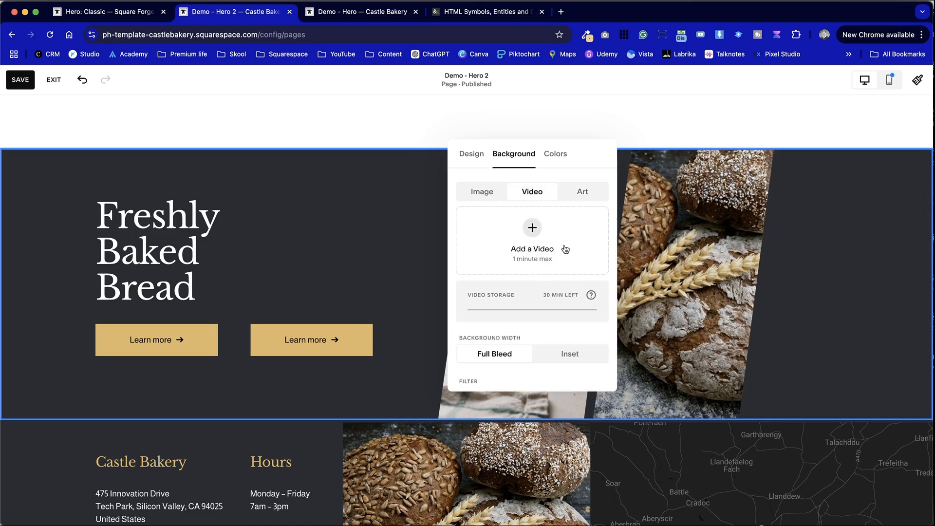
Set the hero section's background to the dark slate photo from a free stock image search for "slate".
click(496, 185)
click(541, 234)
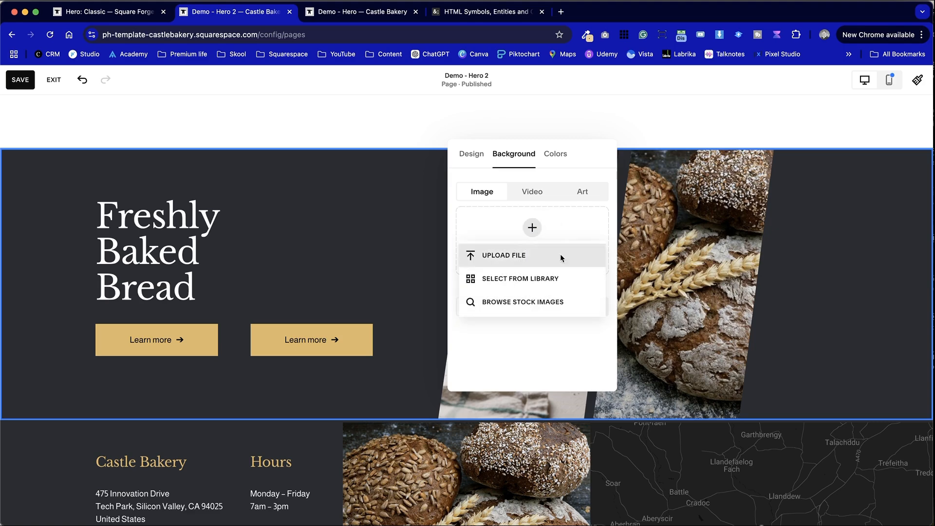
click(560, 301)
click(317, 187)
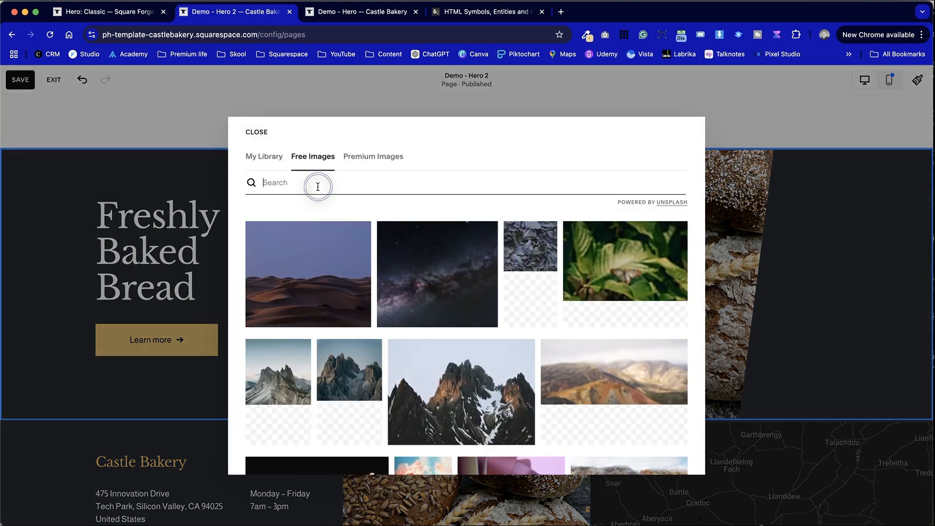
text(t)
key(BackSpace)
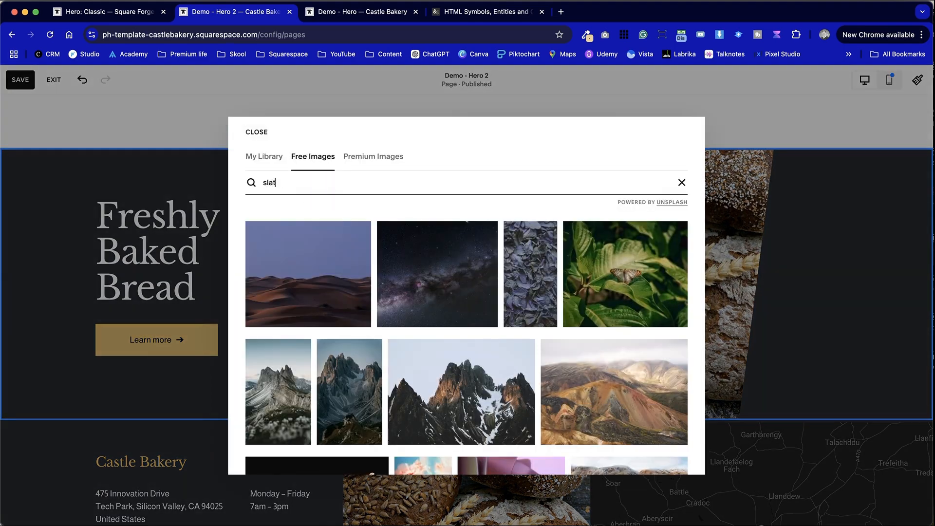
text(e)
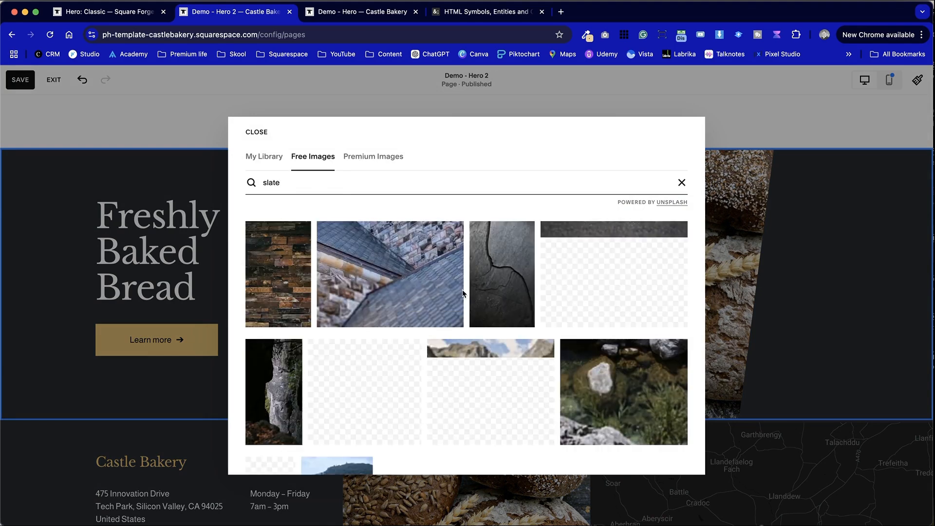
click(616, 299)
click(642, 343)
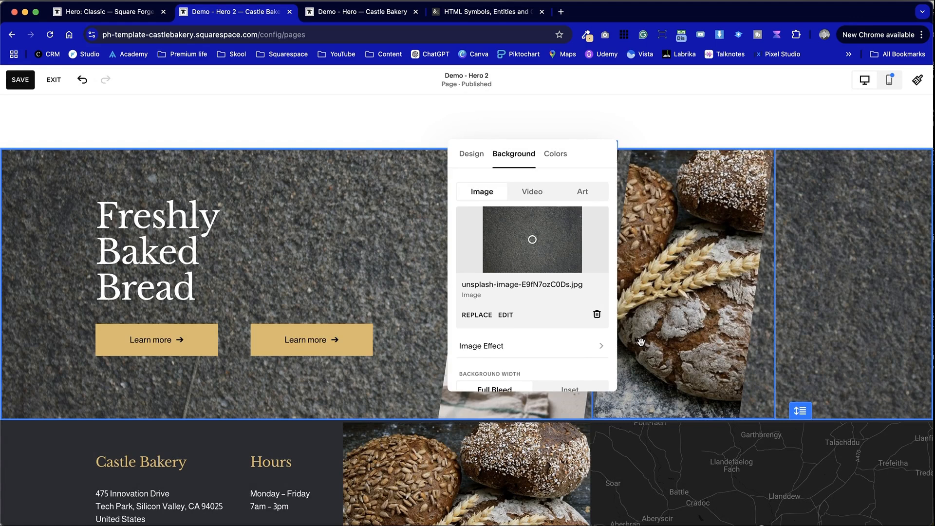
drag(584, 166, 672, 342)
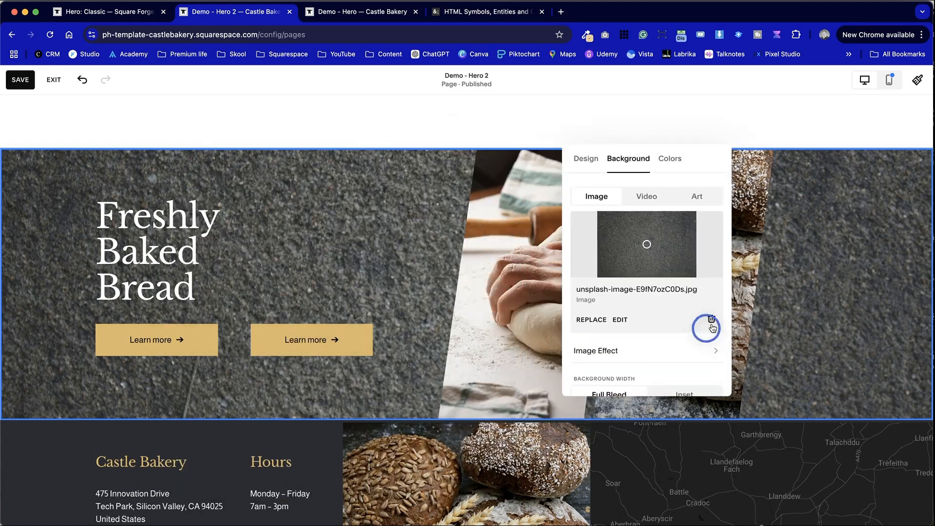
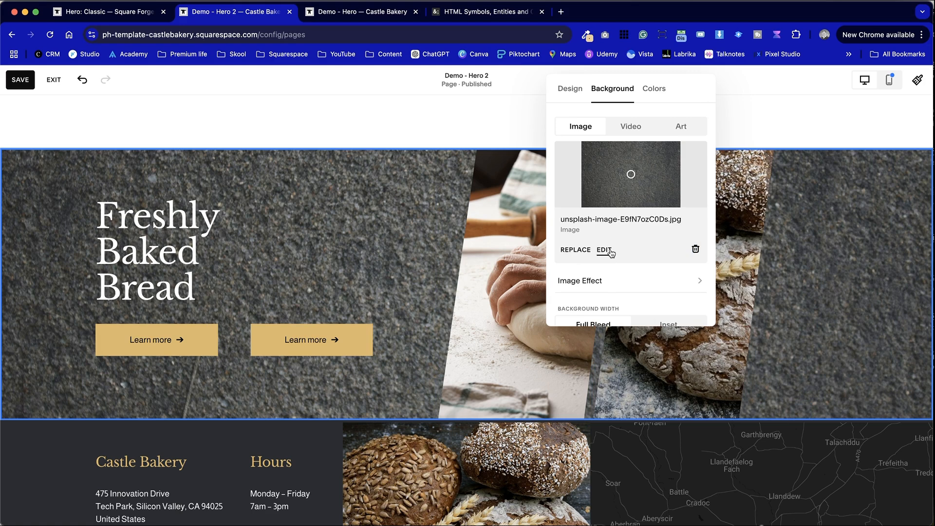
click(582, 249)
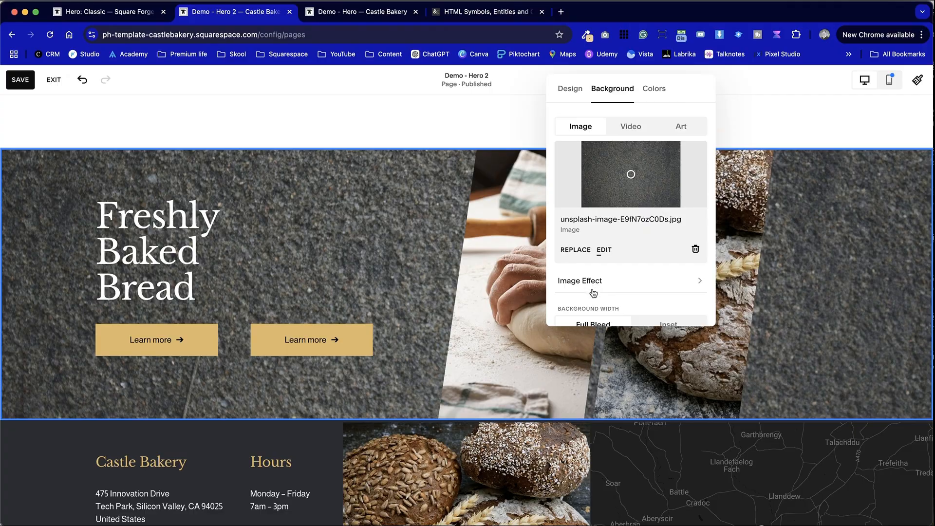
scroll(593, 293, down, 2)
click(623, 238)
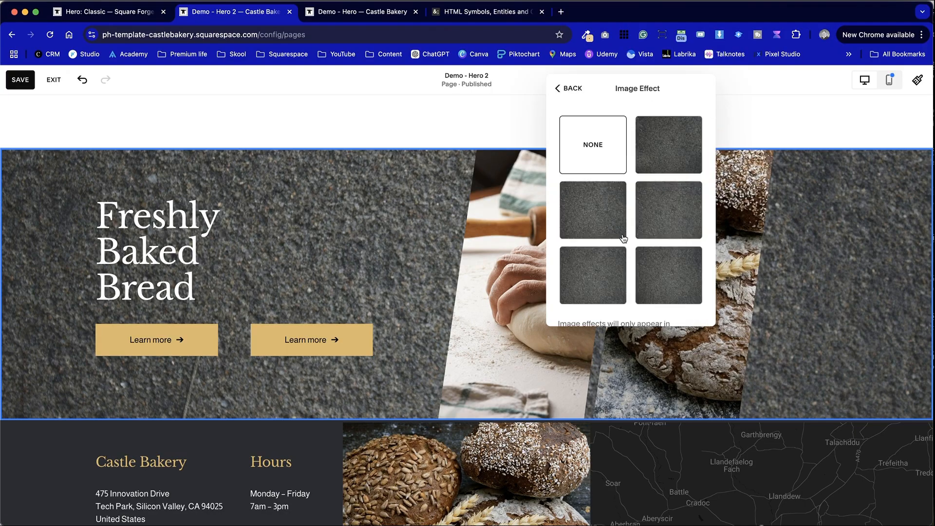
click(570, 89)
Replace the section's background with the grey cracked-stone image from a free stock image search for "slate texture".
click(575, 249)
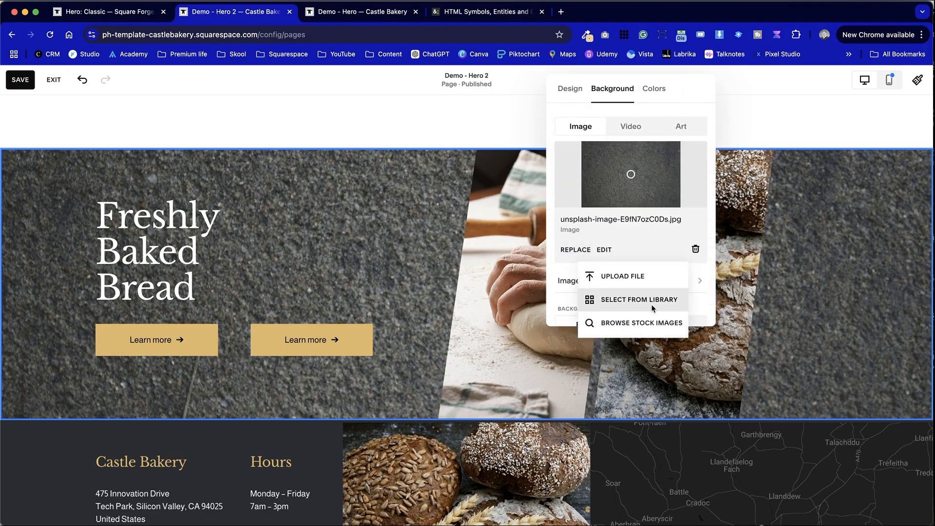
click(642, 324)
text(slate)
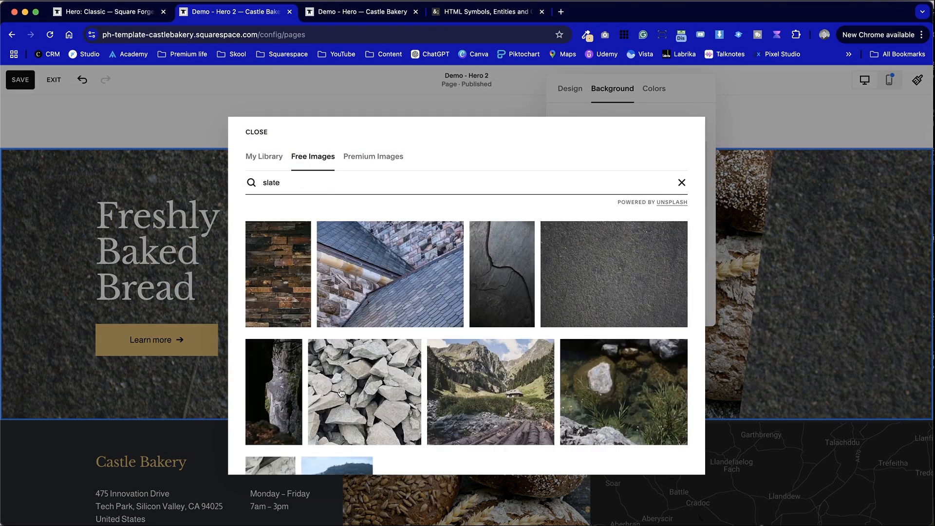
scroll(340, 393, down, 3)
scroll(340, 392, down, 5)
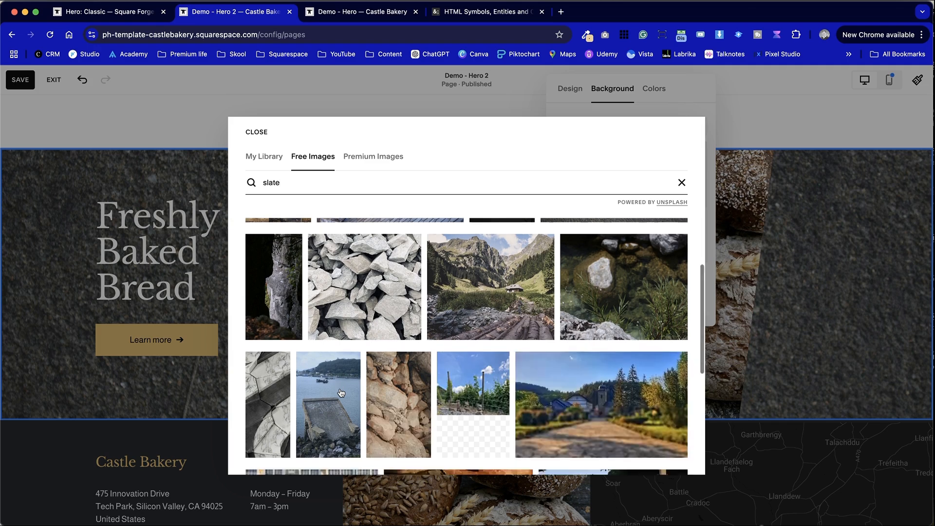
scroll(341, 393, down, 3)
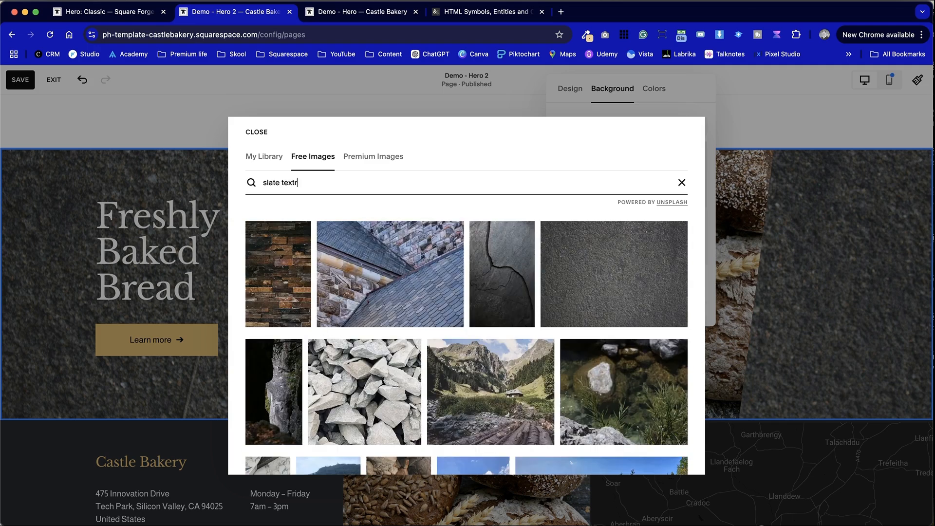
key(Return)
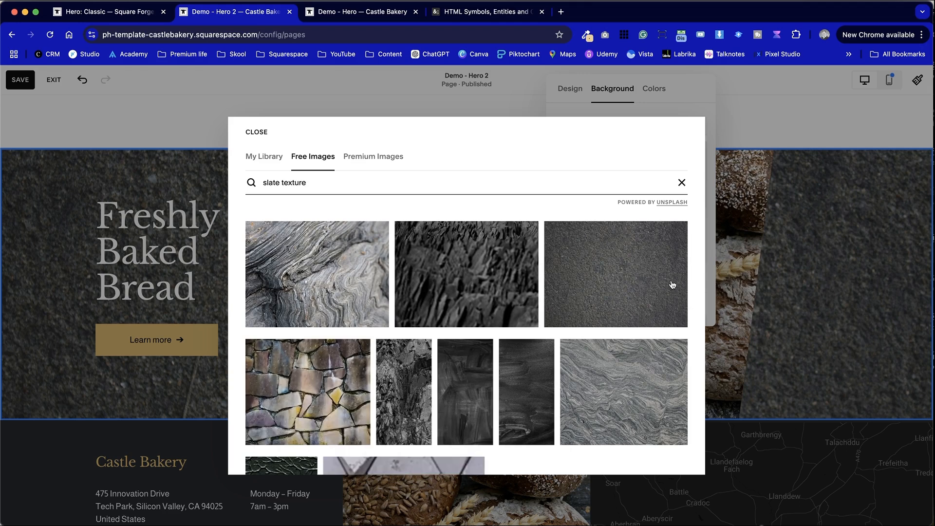
scroll(526, 382, down, 5)
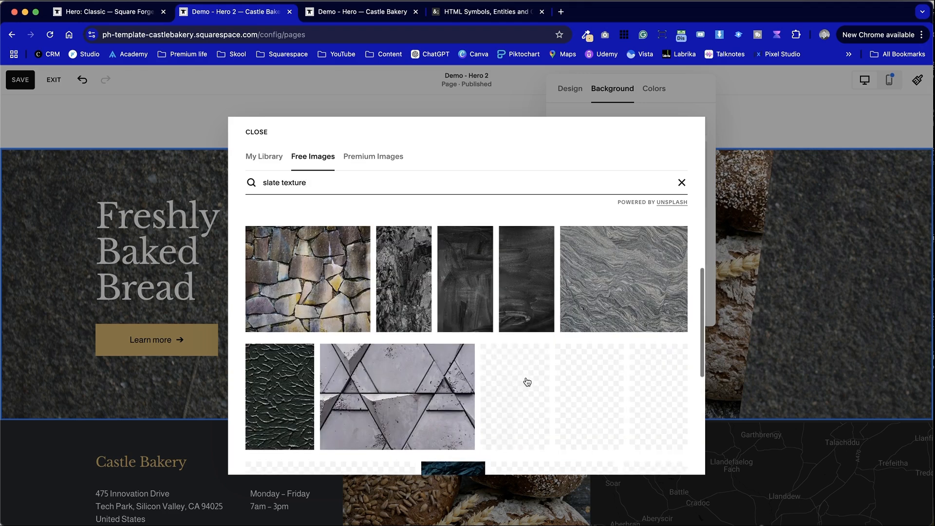
scroll(527, 382, down, 5)
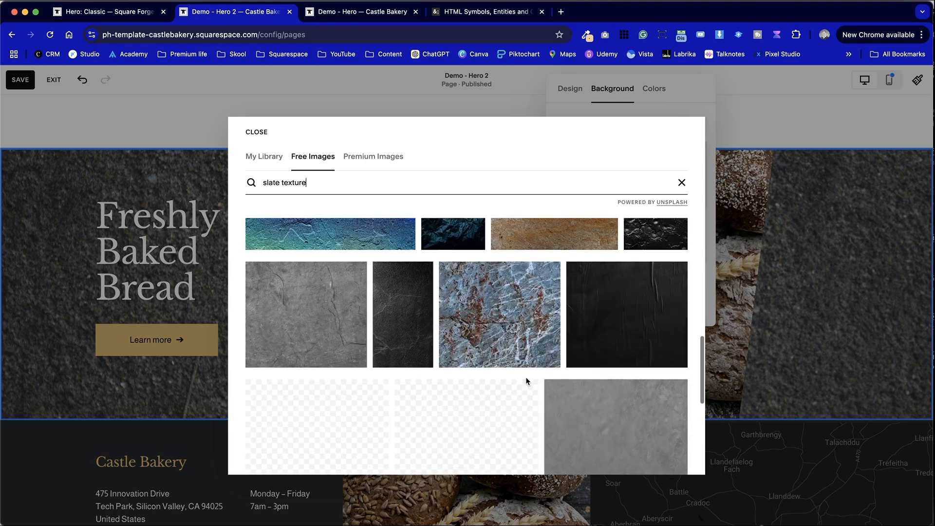
scroll(527, 382, down, 2)
scroll(526, 381, up, 1)
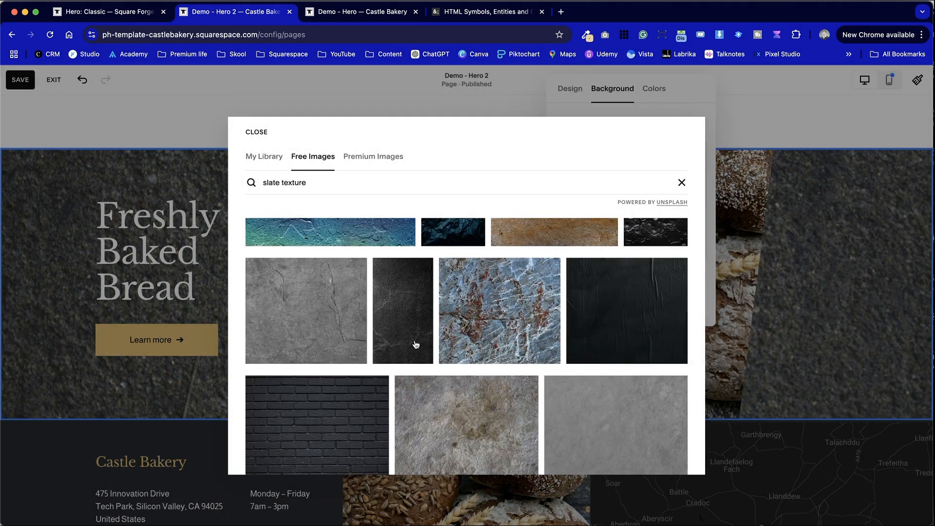
click(384, 386)
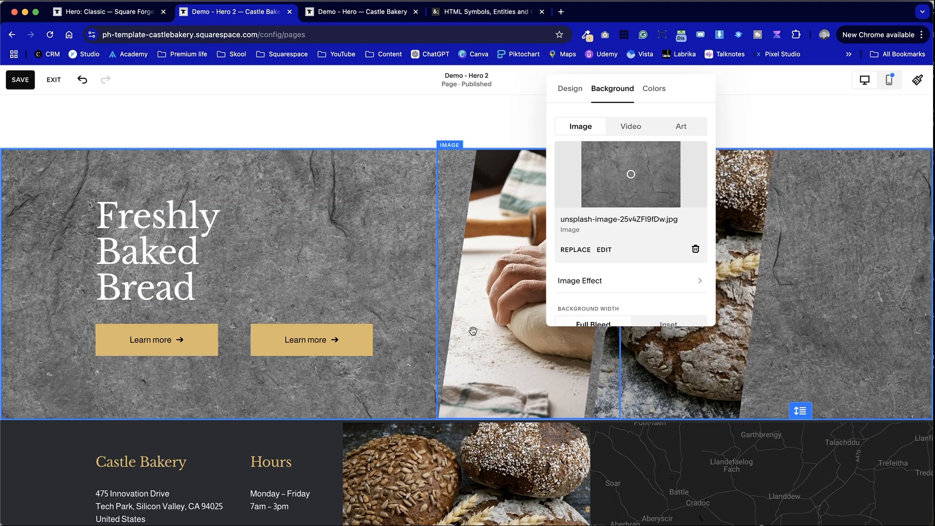
Darken the background image by setting Brightness to -100, Highlights to -100 and Shadows to -84.
drag(689, 116, 728, 218)
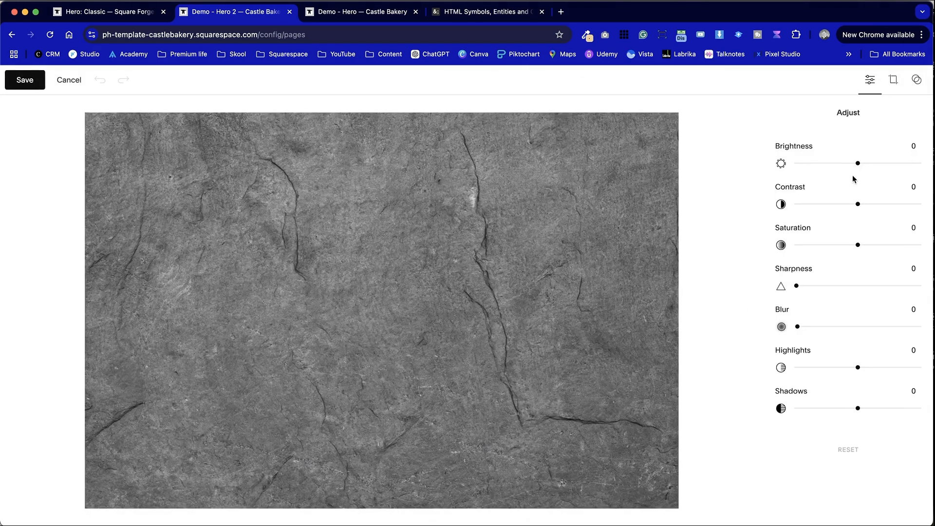
drag(843, 172, 759, 159)
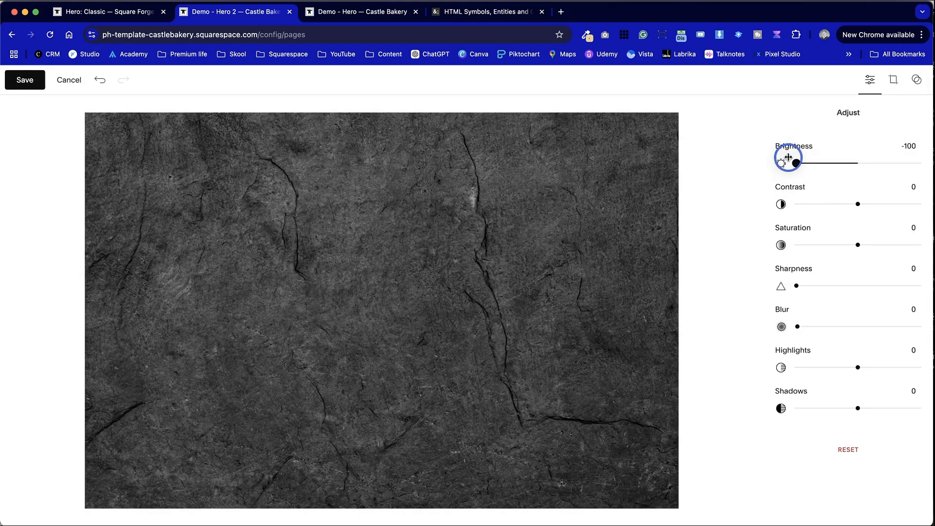
drag(857, 367, 765, 365)
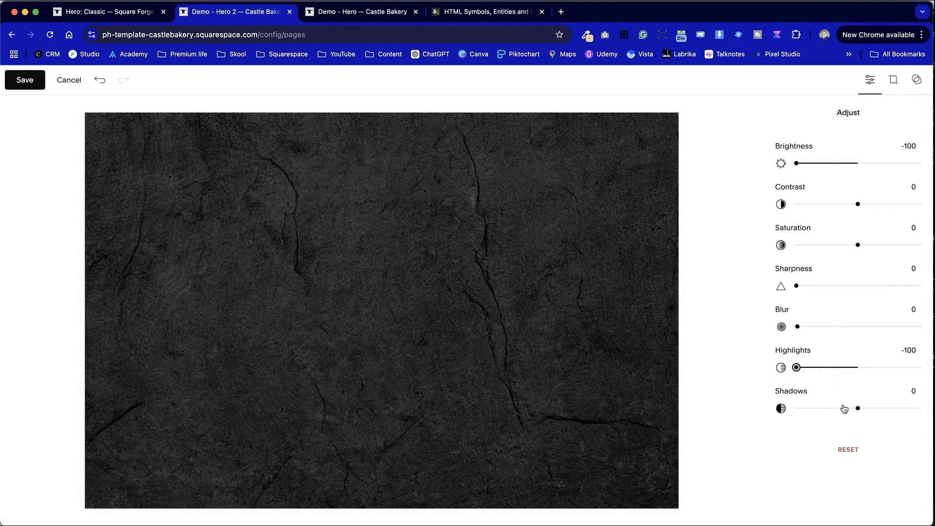
drag(857, 408, 804, 407)
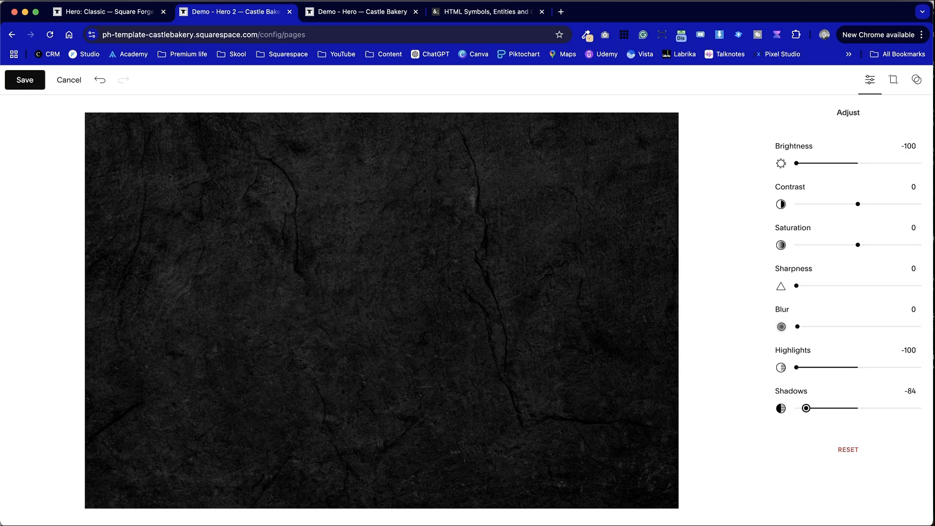
Crop the background image to 16:9 and save the image edits.
click(900, 79)
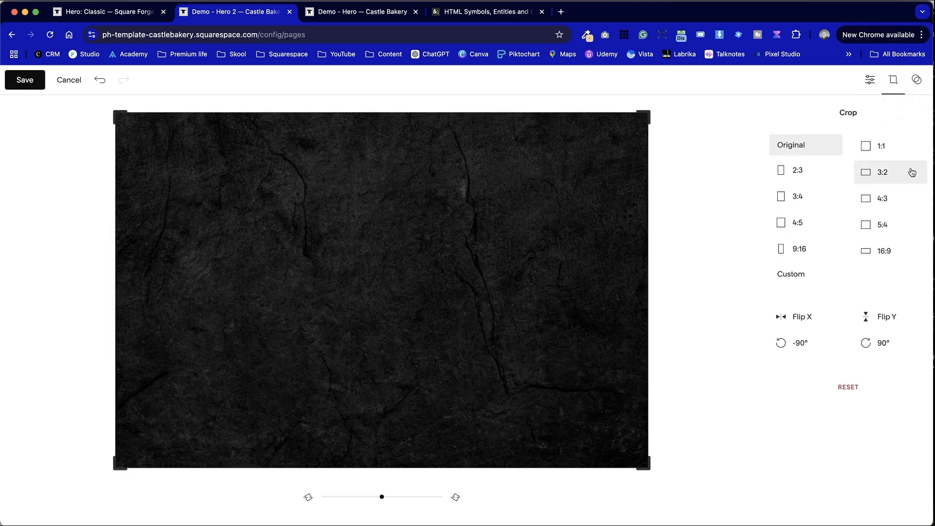
click(874, 263)
drag(443, 306, 453, 270)
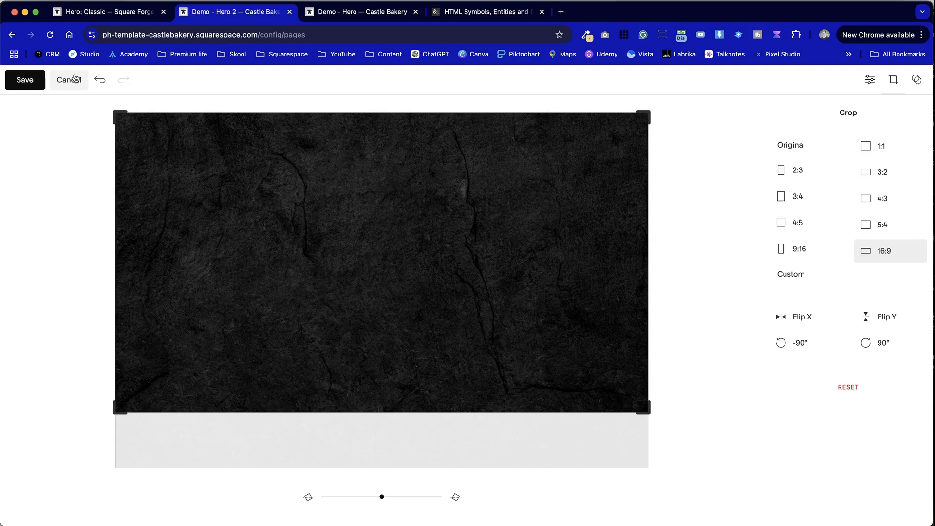
click(25, 80)
click(503, 320)
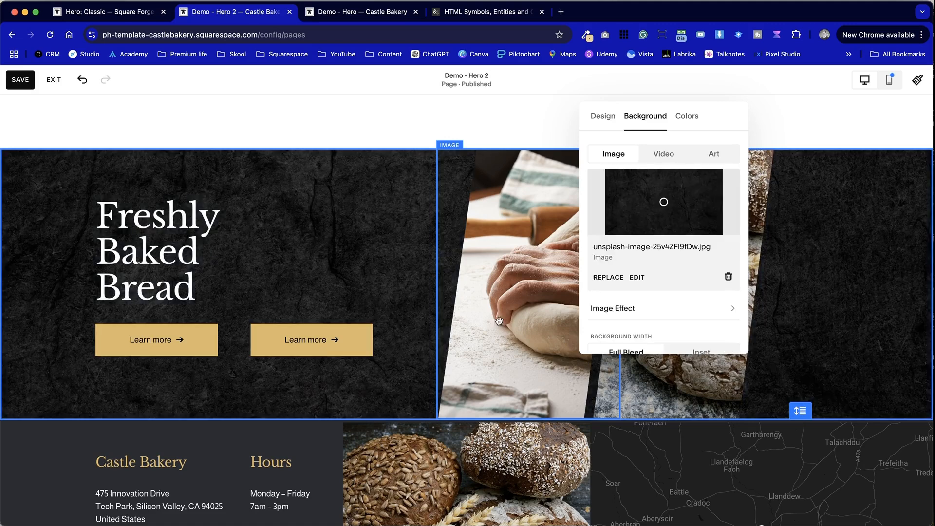
Close the section settings and move the second Learn more button directly beside the first one.
click(261, 246)
click(373, 269)
click(288, 114)
scroll(288, 114, down, 3)
scroll(278, 136, up, 3)
drag(297, 370, 273, 369)
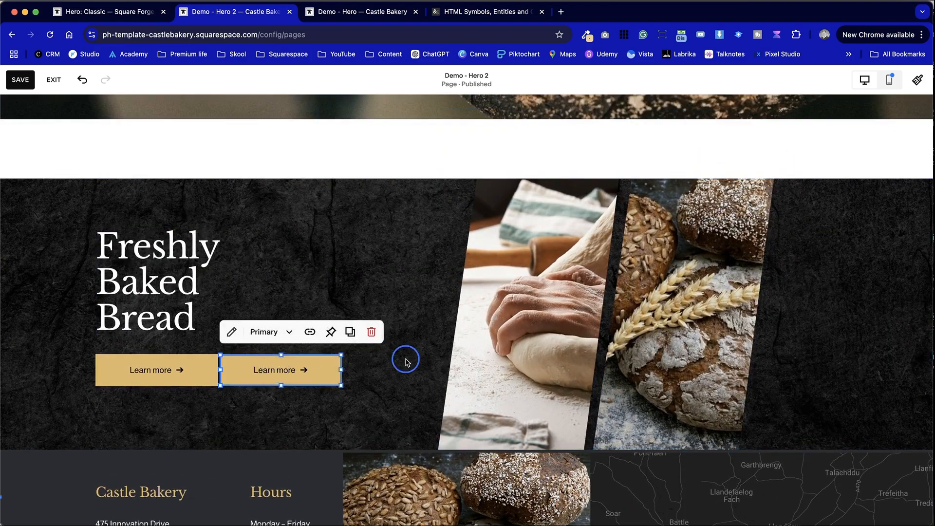
click(382, 272)
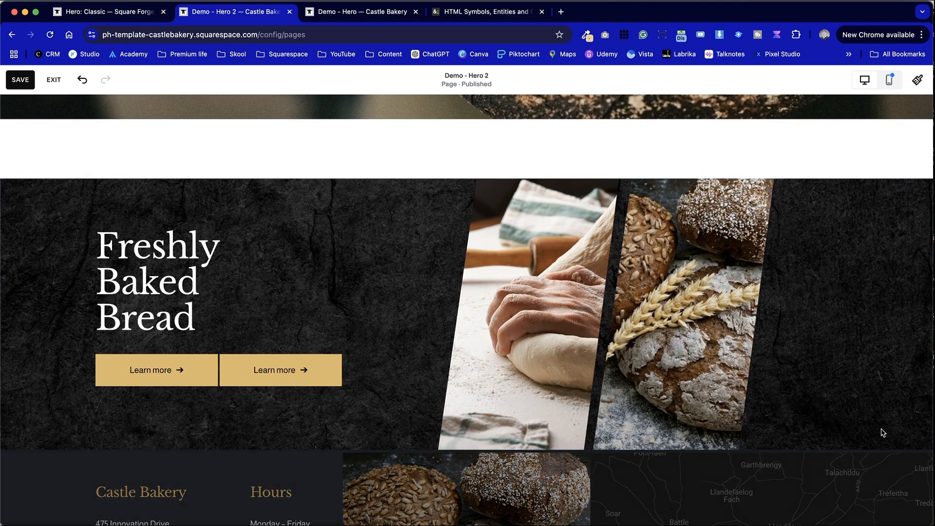
Select the dough and bread images together and shift both further right within the hero section.
scroll(735, 506, down, 2)
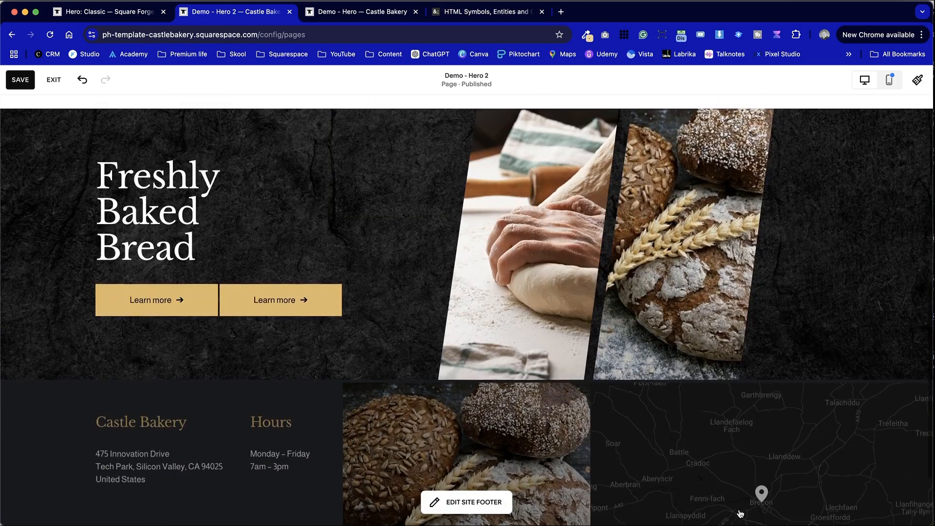
scroll(738, 511, up, 7)
scroll(739, 513, down, 8)
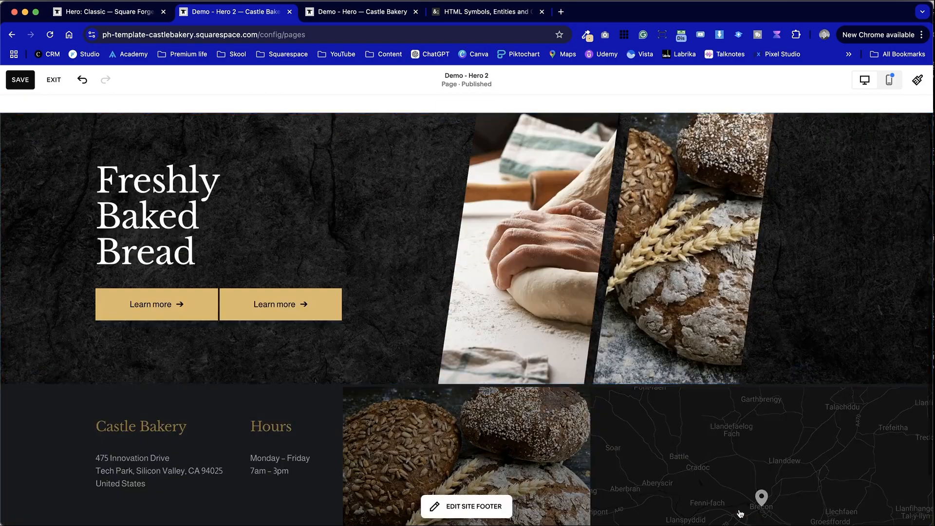
scroll(759, 495, up, 3)
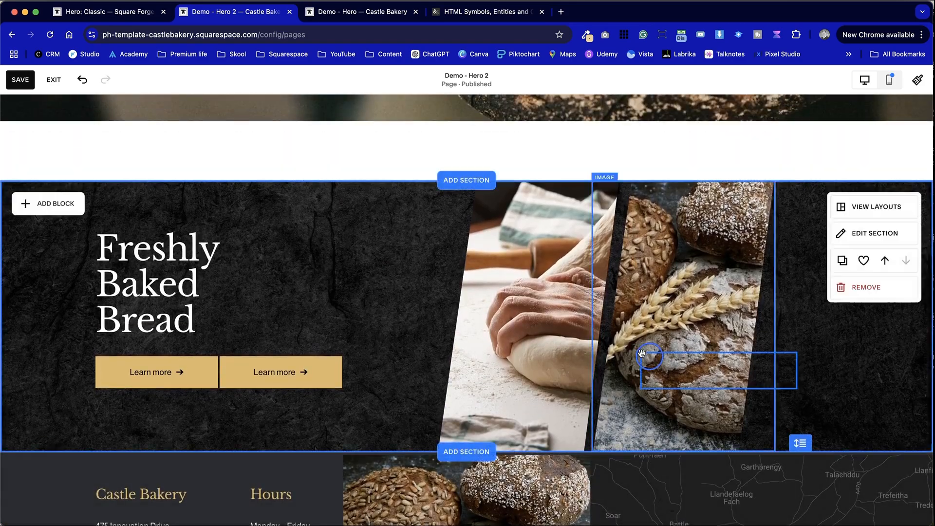
click(533, 317)
drag(533, 318, 596, 321)
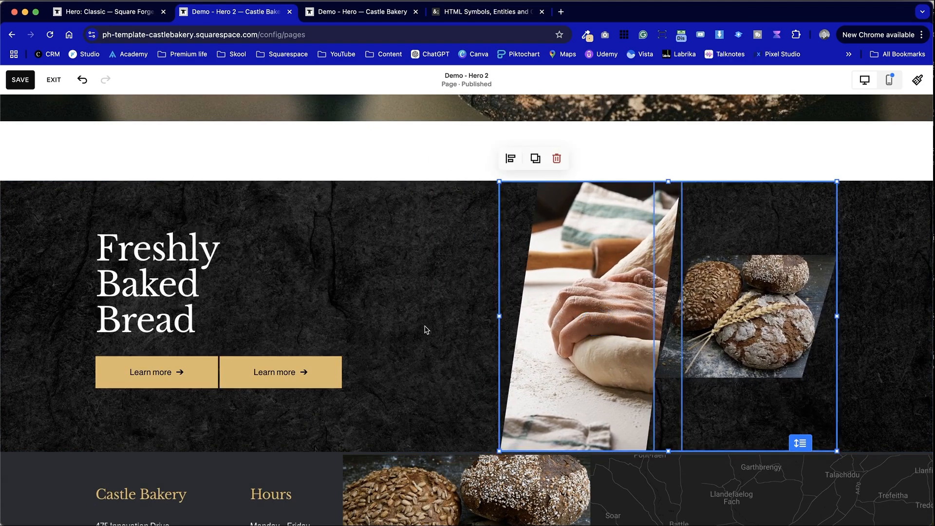
click(422, 328)
Set the bread image's design to Shape so that it fills its slanted frame.
click(732, 349)
mouse_move(745, 450)
mouse_down()
mouse_move(747, 388)
mouse_move(740, 471)
mouse_move(746, 451)
mouse_up()
double_click(813, 292)
click(813, 195)
drag(879, 203, 482, 163)
click(409, 196)
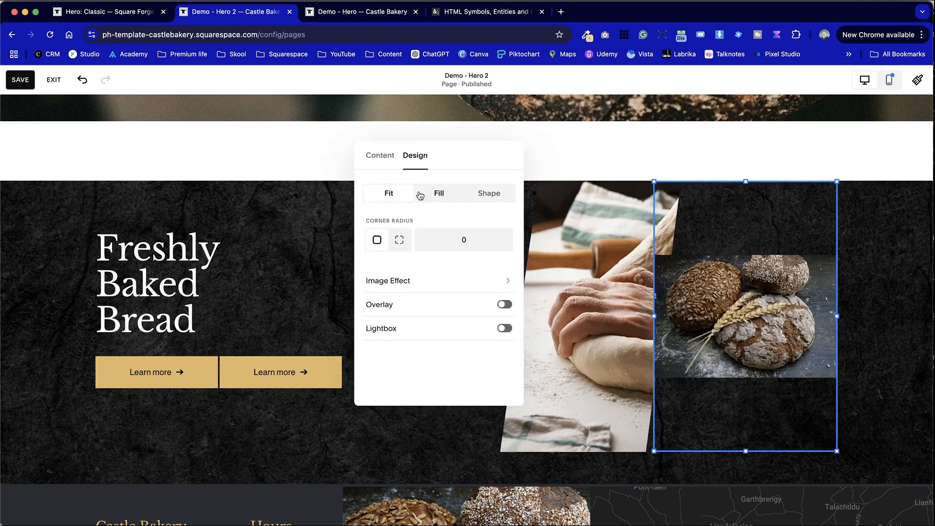
click(487, 194)
click(893, 381)
Shorten the hero section so its lower edge meets the lower edge of the two images.
click(816, 398)
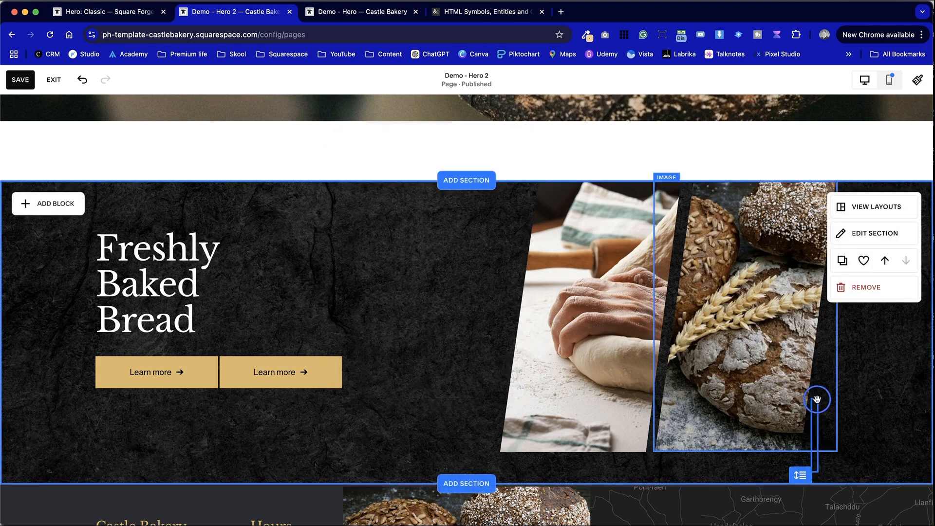
click(803, 478)
drag(800, 477, 803, 446)
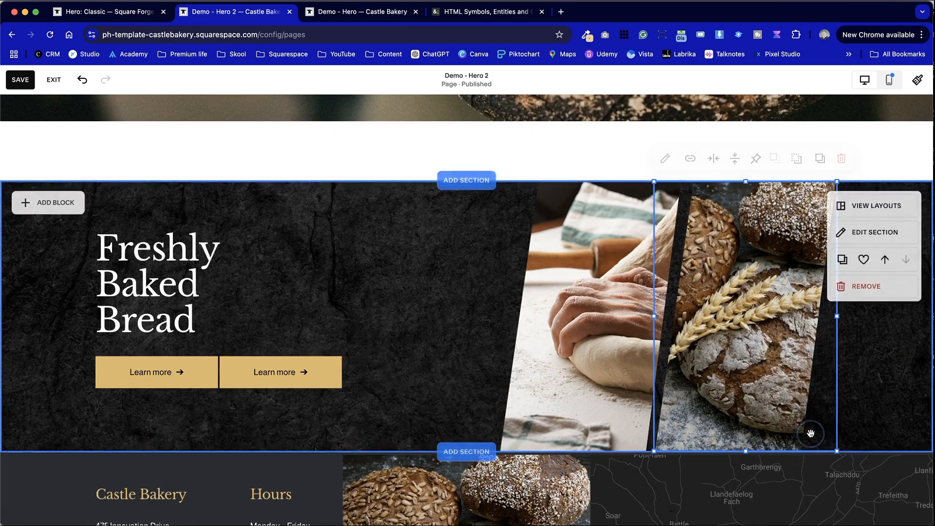
click(337, 492)
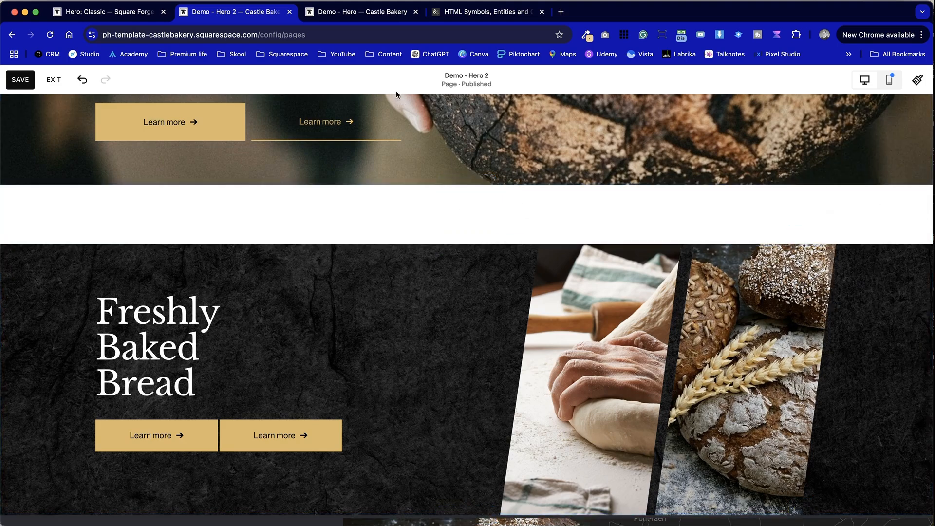
Switch to the mobile layout and lengthen the first hero section.
scroll(420, 259, down, 3)
scroll(420, 259, up, 2)
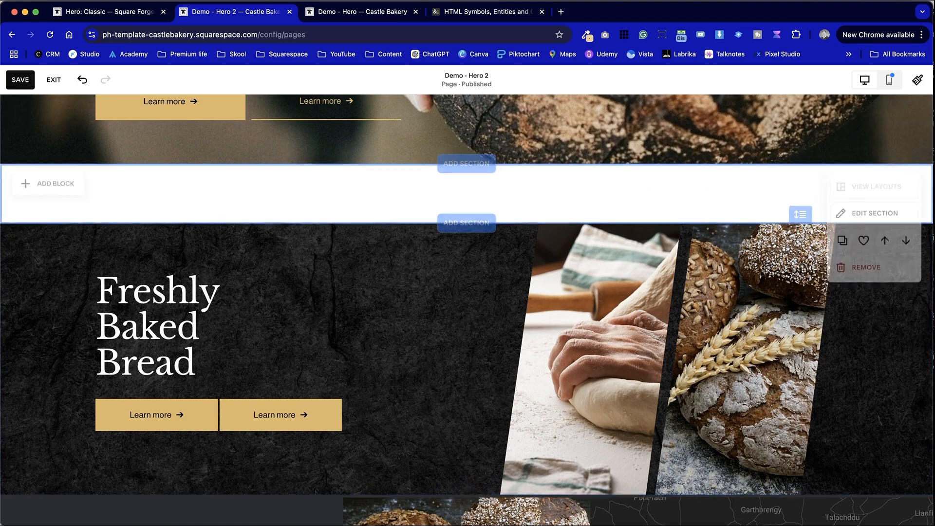
click(889, 80)
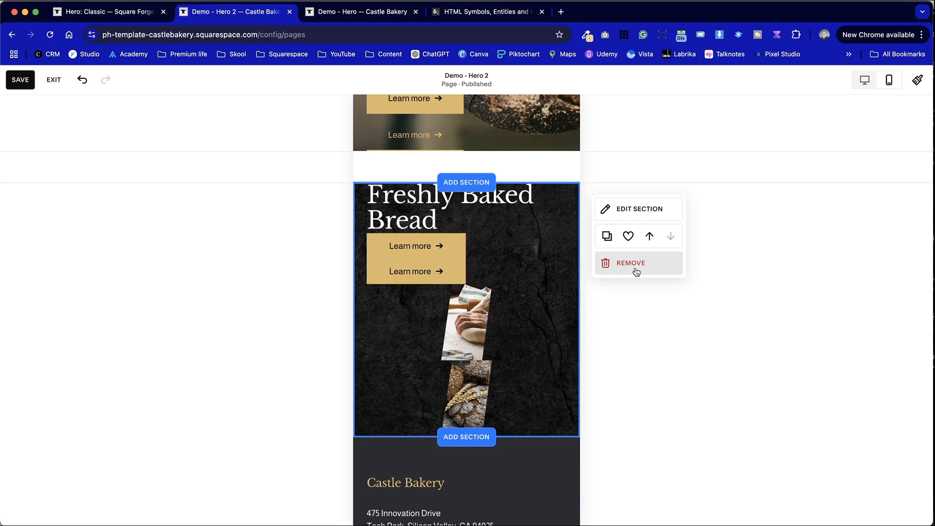
scroll(636, 272, up, 4)
drag(547, 345, 546, 441)
drag(459, 362, 433, 320)
click(510, 383)
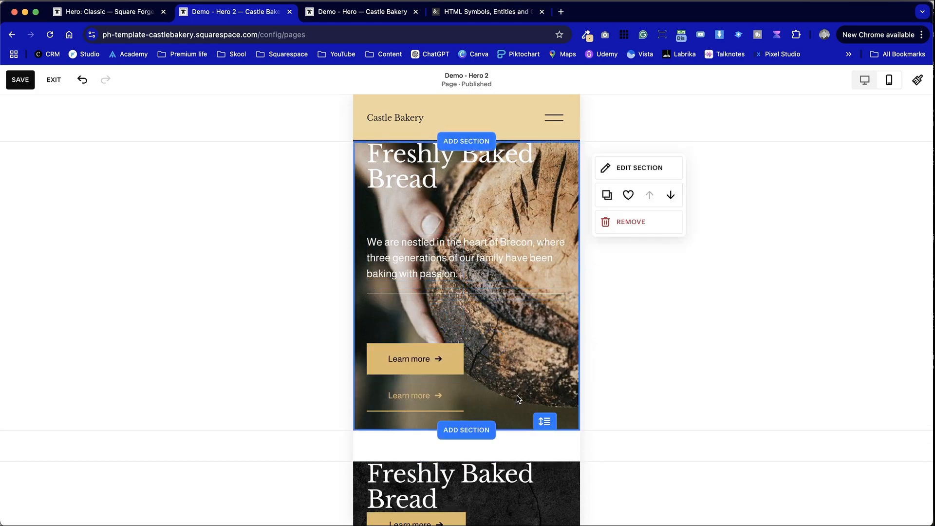
Extend the first hero section further downward and move its divider and paragraph lower.
drag(539, 417, 542, 479)
drag(495, 447, 426, 481)
scroll(463, 369, down, 3)
click(518, 364)
scroll(445, 231, up, 2)
drag(456, 263, 456, 390)
drag(471, 218, 471, 348)
scroll(487, 359, down, 2)
click(551, 404)
drag(547, 409, 547, 489)
Place the outlined Learn more button directly beside the filled one in the first hero section.
scroll(653, 427, down, 3)
drag(423, 288, 531, 257)
click(466, 296)
drag(430, 294, 495, 337)
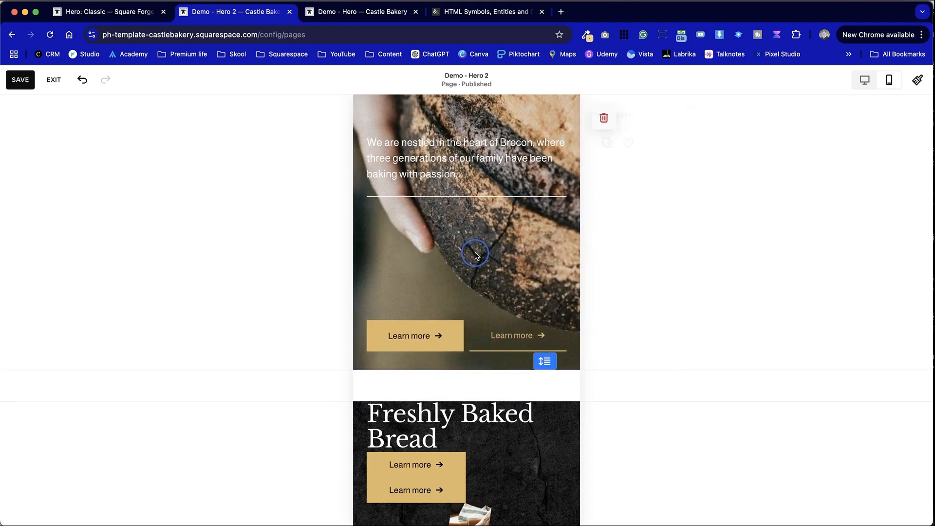
click(475, 255)
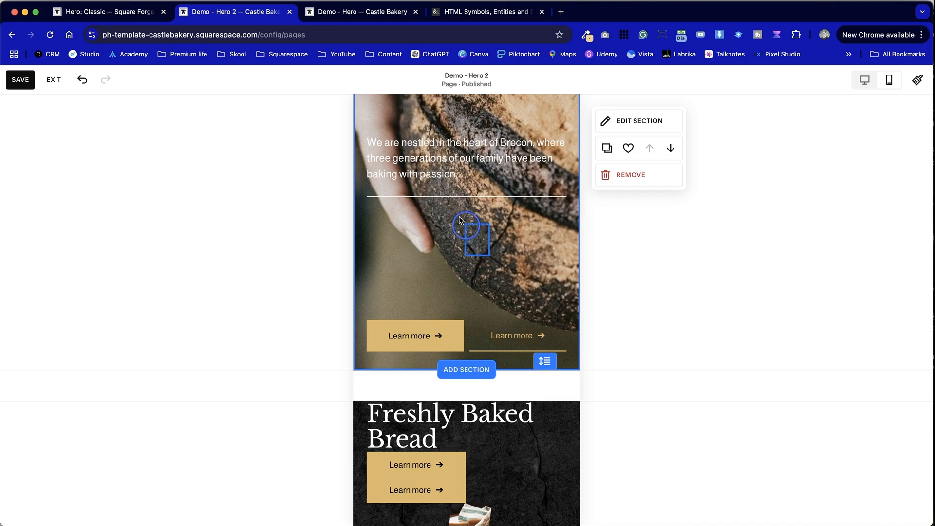
Move the paragraph and divider together down to just above the two Learn more buttons.
click(432, 139)
drag(432, 139, 432, 247)
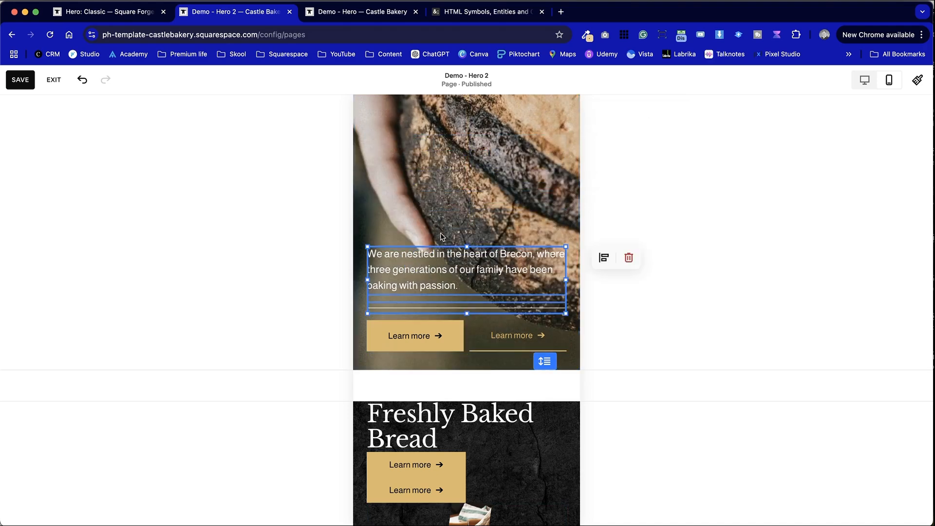
click(460, 197)
scroll(461, 200, down, 2)
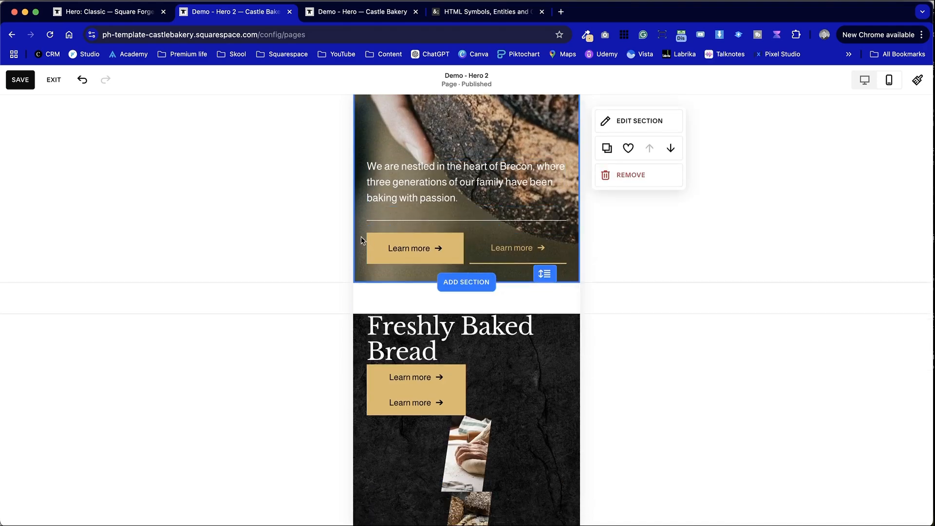
Move both Learn more buttons further down in the first hero section and check the spacing.
click(516, 248)
drag(516, 249, 506, 348)
click(511, 378)
click(528, 326)
scroll(530, 313, up, 5)
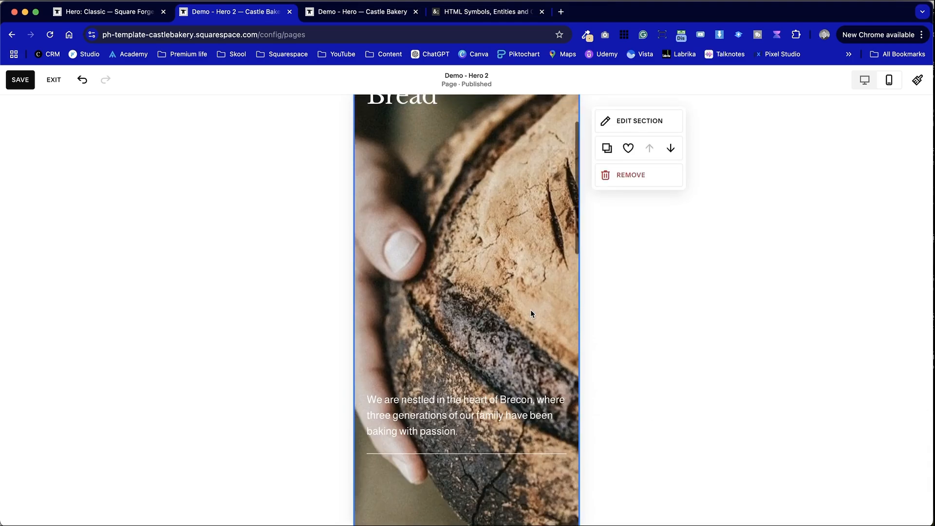
scroll(531, 313, up, 3)
scroll(531, 314, down, 6)
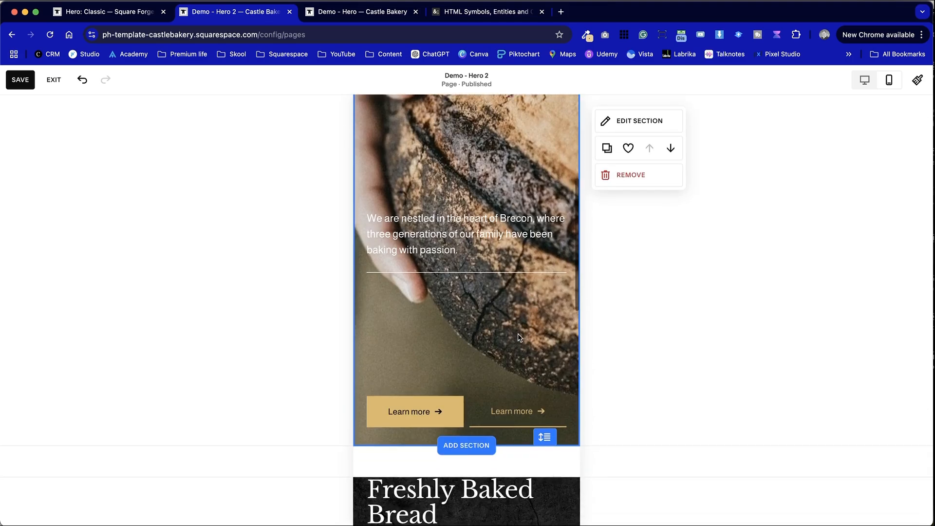
Move the paragraph and divider back up towards the heading and lower the heading slightly.
scroll(520, 337, up, 3)
click(484, 387)
scroll(485, 392, up, 3)
drag(470, 452, 471, 266)
drag(437, 143, 437, 199)
Move both Learn more buttons up beneath the divider and shorten the first hero section.
scroll(436, 224, down, 4)
drag(406, 403, 497, 454)
drag(497, 454, 486, 272)
scroll(492, 379, up, 3)
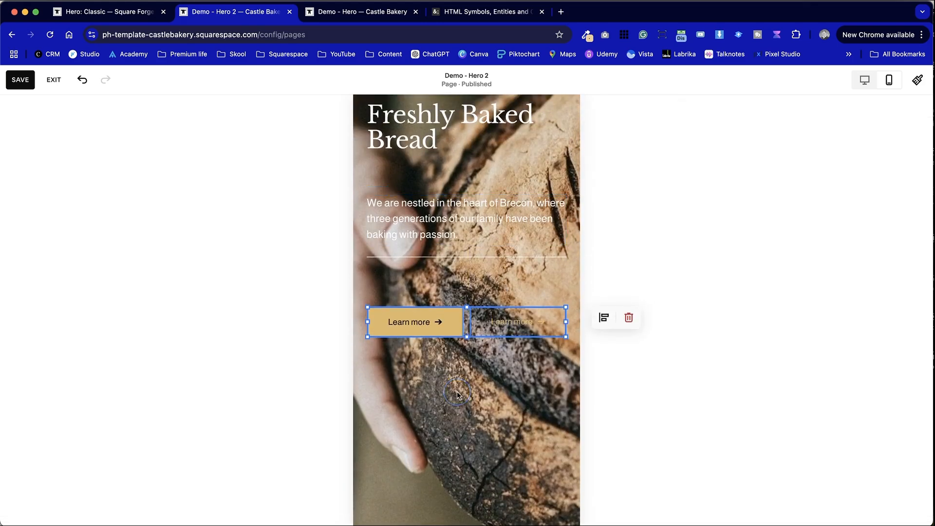
scroll(457, 395, down, 3)
drag(544, 451, 544, 313)
scroll(560, 331, up, 4)
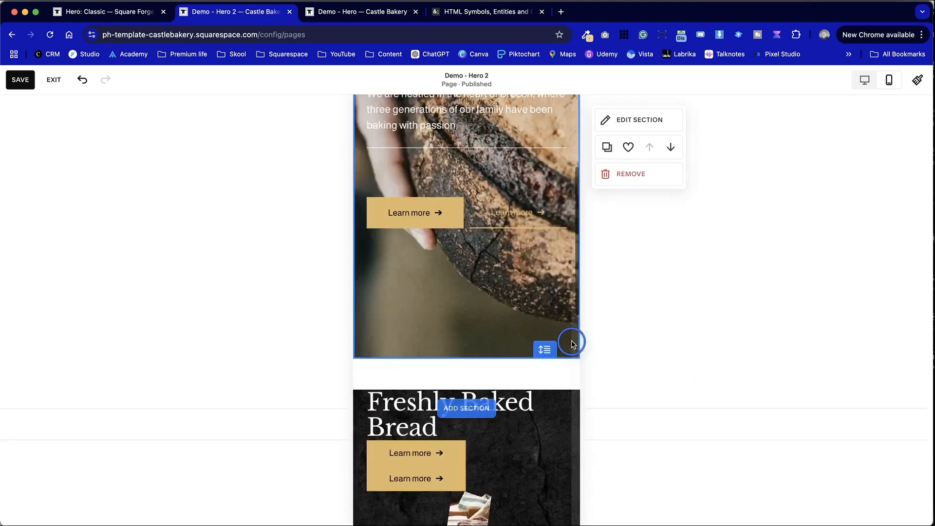
Shift the background image's focal point left so the hand and loaf sit at the right of the first hero.
click(626, 168)
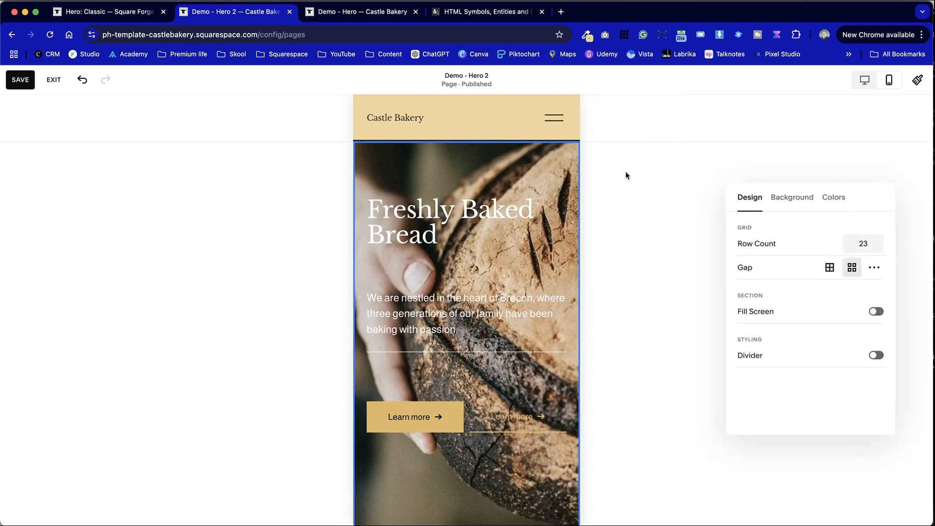
click(808, 197)
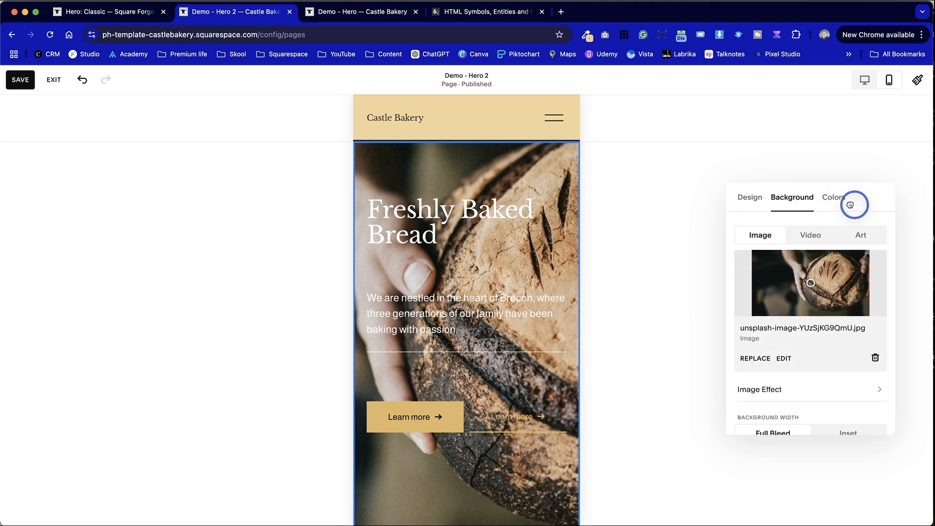
drag(859, 205, 774, 158)
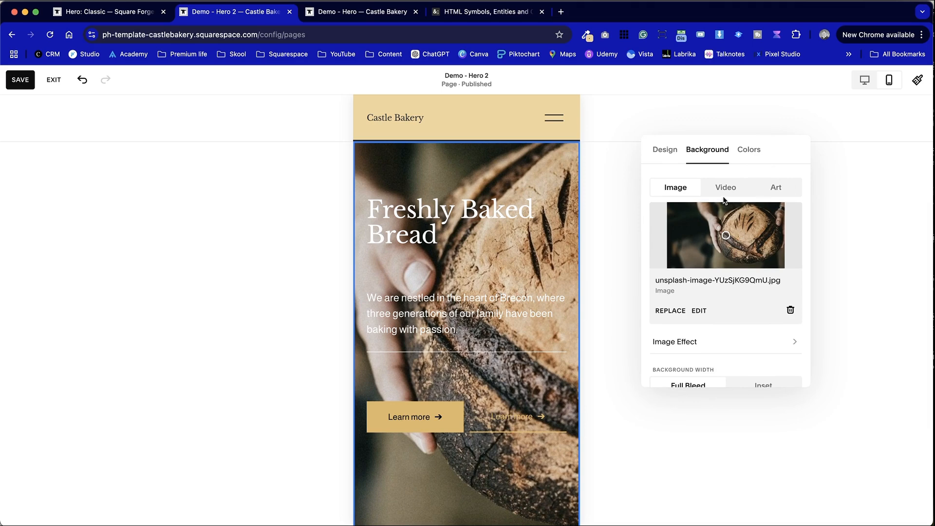
click(699, 237)
drag(699, 236, 696, 236)
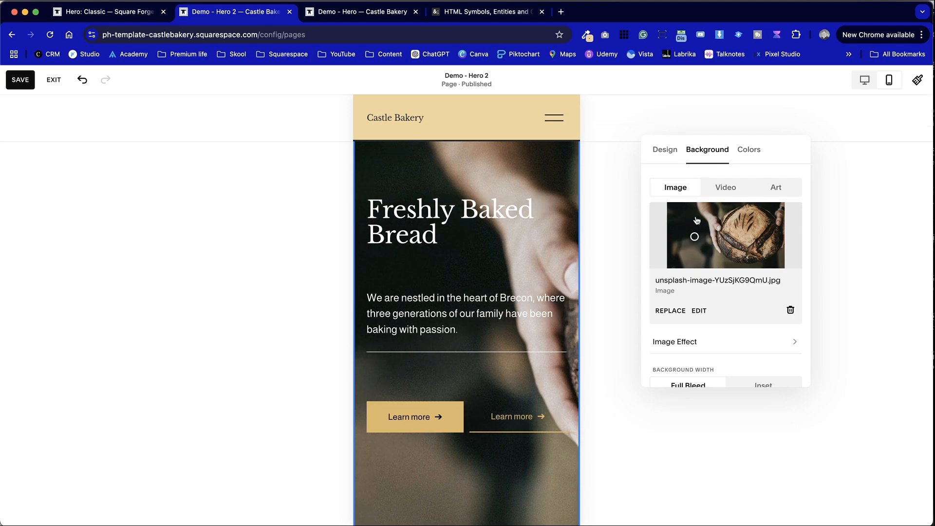
drag(695, 238, 707, 239)
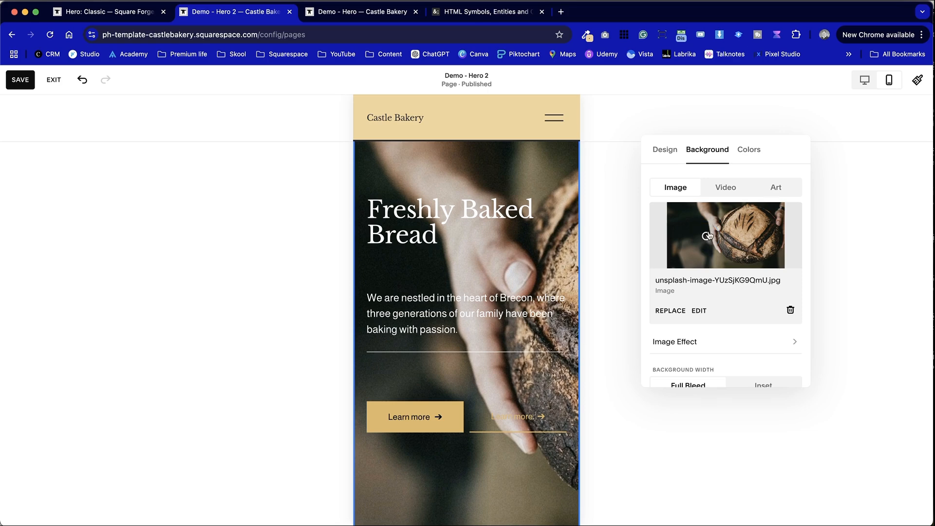
scroll(595, 390, down, 2)
click(247, 191)
scroll(359, 305, up, 1)
scroll(359, 305, down, 1)
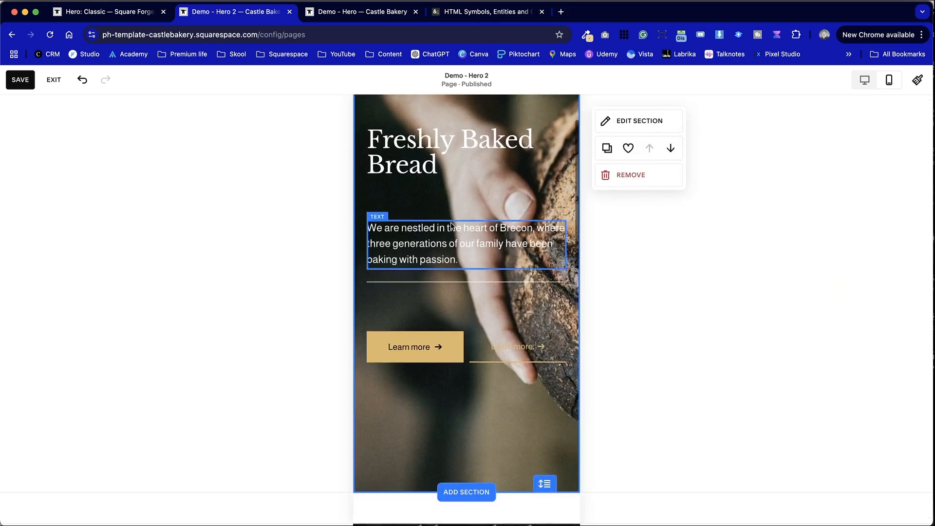
Narrow the first hero's heading so it wraps onto three lines, and narrow the paragraph to keep it off the loaf.
click(467, 155)
drag(565, 169, 498, 168)
click(453, 428)
click(477, 263)
drag(565, 245, 488, 246)
click(558, 307)
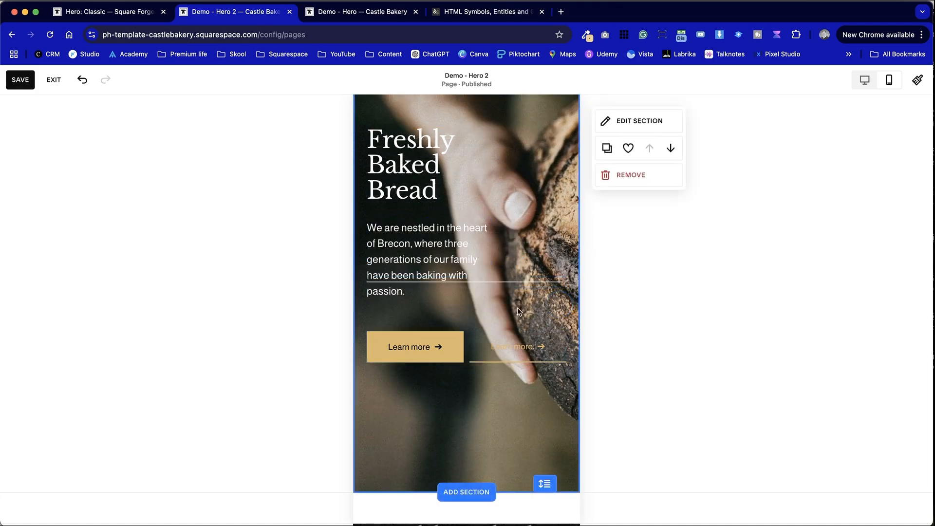
Lower both Learn more buttons, then move the paragraph below the divider and narrow it to the first button's width.
scroll(516, 307, down, 3)
drag(507, 282, 512, 397)
drag(439, 283, 439, 390)
click(495, 317)
drag(429, 190, 428, 283)
click(438, 243)
drag(489, 287, 463, 287)
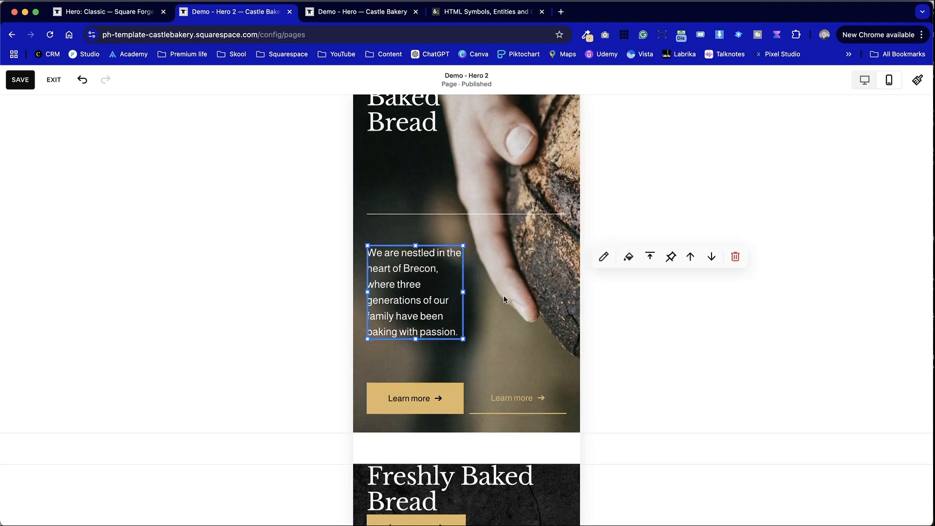
Stack the heading, paragraph and divider closely above the two buttons at the base of the first hero.
click(509, 370)
drag(476, 214, 477, 363)
click(524, 292)
drag(497, 402, 497, 384)
drag(436, 401, 438, 382)
scroll(428, 292, up, 1)
drag(400, 133, 400, 224)
click(305, 215)
Review the first hero section's mobile layout from the header to its lower edge.
scroll(307, 220, down, 1)
scroll(306, 217, down, 3)
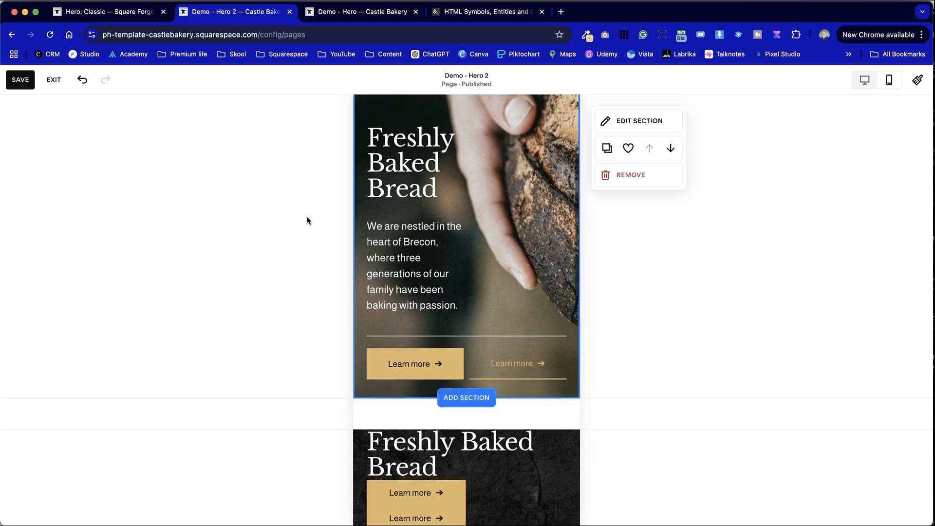
scroll(306, 217, up, 5)
scroll(307, 217, down, 2)
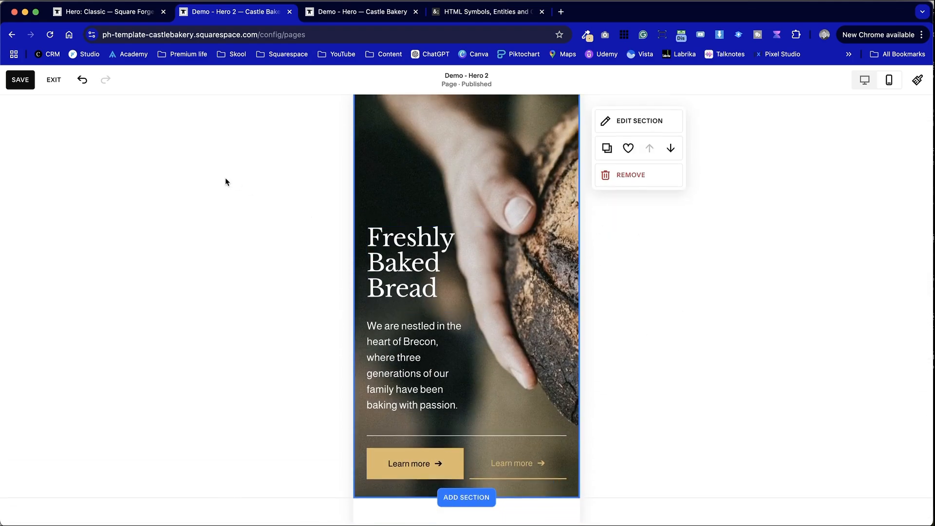
scroll(225, 182, up, 2)
scroll(225, 182, down, 2)
scroll(225, 182, up, 2)
scroll(224, 182, down, 1)
scroll(225, 182, up, 2)
scroll(420, 354, down, 10)
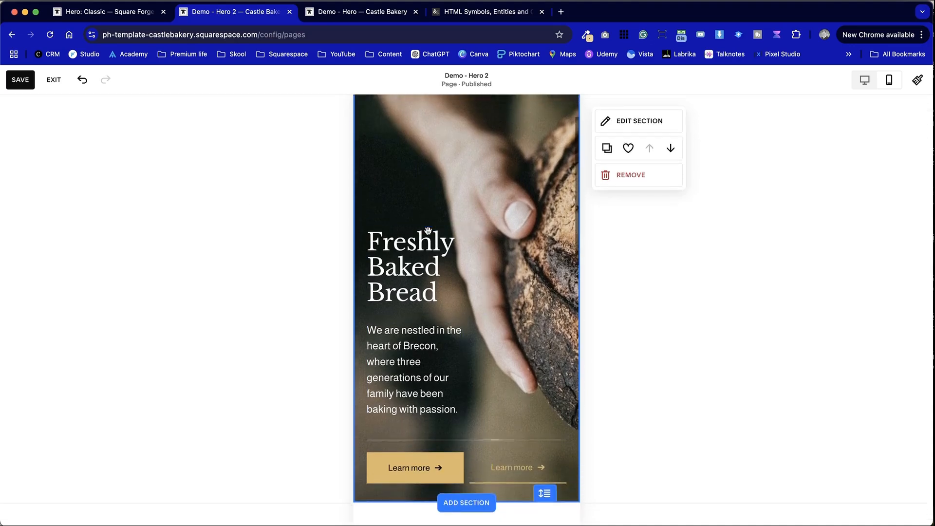
Lengthen the second hero section and resize the bread image into a tall, narrow frame along the section's right side.
scroll(428, 234, down, 4)
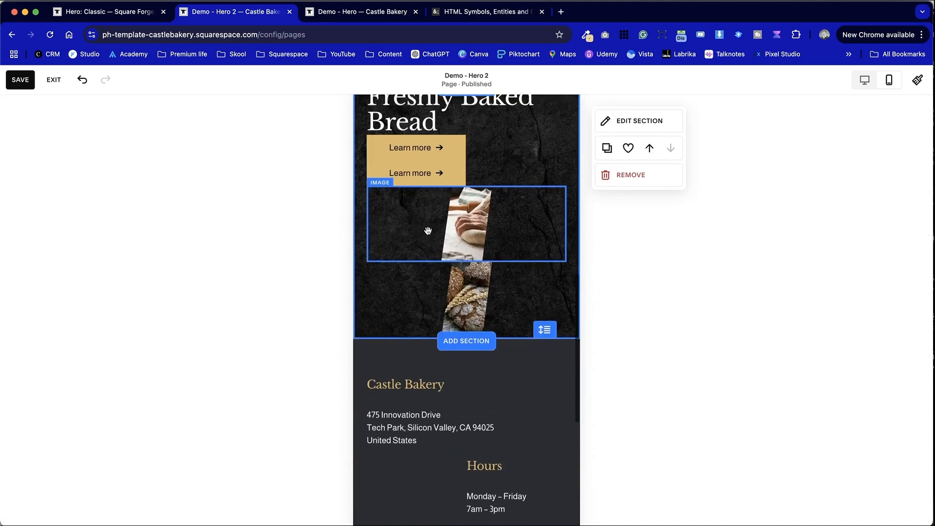
drag(544, 318, 543, 434)
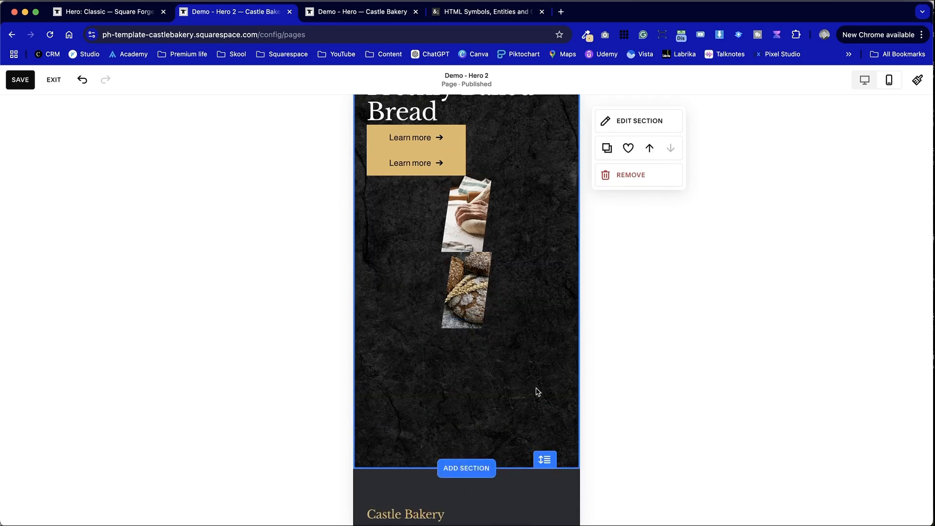
mouse_move(475, 291)
mouse_down()
mouse_move(499, 293)
mouse_move(475, 303)
mouse_up()
drag(367, 304, 493, 310)
drag(530, 341, 532, 456)
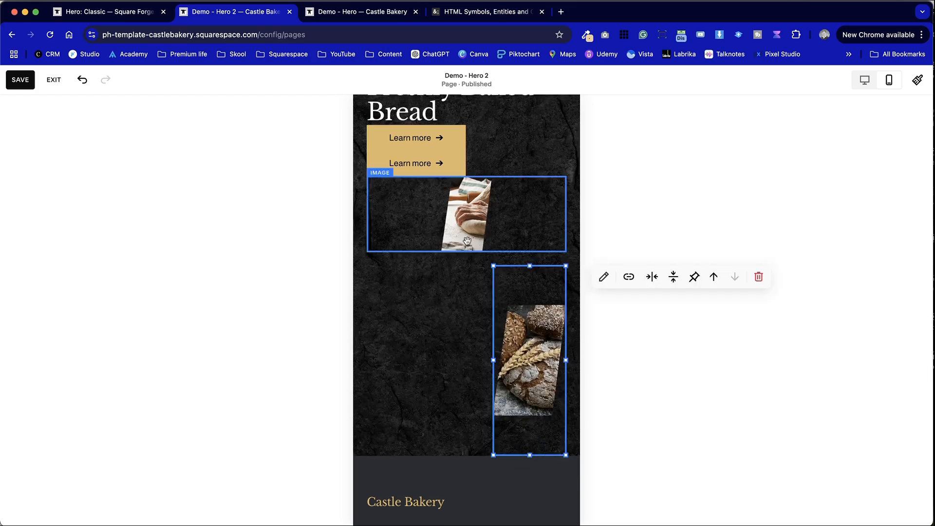
Place the dough image beside the bread image and match its narrow frame and height.
drag(469, 232, 456, 296)
drag(360, 277, 409, 298)
drag(454, 340, 465, 463)
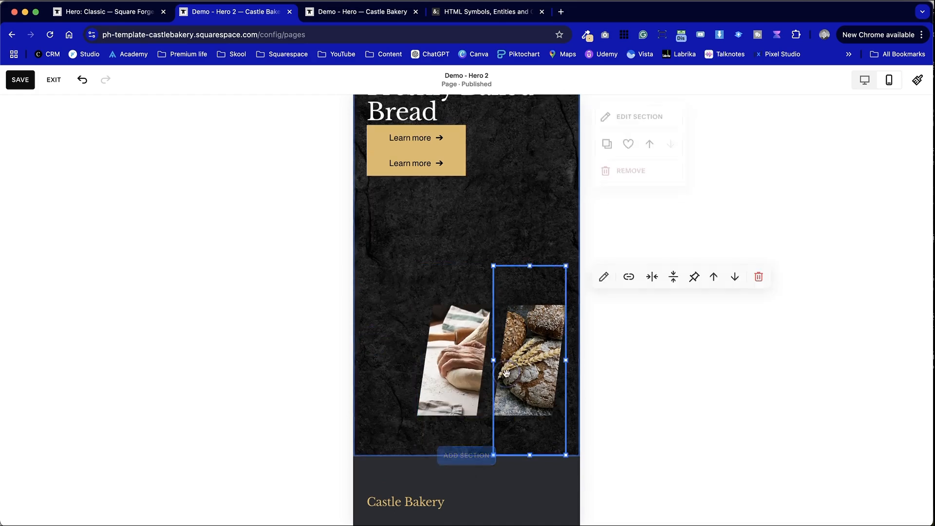
Shorten both image frames so they fit closely around the slanted pictures.
drag(530, 455, 533, 372)
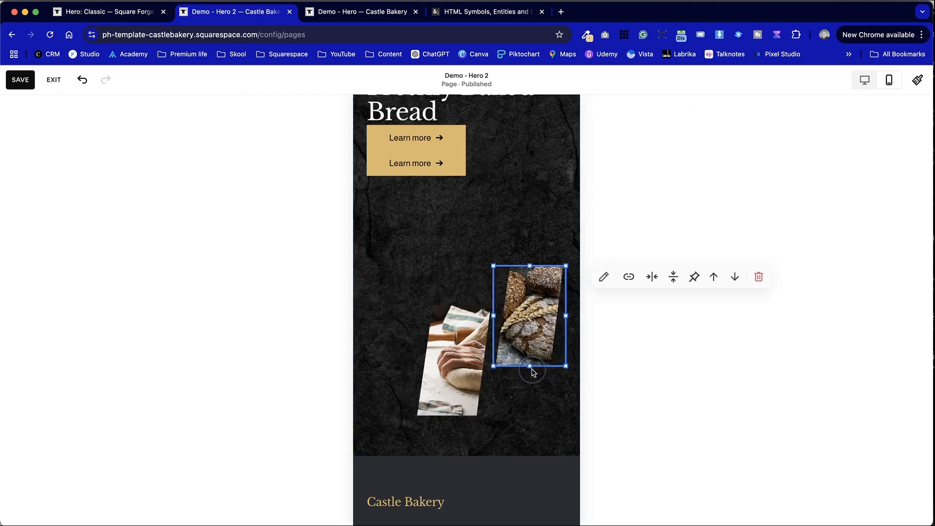
drag(455, 455, 456, 366)
click(465, 388)
Try to close the gap by moving the bread image left towards the dough image.
click(529, 320)
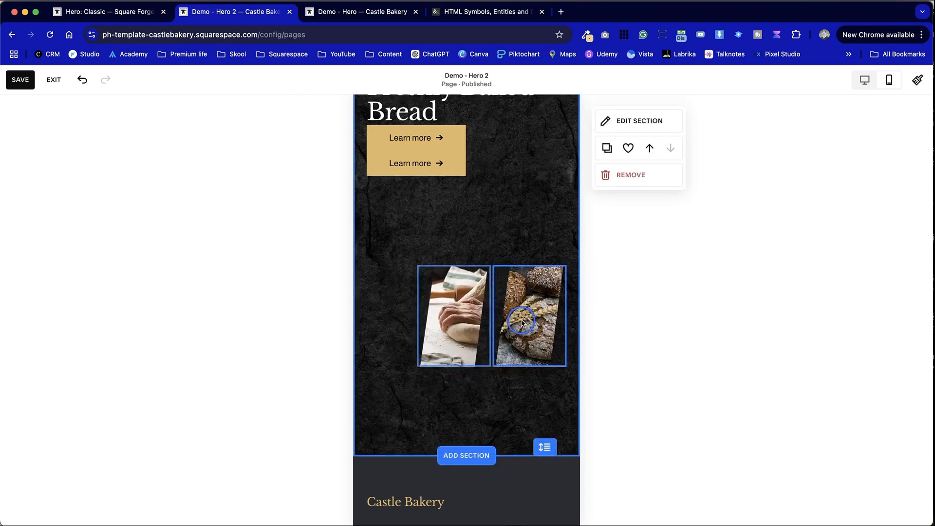
key(Left)
click(521, 387)
drag(497, 335, 507, 318)
click(446, 404)
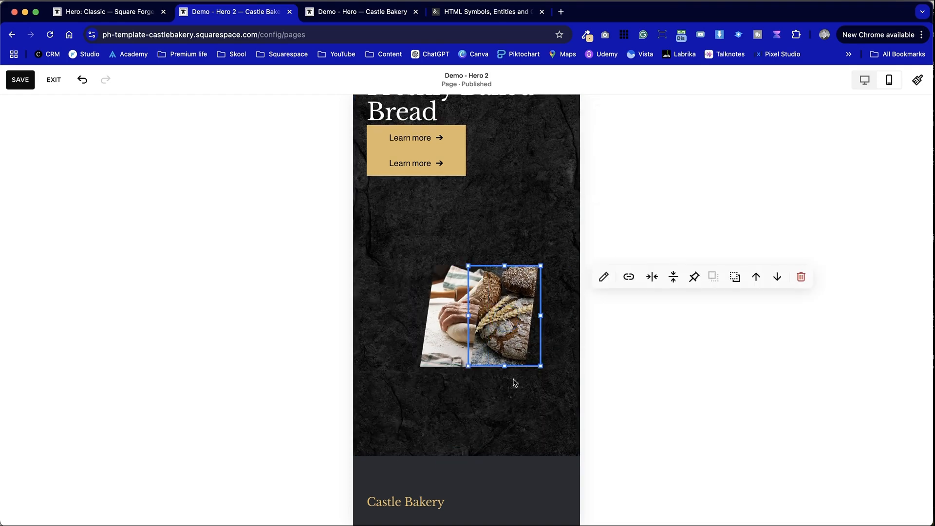
click(511, 415)
Move both images up beneath the stacked buttons and shorten the second hero section to their lower edge.
click(502, 327)
drag(502, 328, 528, 251)
click(534, 416)
drag(545, 447, 544, 281)
scroll(416, 253, up, 1)
scroll(416, 254, up, 3)
click(457, 370)
click(515, 297)
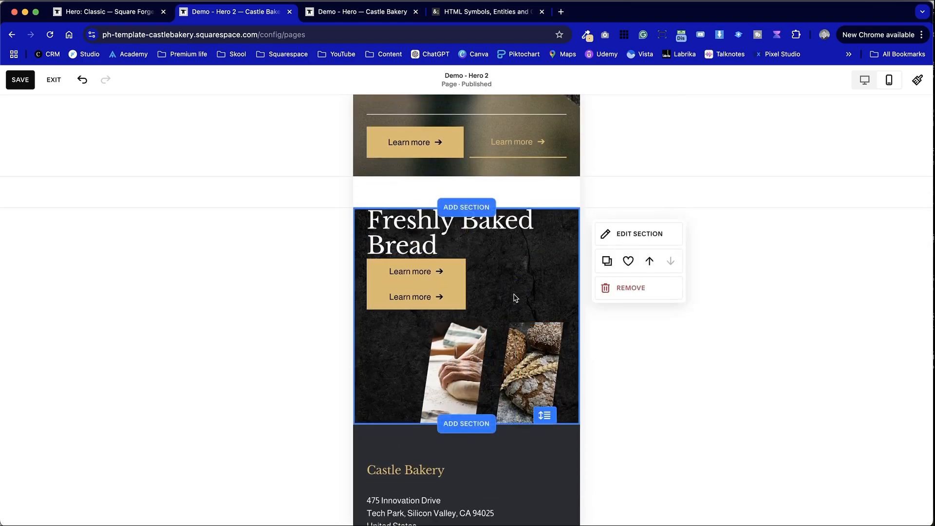
Narrow the second hero's heading so it wraps onto three lines.
click(480, 237)
drag(566, 233, 464, 234)
click(484, 313)
Move the dough image up beside the heading and shift the bread image left below it.
drag(437, 375, 512, 269)
click(433, 344)
drag(530, 374, 499, 375)
Move the two Learn more buttons lower under the heading with a gap between them.
drag(451, 297, 450, 373)
drag(448, 272, 448, 337)
click(442, 410)
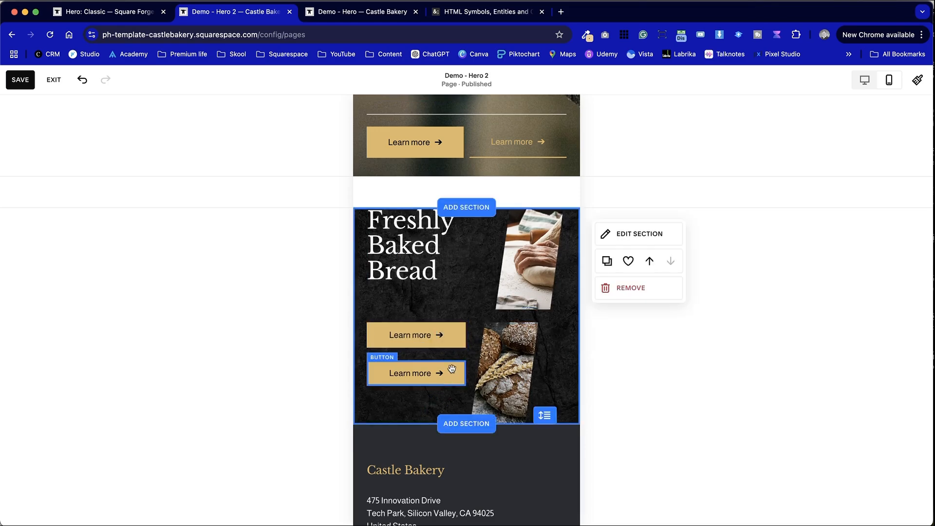
Move the bread image up beside the dough image, set slightly lower.
click(496, 382)
drag(492, 375, 476, 272)
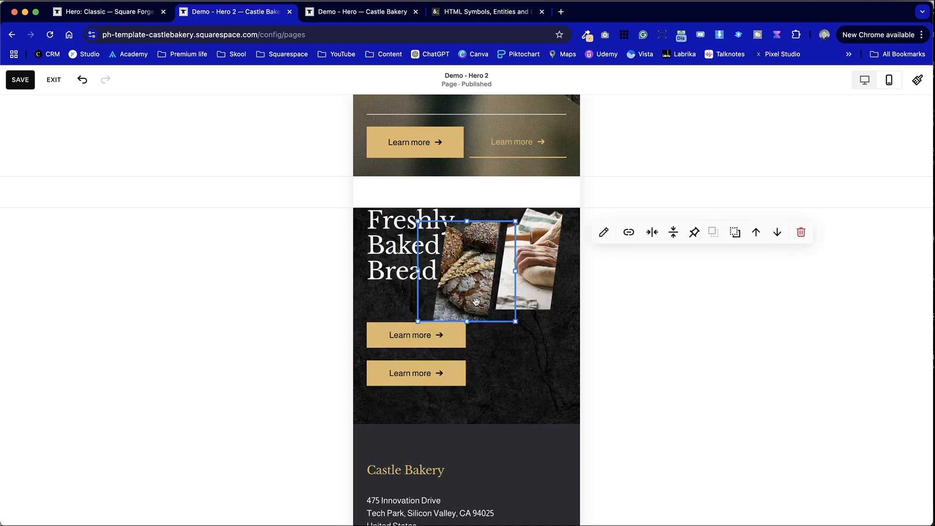
click(530, 384)
click(526, 265)
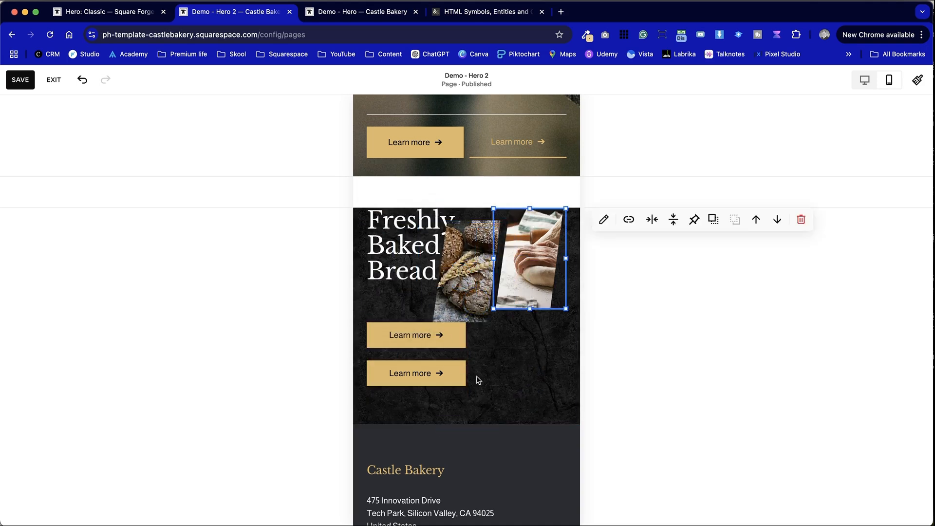
Set the two Learn more buttons side by side and move them near the second hero's lower edge.
drag(423, 333, 525, 367)
click(522, 403)
drag(471, 383, 445, 401)
Position the bread and dough images as a staggered pair between the heading and buttons, against the section's right side.
drag(469, 294, 445, 357)
click(517, 341)
drag(521, 269, 496, 319)
click(384, 344)
drag(382, 323, 480, 329)
drag(456, 336, 504, 311)
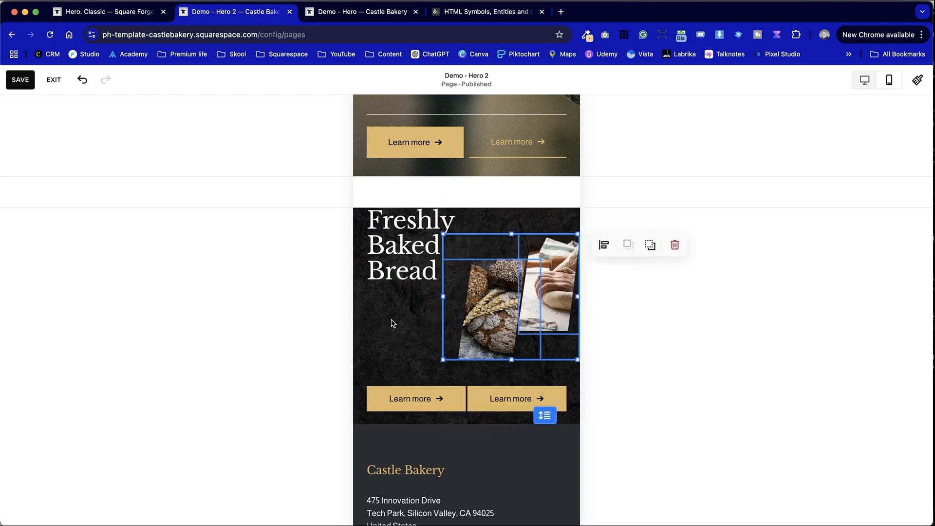
click(392, 323)
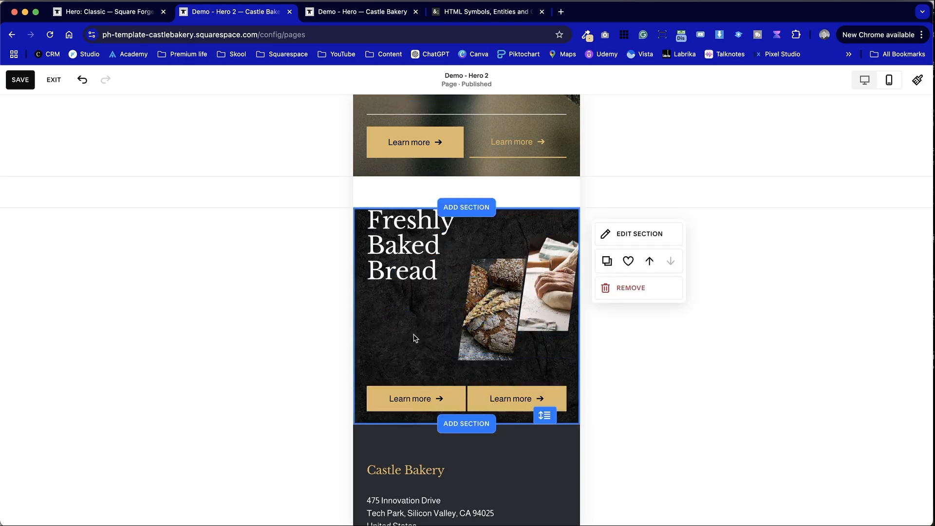
Move the Freshly Baked Bread heading down to the middle of the second hero's mobile layout.
drag(490, 240, 513, 210)
click(405, 322)
drag(427, 253, 427, 302)
click(576, 356)
Restagger the slanted images, placing the bread at the hero's upper edge and the dough lower, against the right side.
drag(498, 293, 498, 255)
click(559, 354)
drag(554, 273, 517, 321)
click(487, 340)
click(529, 339)
click(466, 359)
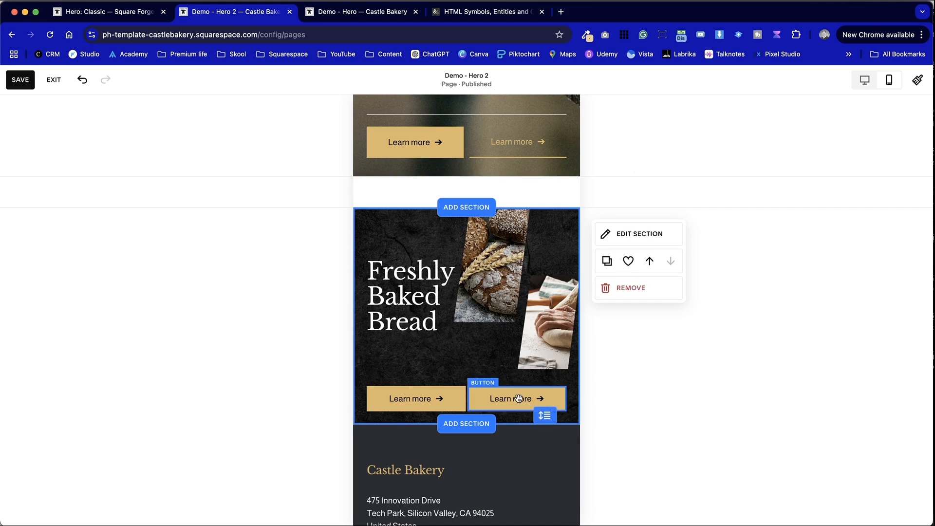
Shift the second hero's two Learn more buttons left so the first one reaches the section's left edge.
click(475, 392)
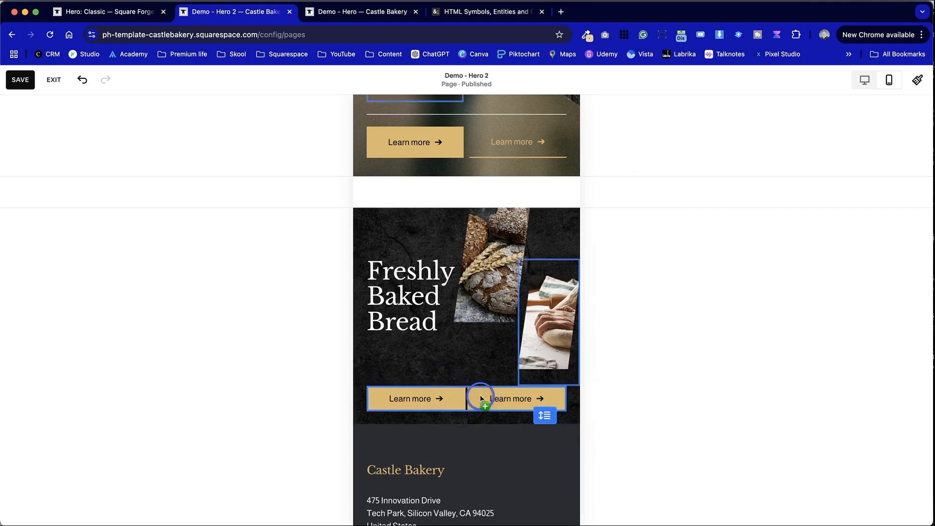
click(457, 355)
scroll(458, 354, up, 5)
scroll(458, 354, down, 14)
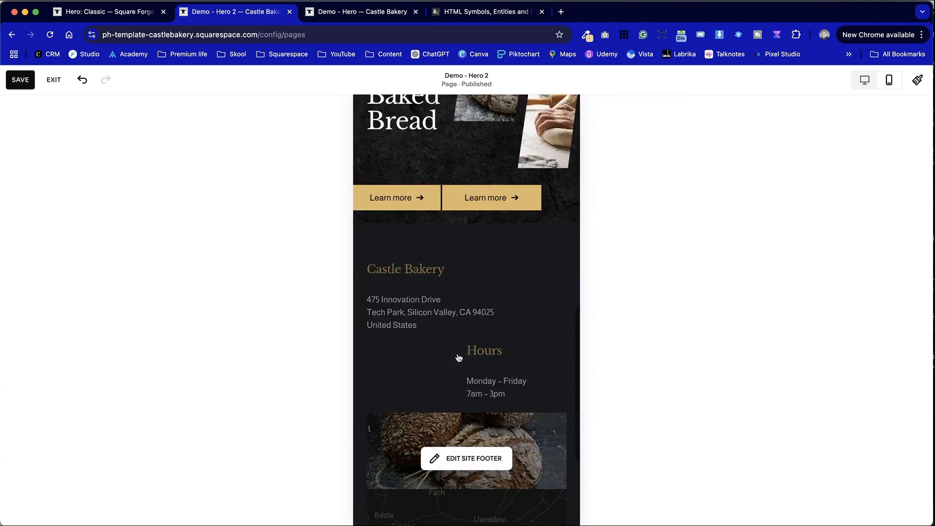
scroll(458, 356, up, 9)
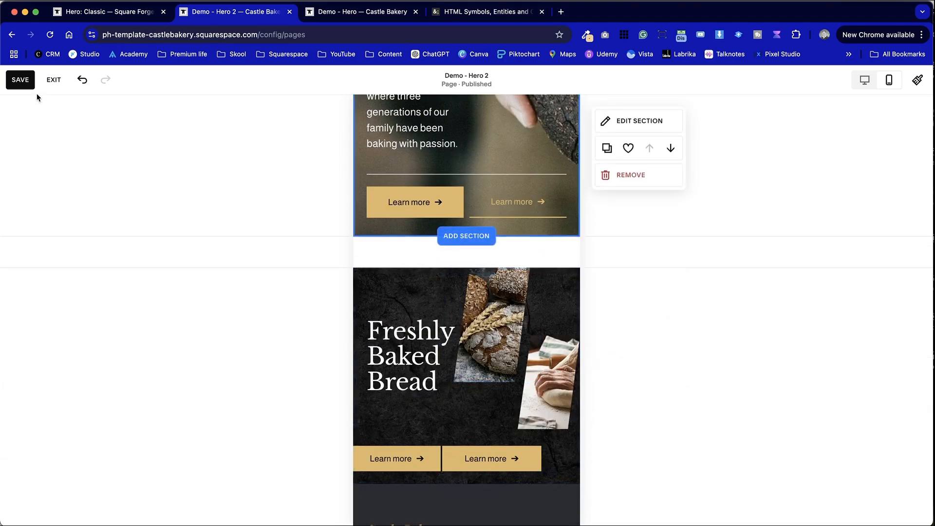
Save and exit the page editor, and show the page in the desktop preview.
click(22, 81)
click(54, 80)
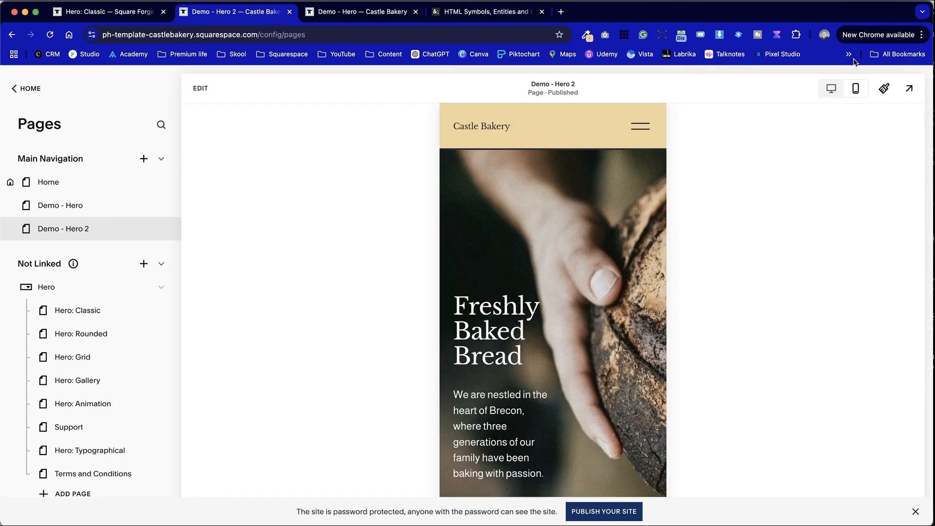
click(824, 91)
Review the desktop layout of the hero with the two slanted images.
scroll(594, 302, down, 10)
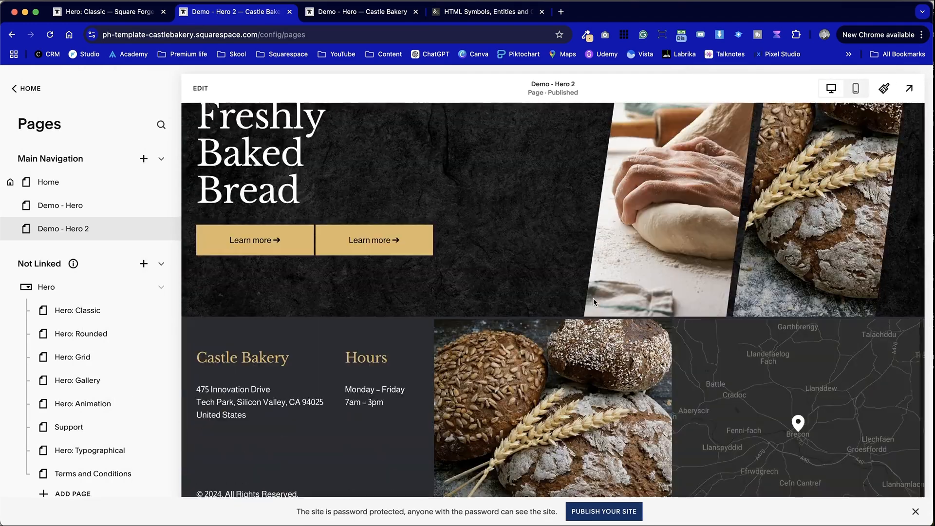
scroll(593, 301, up, 5)
scroll(593, 302, down, 2)
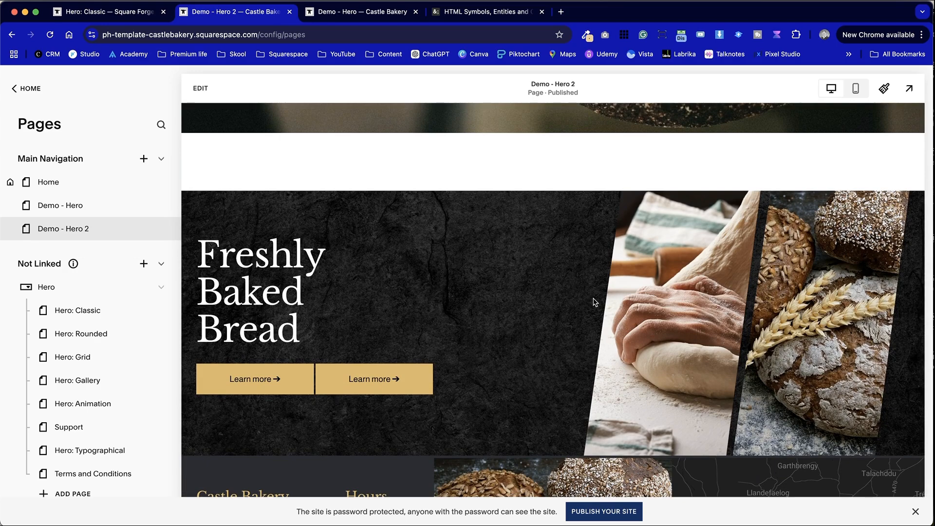
scroll(569, 252, down, 3)
scroll(567, 246, up, 5)
scroll(565, 239, down, 4)
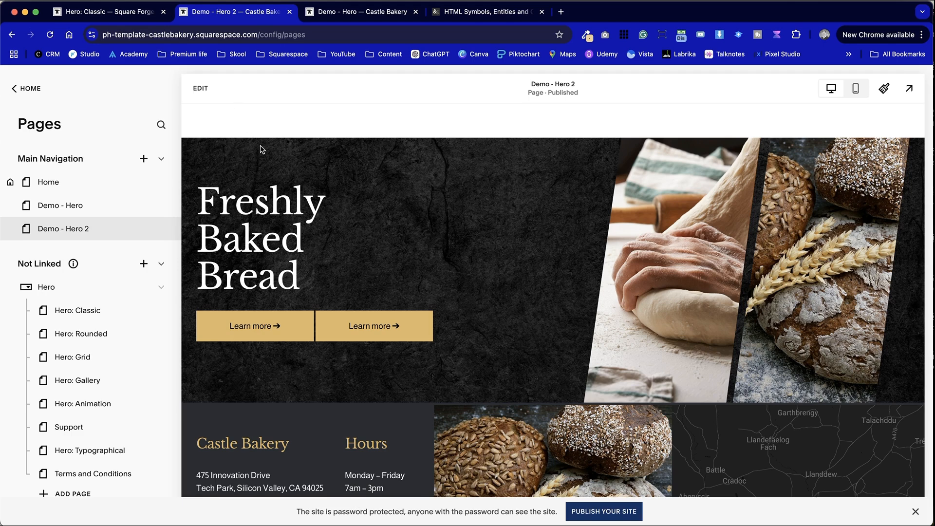
Examine the three-button "Unlock your productivity" hero on the Hero: Classic reference page, and return to the Demo - Hero 2 page.
click(137, 10)
scroll(317, 294, down, 10)
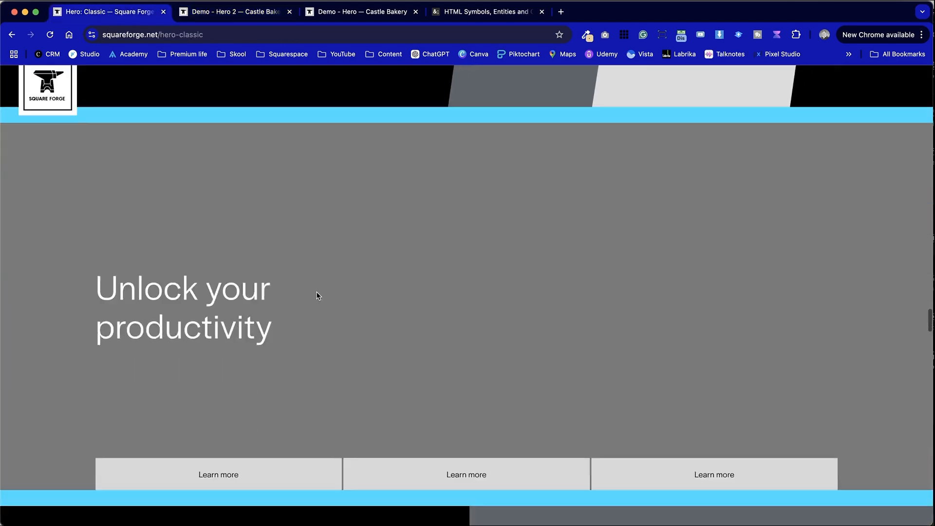
scroll(317, 295, up, 2)
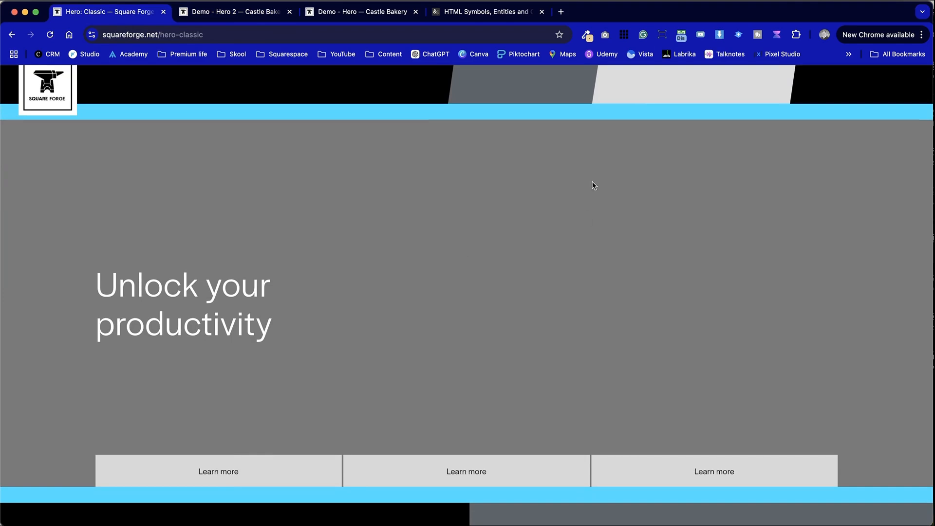
click(251, 15)
scroll(513, 292, up, 2)
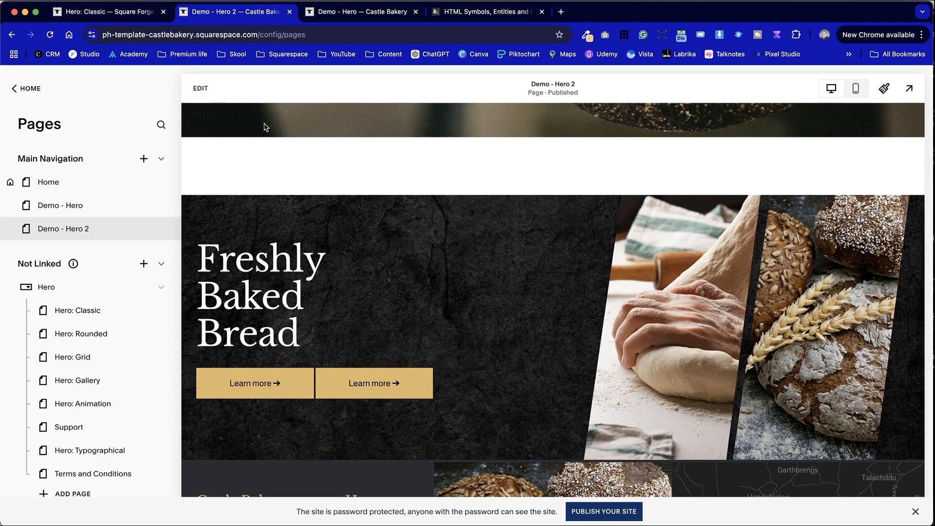
Reopen the page for editing, duplicate the first hero section and move the copy below the slanted-image hero.
click(213, 94)
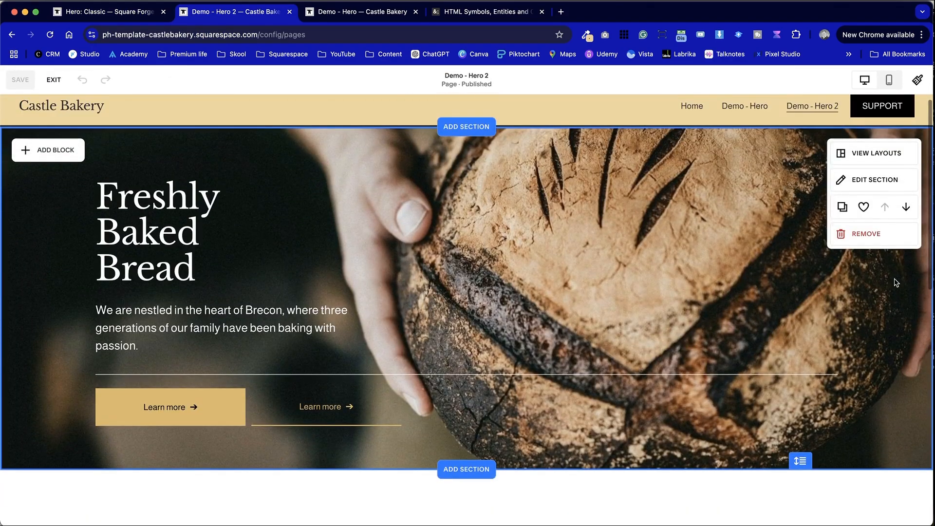
click(846, 208)
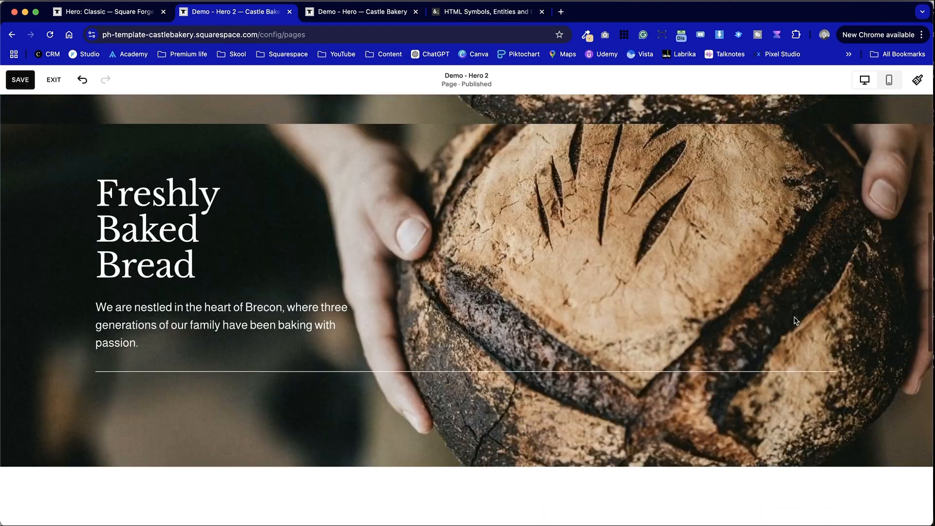
click(889, 214)
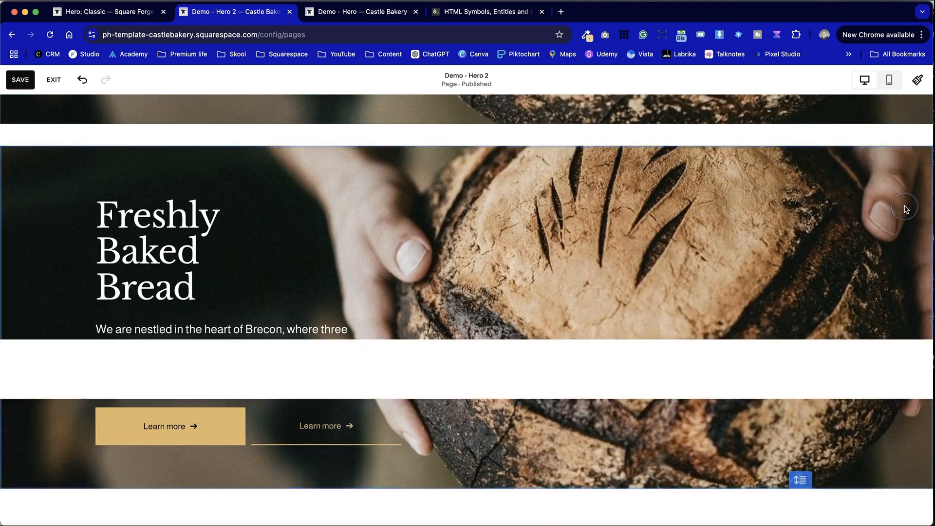
Insert the saved blank spacer section between the slanted-image hero and the copied hero.
scroll(909, 173, down, 5)
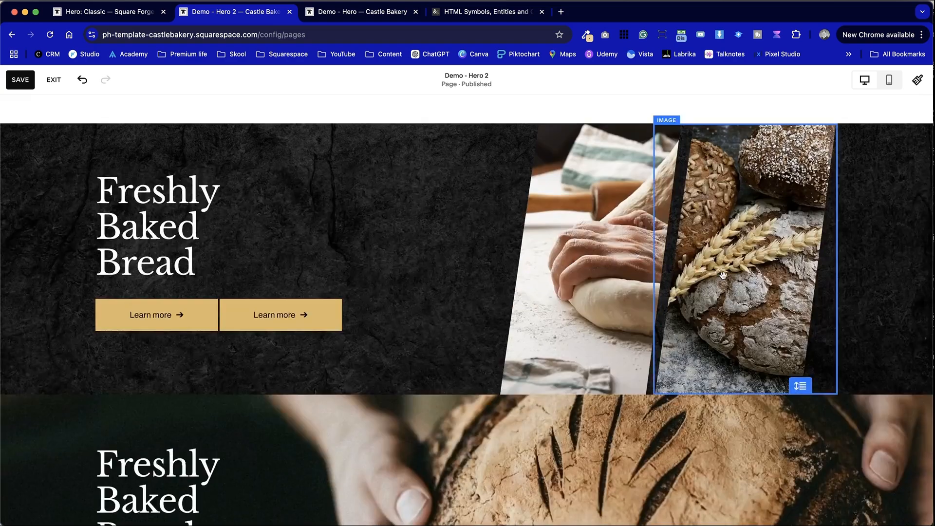
click(465, 286)
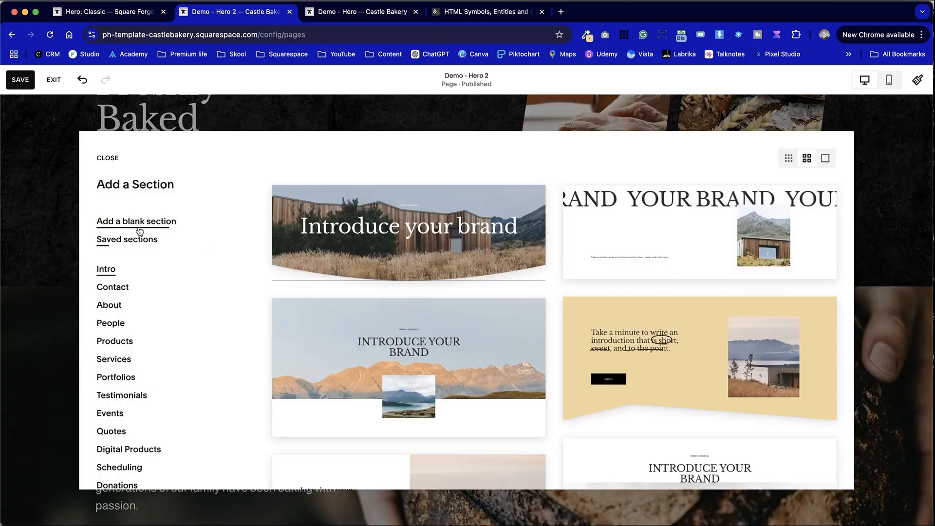
click(129, 239)
click(384, 192)
scroll(361, 325, down, 5)
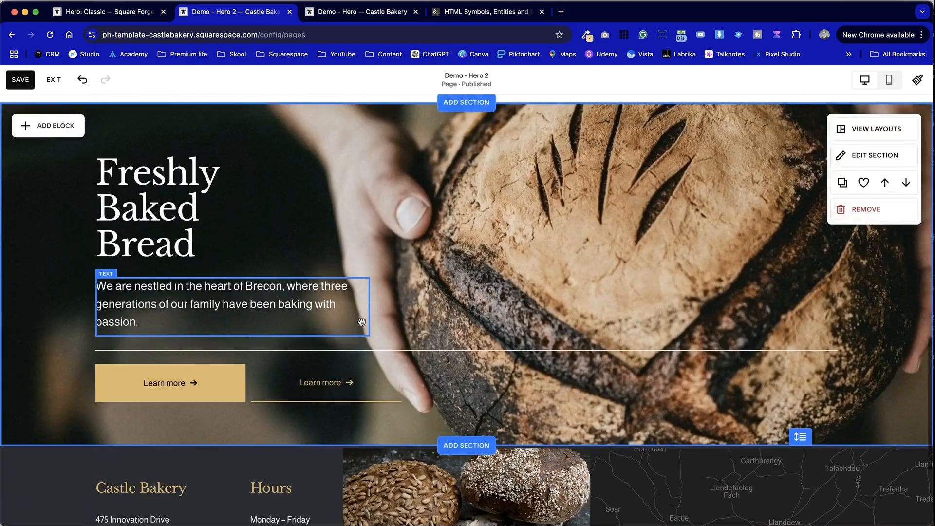
Delete the paragraph and the divider line from the copied hero.
click(361, 323)
click(428, 303)
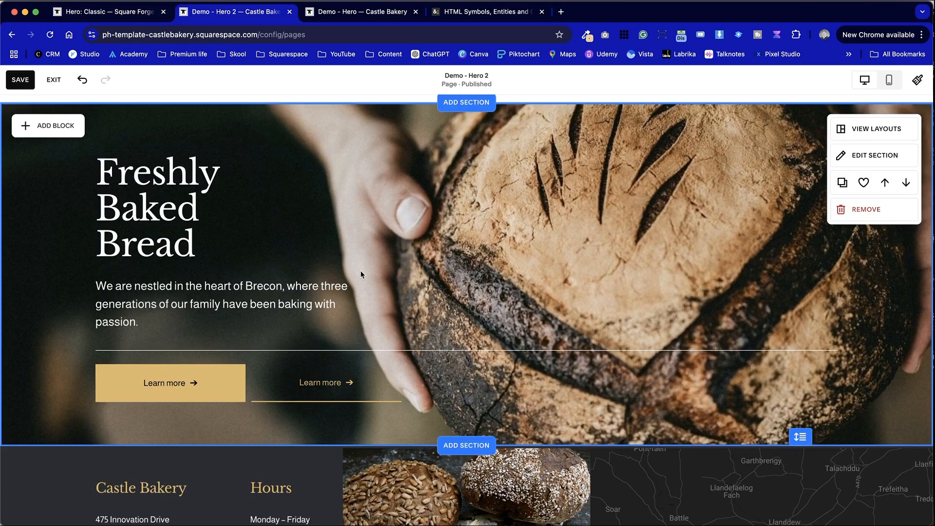
drag(72, 290, 309, 343)
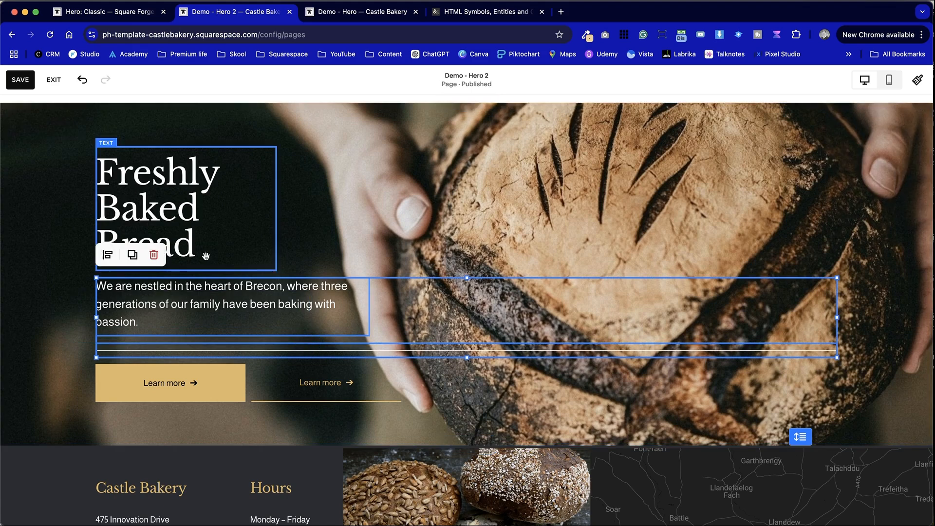
click(152, 255)
Move the copied hero's buttons down to its lower edge and delete the underlined Learn more button.
drag(196, 350, 312, 424)
click(423, 388)
click(323, 427)
click(416, 385)
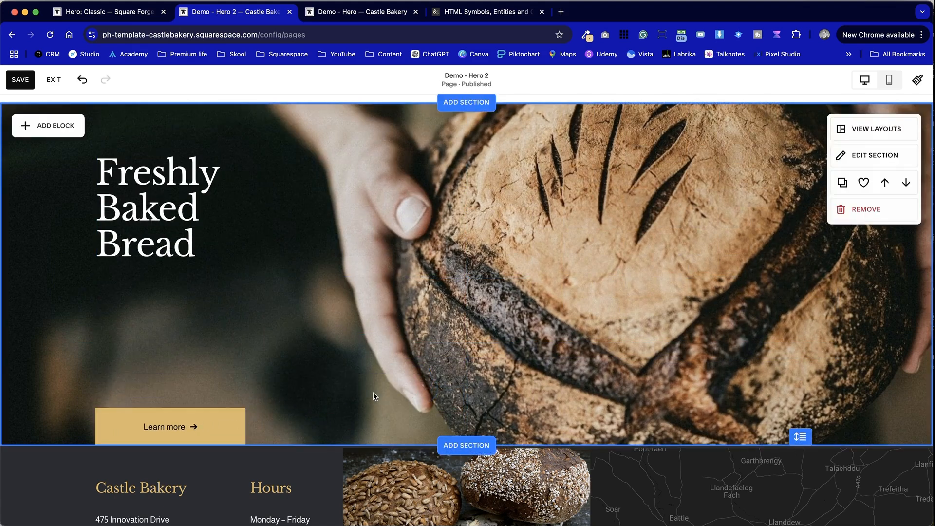
Duplicate the gold Learn more button twice and place the three buttons side by side in one row.
click(218, 419)
click(226, 385)
drag(219, 446, 460, 418)
click(382, 385)
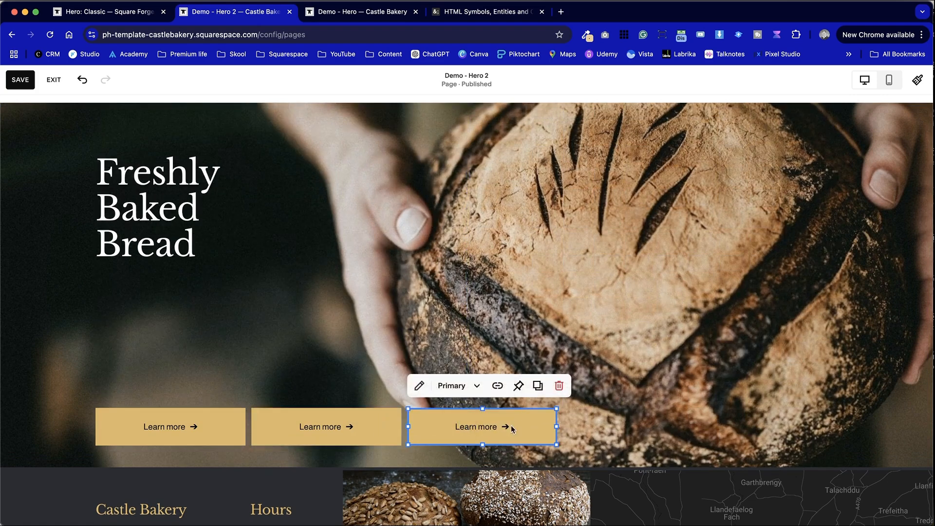
Check the reference layout and stretch the three Learn more buttons together across the full content width.
key(ctrl+shift+Tab)
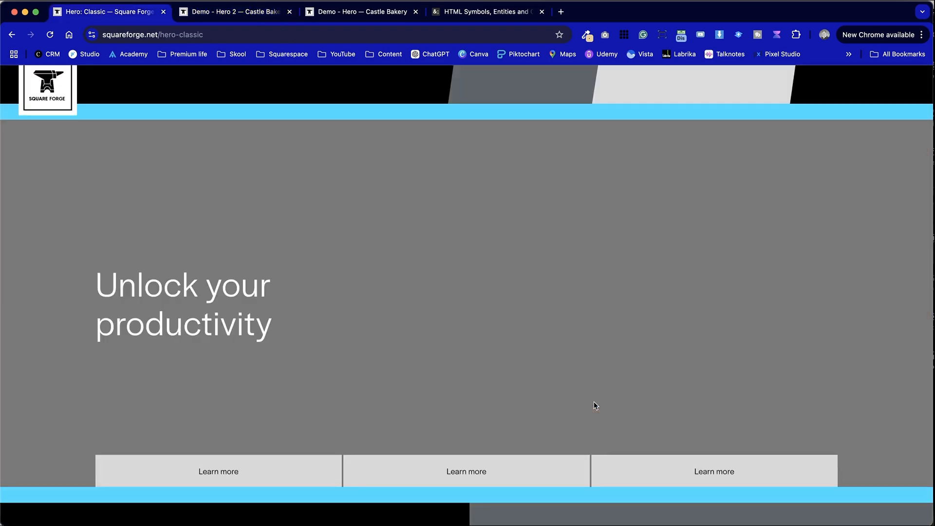
key(ctrl+Tab)
click(594, 415)
drag(594, 415, 185, 387)
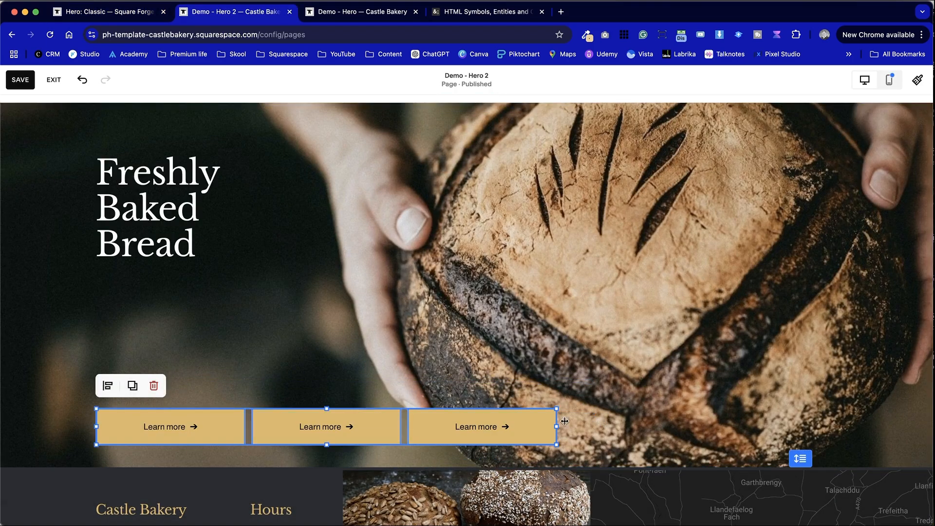
drag(556, 429, 836, 426)
click(674, 350)
Move the three stretched buttons down to the copied hero's lower edge.
drag(575, 390, 659, 441)
click(660, 350)
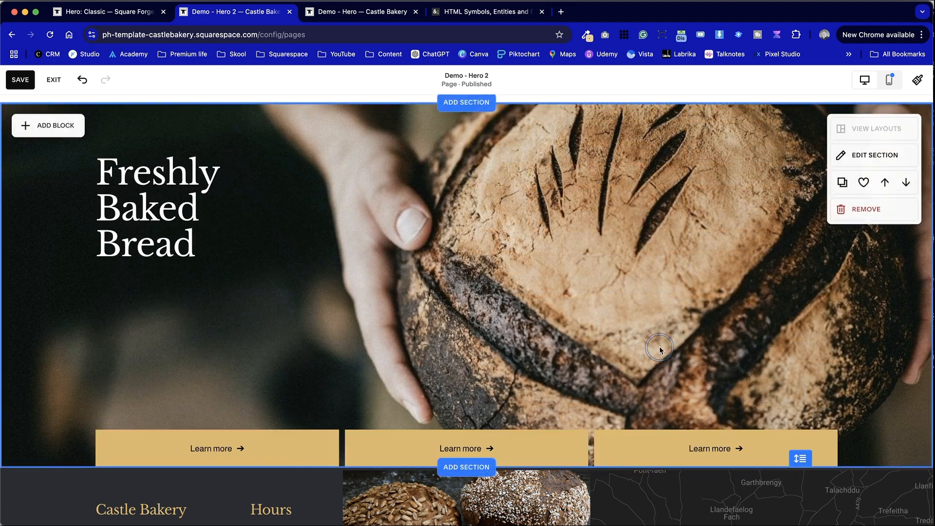
click(785, 460)
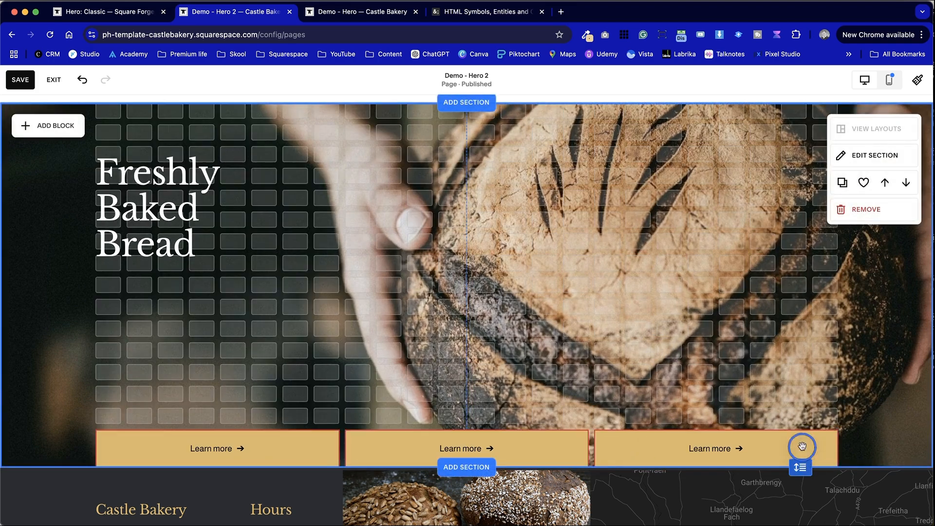
Move the row of three buttons up and shorten the copied hero so it ends directly beneath them.
drag(376, 395, 649, 382)
click(650, 416)
scroll(650, 427, down, 1)
right_click(647, 429)
click(645, 429)
drag(645, 428, 234, 378)
drag(408, 400, 409, 422)
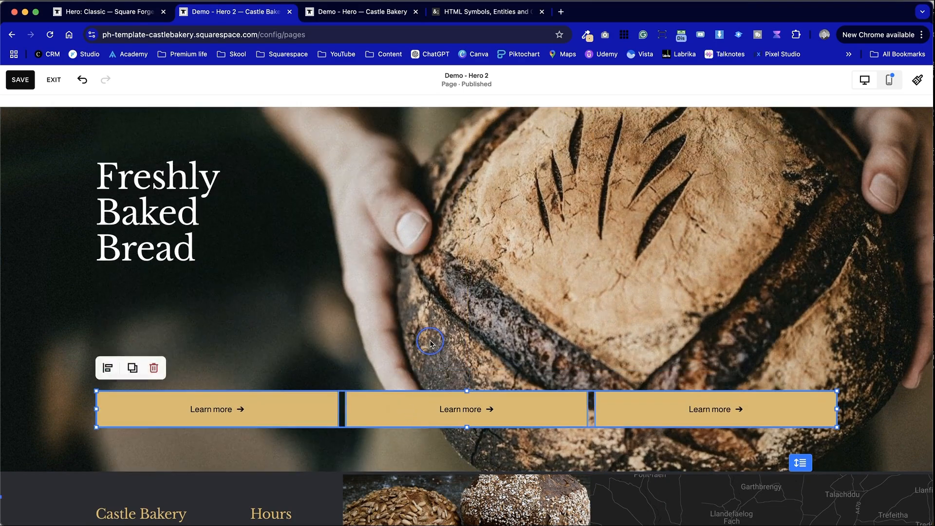
click(604, 386)
drag(793, 465, 793, 409)
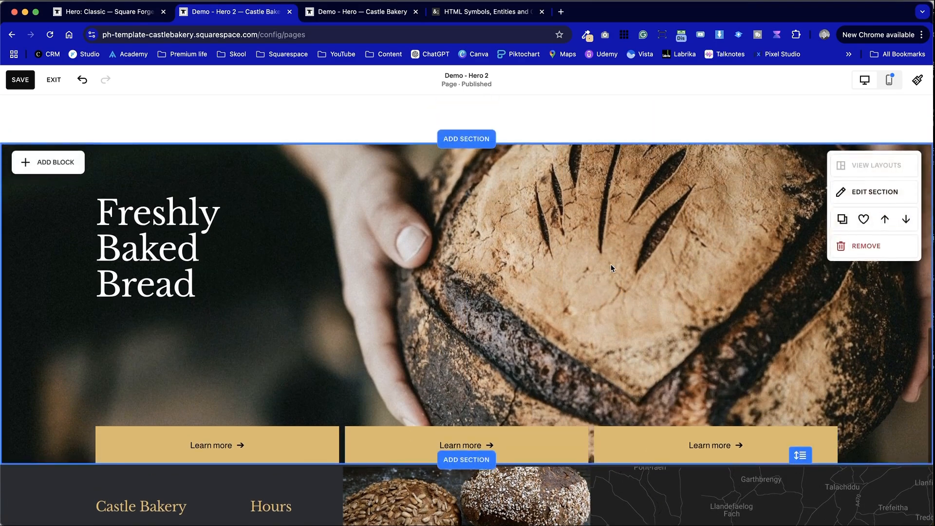
Move the copied hero's heading down closer to the buttons and turn on text scaling for it.
drag(137, 251, 137, 317)
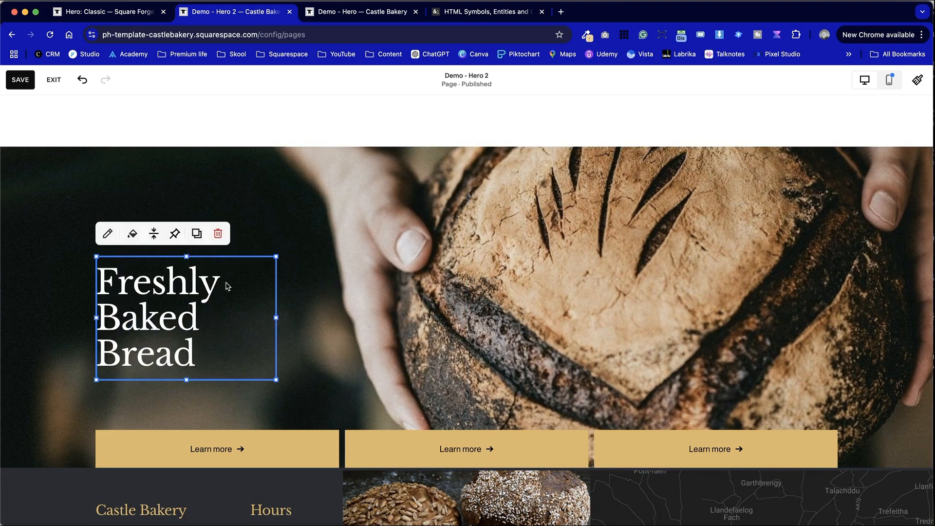
click(185, 307)
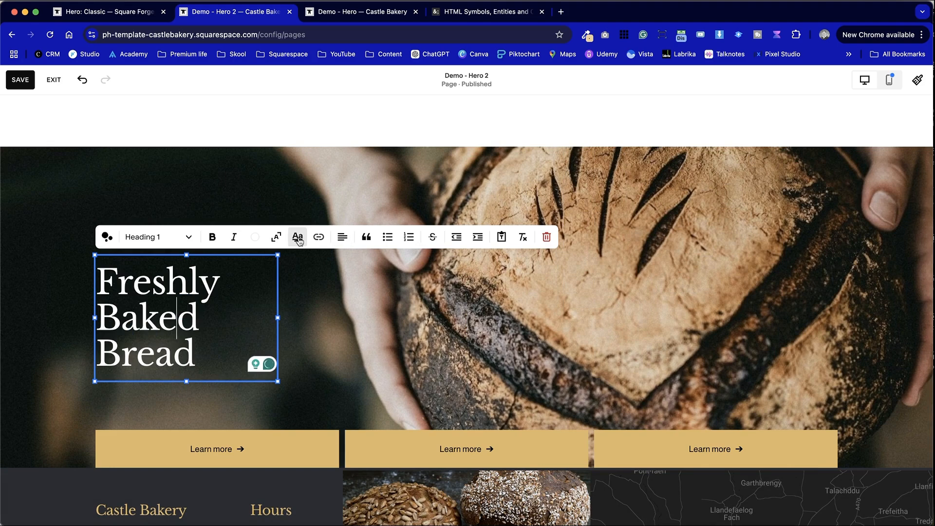
click(277, 238)
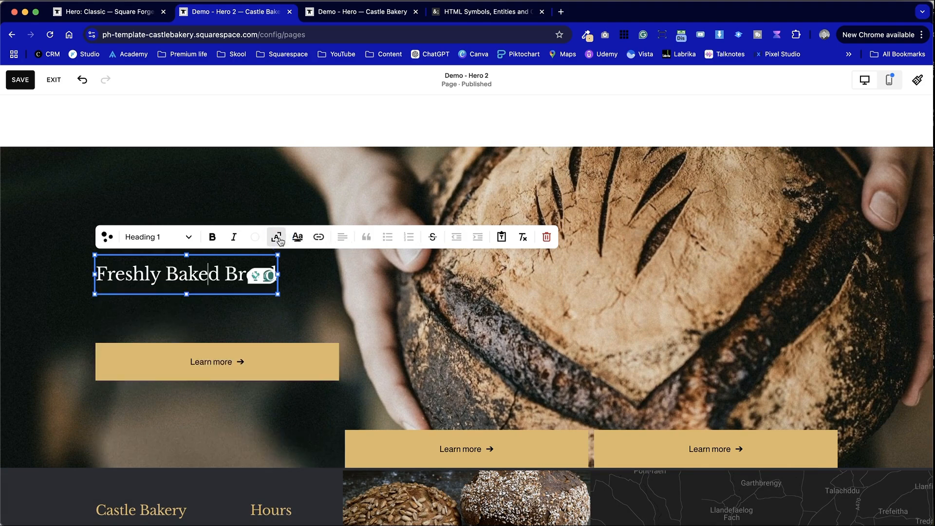
Move the displaced left Learn more button back into line with the other two.
click(304, 301)
drag(272, 362, 271, 428)
click(274, 427)
Break the scaled heading into three lines: Freshly, Baked, Bread.
double_click(201, 270)
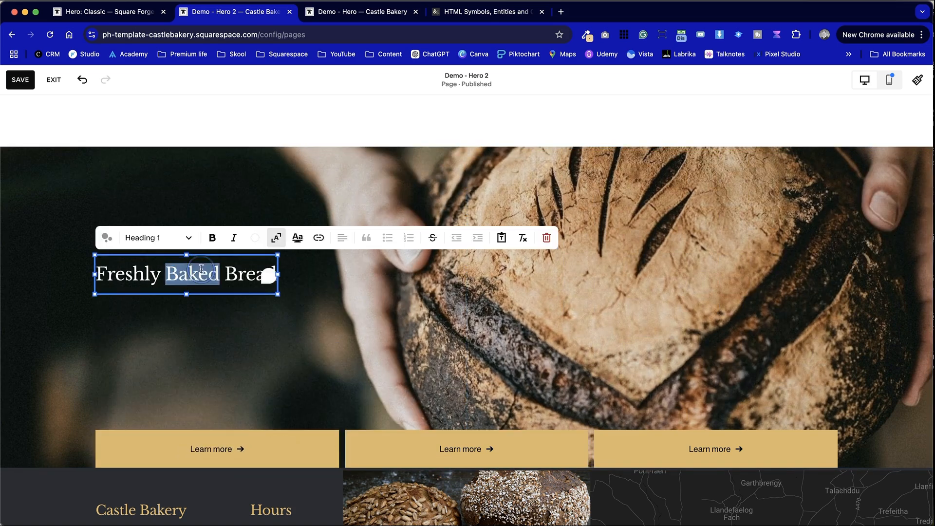
key(Return)
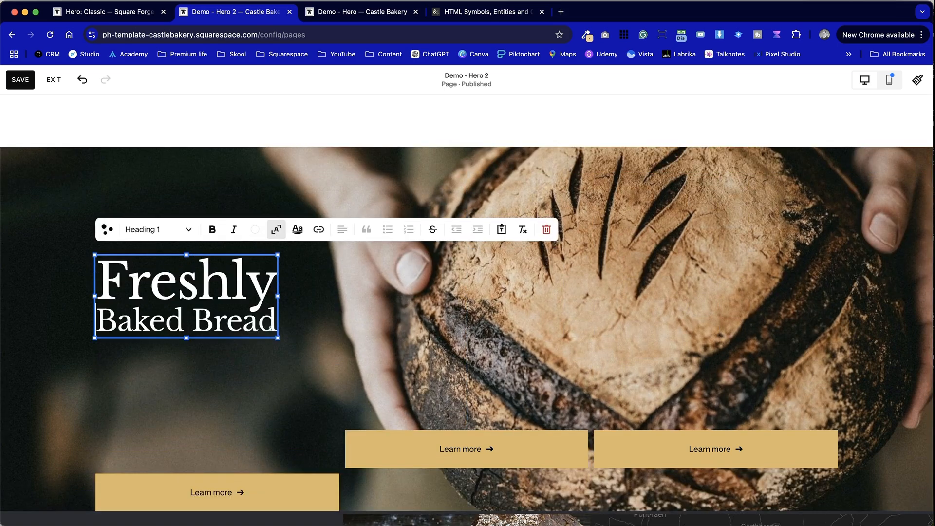
key(Return)
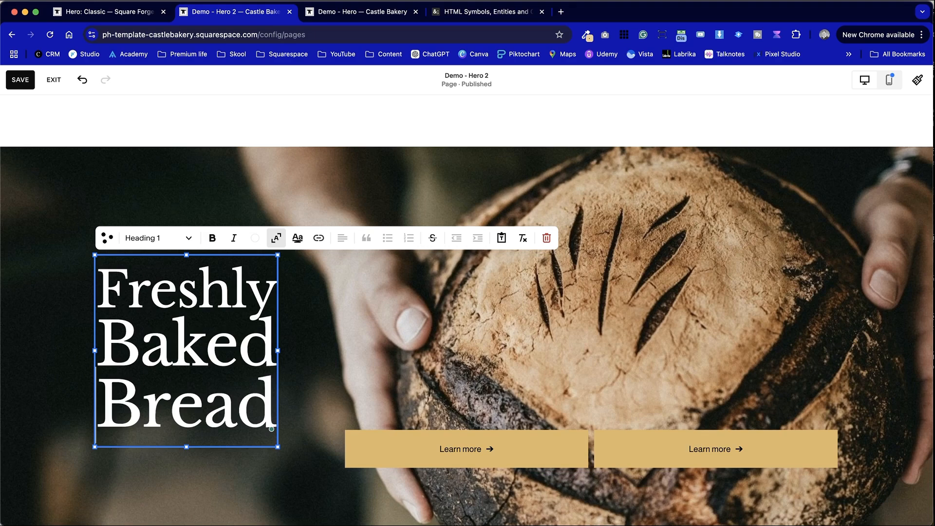
Realign the three Learn more buttons in one row below the enlarged heading and shorten the hero to end beneath them.
scroll(273, 346, down, 4)
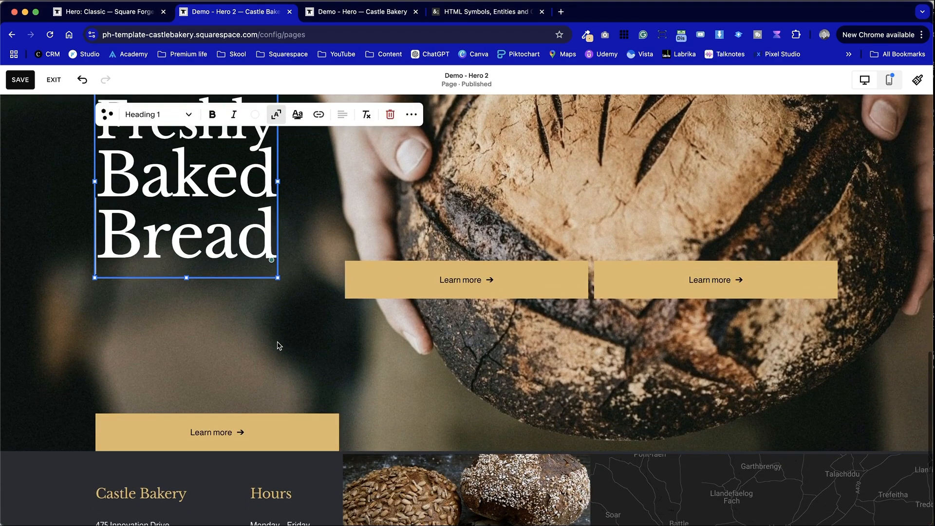
click(278, 343)
drag(731, 286, 721, 371)
drag(288, 434, 289, 364)
click(801, 437)
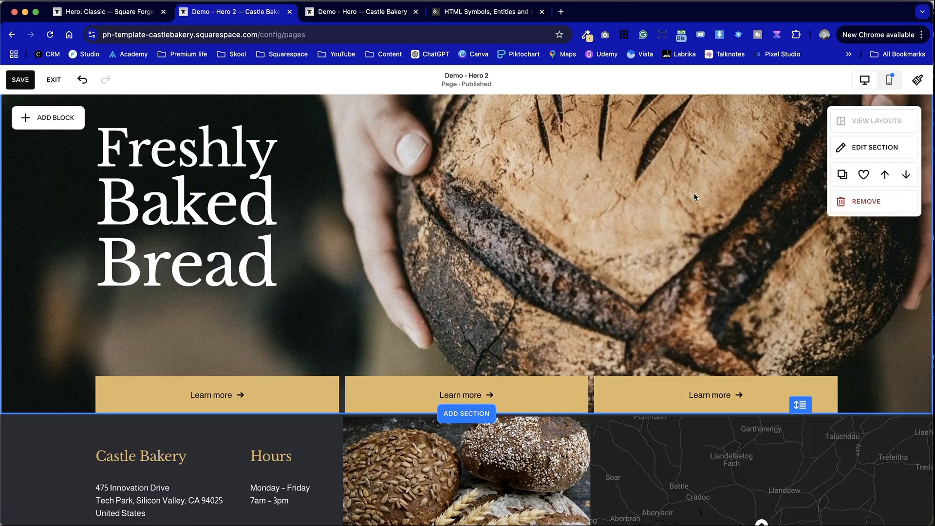
In the mobile layout, move the Freshly Baked Bread heading to the hero's top and the three Learn more buttons up beneath it.
scroll(695, 197, down, 2)
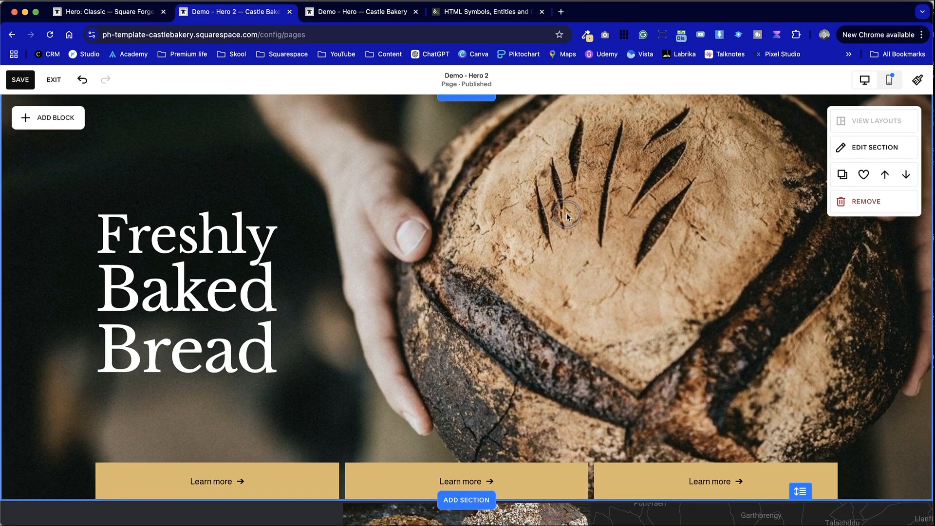
click(889, 79)
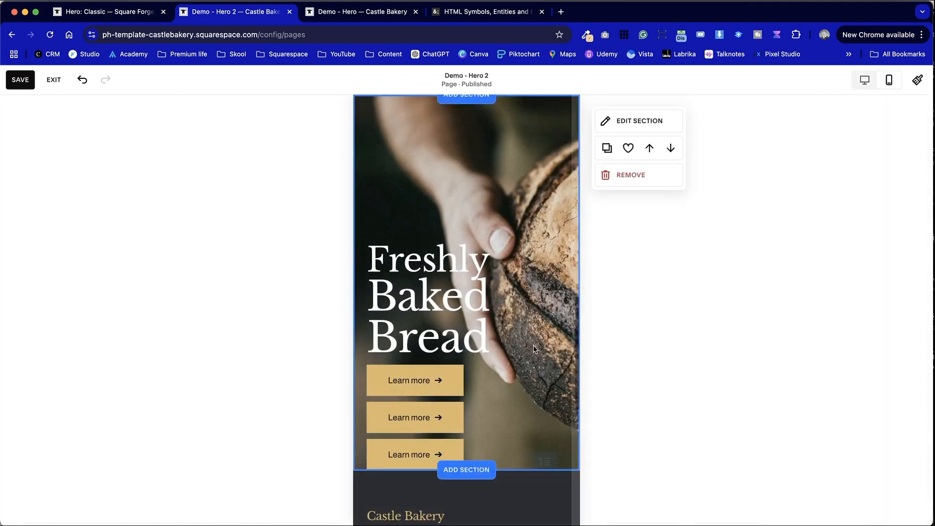
scroll(529, 368, up, 1)
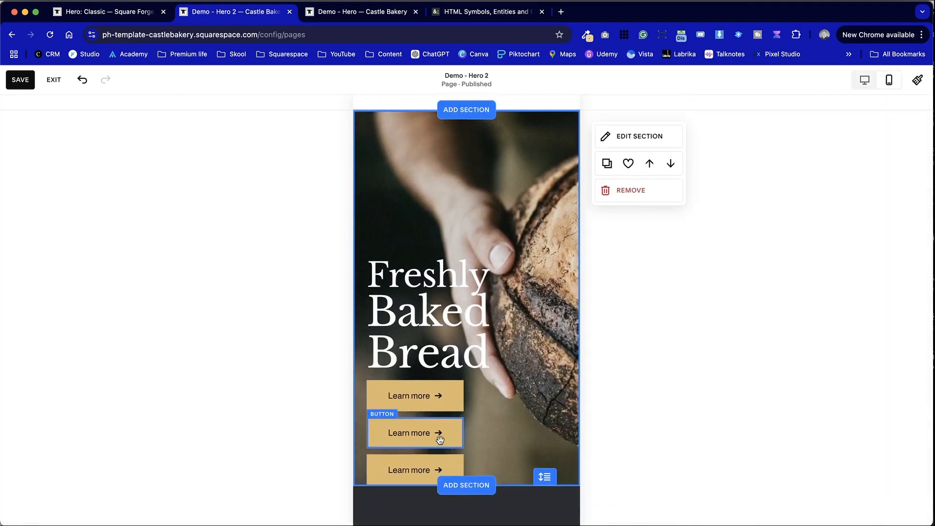
drag(466, 348, 481, 212)
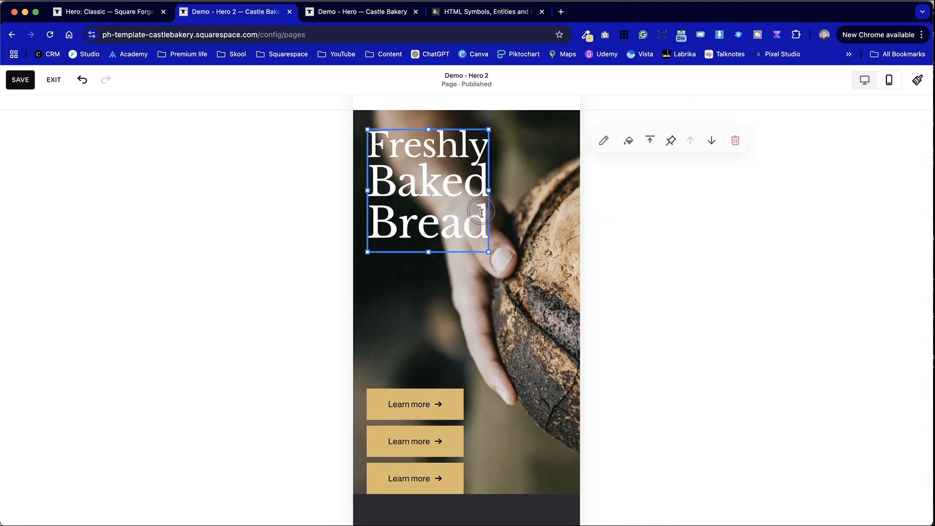
click(530, 246)
drag(446, 478, 431, 371)
click(492, 422)
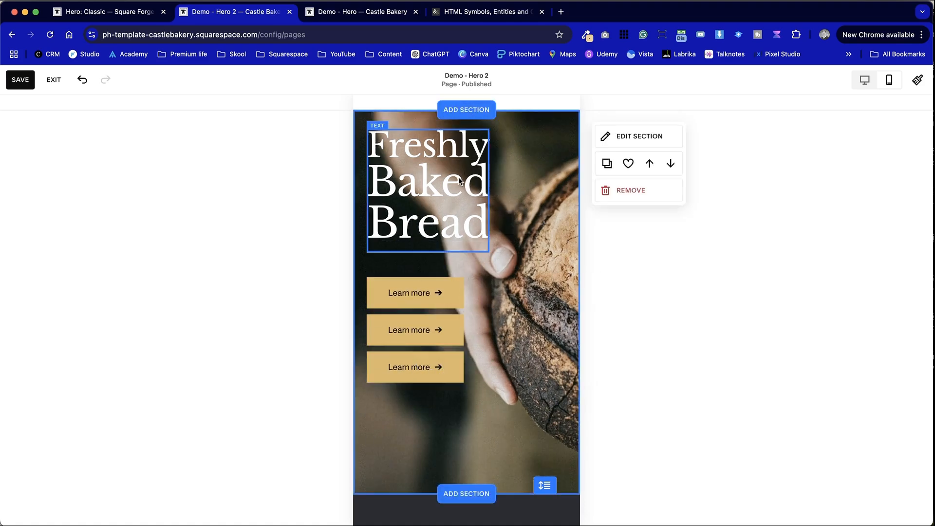
Move the mobile heading below the three stacked Learn more buttons and shift the buttons slightly higher.
drag(459, 181, 455, 445)
click(498, 368)
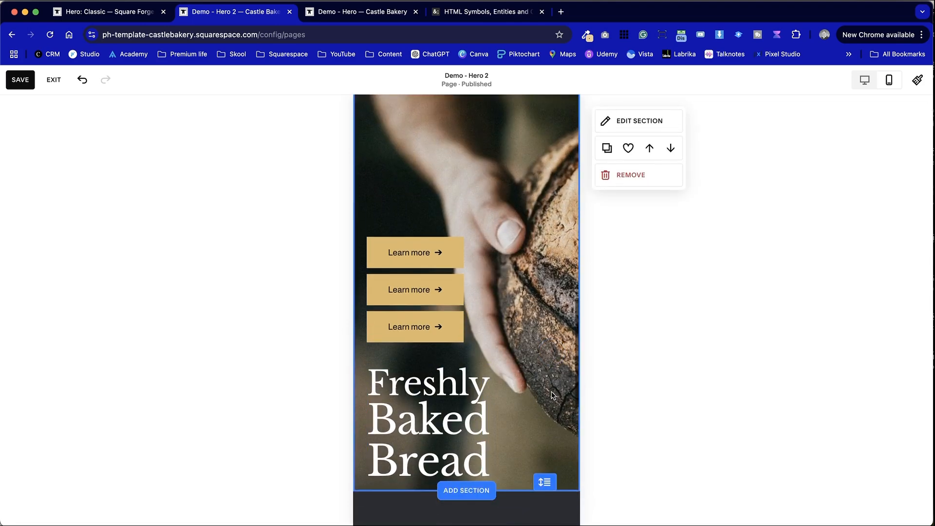
scroll(499, 370, up, 1)
click(424, 271)
drag(424, 271, 423, 233)
click(517, 308)
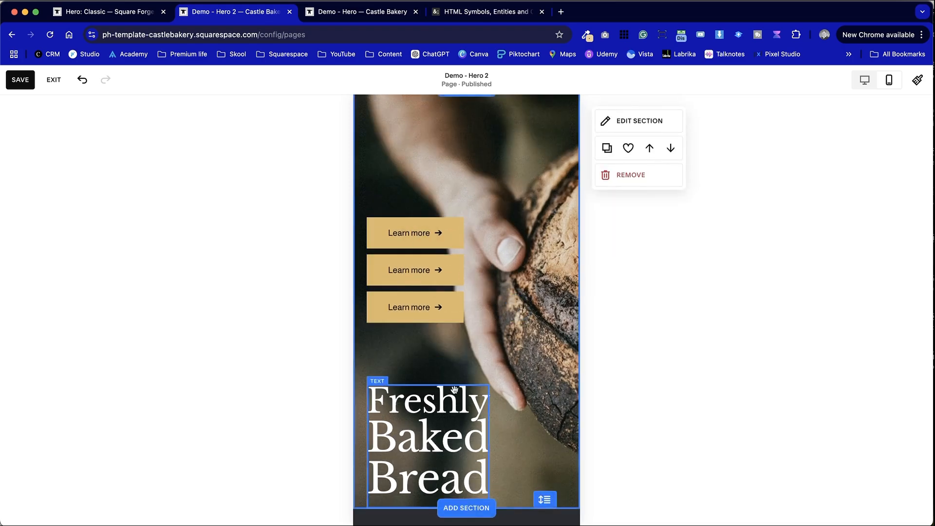
Extend the mobile heading's text block upward toward the buttons and align its text vertically to the middle.
click(438, 397)
drag(429, 387, 433, 355)
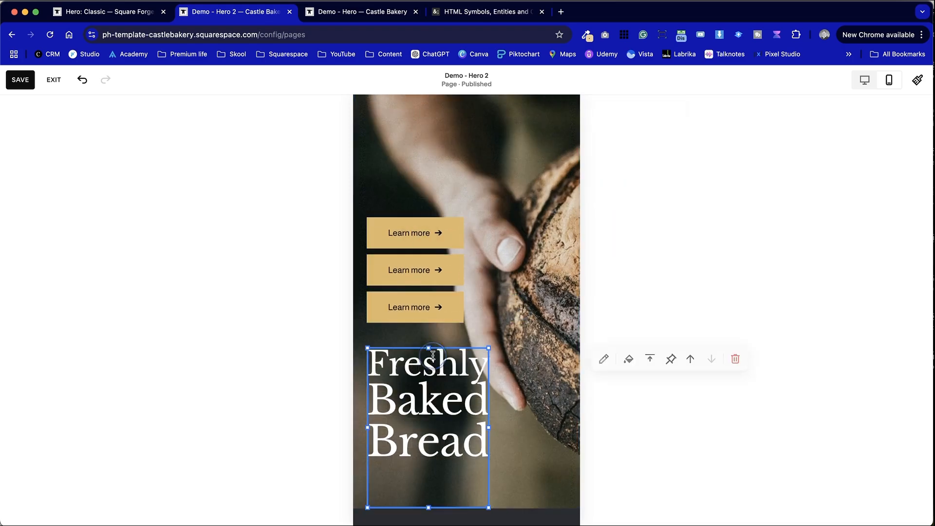
click(528, 398)
click(422, 432)
click(650, 384)
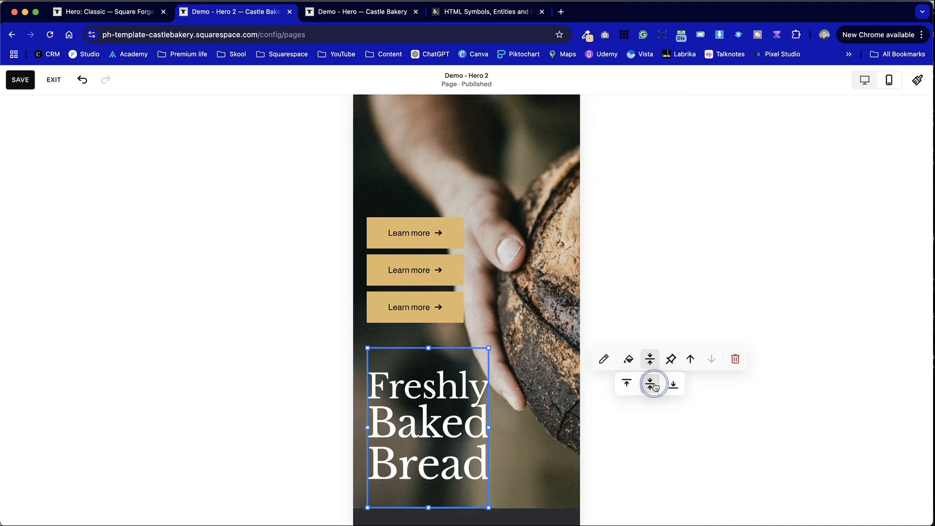
click(370, 384)
click(333, 416)
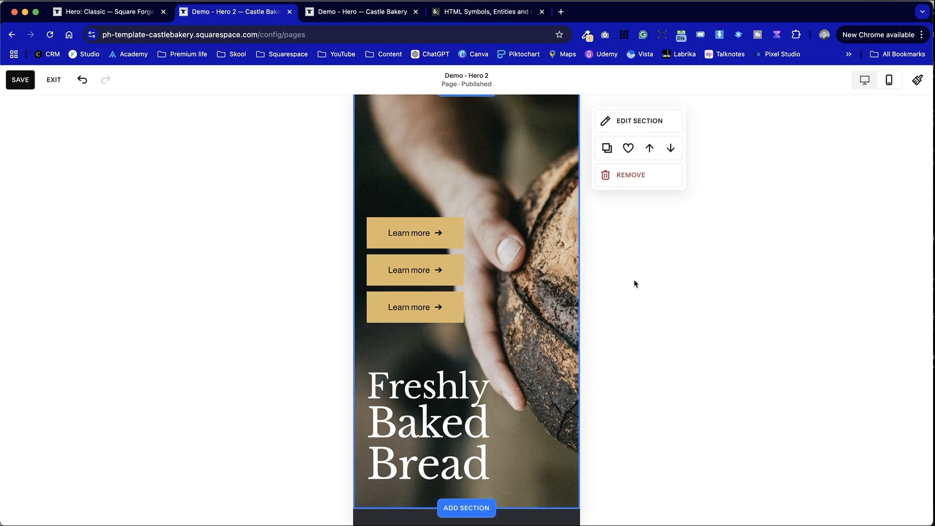
Return to the desktop layout and insert the saved blank white section between the three-button hero and the footer.
scroll(634, 284, up, 2)
scroll(635, 283, down, 4)
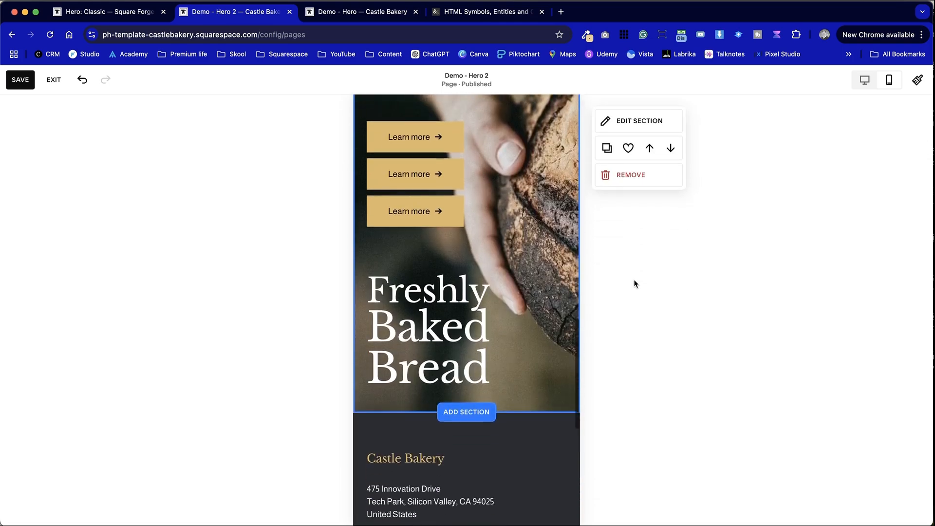
scroll(635, 282, up, 2)
click(861, 79)
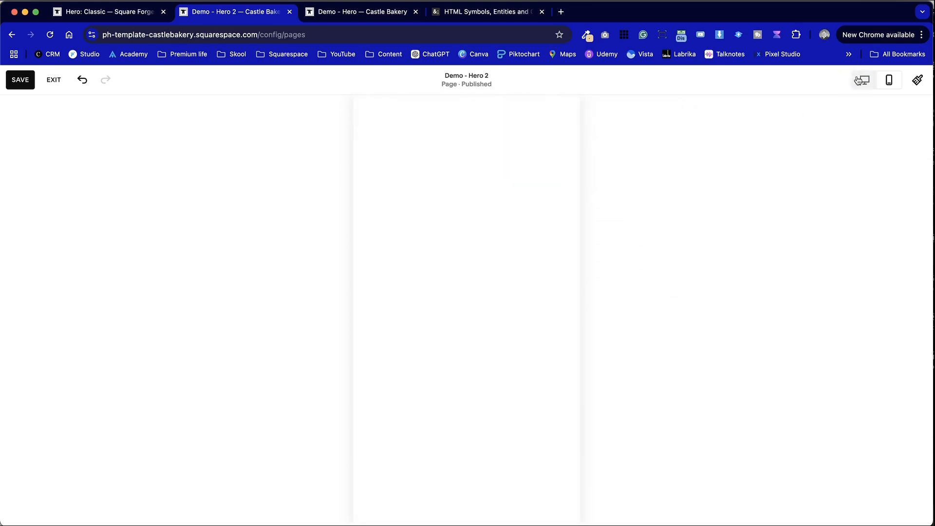
scroll(591, 375, up, 5)
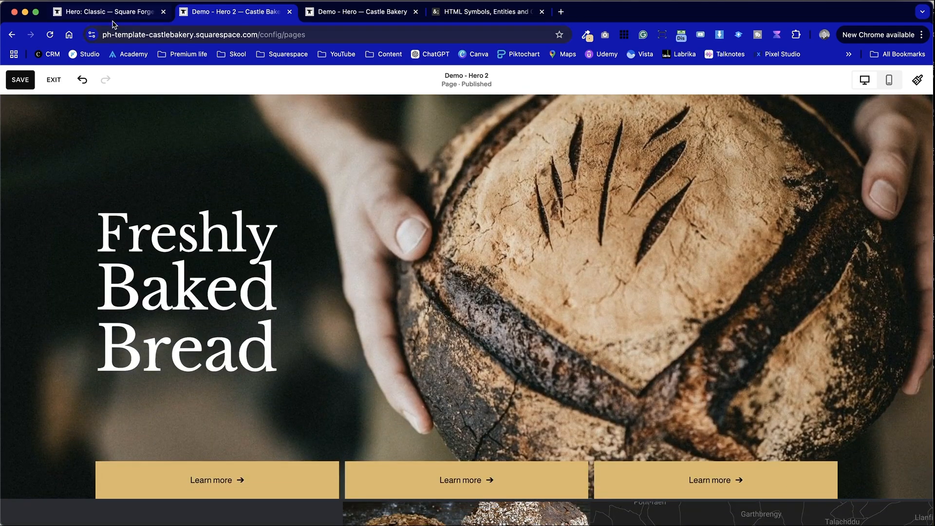
click(468, 504)
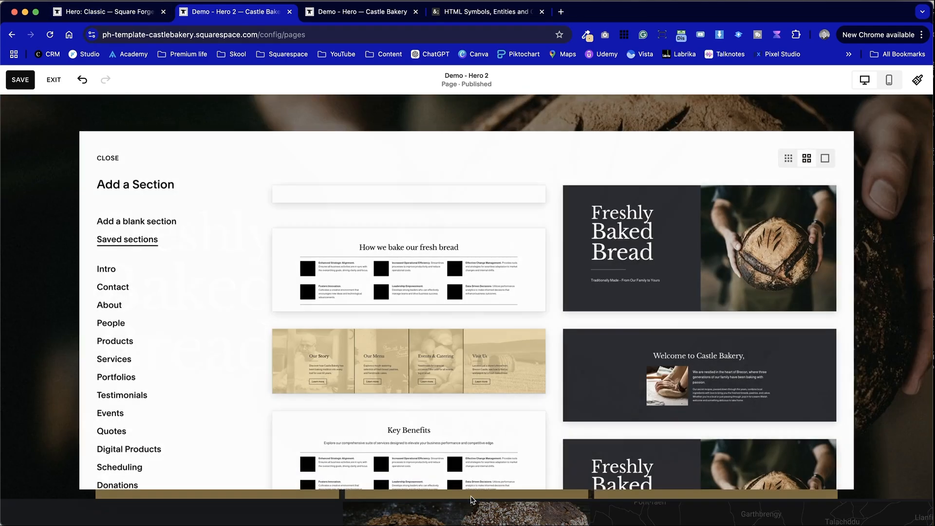
click(348, 195)
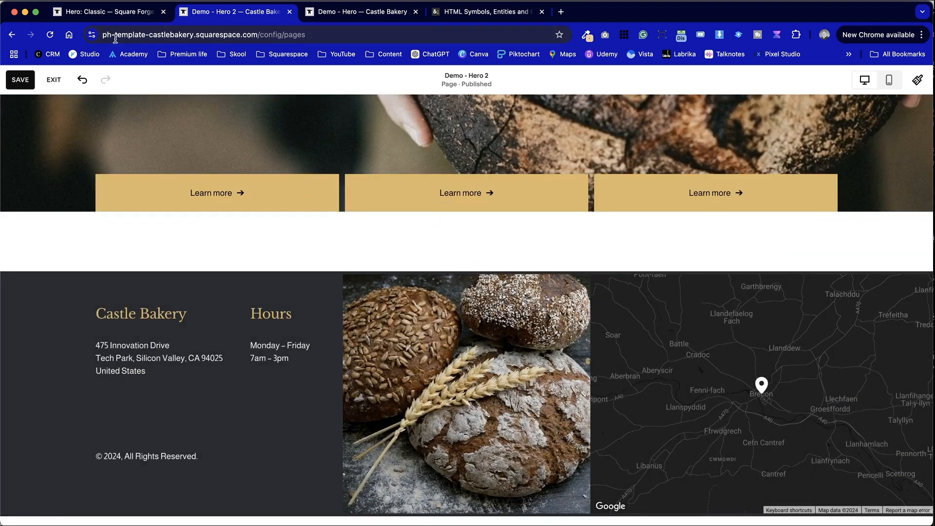
Examine the split-layout Unlock Your Productivity hero on the Square Forge reference page, then switch back to the Squarespace editor.
click(109, 12)
scroll(274, 244, down, 2)
scroll(274, 245, up, 2)
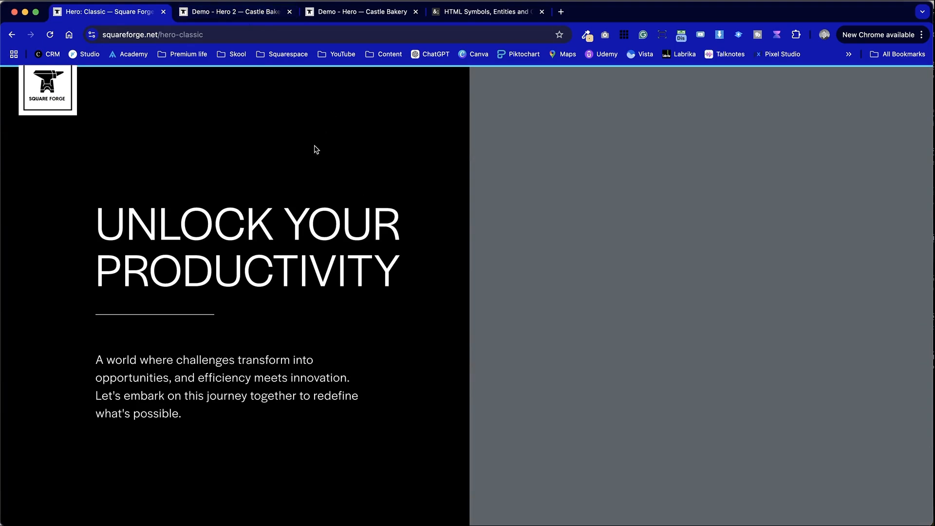
scroll(220, 214, down, 2)
scroll(234, 223, up, 2)
click(233, 11)
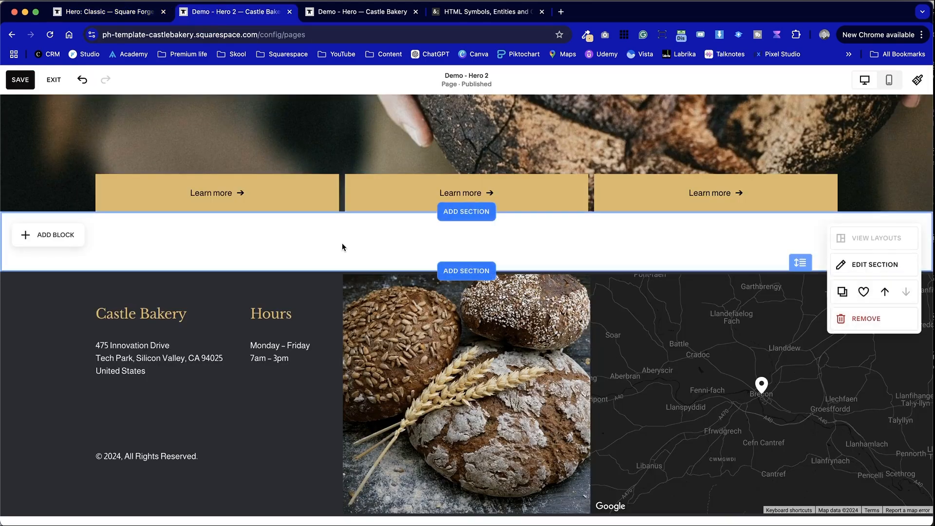
Duplicate the page's first hero with its intro paragraph and two buttons, and begin moving the copy down the page.
scroll(342, 247, up, 5)
scroll(342, 247, down, 5)
scroll(344, 247, up, 5)
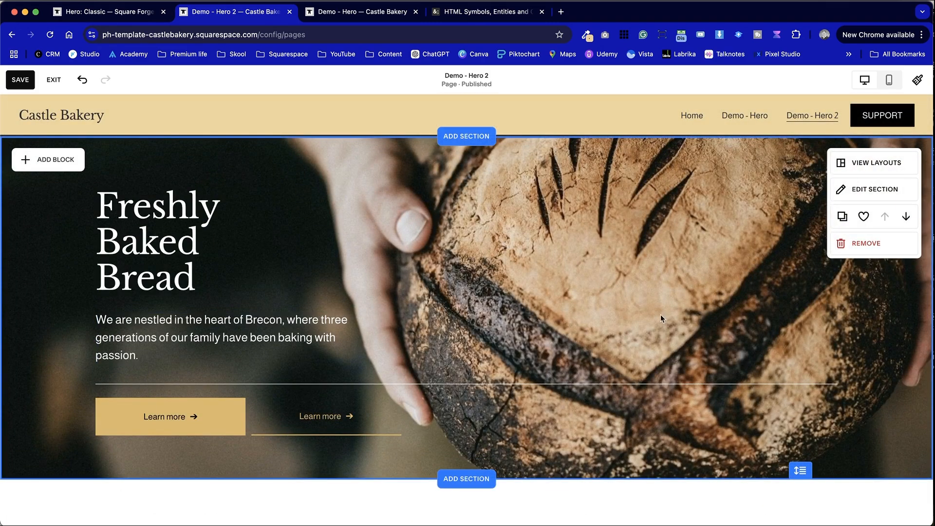
scroll(662, 314, down, 5)
scroll(591, 380, down, 3)
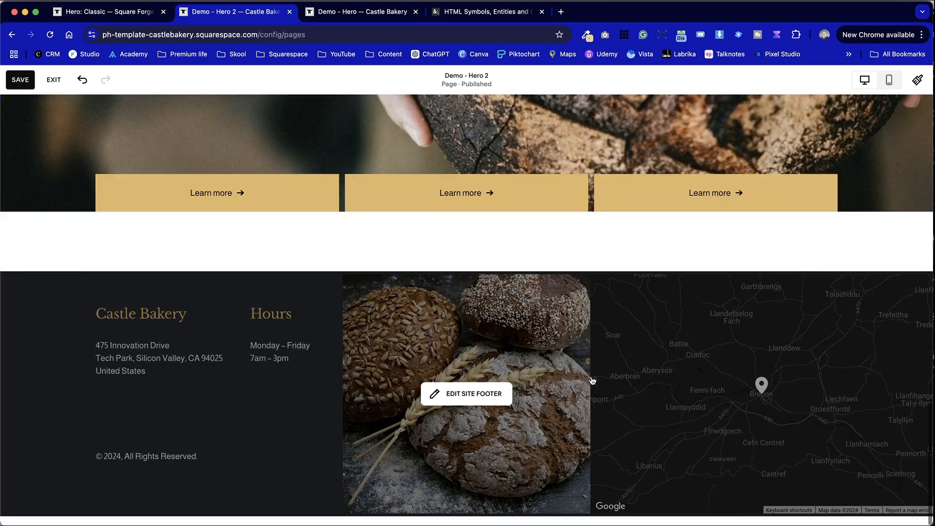
scroll(591, 379, up, 8)
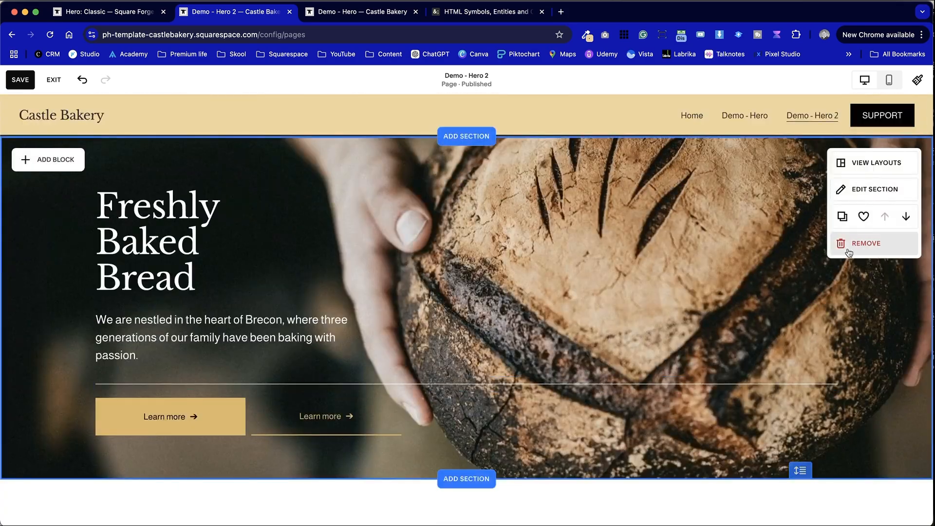
click(842, 216)
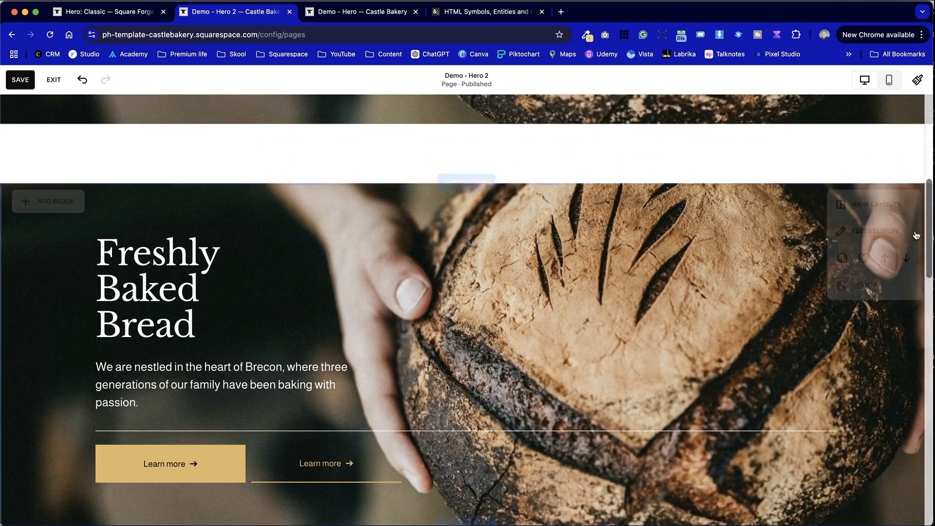
click(902, 261)
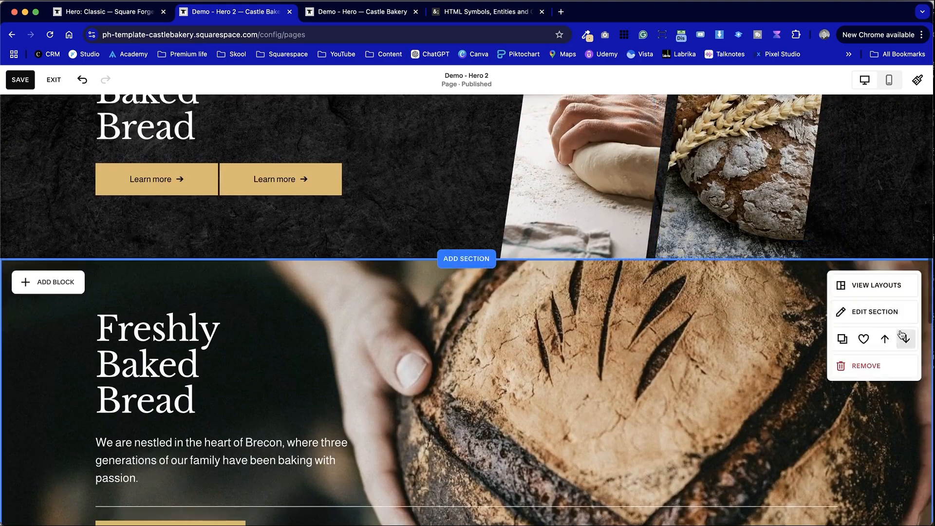
Move the copied hero below the three-button hero and insert the saved blank white section between them.
scroll(693, 378, down, 4)
scroll(719, 345, up, 3)
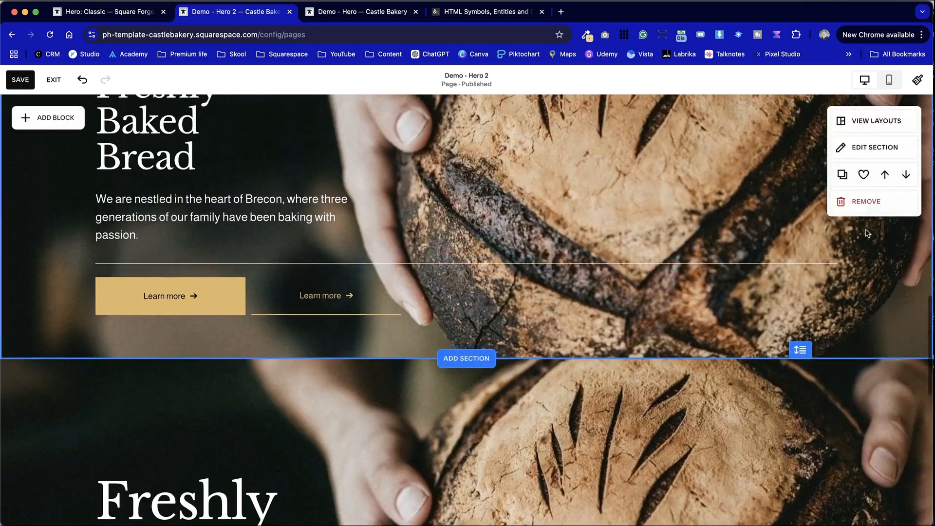
click(906, 175)
scroll(716, 386, down, 6)
scroll(715, 380, up, 8)
click(466, 329)
click(291, 207)
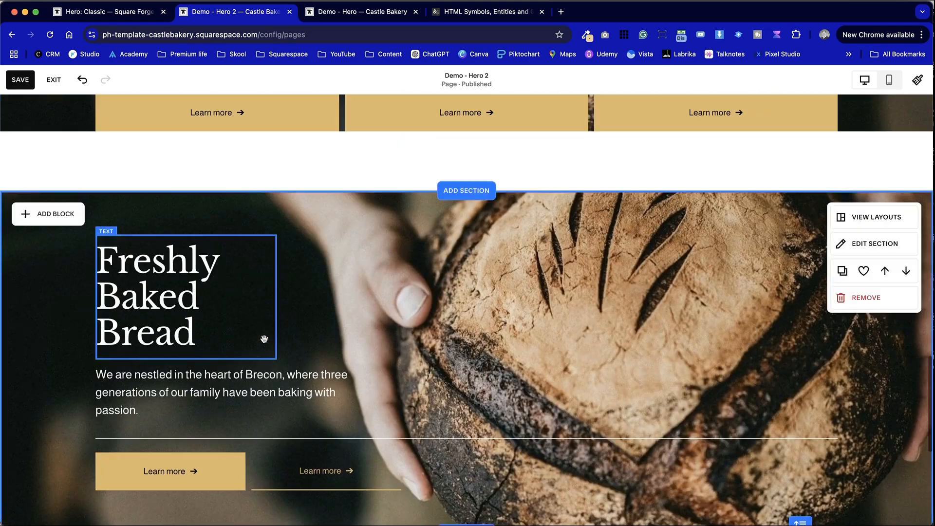
Following the reference page, shorten the copied hero's full-width divider line to a short rule aligned with the text's left edge.
key(ctrl+shift+Tab)
key(ctrl+Tab)
click(246, 438)
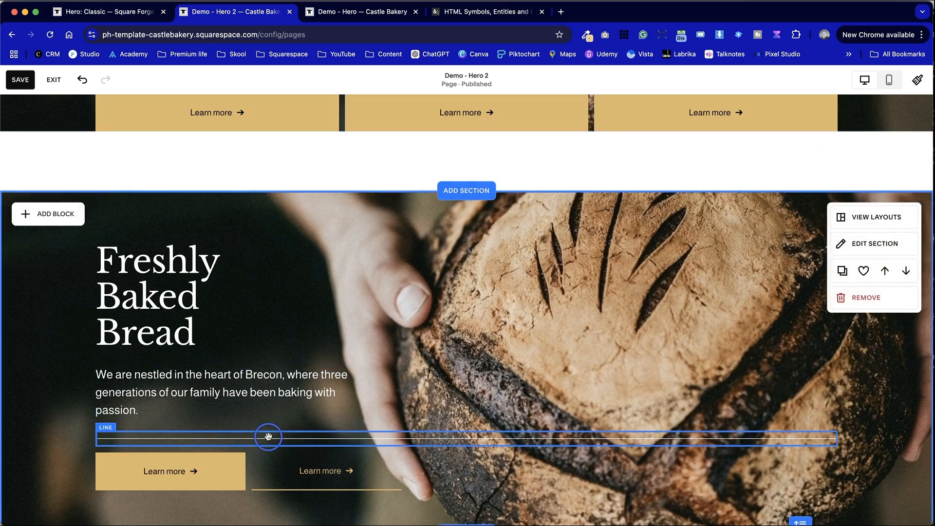
drag(836, 435, 194, 465)
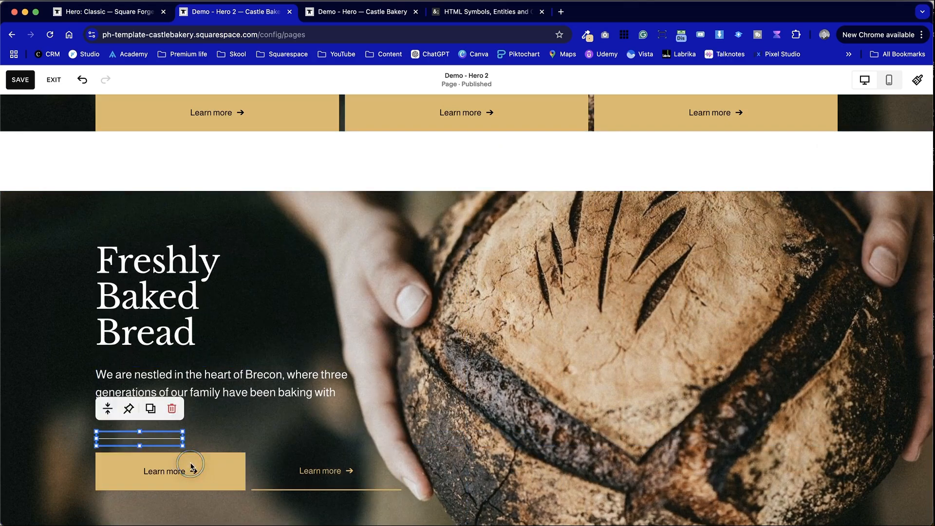
double_click(156, 301)
click(311, 336)
Place the short divider line directly under the heading and shift the intro paragraph down beneath it.
scroll(342, 417, down, 2)
drag(149, 378, 152, 304)
drag(208, 325, 208, 354)
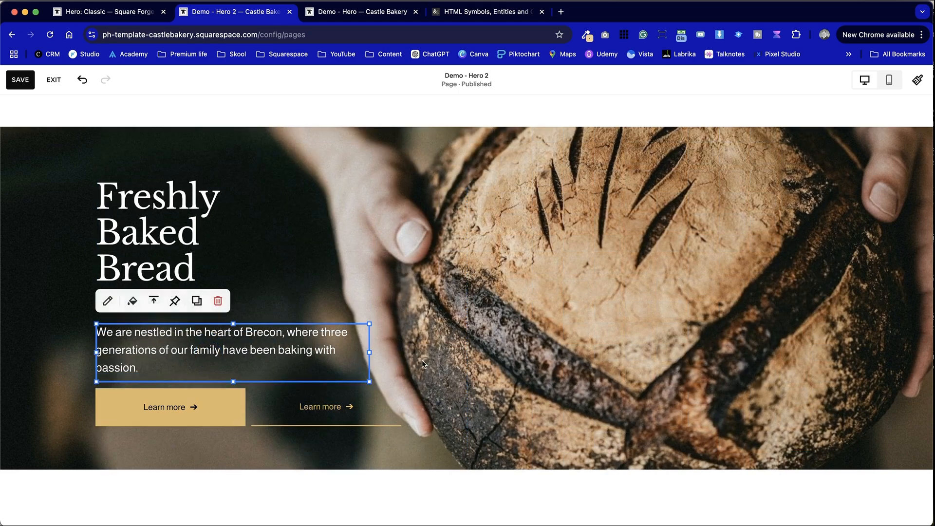
click(441, 366)
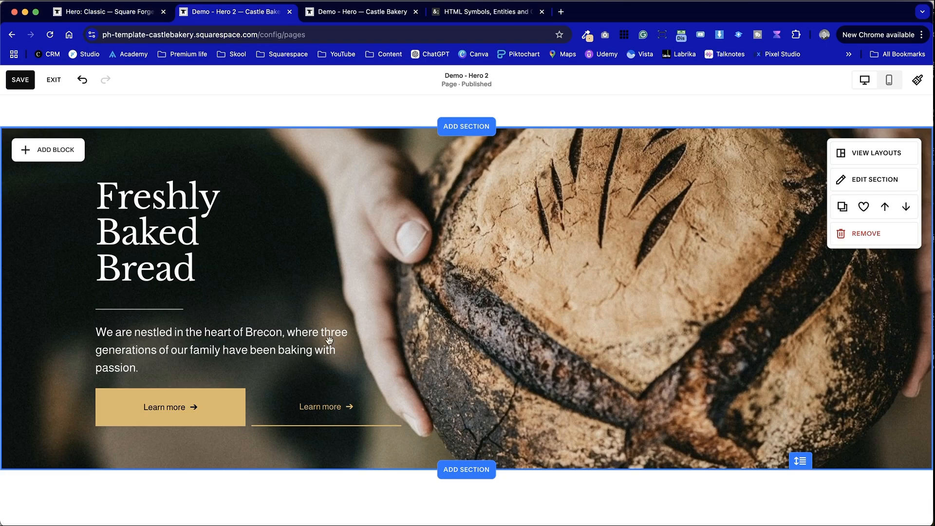
Delete both Learn more buttons from the copied hero and stretch the section back to its former height.
drag(355, 454, 197, 412)
click(154, 369)
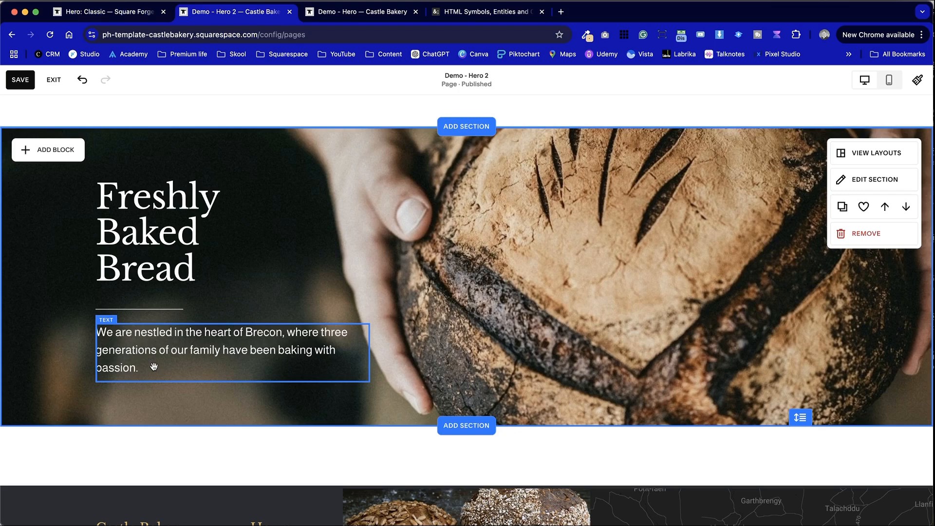
drag(800, 418, 800, 460)
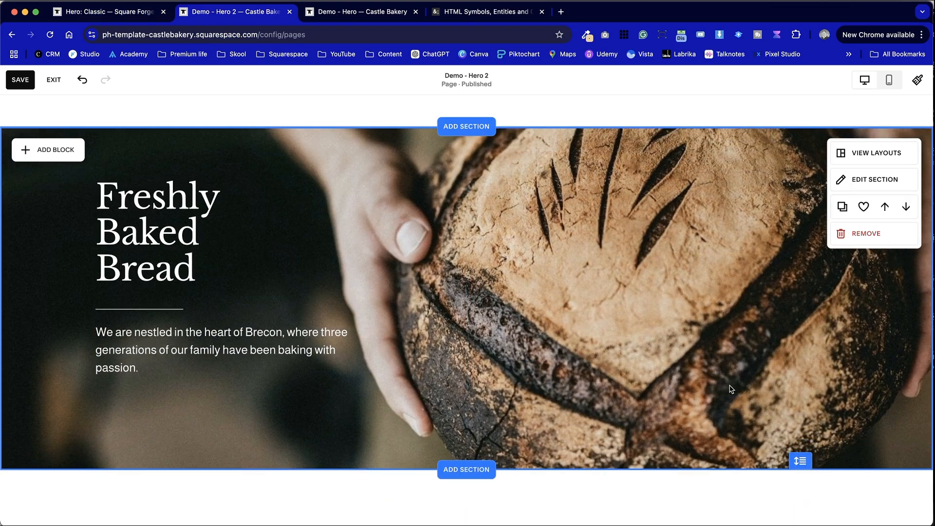
Remove the copied hero's background image and check the section's color themes.
click(866, 185)
click(832, 188)
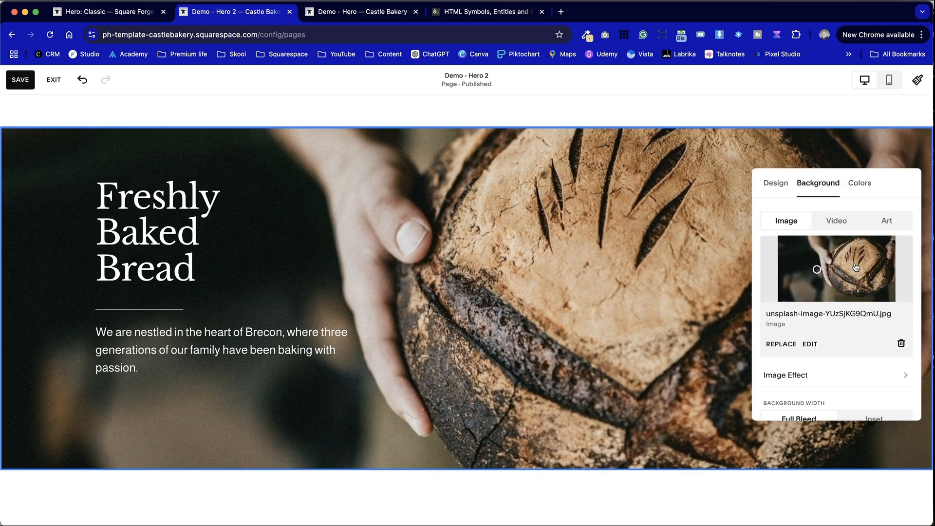
click(900, 344)
click(863, 184)
scroll(850, 340, down, 3)
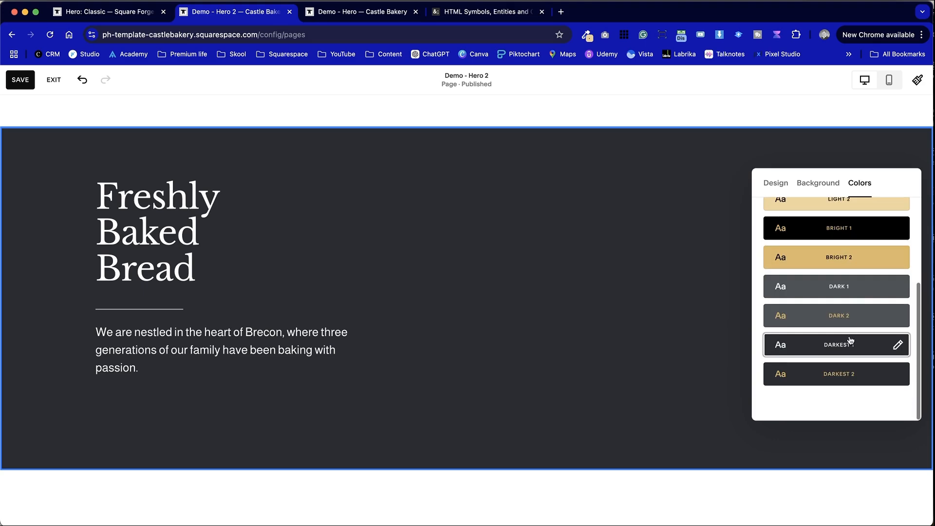
click(592, 317)
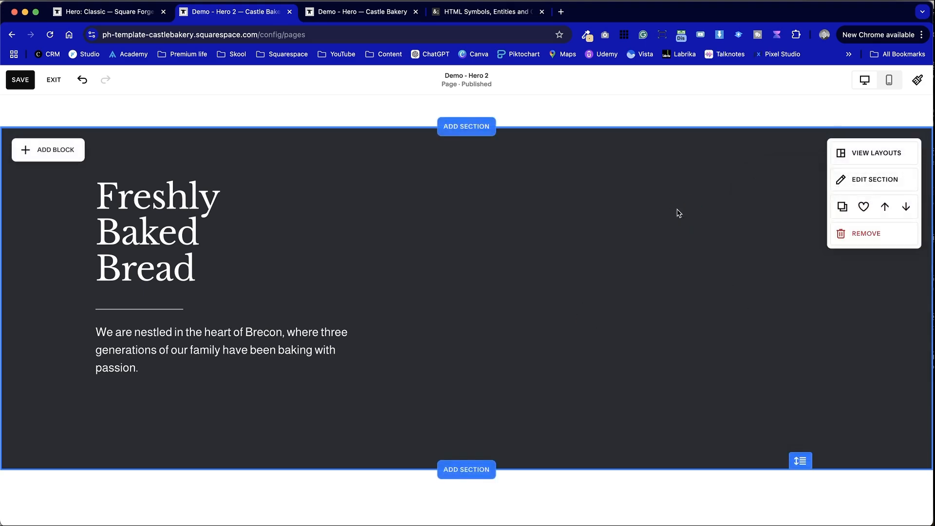
Shift the copied hero's heading, divider line and paragraph together slightly lower in the section.
click(160, 204)
drag(160, 205, 169, 232)
click(171, 142)
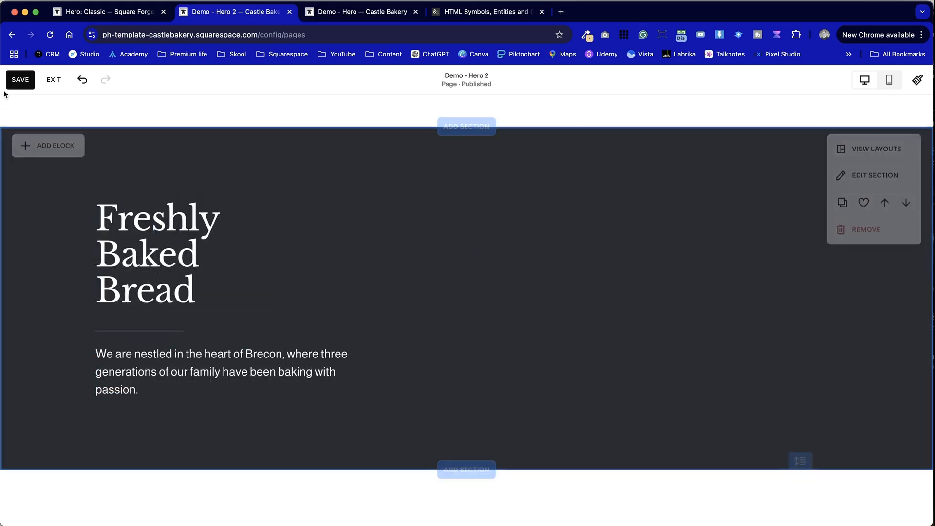
Add an empty image block to the copied hero and stretch it to fill the section's right half.
click(59, 151)
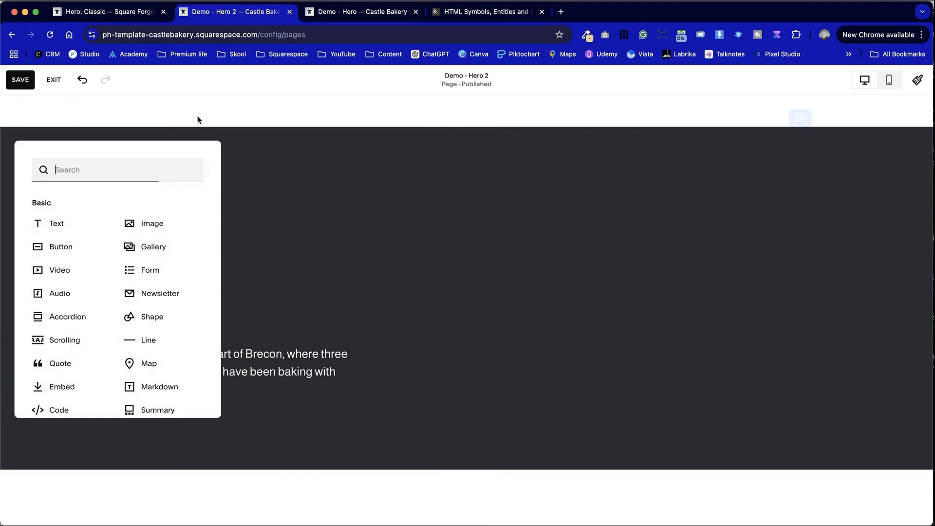
click(174, 221)
drag(302, 225, 523, 166)
drag(558, 249, 598, 468)
drag(652, 300, 901, 274)
click(423, 239)
click(491, 289)
mouse_move(469, 299)
mouse_down()
mouse_move(494, 298)
mouse_move(475, 298)
mouse_up()
click(400, 238)
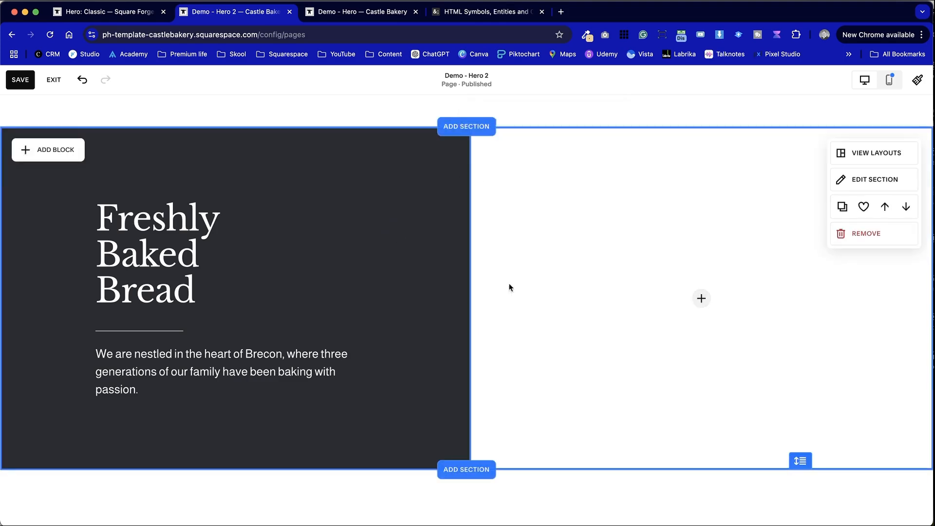
Compare with the reference layout and extend the image block downward to make the hero section taller.
key(super+1)
key(super+2)
key(super+1)
key(super+2)
scroll(384, 225, up, 1)
scroll(384, 224, down, 2)
scroll(384, 227, down, 1)
click(699, 316)
drag(702, 404, 703, 474)
scroll(426, 417, up, 3)
click(402, 424)
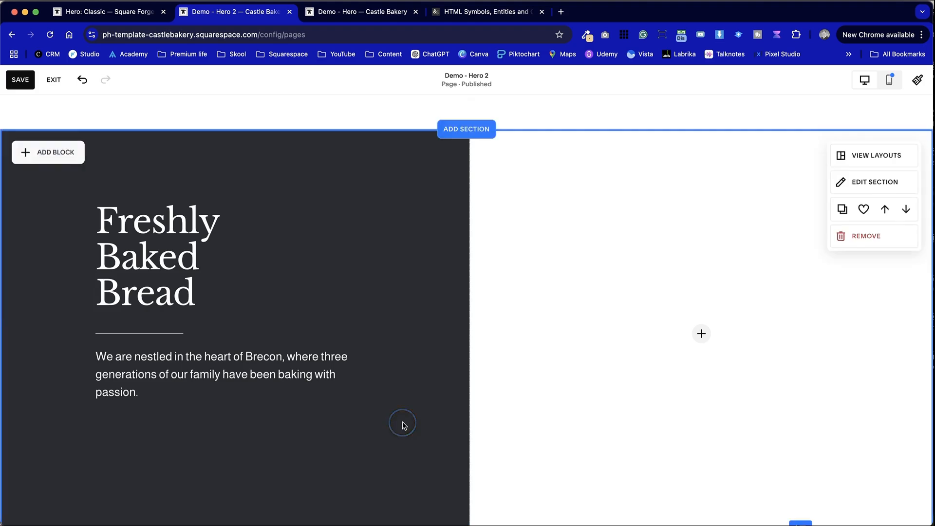
Move the heading, divider line and paragraph together lower within the taller section.
scroll(402, 423, down, 3)
drag(302, 365, 86, 159)
drag(152, 177, 181, 263)
click(4, 293)
drag(291, 466, 188, 297)
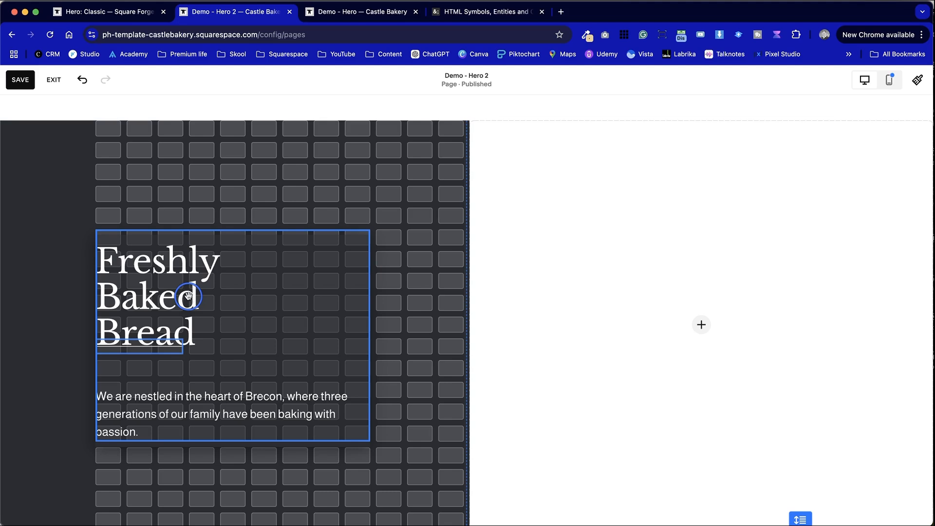
drag(188, 298, 188, 299)
Extend the image block slightly further down and shift the hero's text group down to match.
scroll(187, 298, down, 5)
click(739, 318)
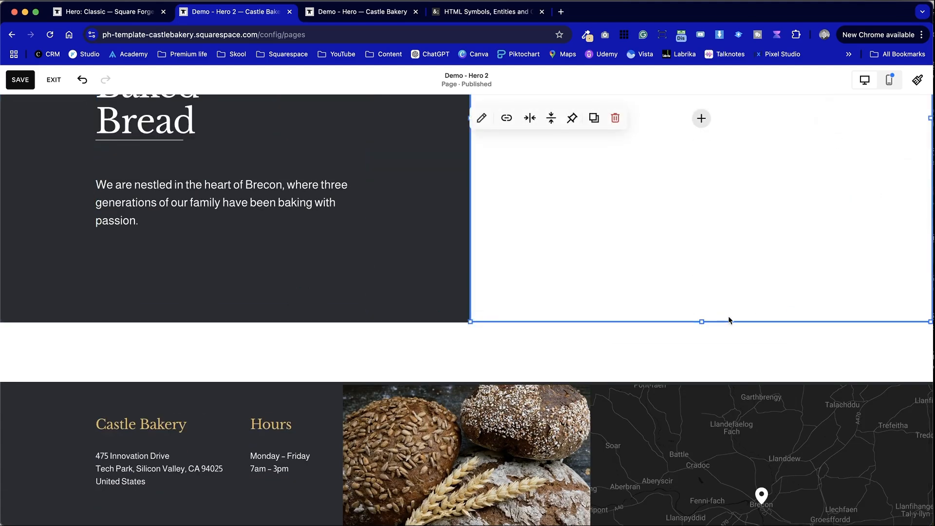
drag(700, 325, 700, 344)
scroll(361, 301, up, 3)
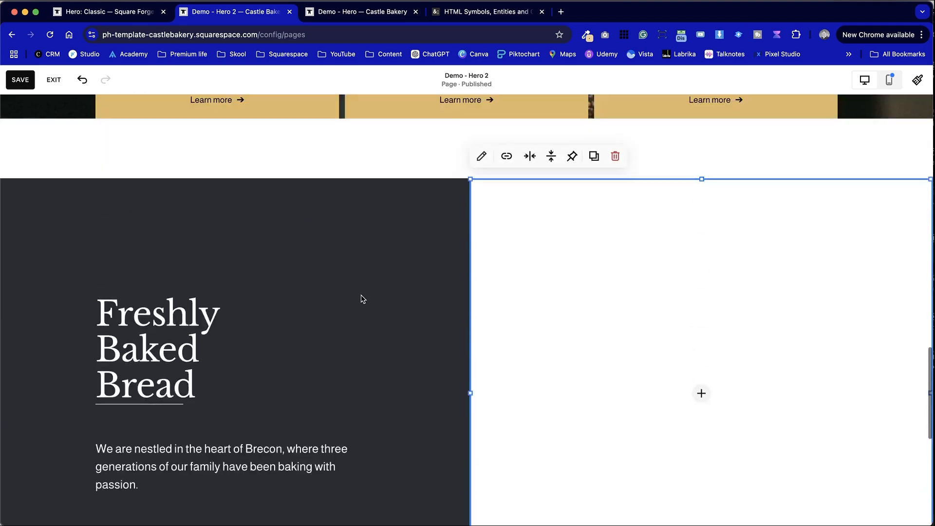
drag(161, 302, 162, 319)
click(299, 319)
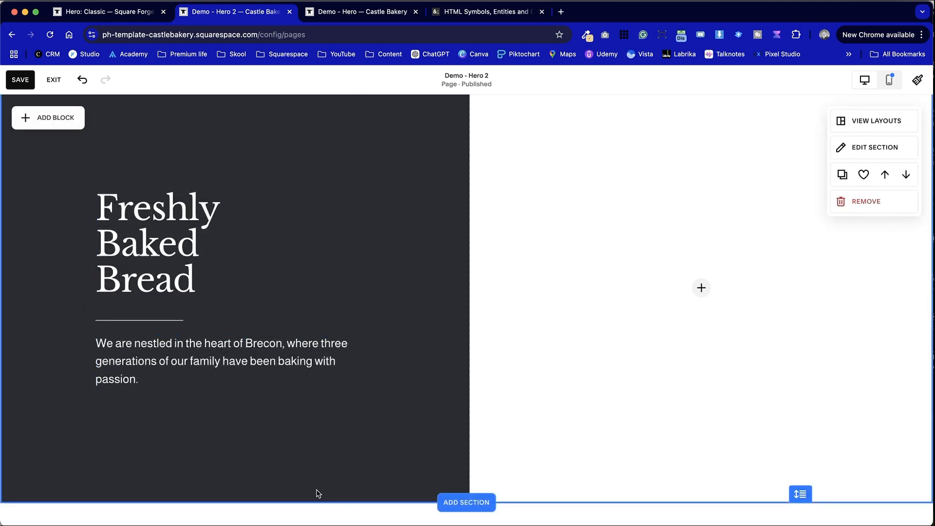
Change the divider line's vertical alignment within its block to raise it slightly.
click(155, 323)
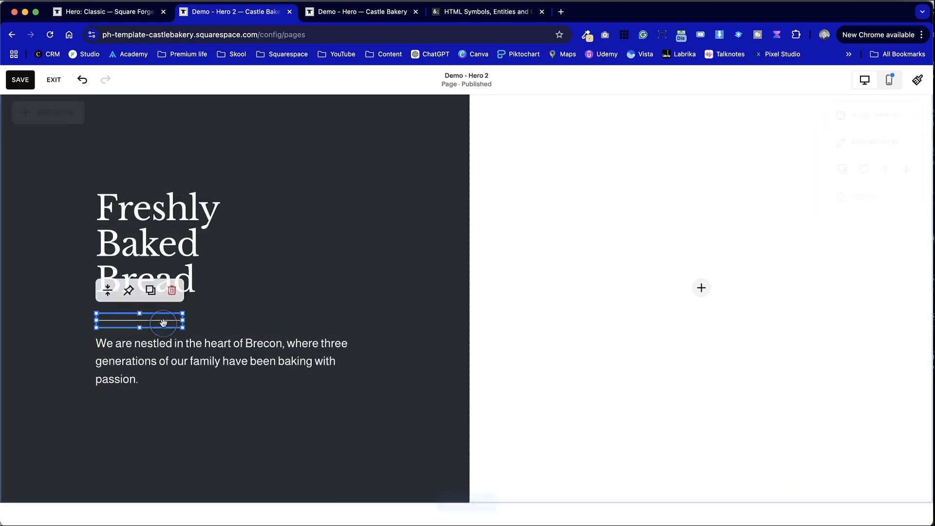
click(108, 290)
click(173, 408)
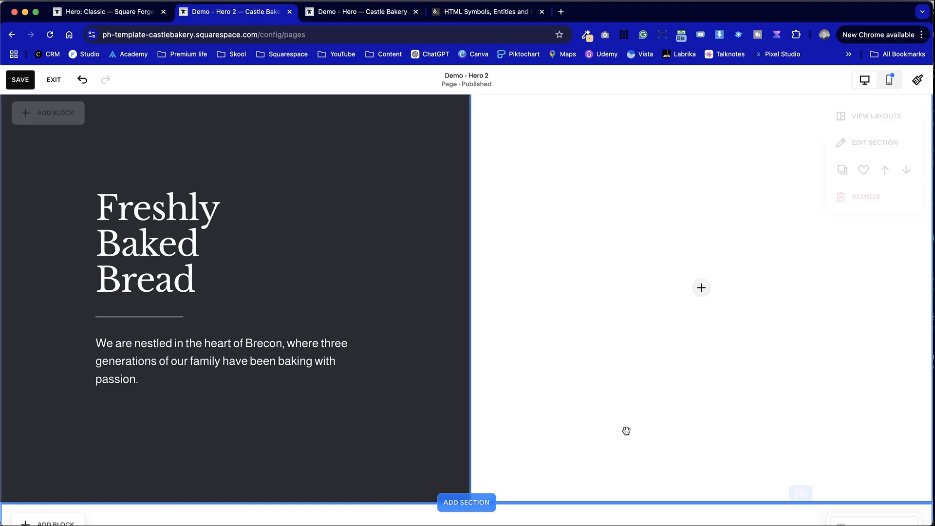
Fill the empty image block with the library photo of hands holding a loaf, unsplash-image-YUzSjKG9QmU.jpg.
click(701, 289)
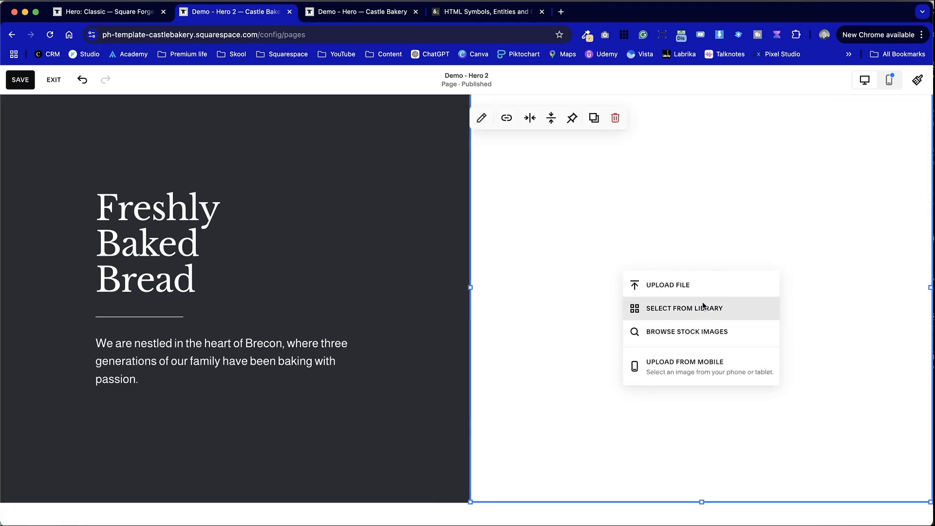
click(705, 309)
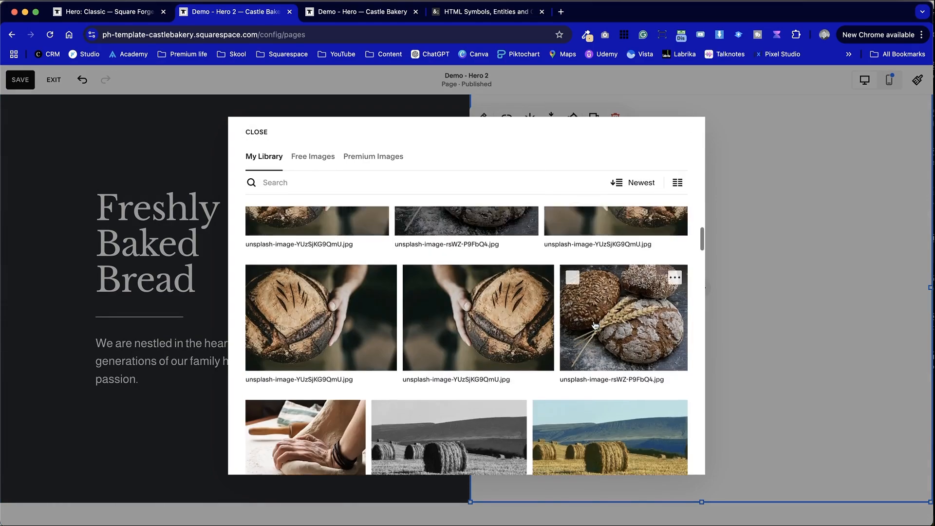
click(643, 379)
click(668, 459)
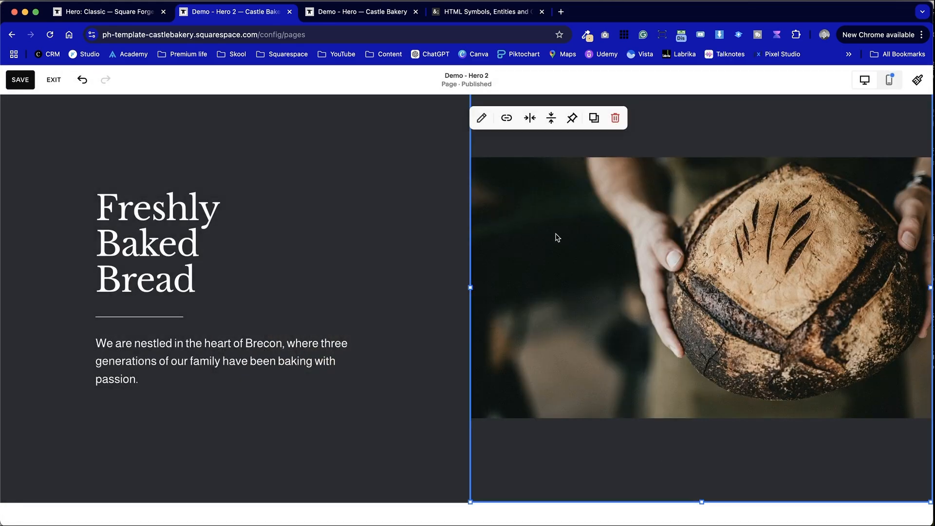
Set the loaf photo's design mode to Fill so it covers the whole right half of the hero.
click(486, 125)
drag(881, 112, 301, 150)
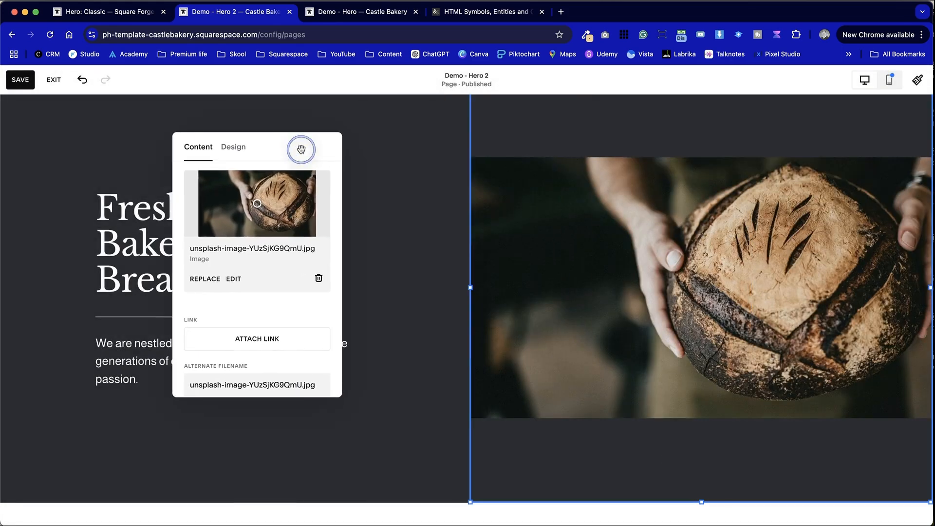
click(234, 149)
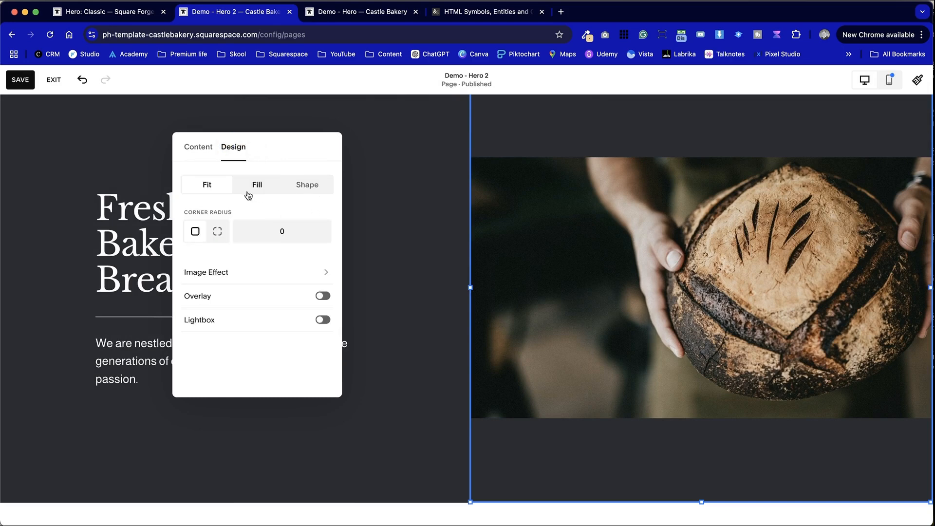
click(255, 179)
click(457, 169)
scroll(440, 163, up, 3)
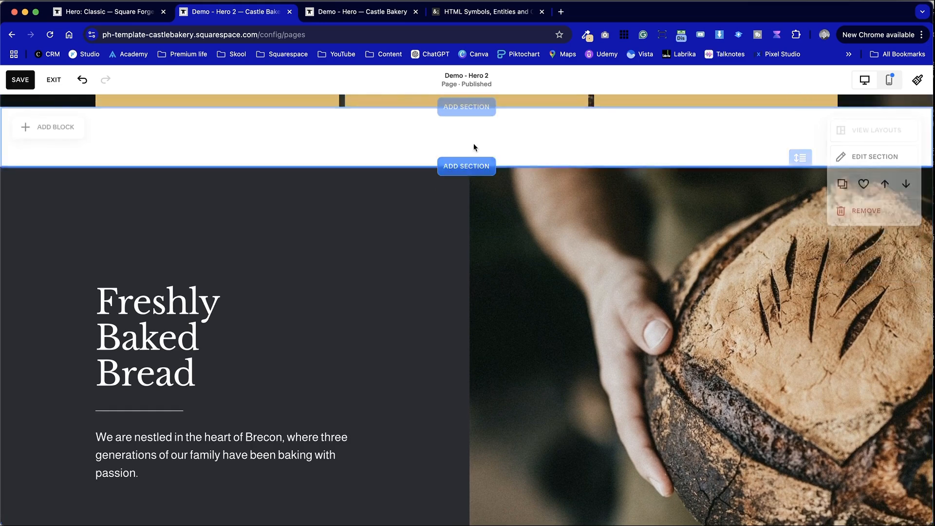
scroll(482, 177, down, 2)
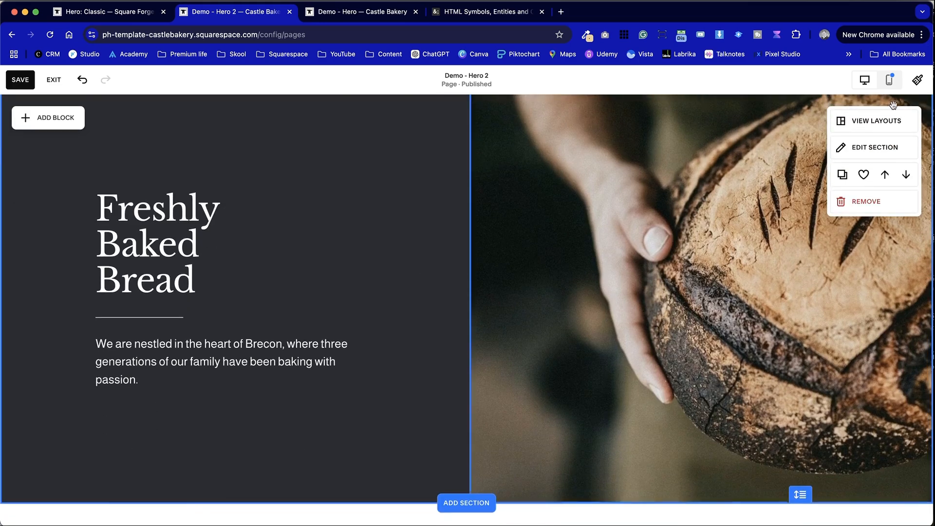
Use a custom grid gap for the split hero section and set its horizontal gap to 0.
click(897, 146)
drag(901, 167, 500, 177)
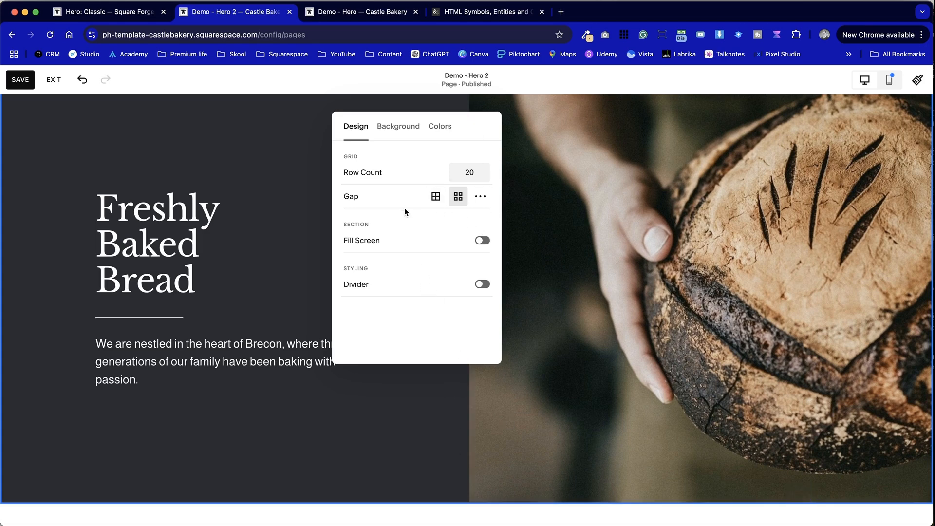
click(481, 198)
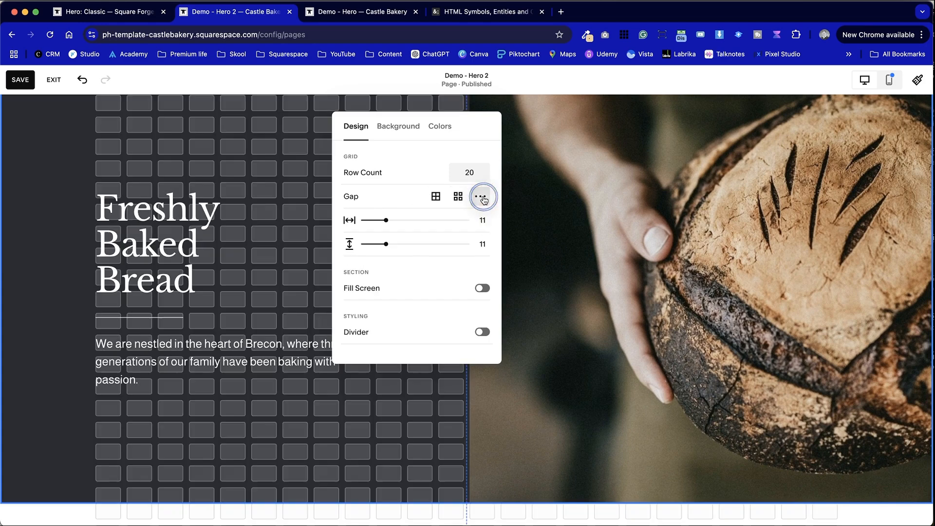
drag(387, 221, 324, 214)
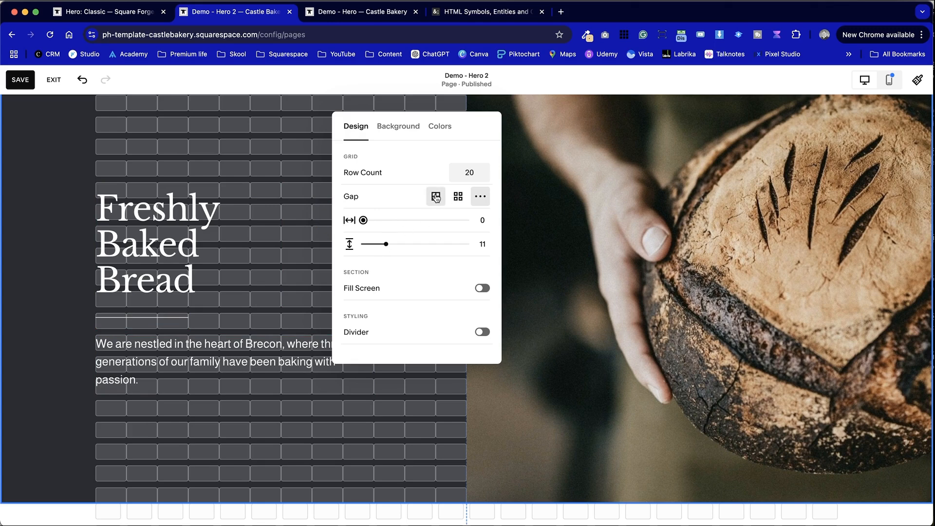
click(79, 147)
Review the finished split hero and examine the mirrored layout on the Square Forge reference page.
scroll(401, 278, up, 1)
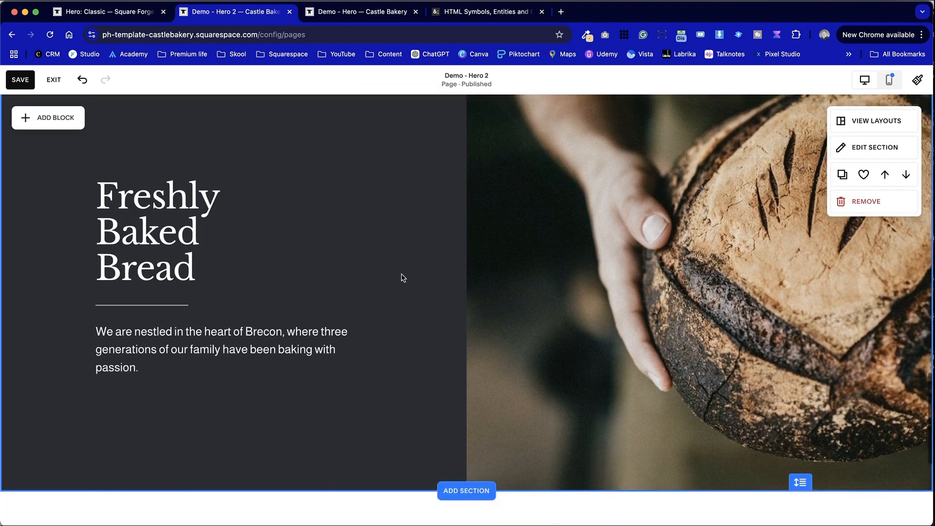
scroll(409, 275, up, 2)
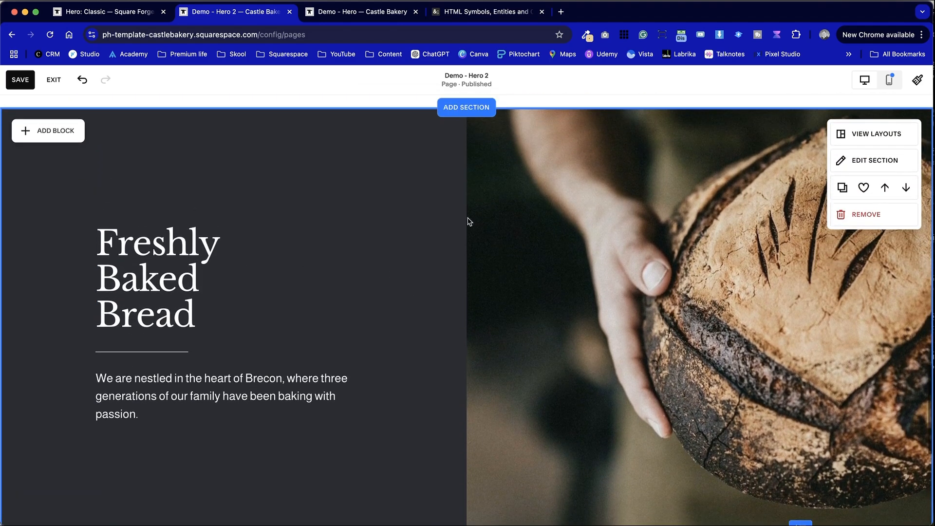
scroll(434, 425, down, 5)
scroll(433, 426, up, 5)
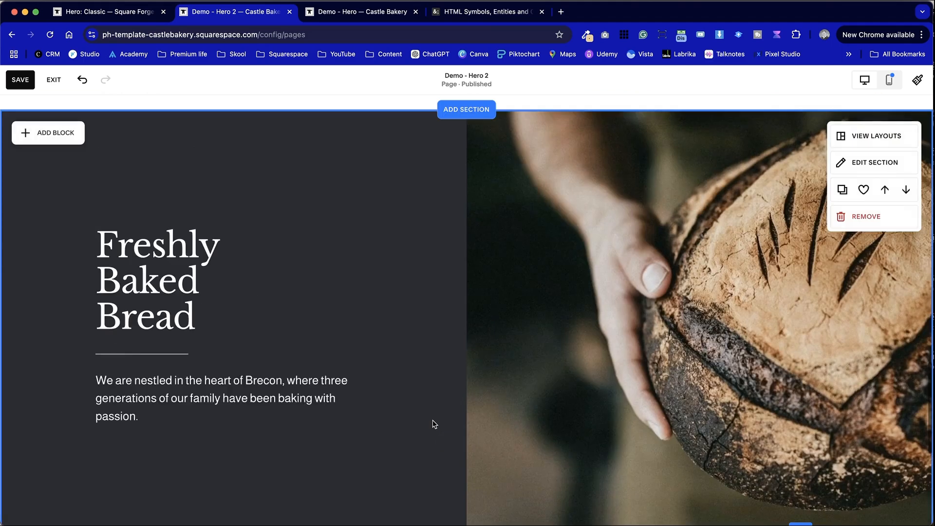
scroll(434, 426, down, 1)
click(122, 14)
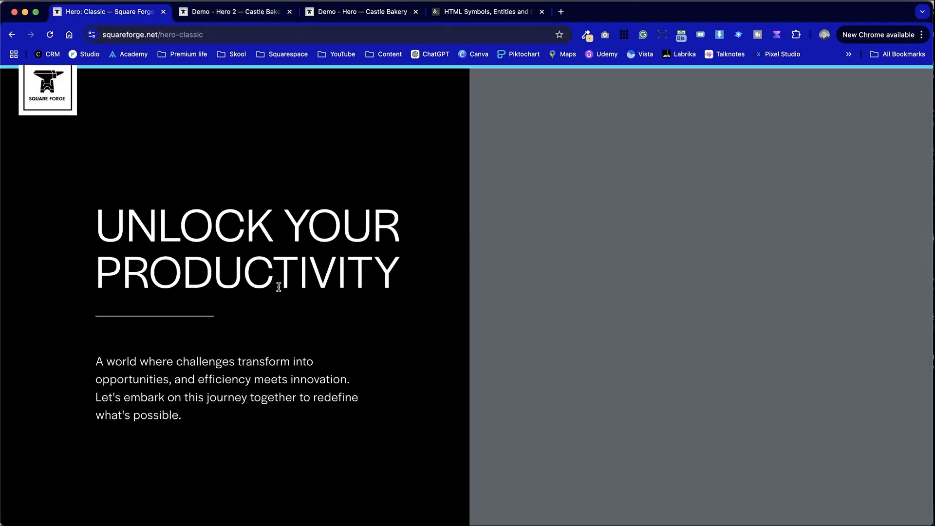
scroll(279, 286, down, 10)
scroll(278, 286, up, 3)
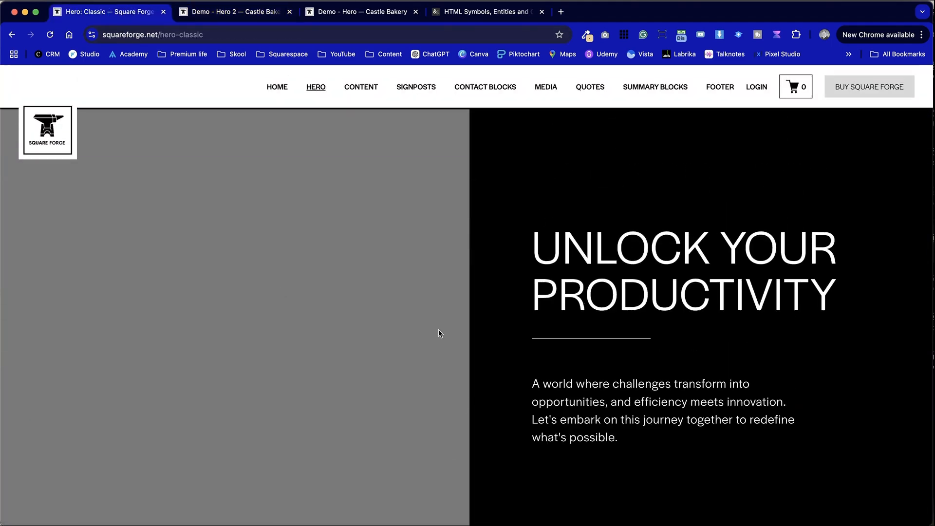
click(223, 11)
Duplicate the split hero section and mirror the copy, with the photo in its left half and the text on the right.
scroll(415, 217, up, 1)
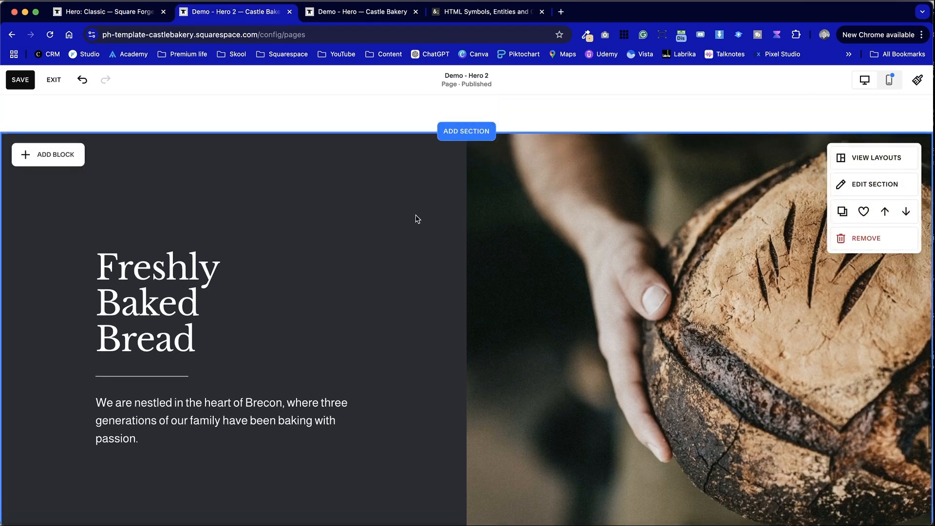
click(846, 213)
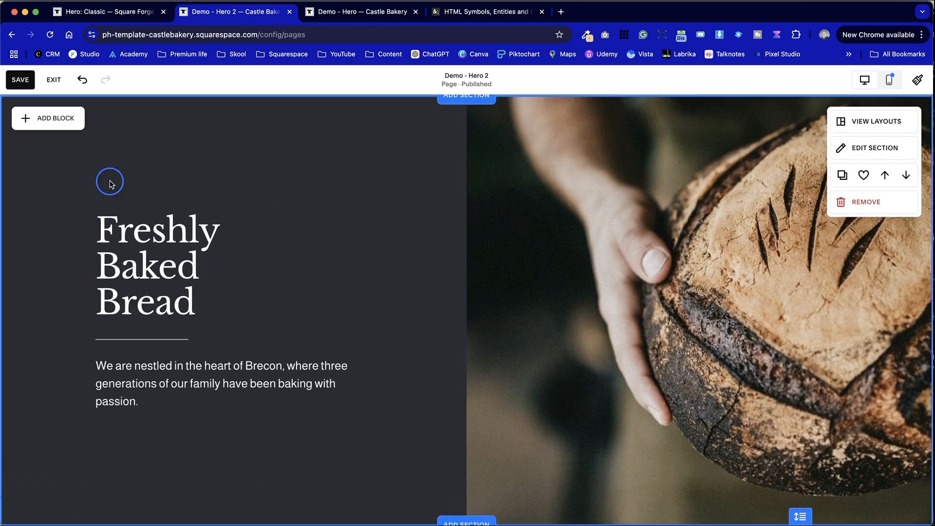
drag(270, 468, 530, 311)
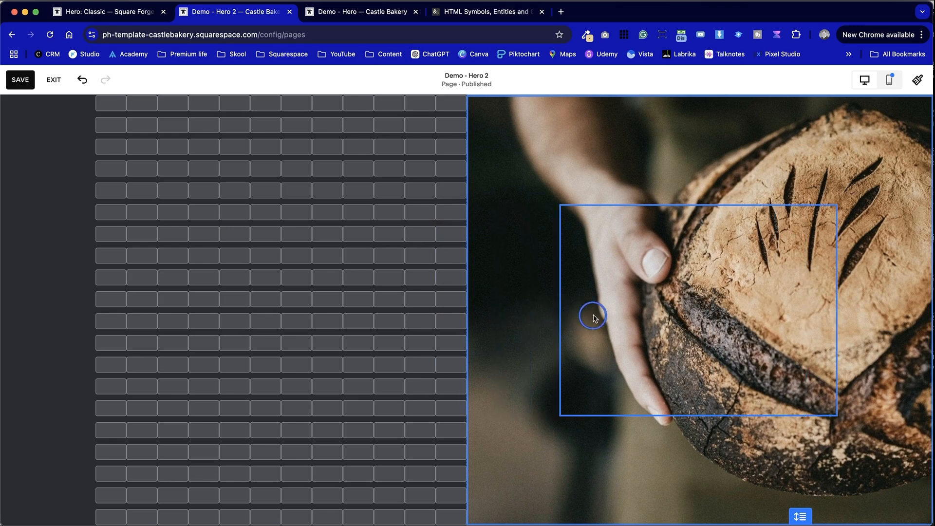
drag(598, 317, 598, 317)
click(509, 280)
drag(522, 277, 14, 285)
drag(430, 315, 297, 314)
click(521, 348)
click(652, 397)
Shift the mirrored hero's heading, divider line and paragraph together one grid column to the left.
scroll(653, 399, up, 2)
scroll(652, 398, up, 5)
scroll(651, 397, down, 8)
scroll(652, 395, up, 2)
drag(647, 246, 618, 246)
click(642, 148)
Replace the mirrored hero's photo with the library image of assorted loaves and wheat, unsplash-image-rsWZ-P9FbQ4.jpg.
scroll(680, 482, down, 2)
scroll(681, 482, up, 2)
scroll(681, 481, down, 2)
scroll(682, 480, up, 3)
scroll(682, 480, up, 12)
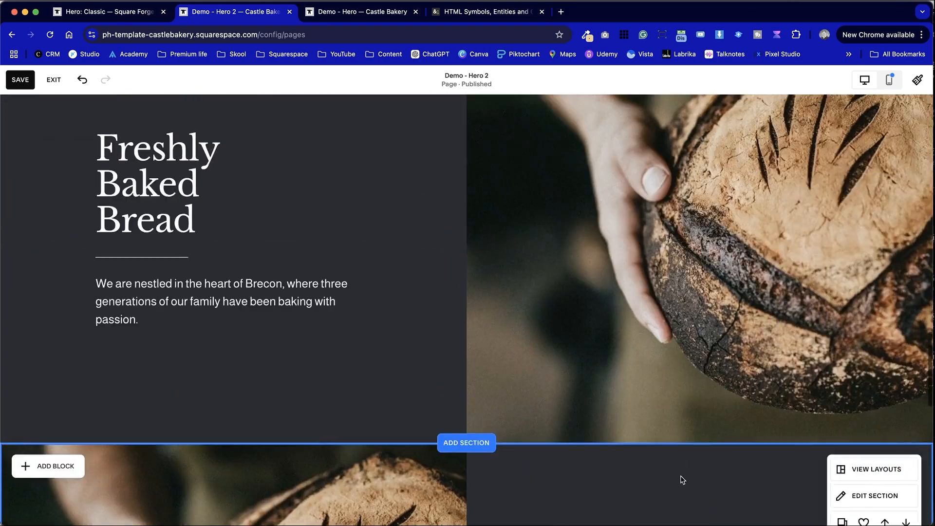
scroll(681, 480, down, 14)
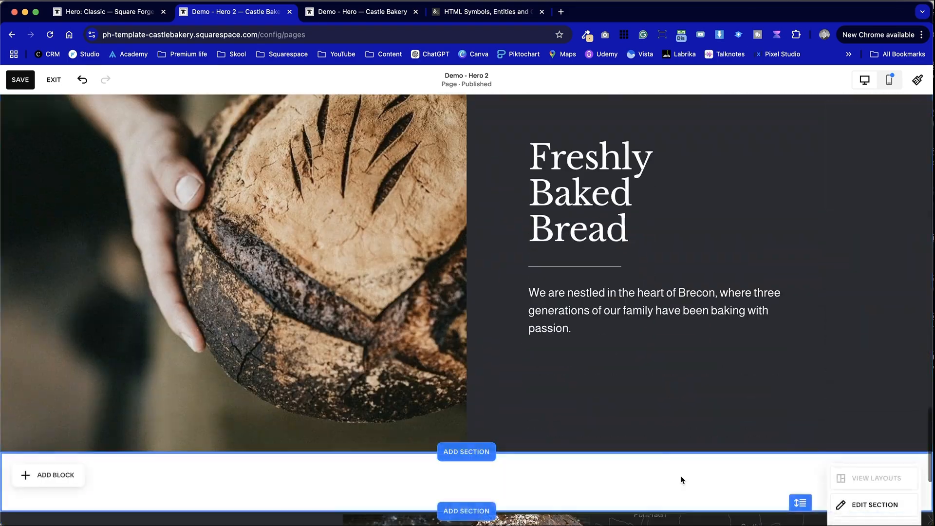
double_click(445, 285)
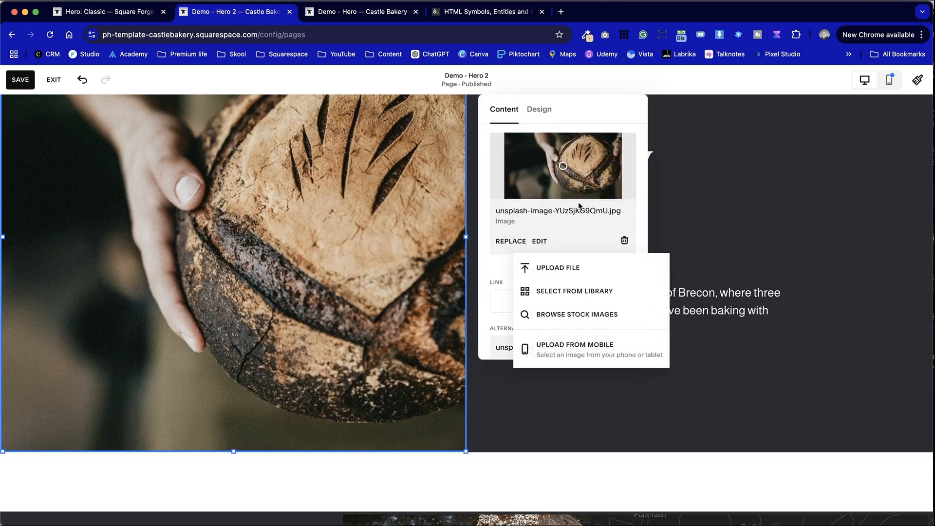
click(569, 291)
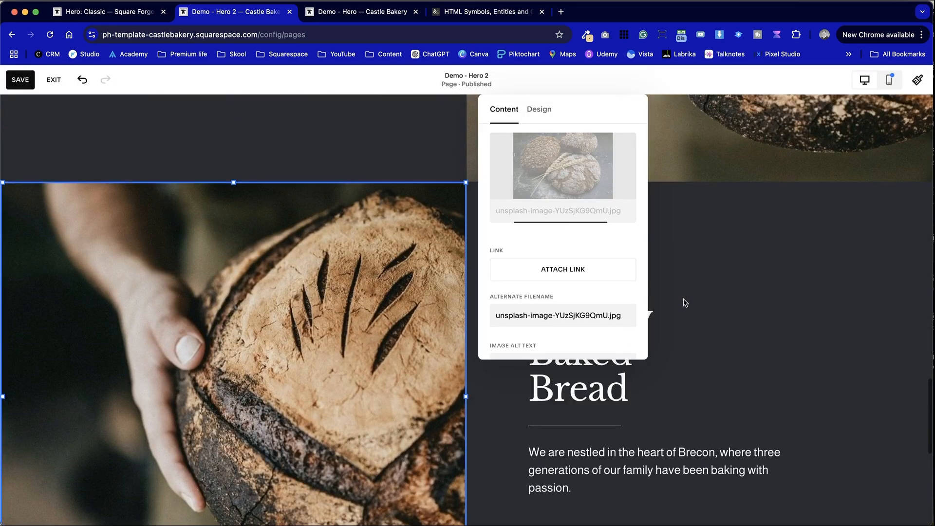
scroll(684, 302, down, 10)
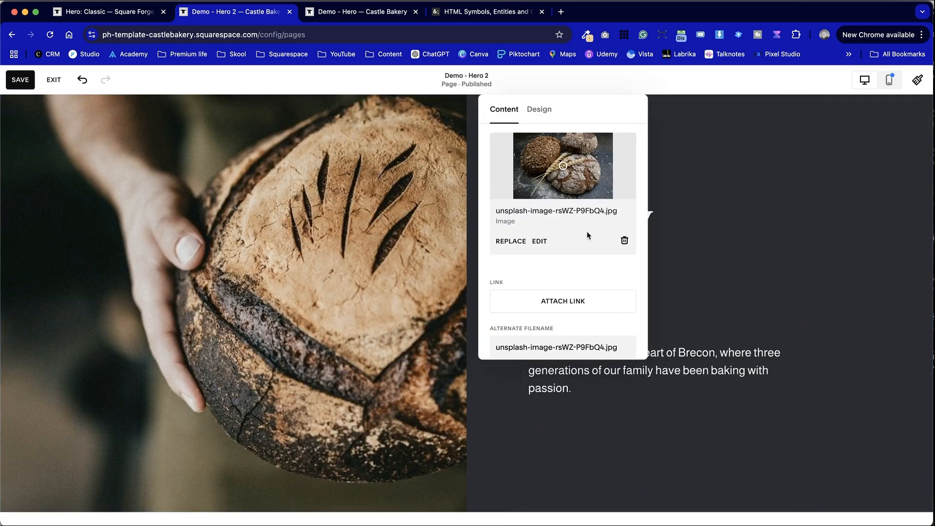
click(715, 233)
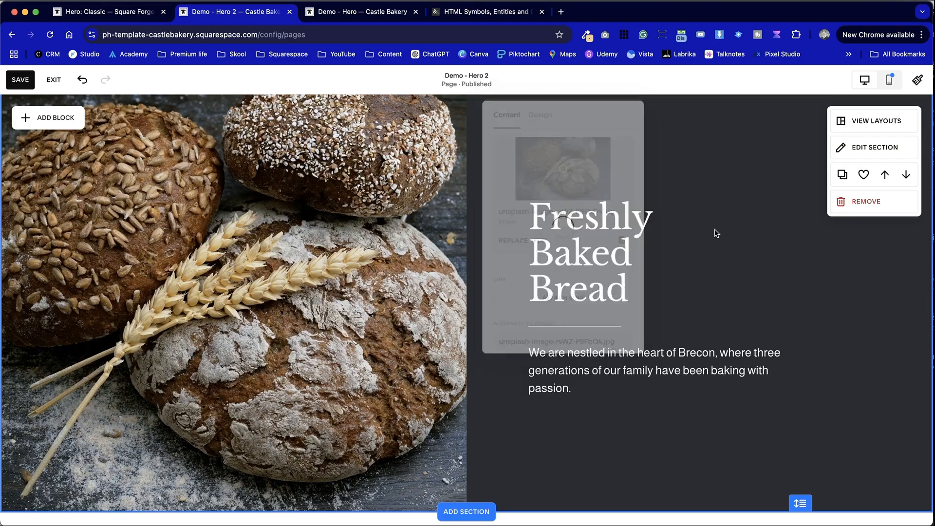
scroll(709, 231, up, 1)
scroll(709, 231, up, 5)
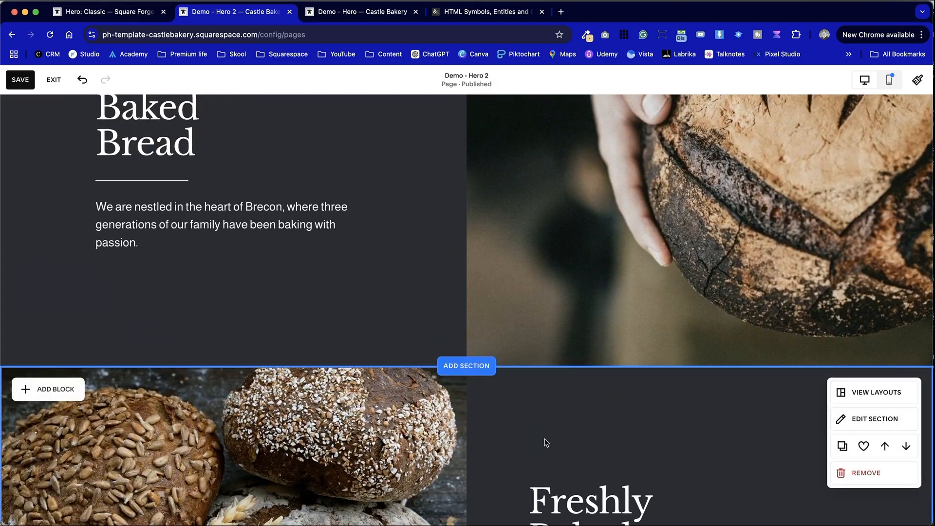
scroll(545, 440, up, 3)
scroll(536, 365, down, 9)
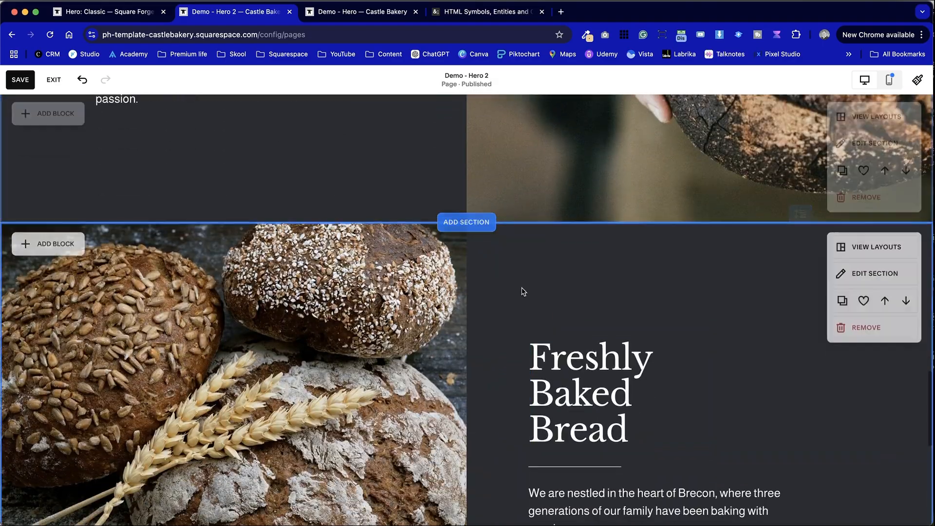
Review the two split heroes in desktop view and examine how both stack in mobile view.
scroll(487, 278, up, 7)
scroll(487, 275, down, 5)
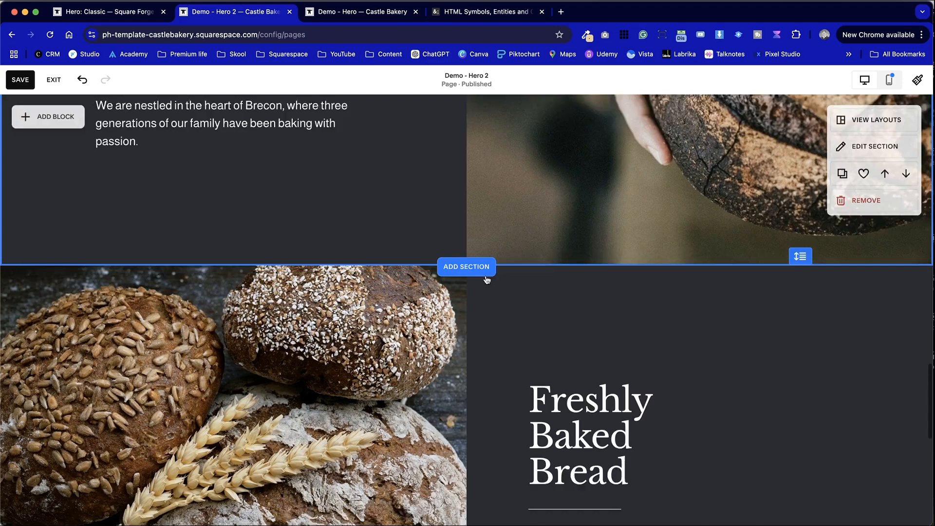
scroll(659, 402, down, 4)
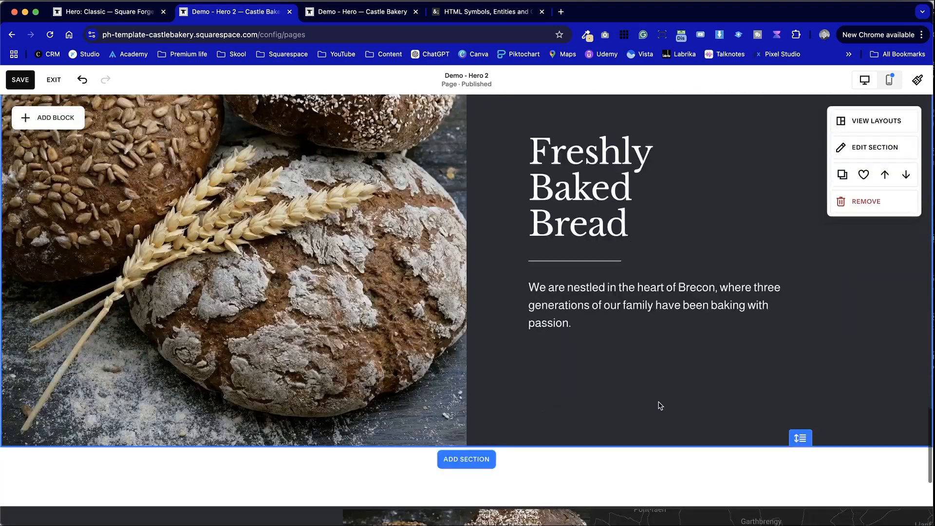
scroll(658, 402, up, 10)
scroll(658, 402, down, 9)
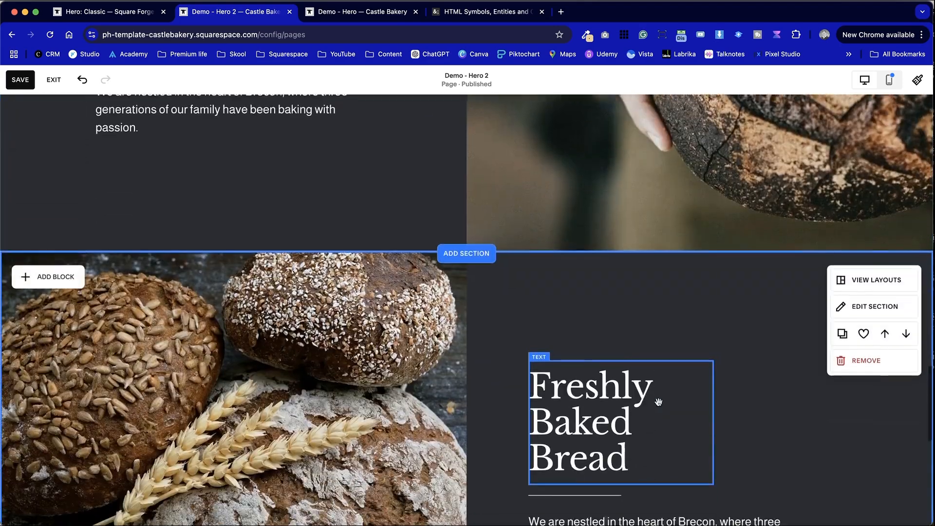
click(896, 79)
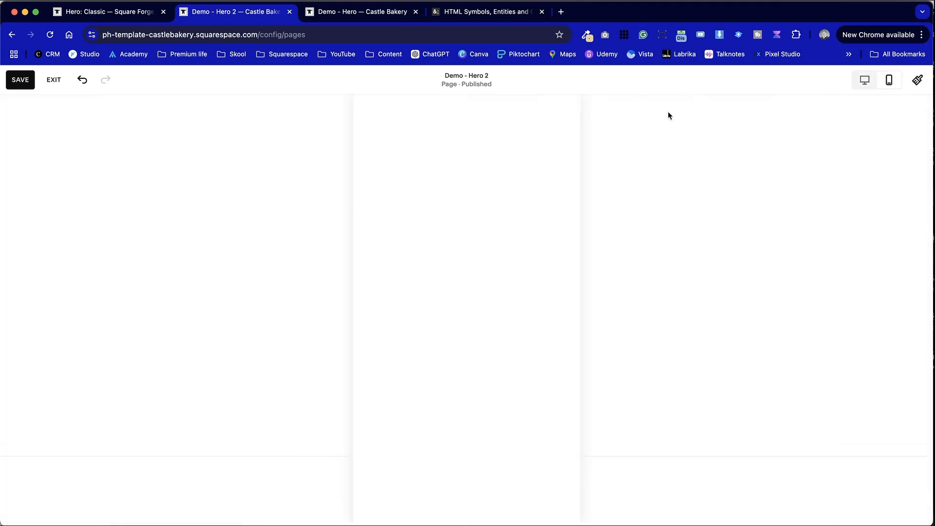
scroll(531, 279, down, 4)
scroll(491, 303, up, 2)
scroll(467, 272, up, 1)
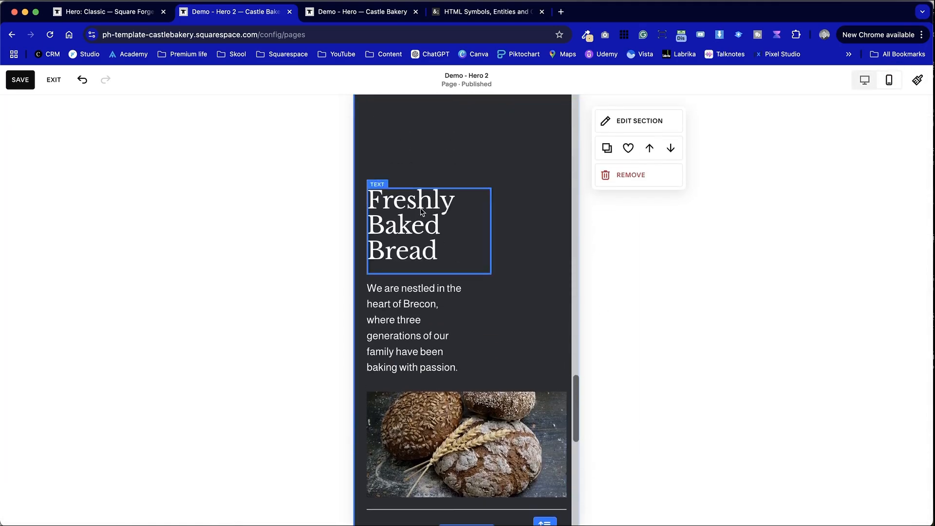
scroll(454, 300, up, 9)
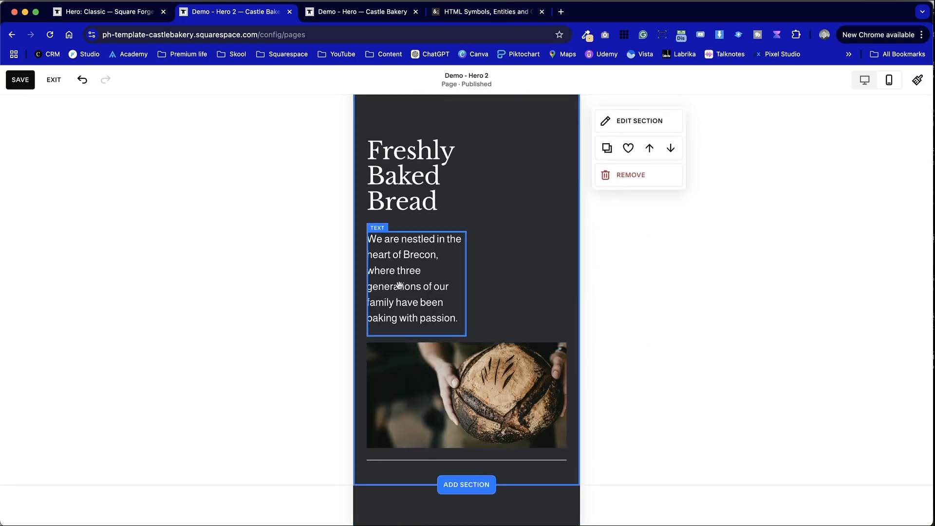
scroll(422, 271, up, 1)
scroll(423, 271, down, 5)
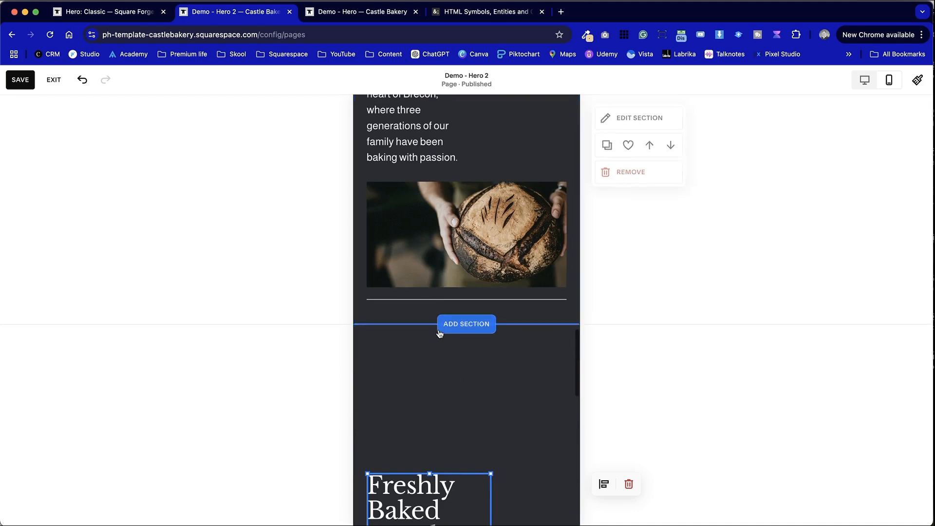
scroll(450, 355, up, 5)
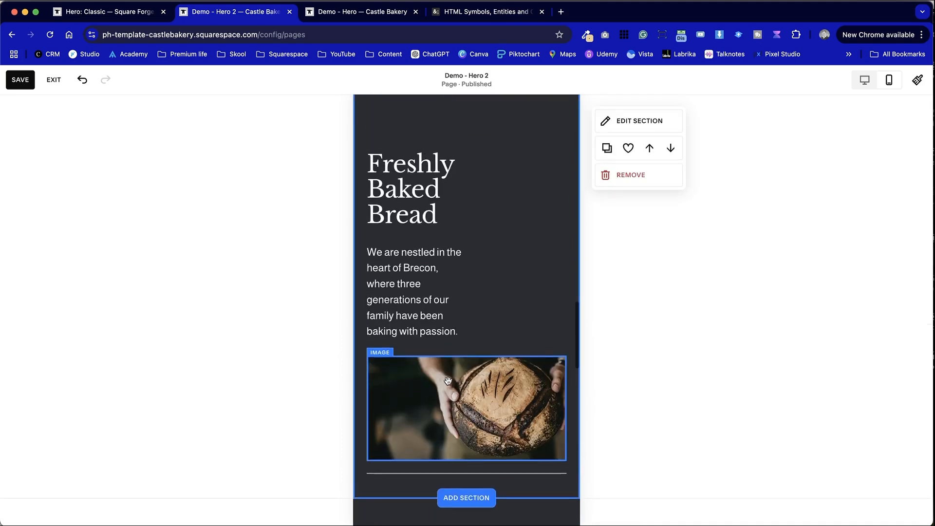
In the first split hero's mobile layout, move the heading and paragraph up together and place the divider line below the paragraph.
scroll(463, 264, up, 2)
drag(424, 196, 422, 194)
scroll(423, 234, up, 2)
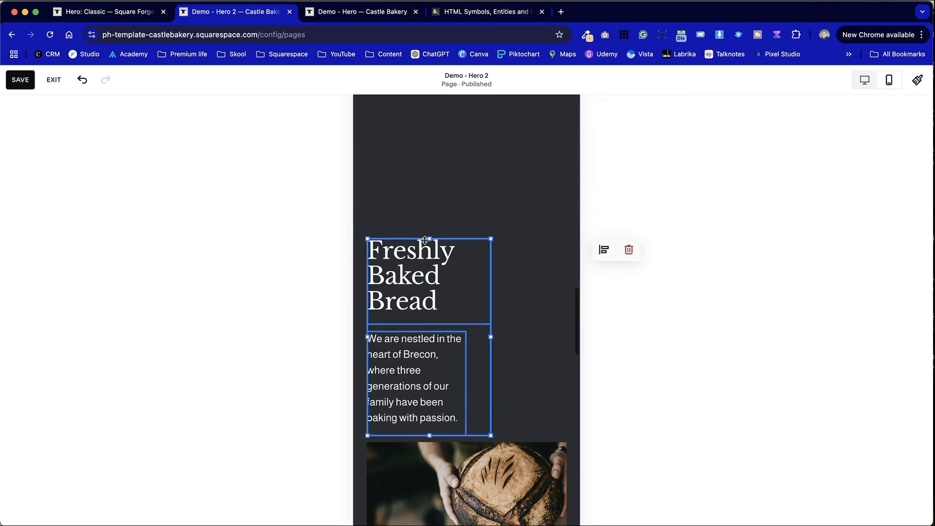
drag(423, 309, 424, 181)
scroll(497, 401, down, 6)
scroll(497, 402, up, 1)
drag(492, 417, 490, 182)
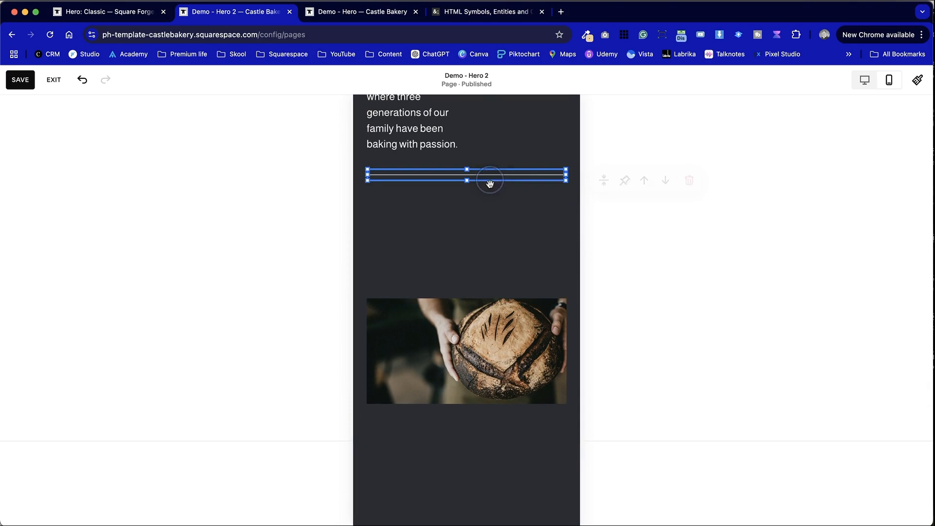
Raise the first split hero's photo below the divider line, make it taller and full-width, and leave no empty rows beneath.
drag(492, 363, 487, 271)
drag(466, 317, 465, 367)
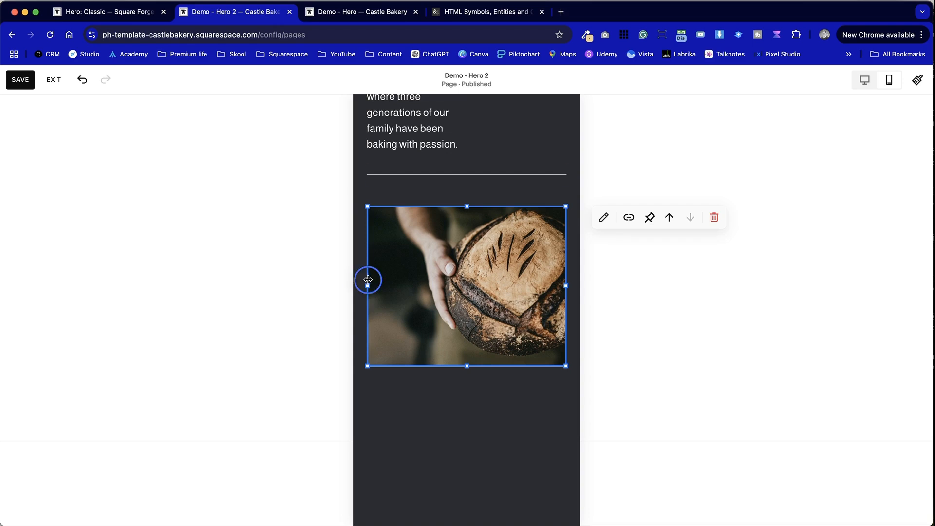
drag(367, 279, 354, 280)
drag(564, 285, 577, 286)
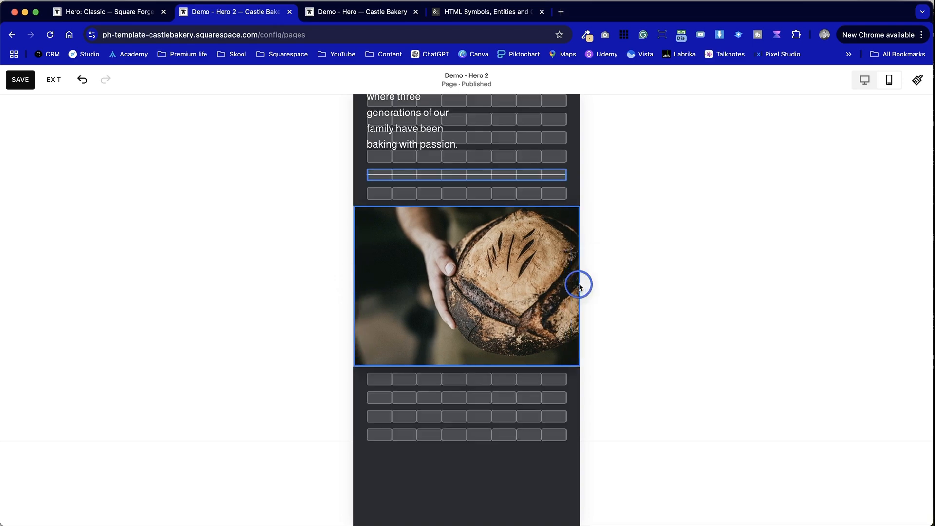
click(536, 292)
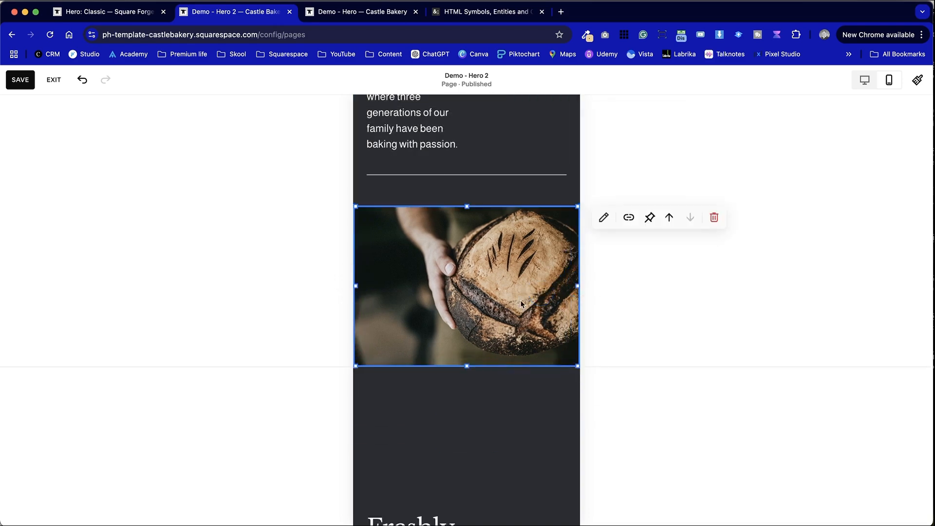
Shift the first split hero's heading, paragraph and divider line down one grid row in the mobile layout.
scroll(522, 304, up, 5)
scroll(522, 304, up, 3)
scroll(520, 305, down, 5)
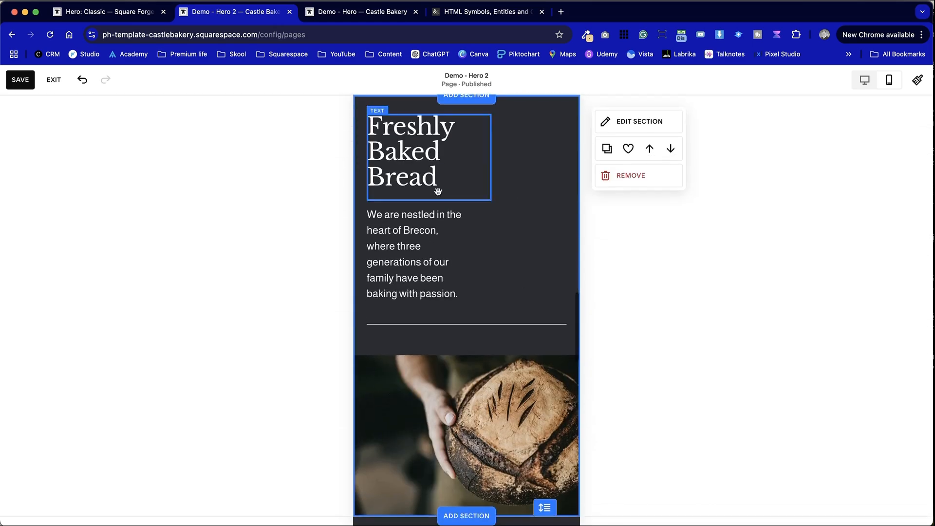
drag(409, 135, 412, 155)
click(513, 229)
click(429, 255)
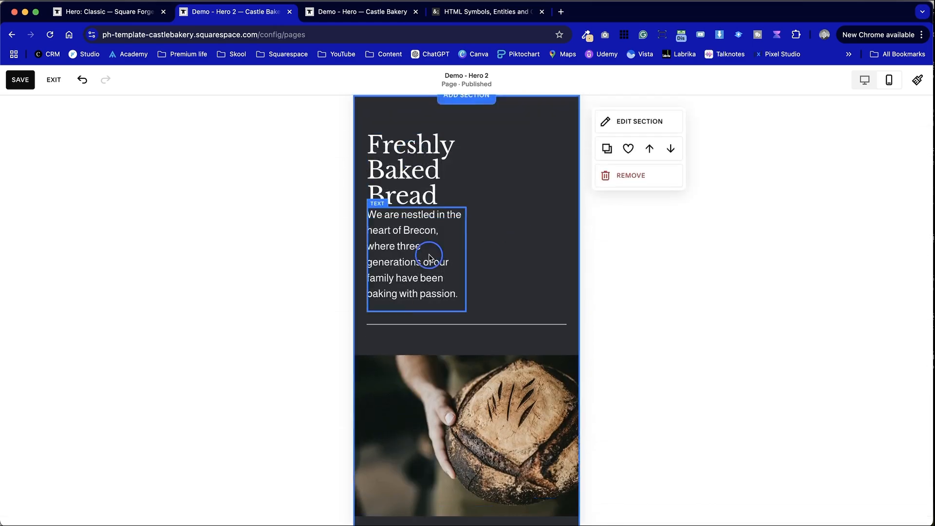
click(499, 271)
drag(431, 267, 429, 284)
click(521, 274)
drag(518, 337, 519, 342)
click(533, 298)
scroll(533, 296, down, 2)
scroll(533, 293, up, 1)
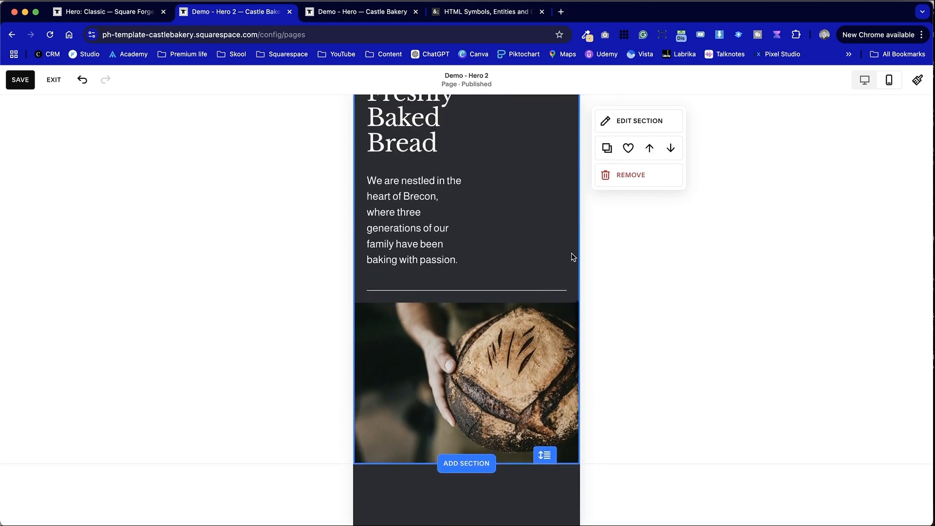
Move the first split hero's paragraph down one grid row and place the divider line between the heading and paragraph.
scroll(563, 275, up, 1)
drag(437, 282, 438, 300)
drag(497, 338, 501, 223)
click(516, 209)
click(504, 227)
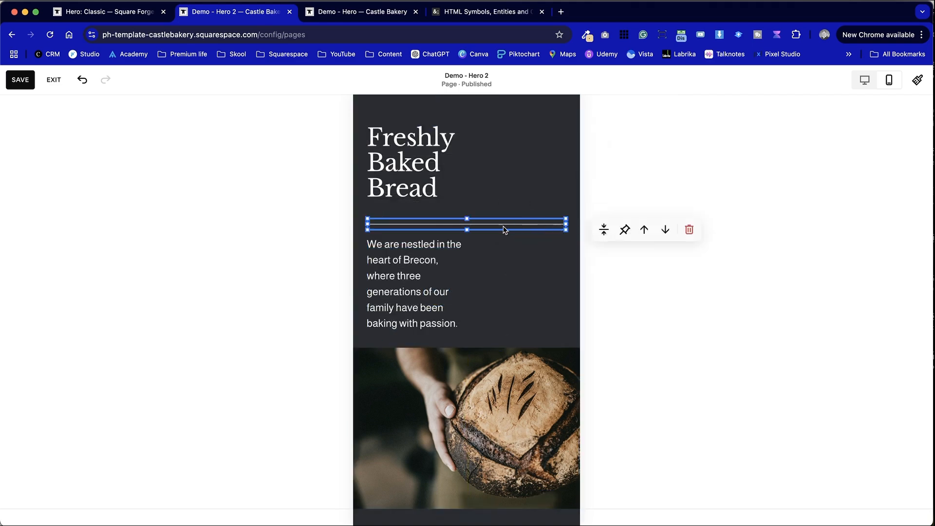
click(418, 264)
click(537, 286)
click(420, 317)
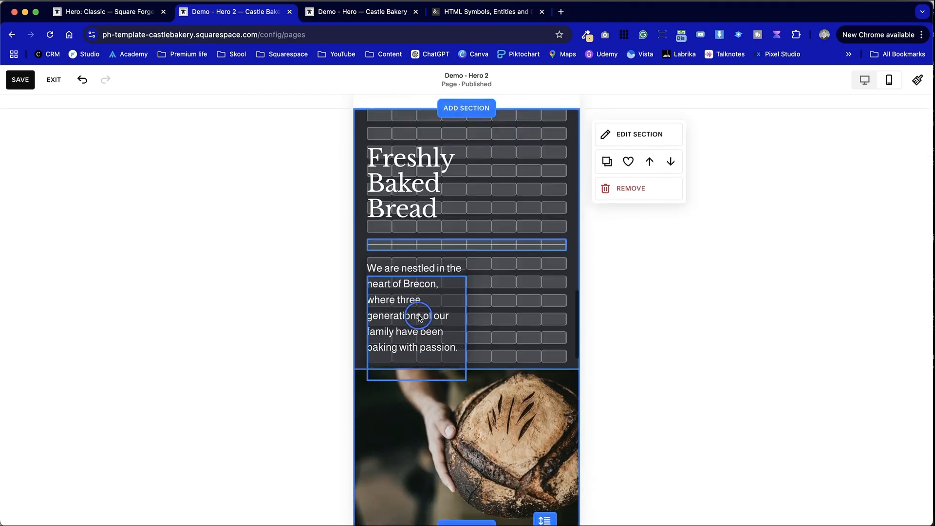
Align the first split hero's heading text to the bottom of its block.
mouse_move(413, 180)
mouse_down()
mouse_move(415, 198)
mouse_move(430, 175)
mouse_up()
click(512, 324)
click(530, 190)
click(469, 173)
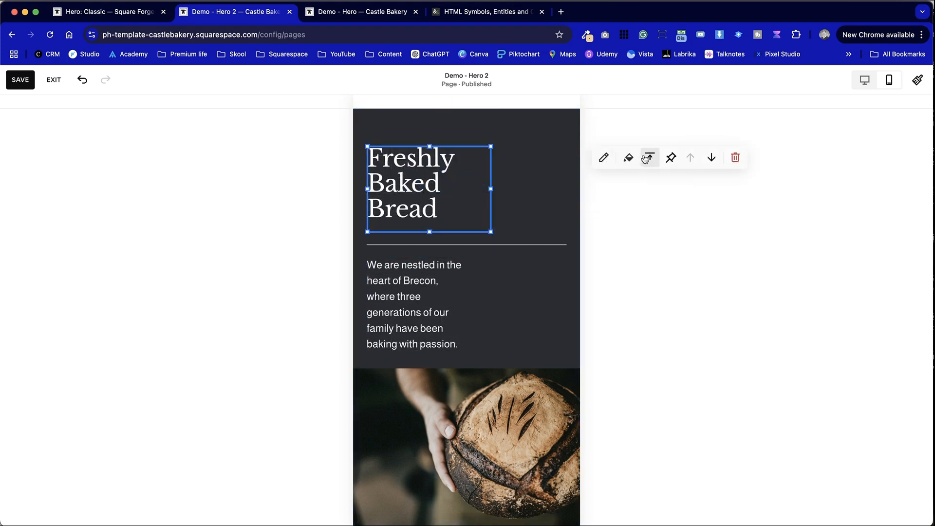
click(680, 178)
click(492, 313)
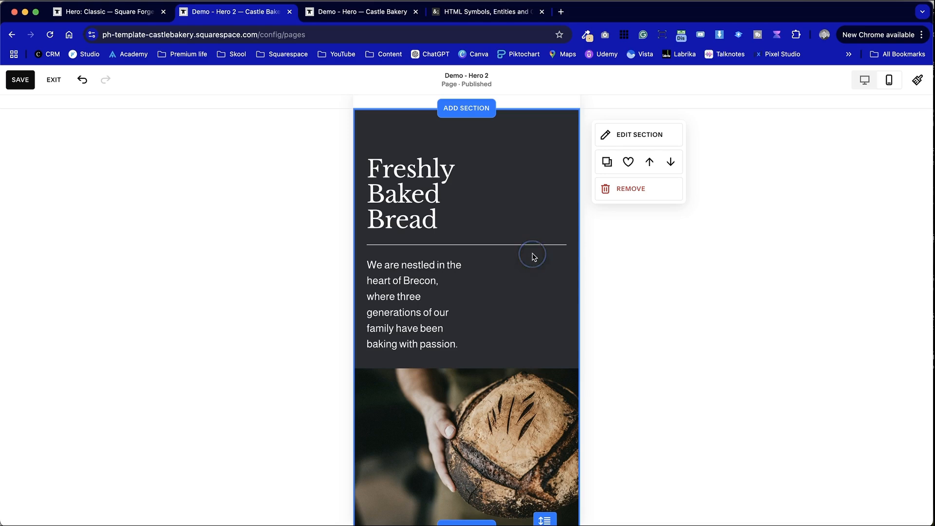
Shorten the first split hero's mobile divider line to two grid columns, keeping it flush left.
click(555, 245)
drag(564, 240, 420, 244)
click(471, 248)
Move the mirrored hero's mobile heading up to match the first split hero and bottom-align its text.
scroll(214, 416, down, 9)
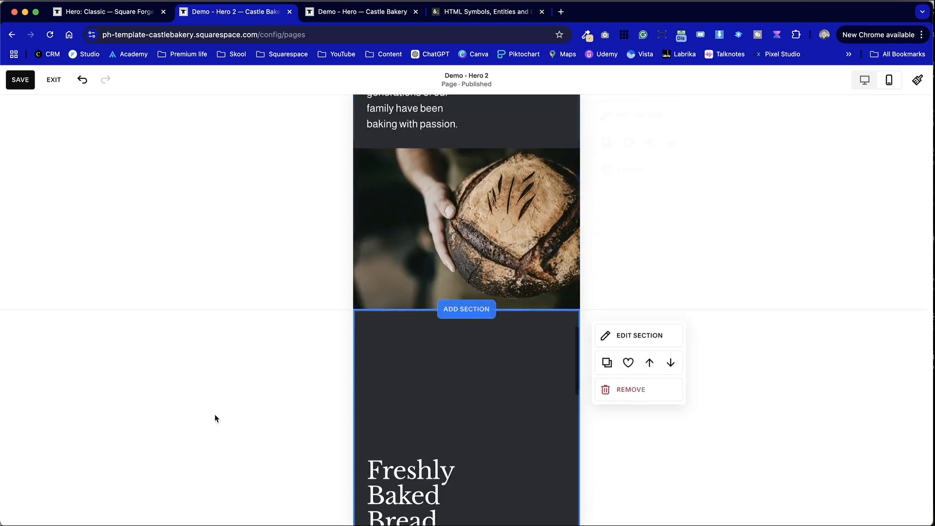
scroll(339, 328, up, 1)
drag(398, 360, 398, 253)
scroll(397, 254, up, 7)
scroll(398, 254, up, 1)
click(400, 243)
scroll(501, 388, down, 7)
click(419, 315)
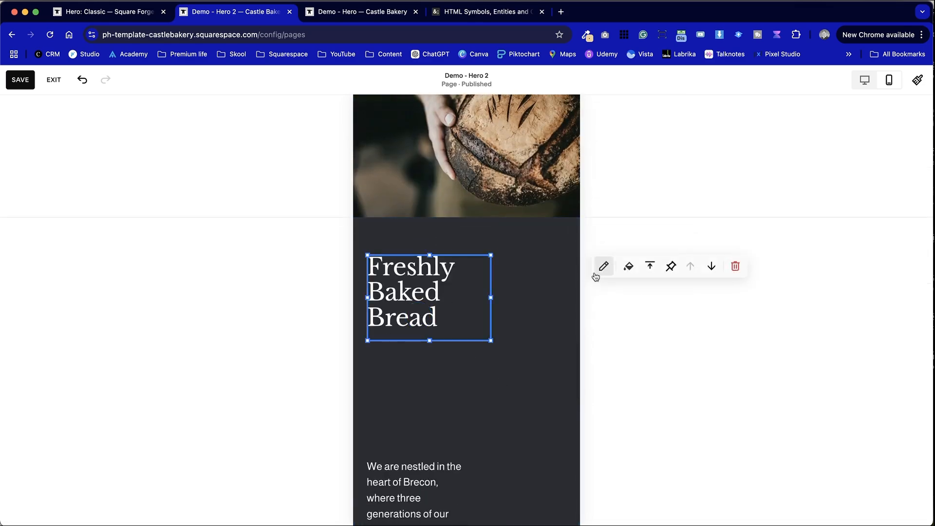
click(673, 292)
click(460, 385)
Move the mirrored hero's paragraph up, leaving one grid row free below the heading.
scroll(459, 385, down, 3)
drag(438, 343, 438, 251)
click(505, 350)
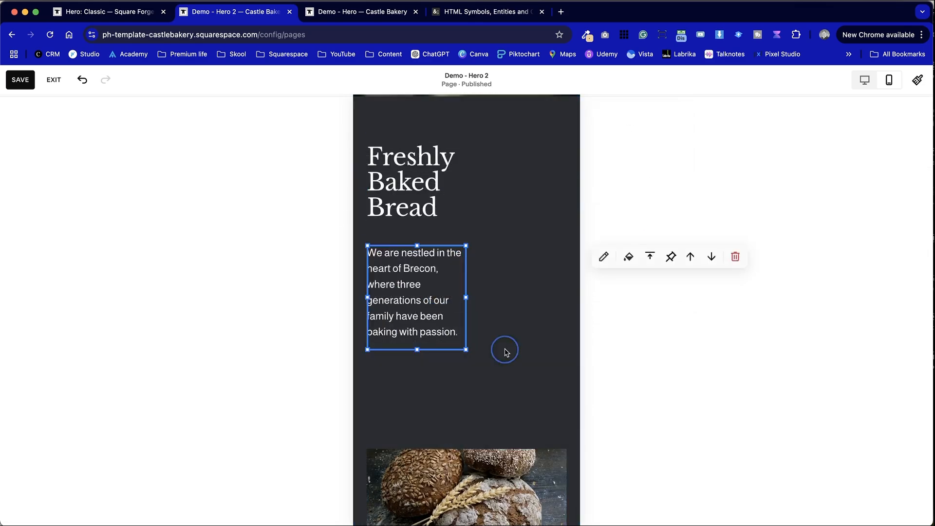
Place the mirrored hero's divider line between its heading and paragraph and shorten it to two grid columns.
scroll(505, 351, down, 2)
drag(460, 475, 455, 145)
drag(568, 137, 417, 143)
click(484, 355)
Move the mirrored hero's loaves photo up towards the paragraph, stretch it to both screen edges and make it taller.
drag(482, 385, 475, 314)
drag(368, 336, 355, 334)
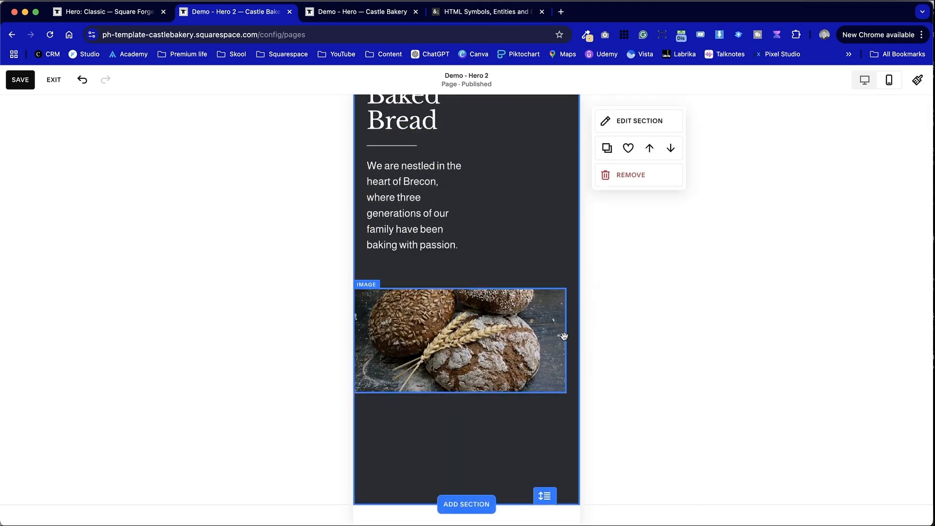
click(544, 337)
drag(564, 343, 578, 342)
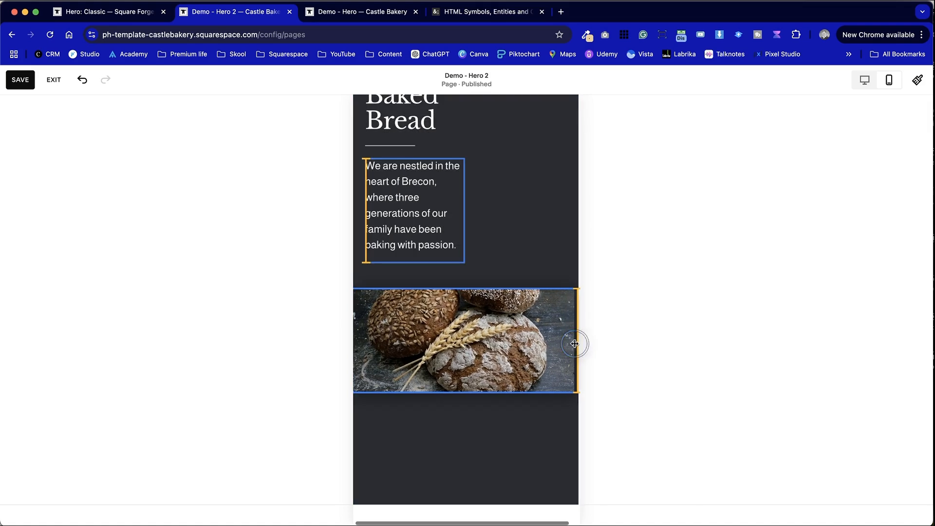
drag(467, 392, 468, 431)
Reduce the mirrored hero's mobile section height to remove the empty rows below the loaves photo.
scroll(536, 229, up, 6)
scroll(535, 229, down, 7)
drag(544, 448, 546, 379)
click(523, 193)
Review both split heroes in mobile and desktop views, and look through the page in the full preview.
scroll(523, 194, up, 10)
scroll(524, 194, down, 14)
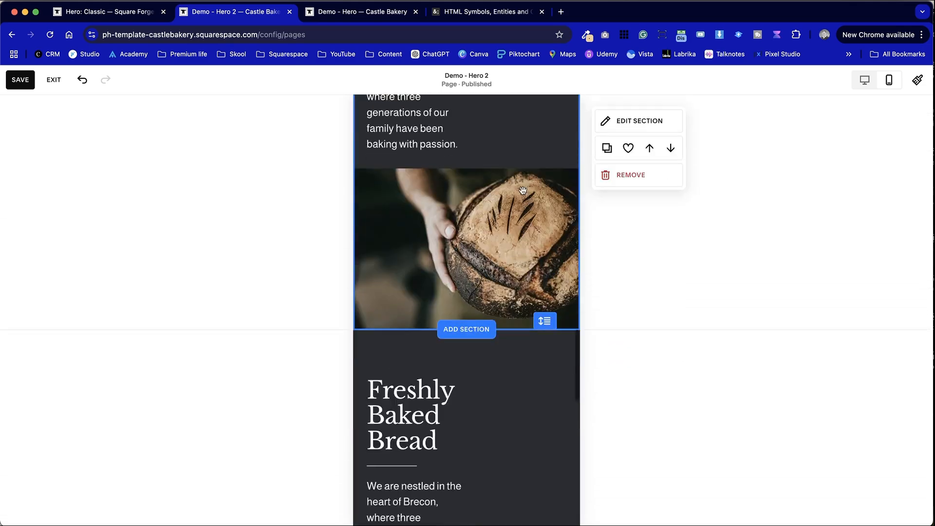
scroll(528, 187, up, 10)
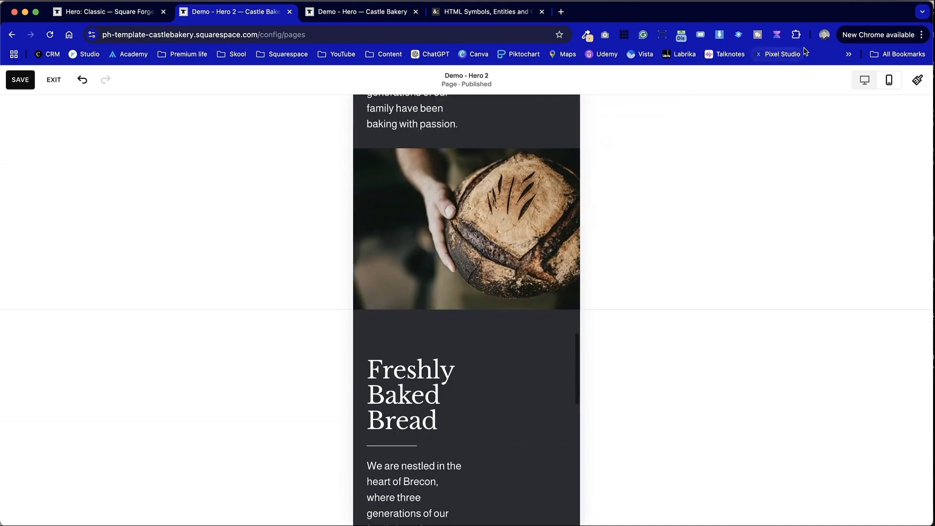
click(858, 78)
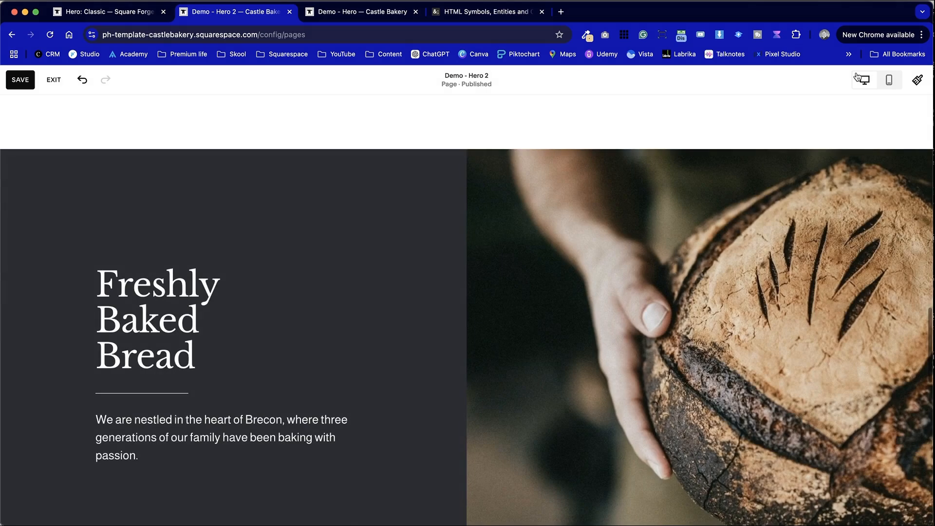
scroll(758, 279, down, 8)
scroll(757, 278, down, 10)
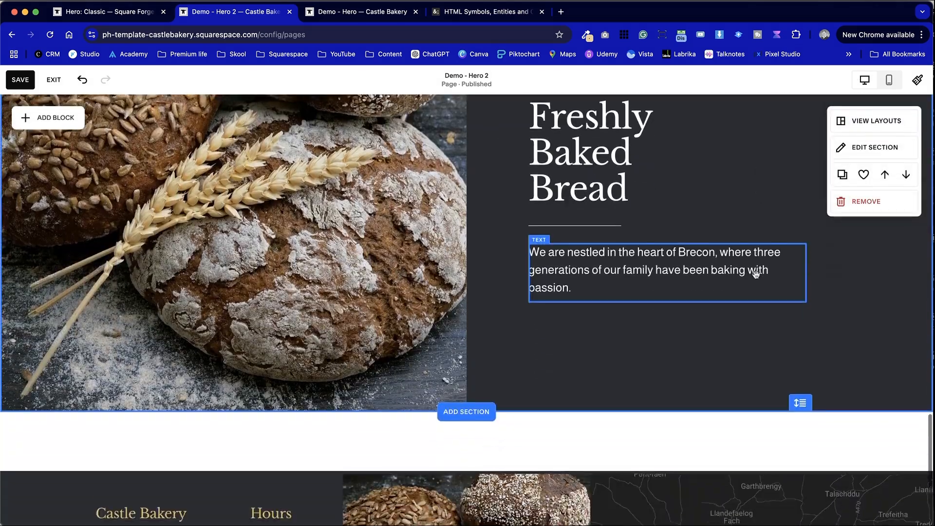
scroll(758, 278, up, 9)
scroll(757, 278, up, 10)
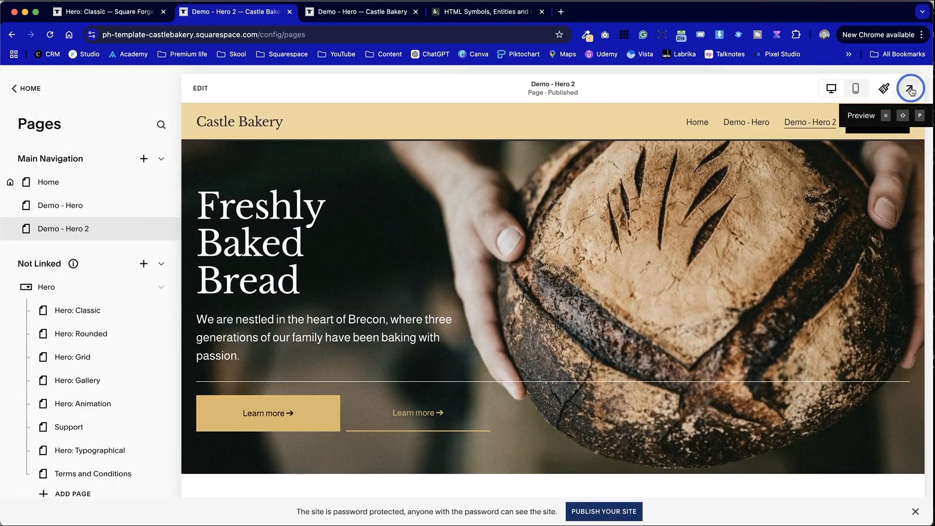
click(909, 89)
scroll(375, 241, down, 10)
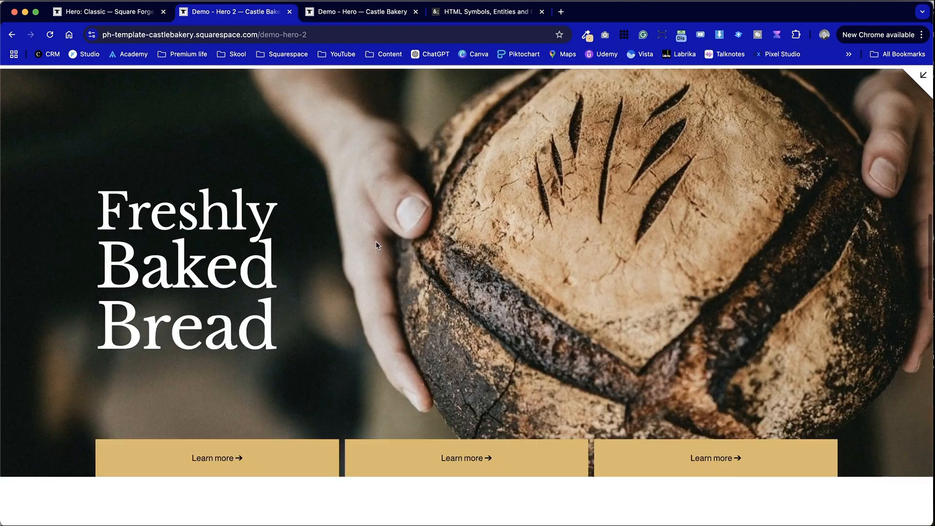
Check the remaining layouts on the Square Forge Hero: Classic reference page and open its Hero: Rounded page.
click(112, 11)
scroll(498, 314, down, 15)
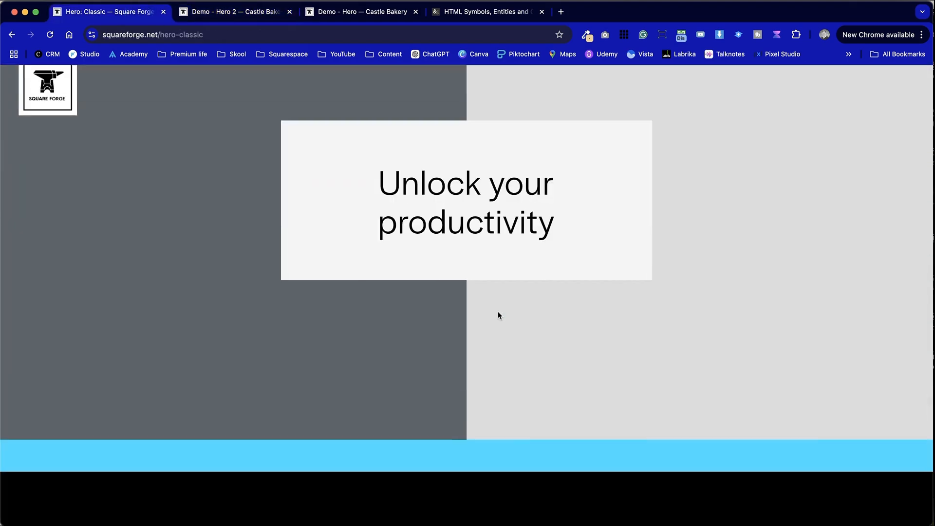
scroll(497, 311, up, 15)
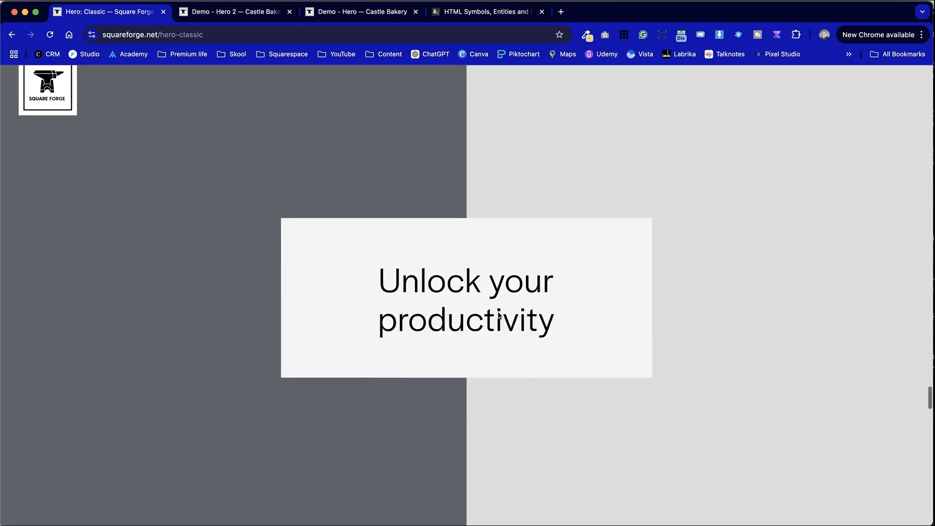
scroll(498, 315, up, 10)
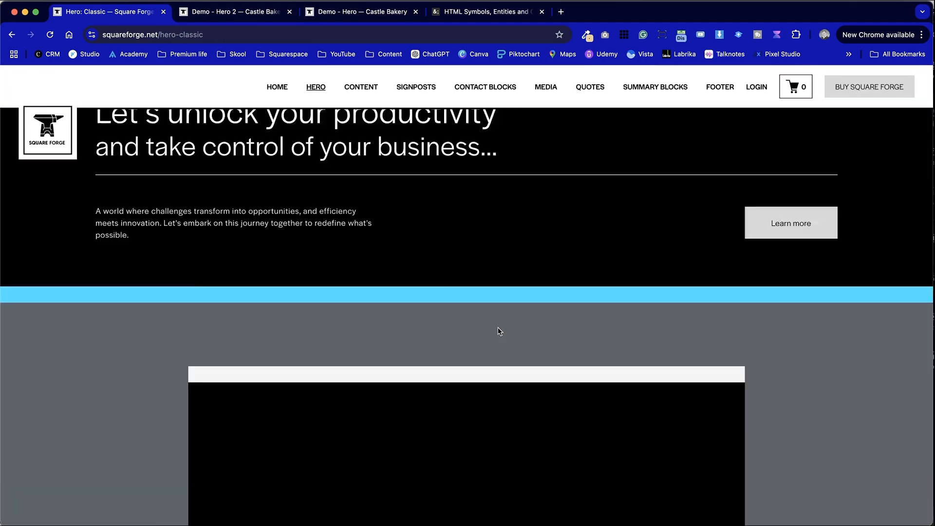
mouse_move(315, 88)
click(315, 113)
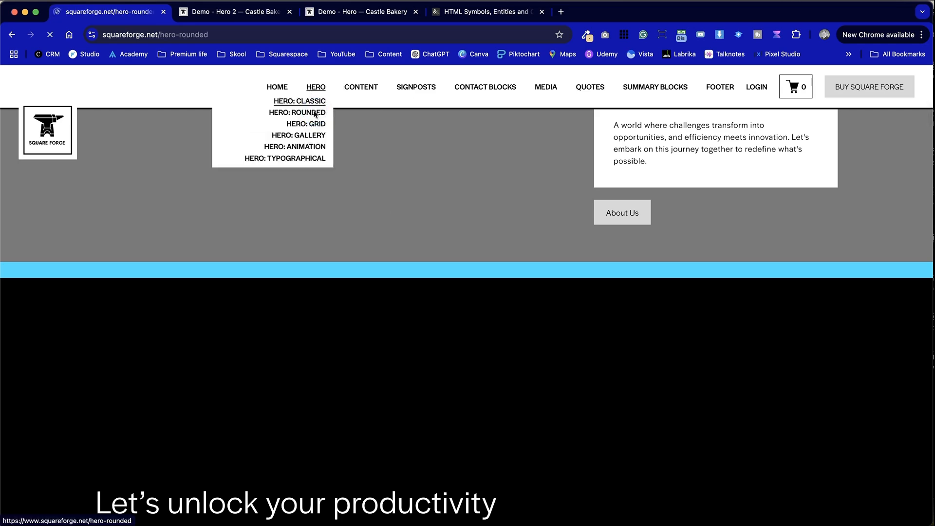
Look through the circular image layouts on the Hero: Rounded reference page.
scroll(424, 261, down, 15)
scroll(423, 243, down, 20)
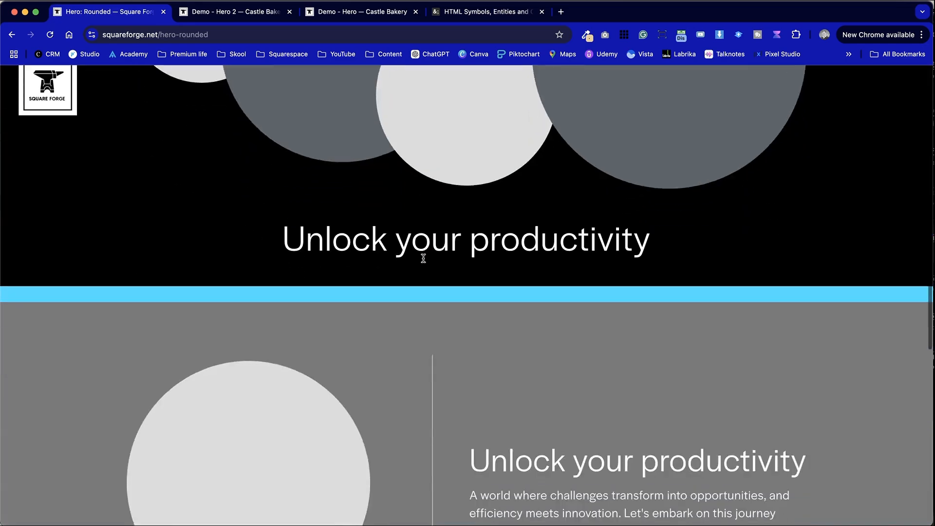
scroll(422, 222, up, 15)
scroll(423, 217, down, 6)
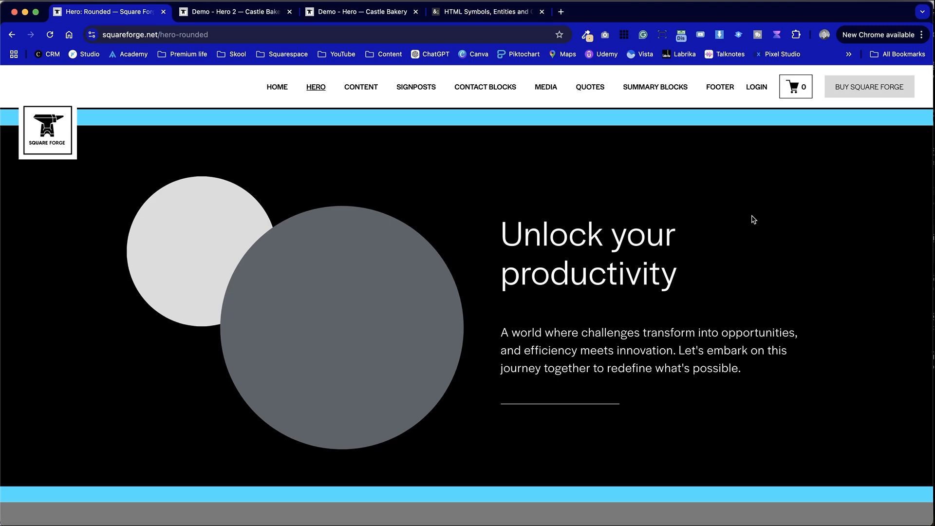
Open the Gallery: Slideshow reference page and look through its slideshow and carousel layouts.
mouse_move(543, 87)
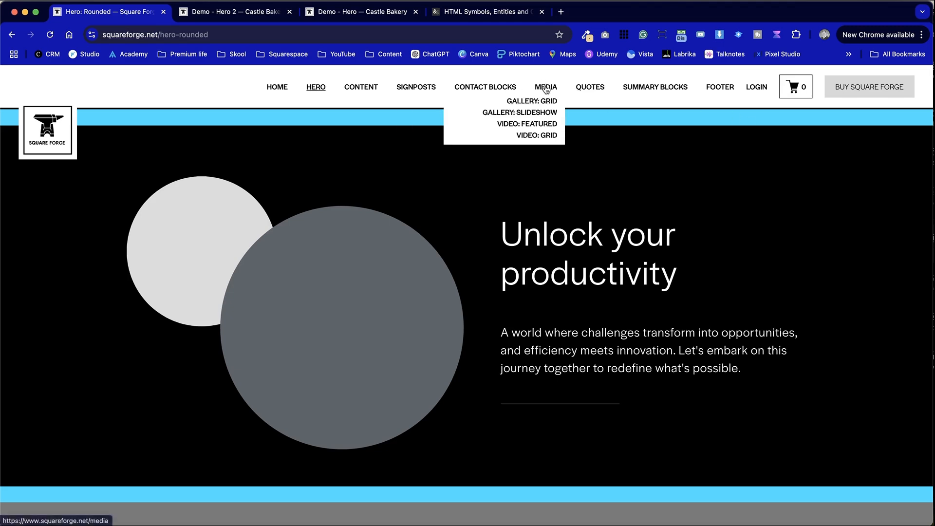
click(539, 109)
scroll(549, 288, down, 10)
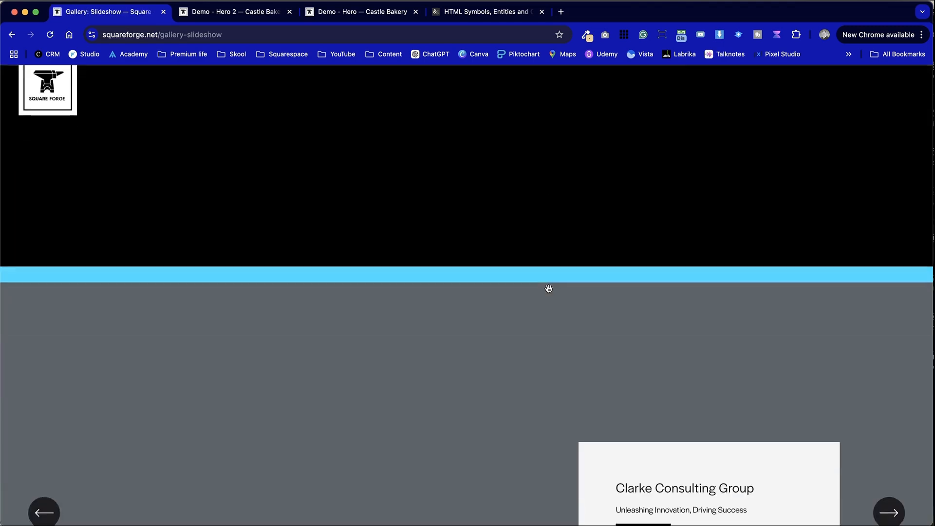
scroll(549, 288, down, 2)
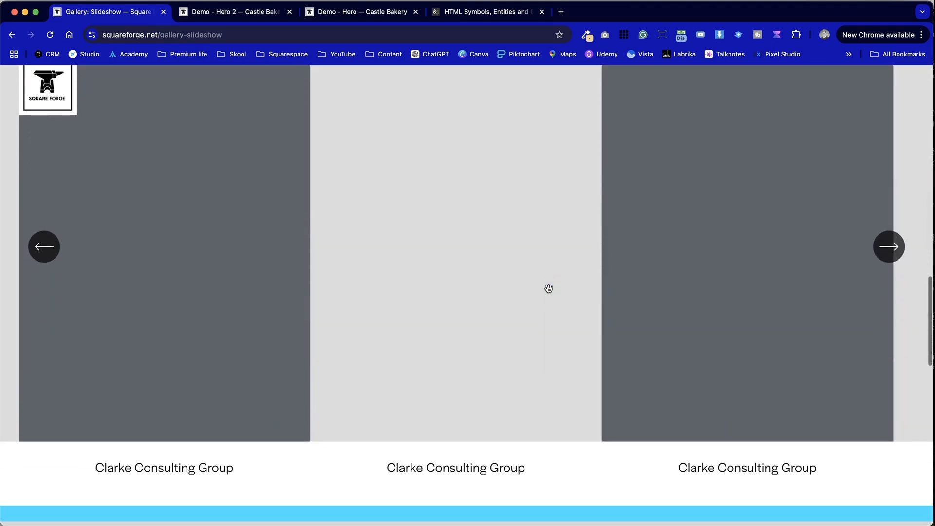
scroll(548, 288, down, 10)
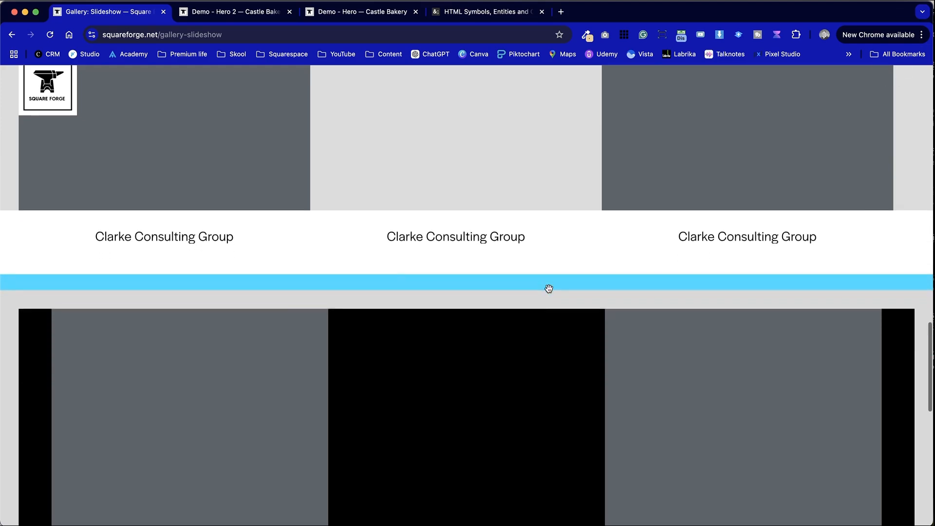
scroll(549, 290, down, 5)
scroll(548, 290, up, 20)
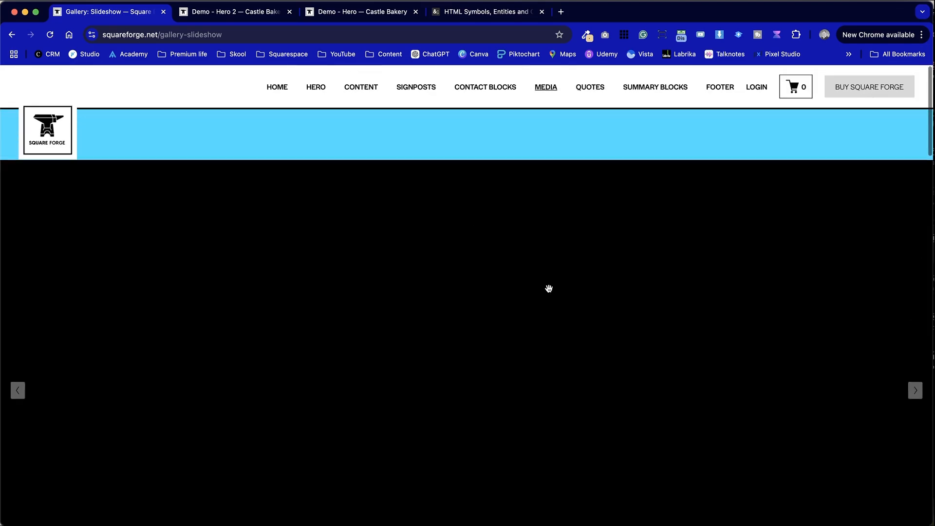
Return the reference site to its home page and switch to the Castle Bakery Demo - Hero 2 page.
click(273, 89)
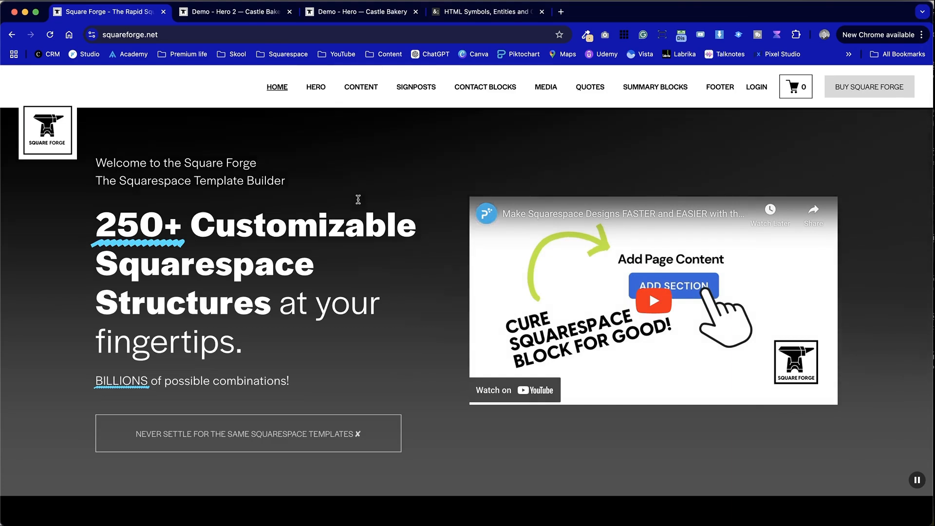
click(254, 14)
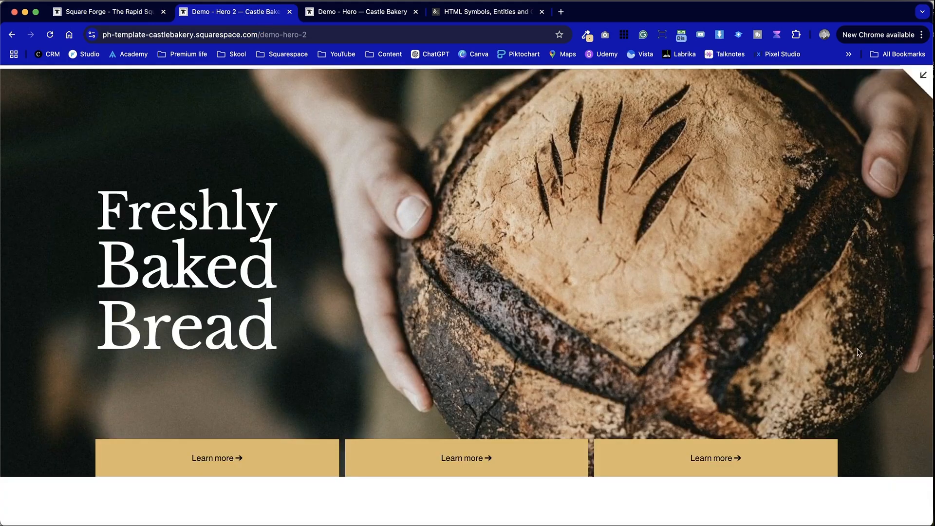